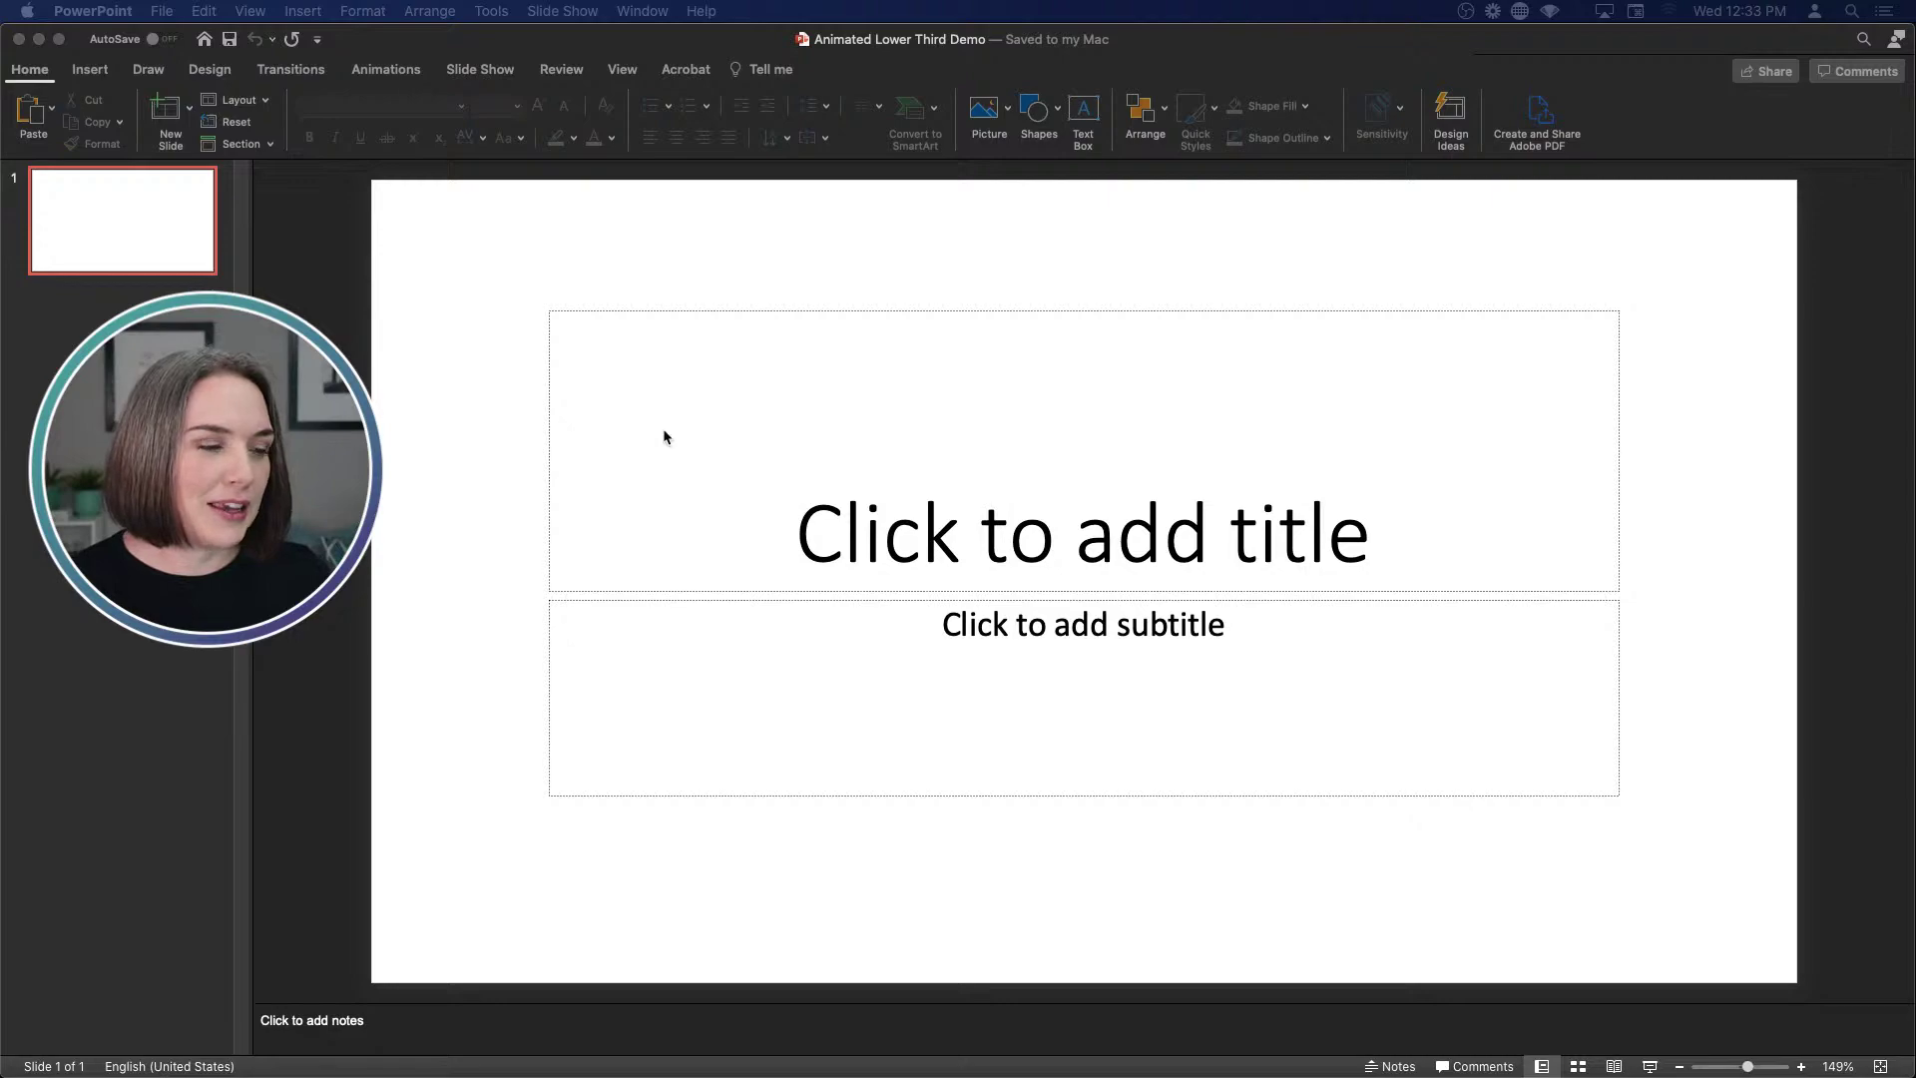
Change the title slide's layout to a blank one without placeholders
left_click(265, 101)
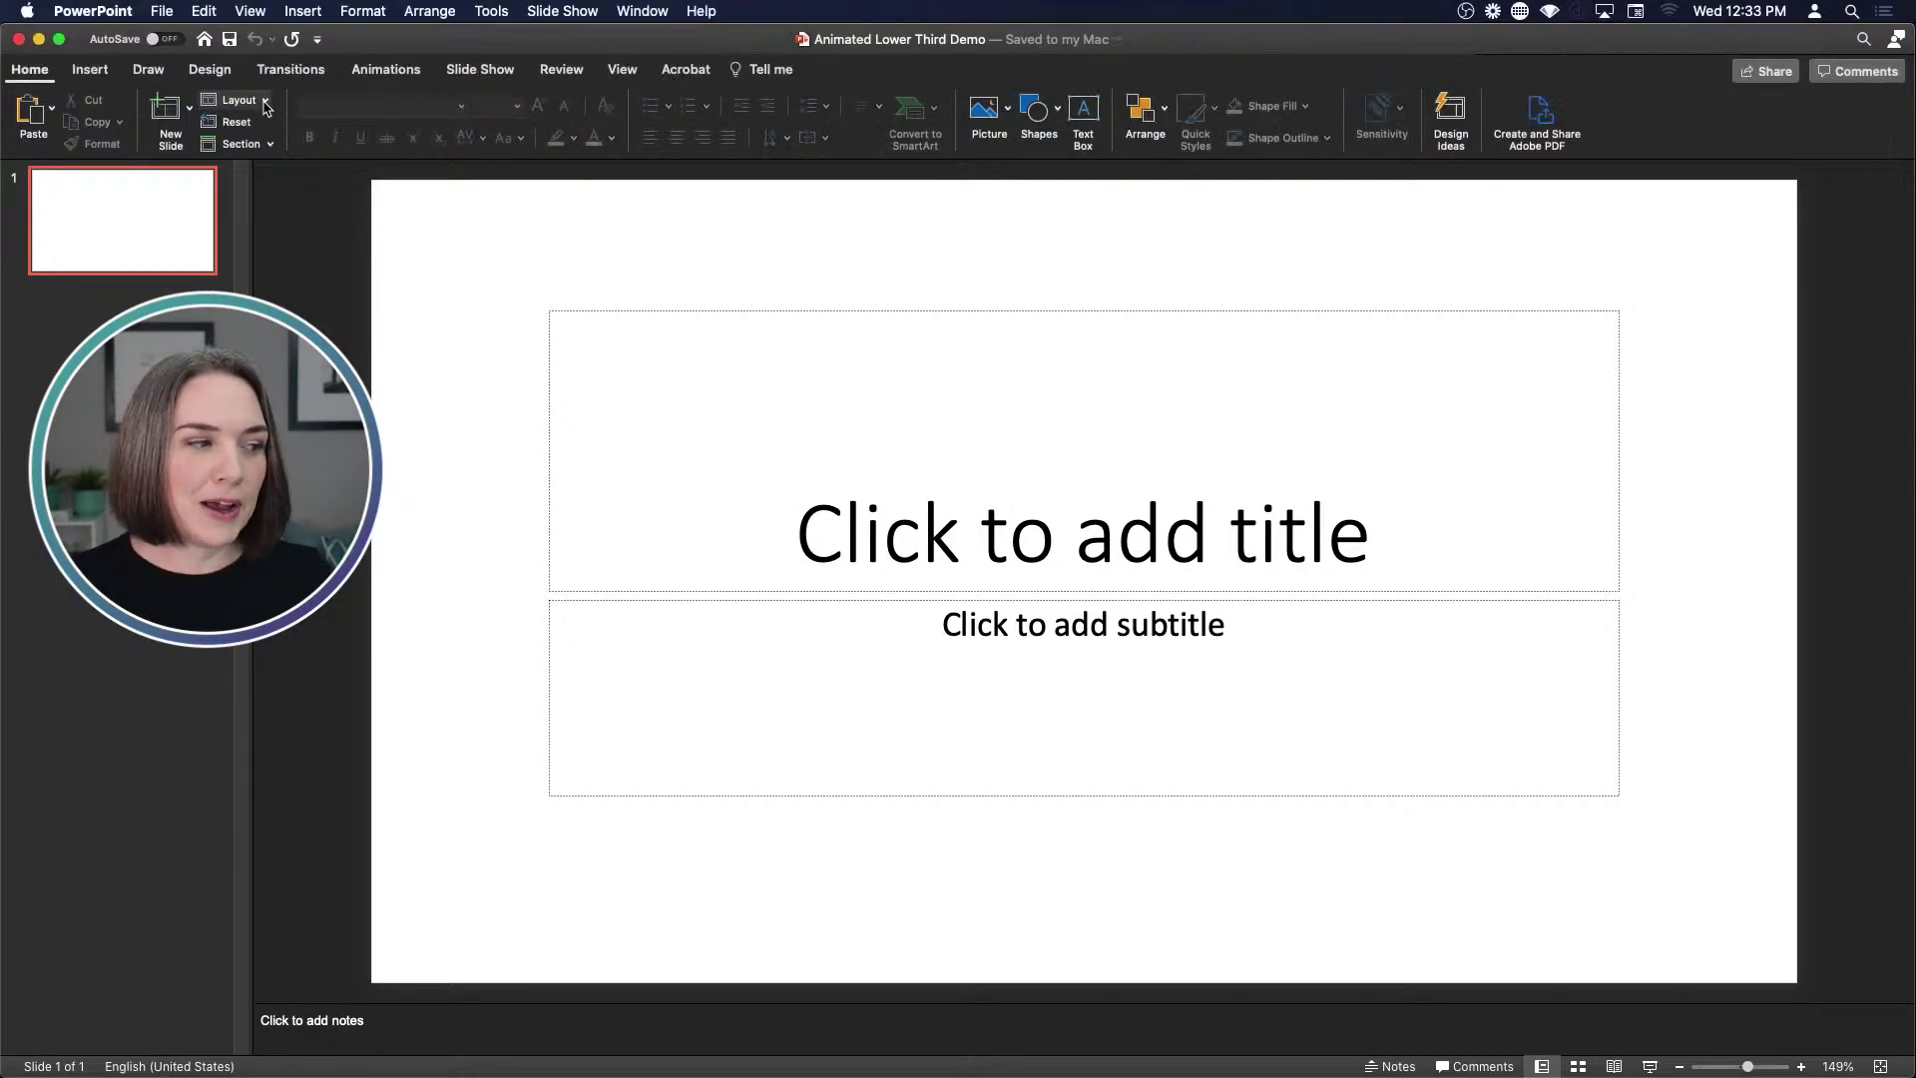
left_click(266, 102)
left_click(335, 253)
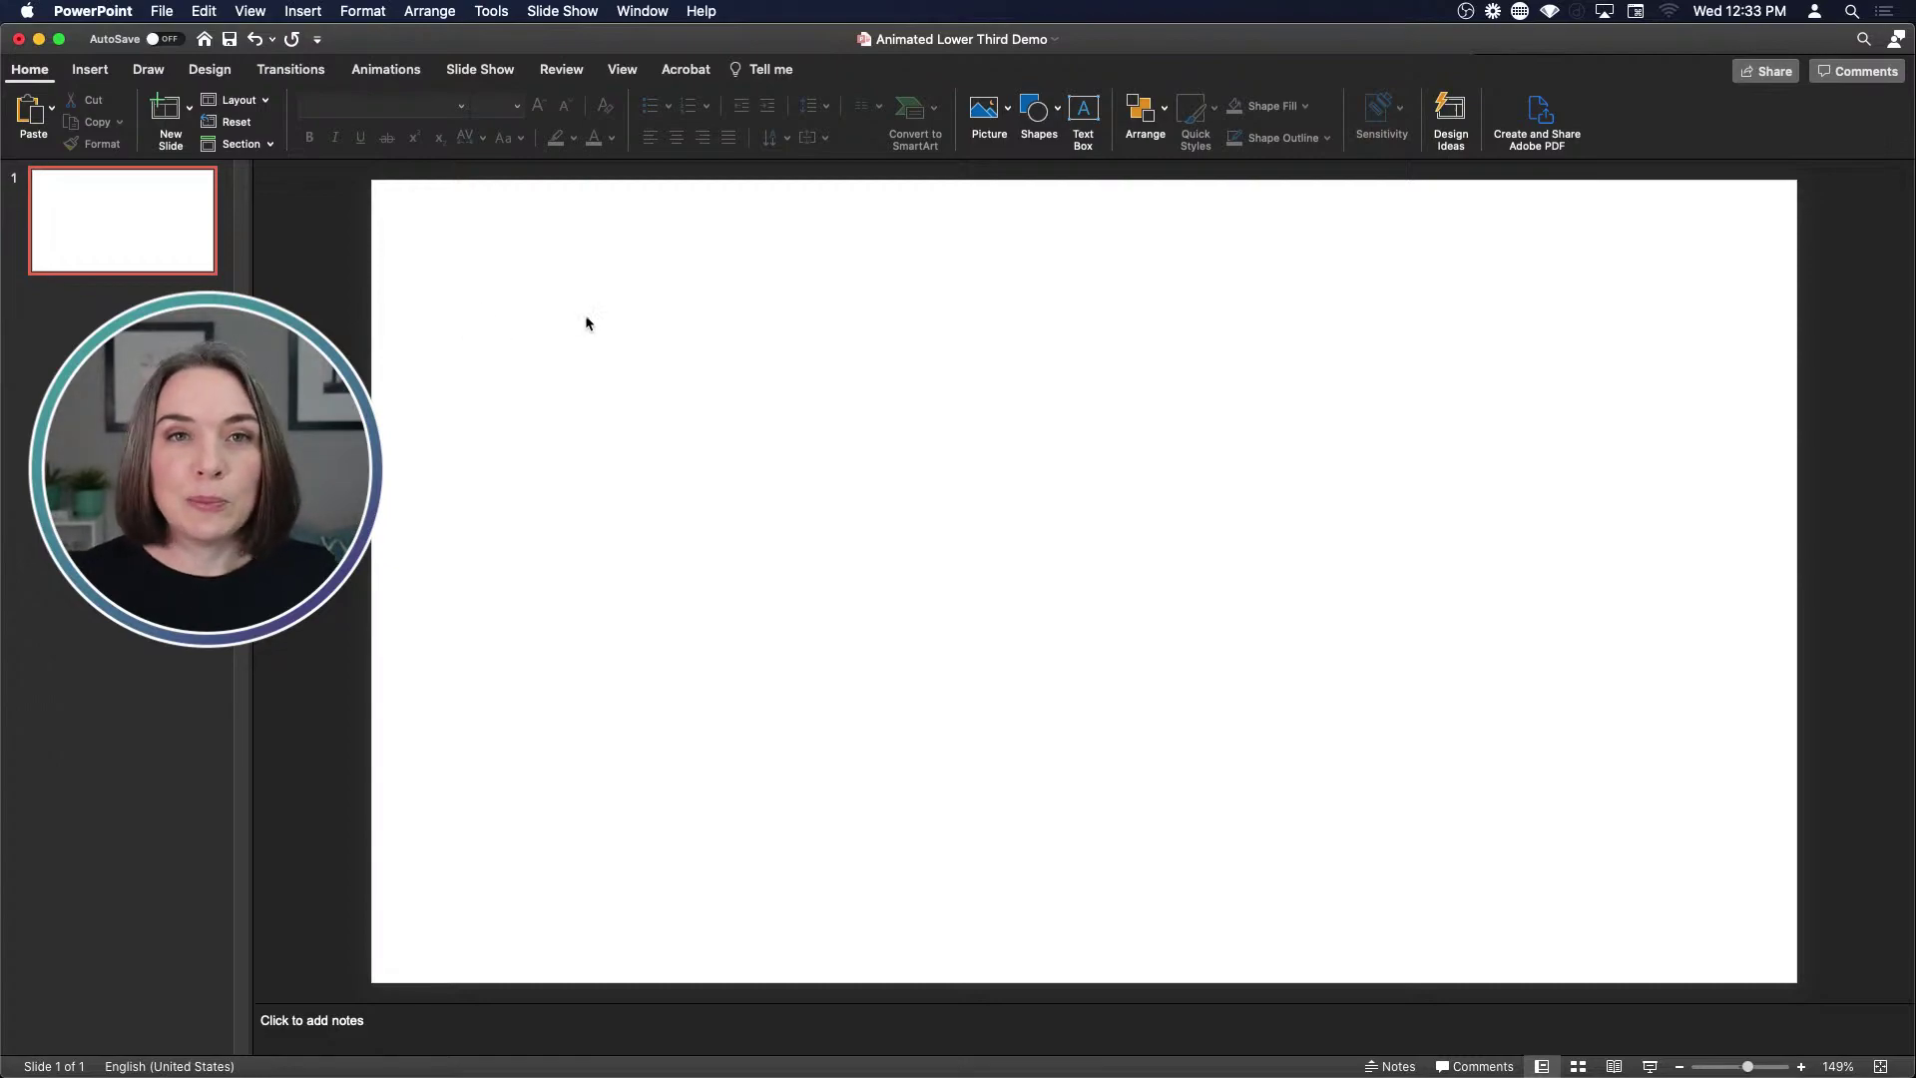
Draw a rectangle across the lower part of the slide, about 2.06 cm high and 46.27 cm wide, extending past both slide edges
left_click(1033, 112)
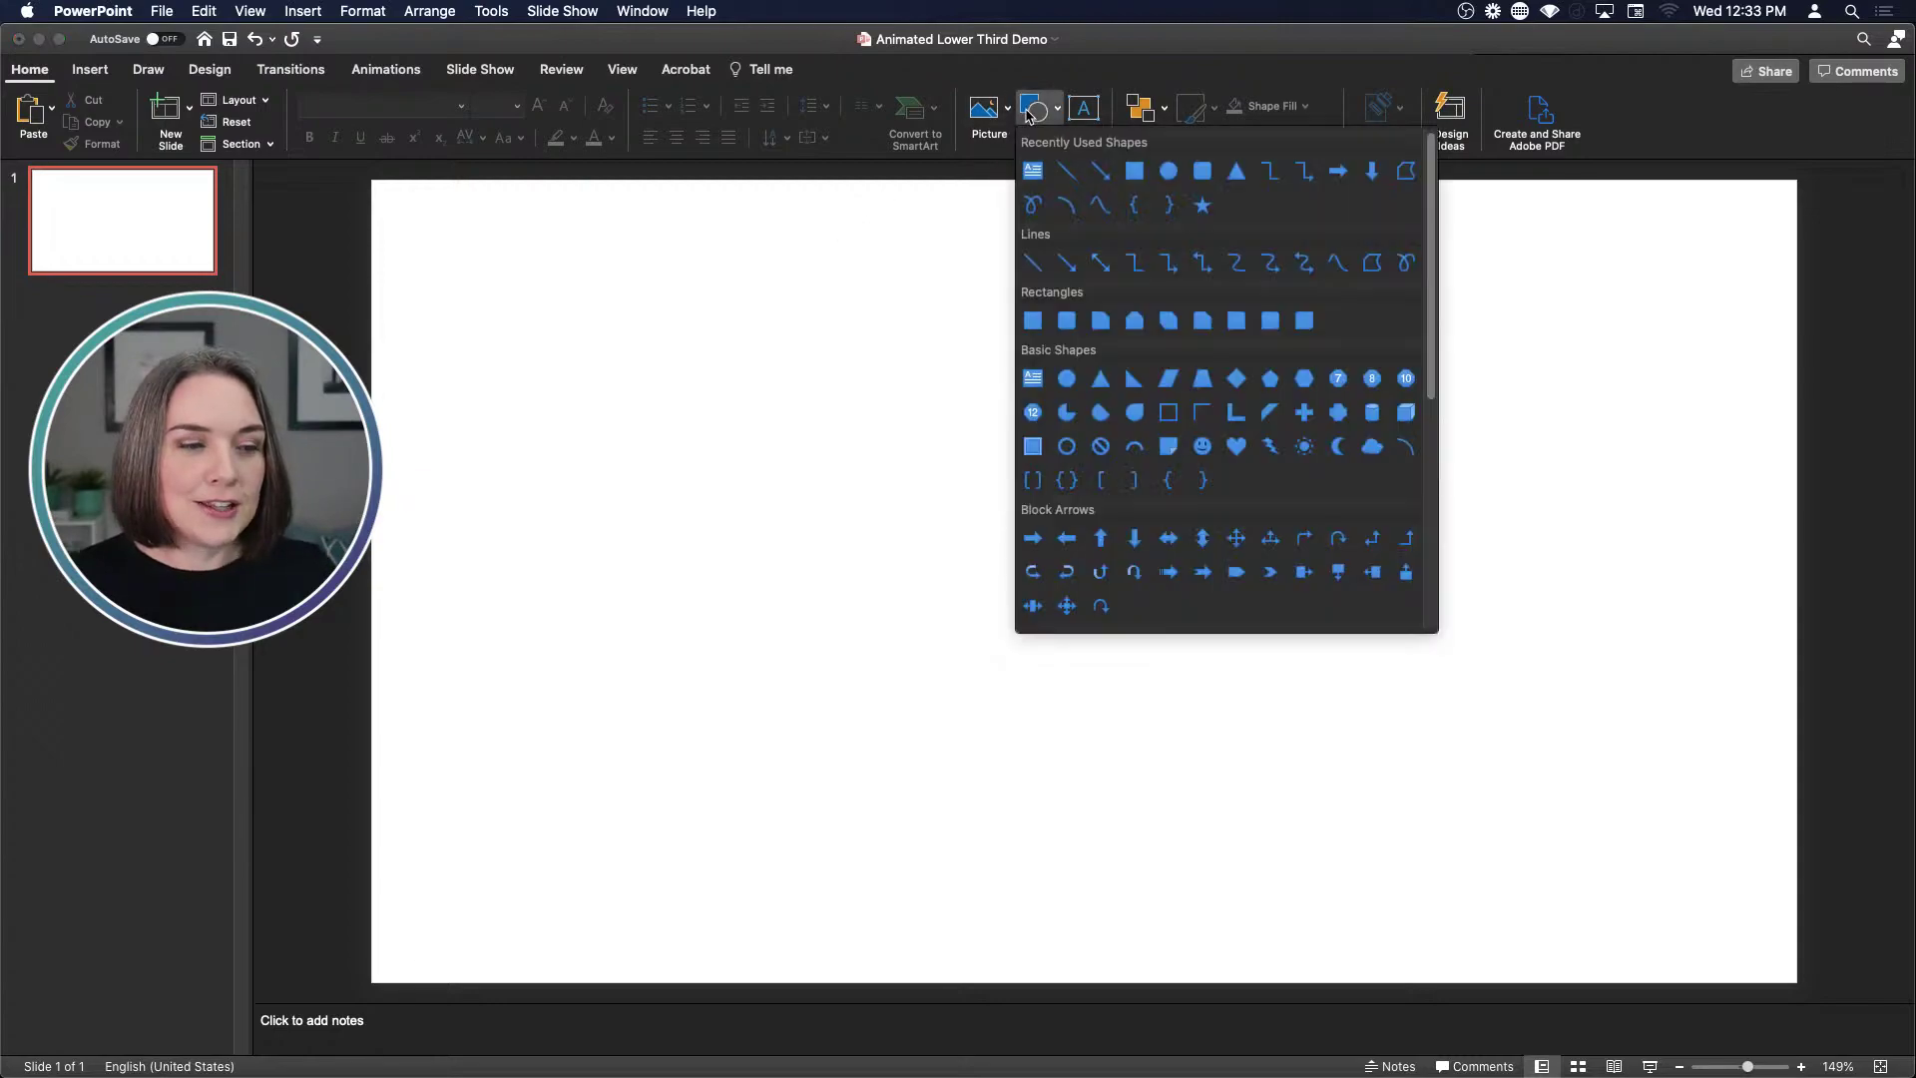
left_click(1133, 171)
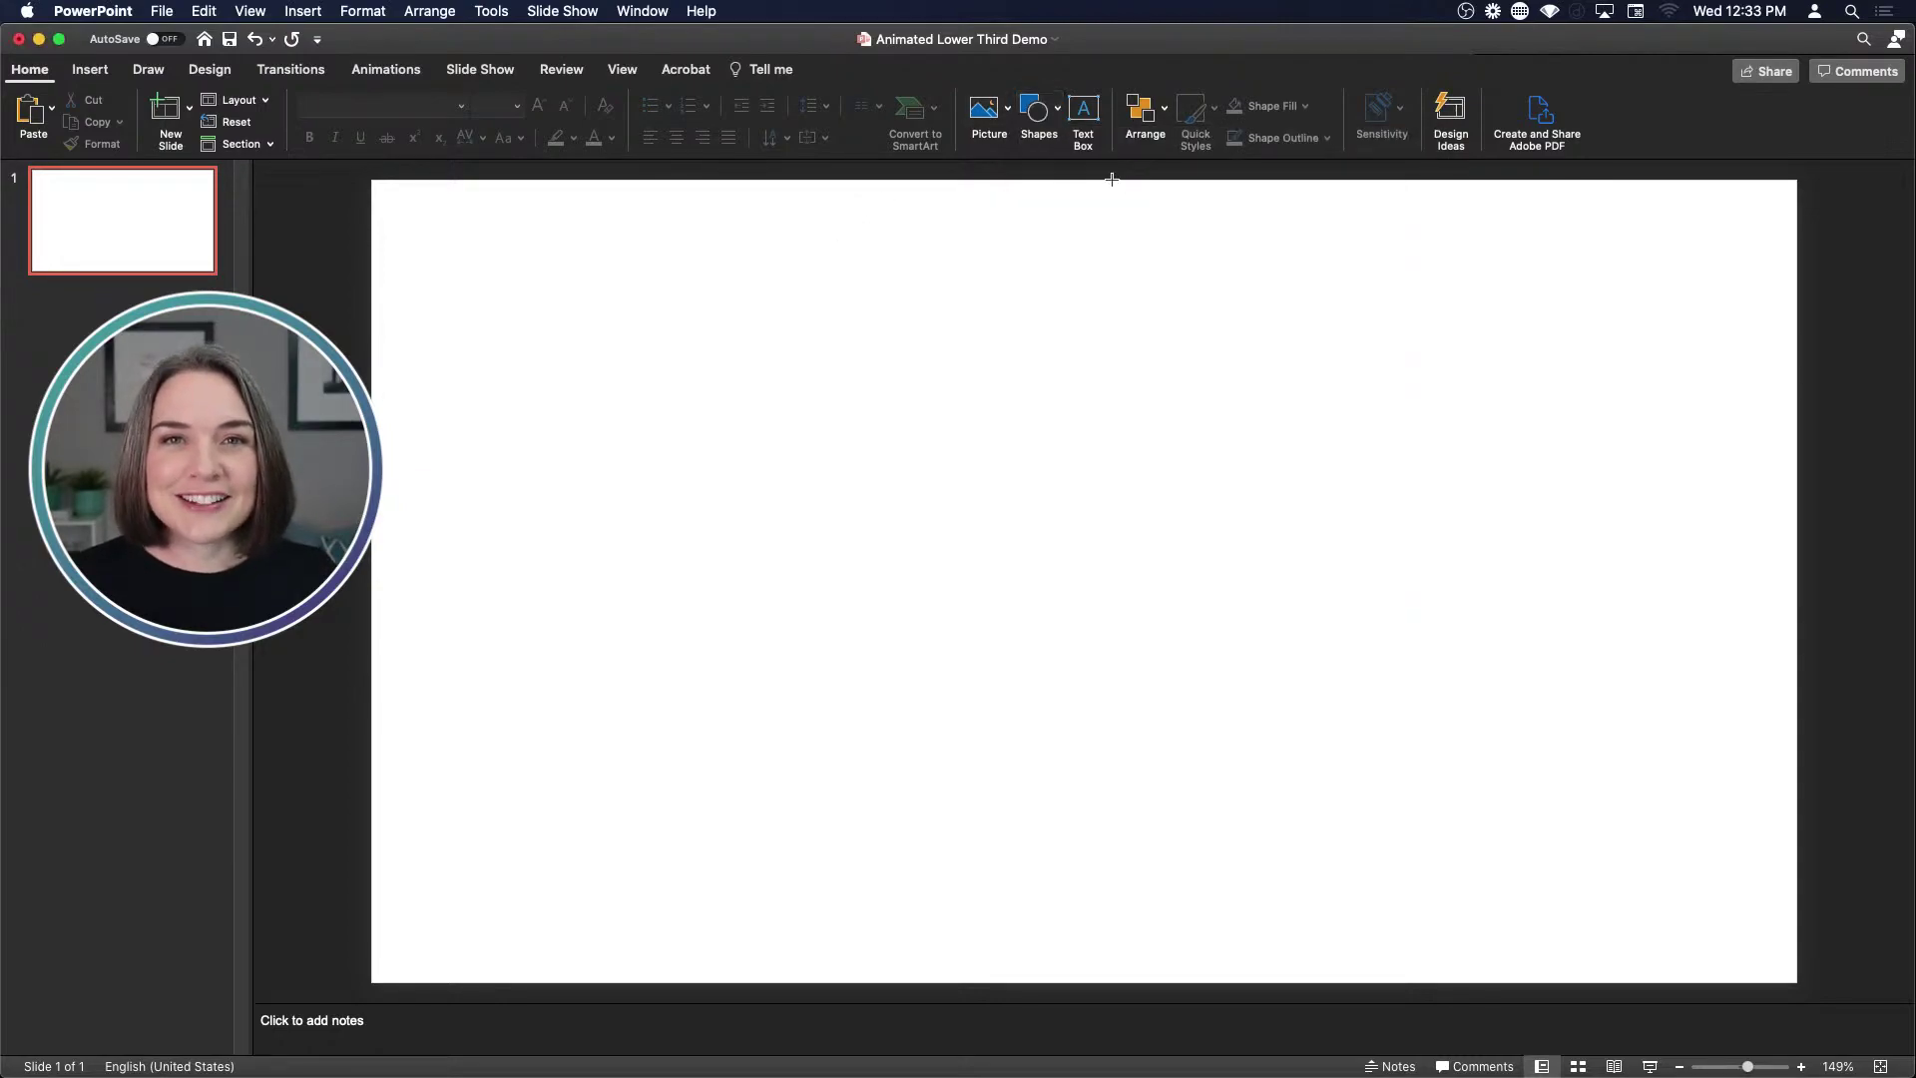
key("Escape")
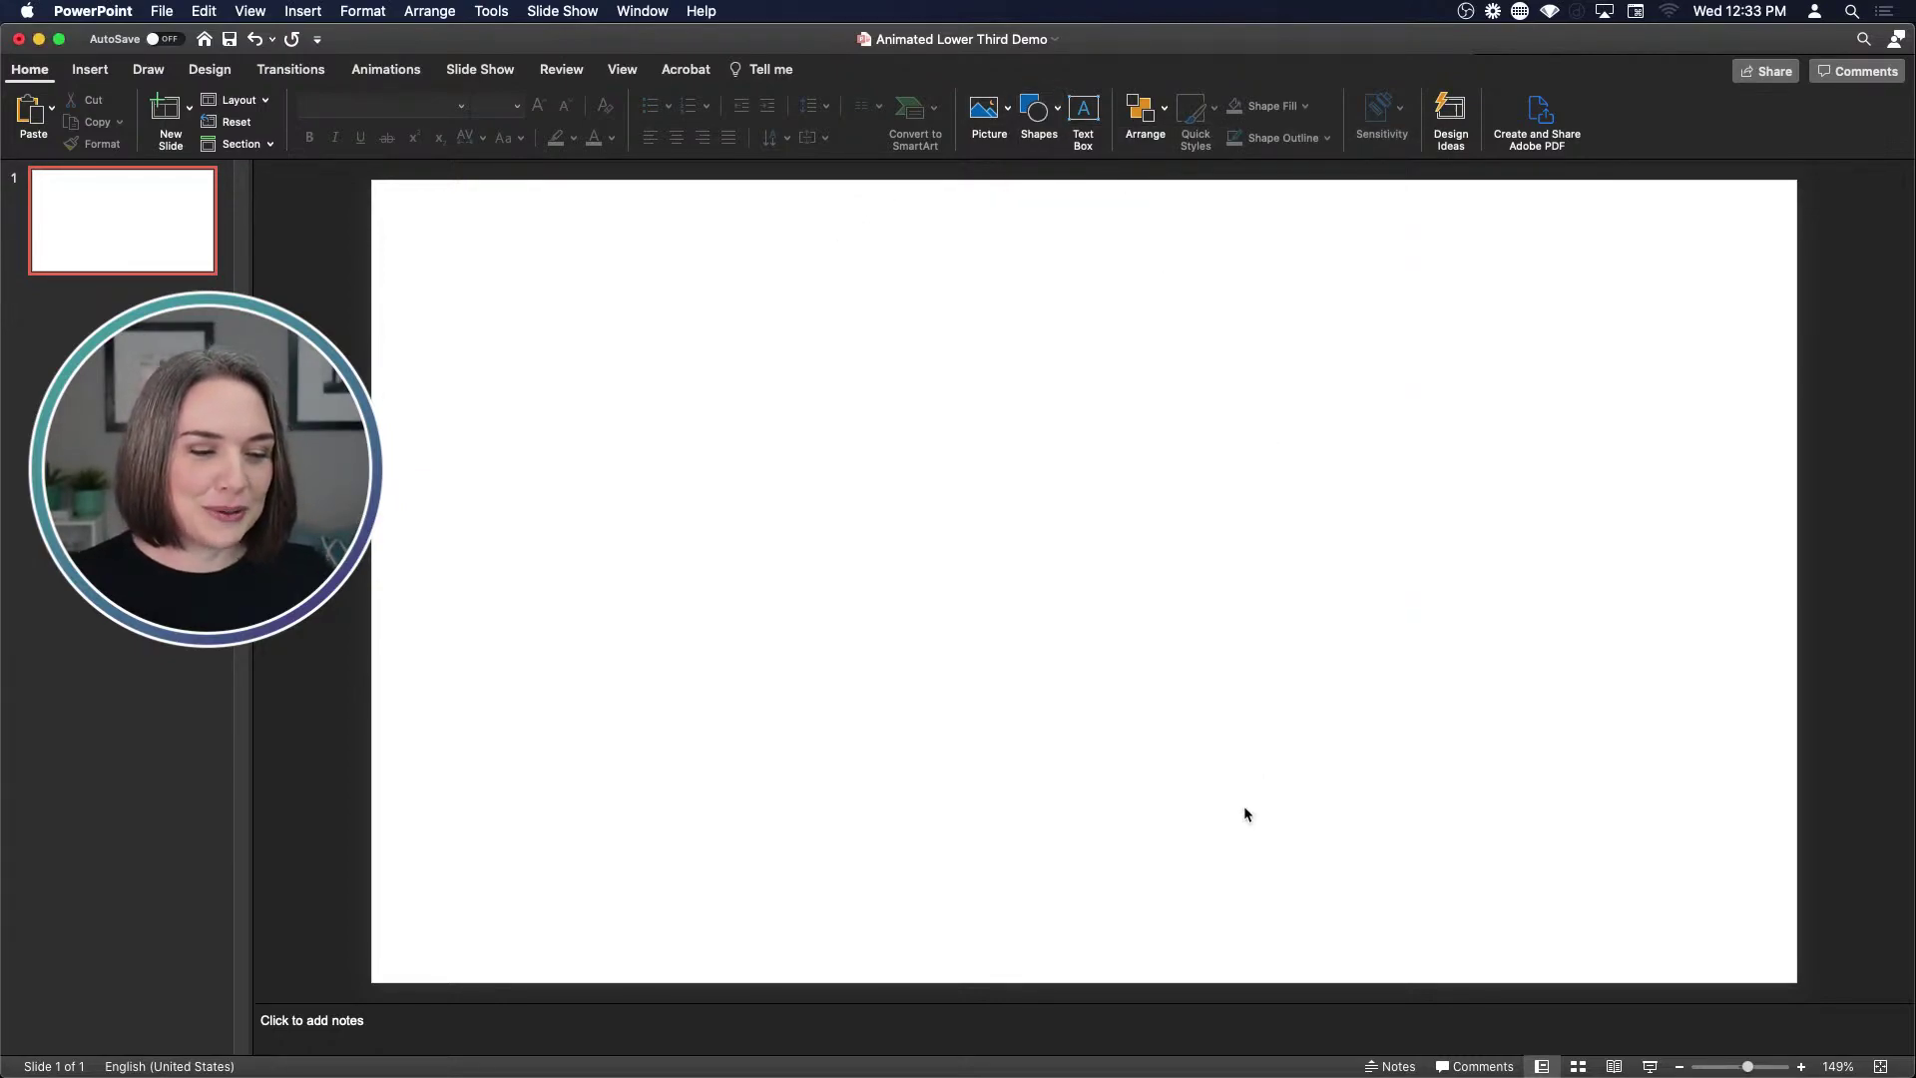
mouse_move(313, 856)
left_mouse_down()
mouse_move(1494, 867)
mouse_move(1871, 903)
mouse_move(1913, 944)
left_mouse_up()
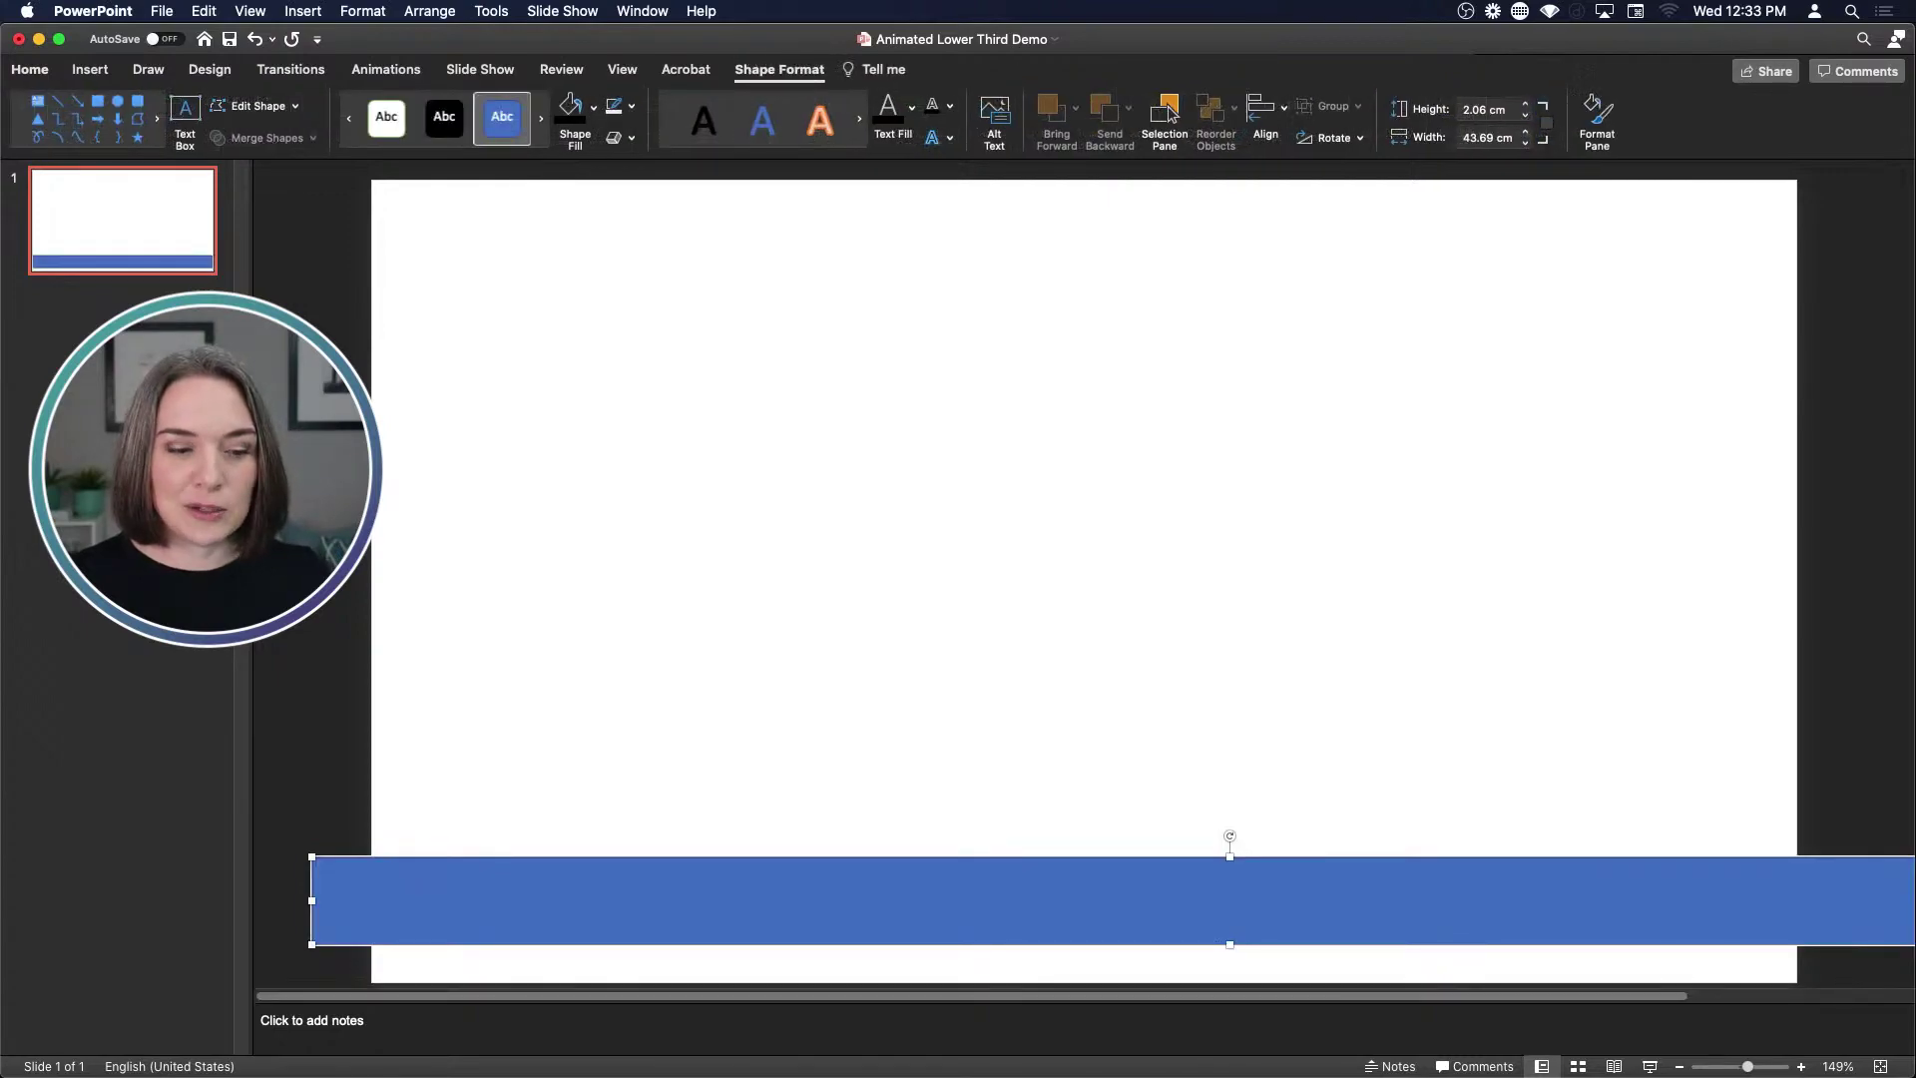
left_click(1680, 1068)
left_click(1680, 1068)
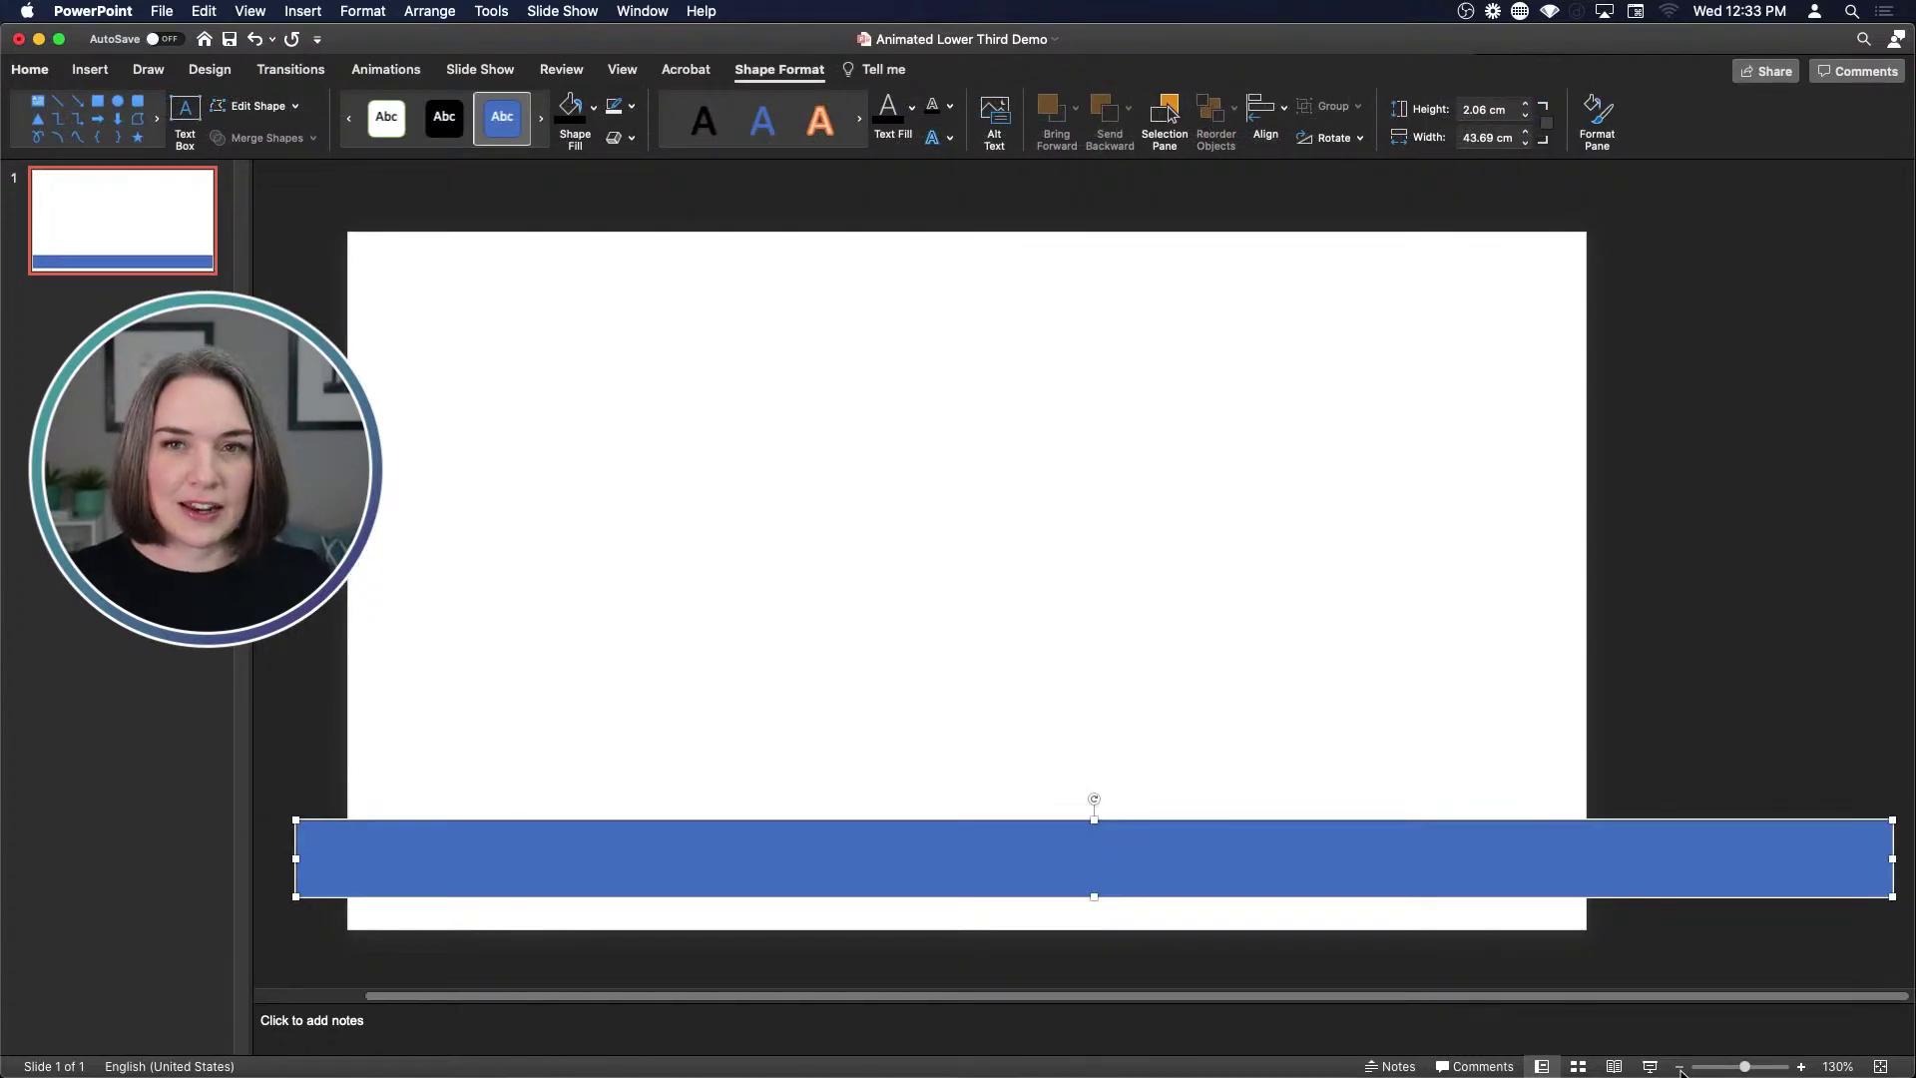
left_click_drag(304, 860, 220, 860)
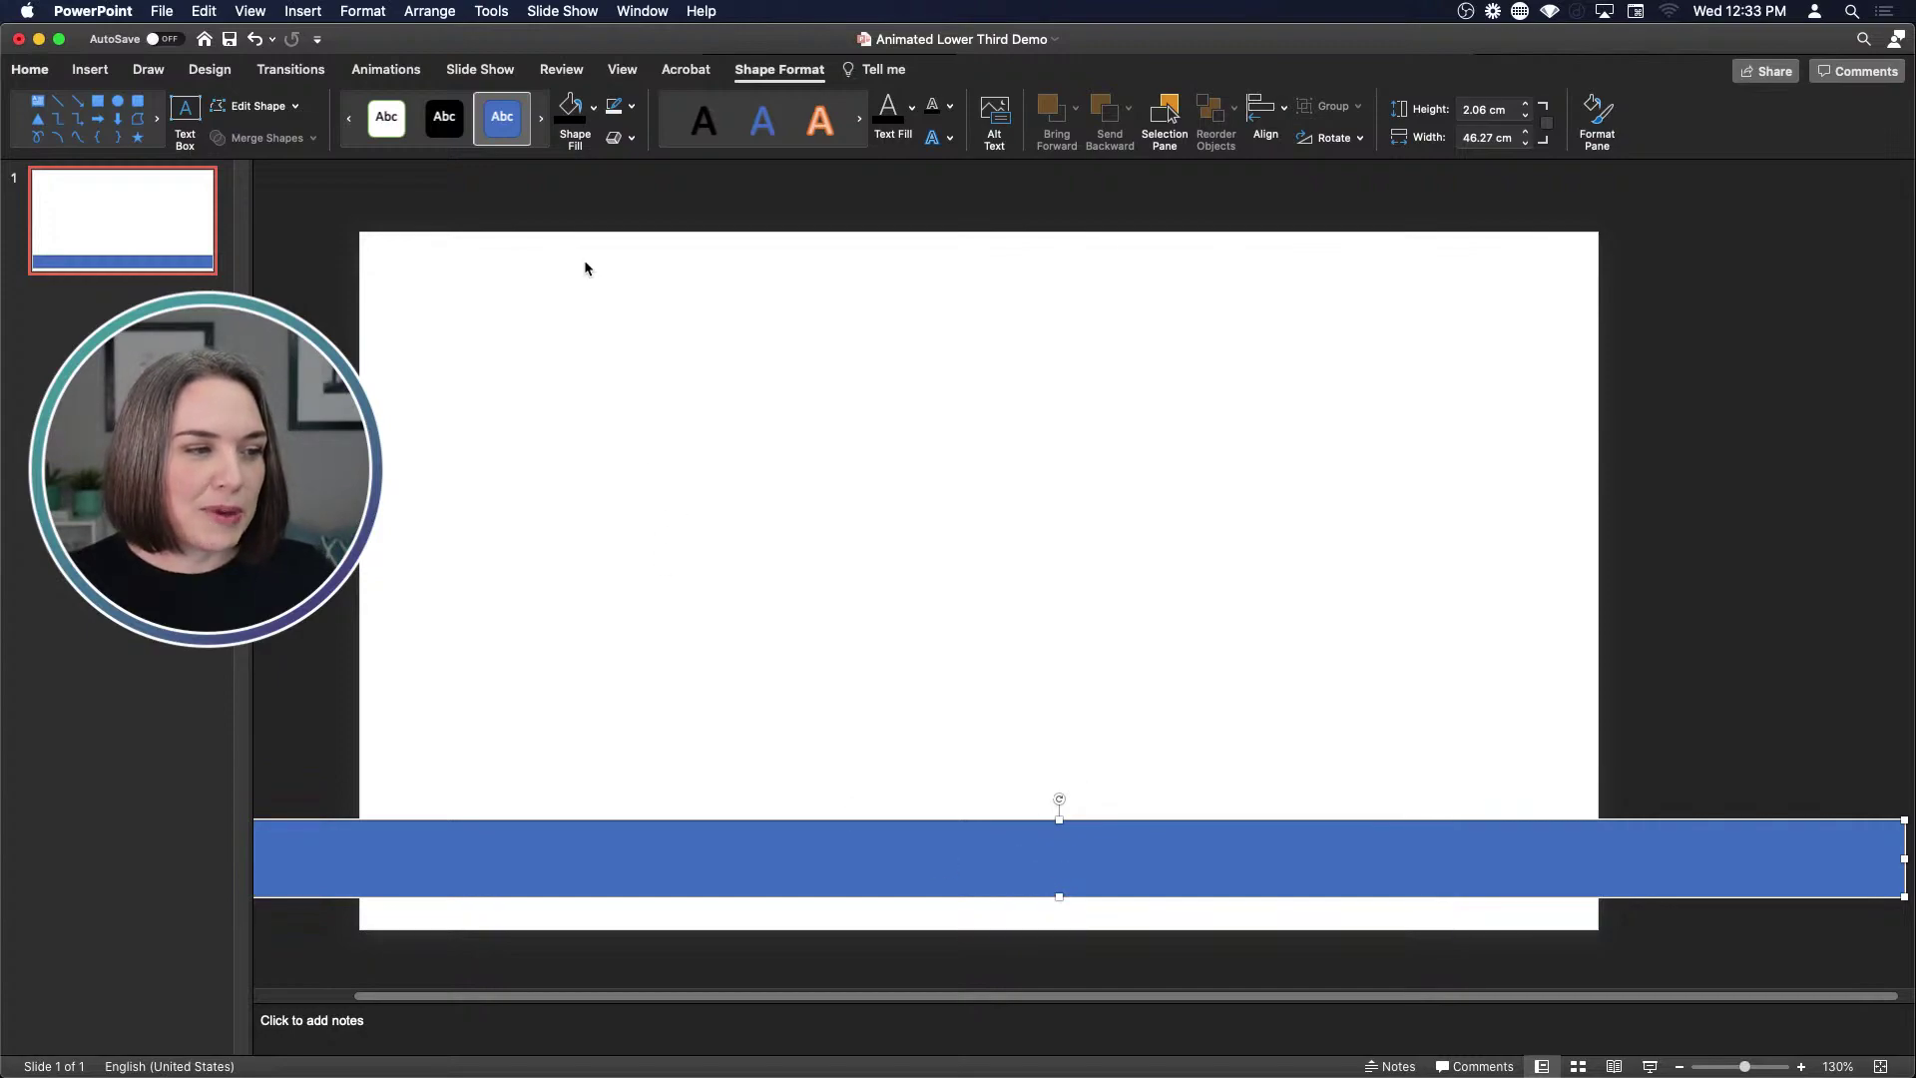
Fill the rectangle with the standard dark red colour and remove its outline
left_click(593, 108)
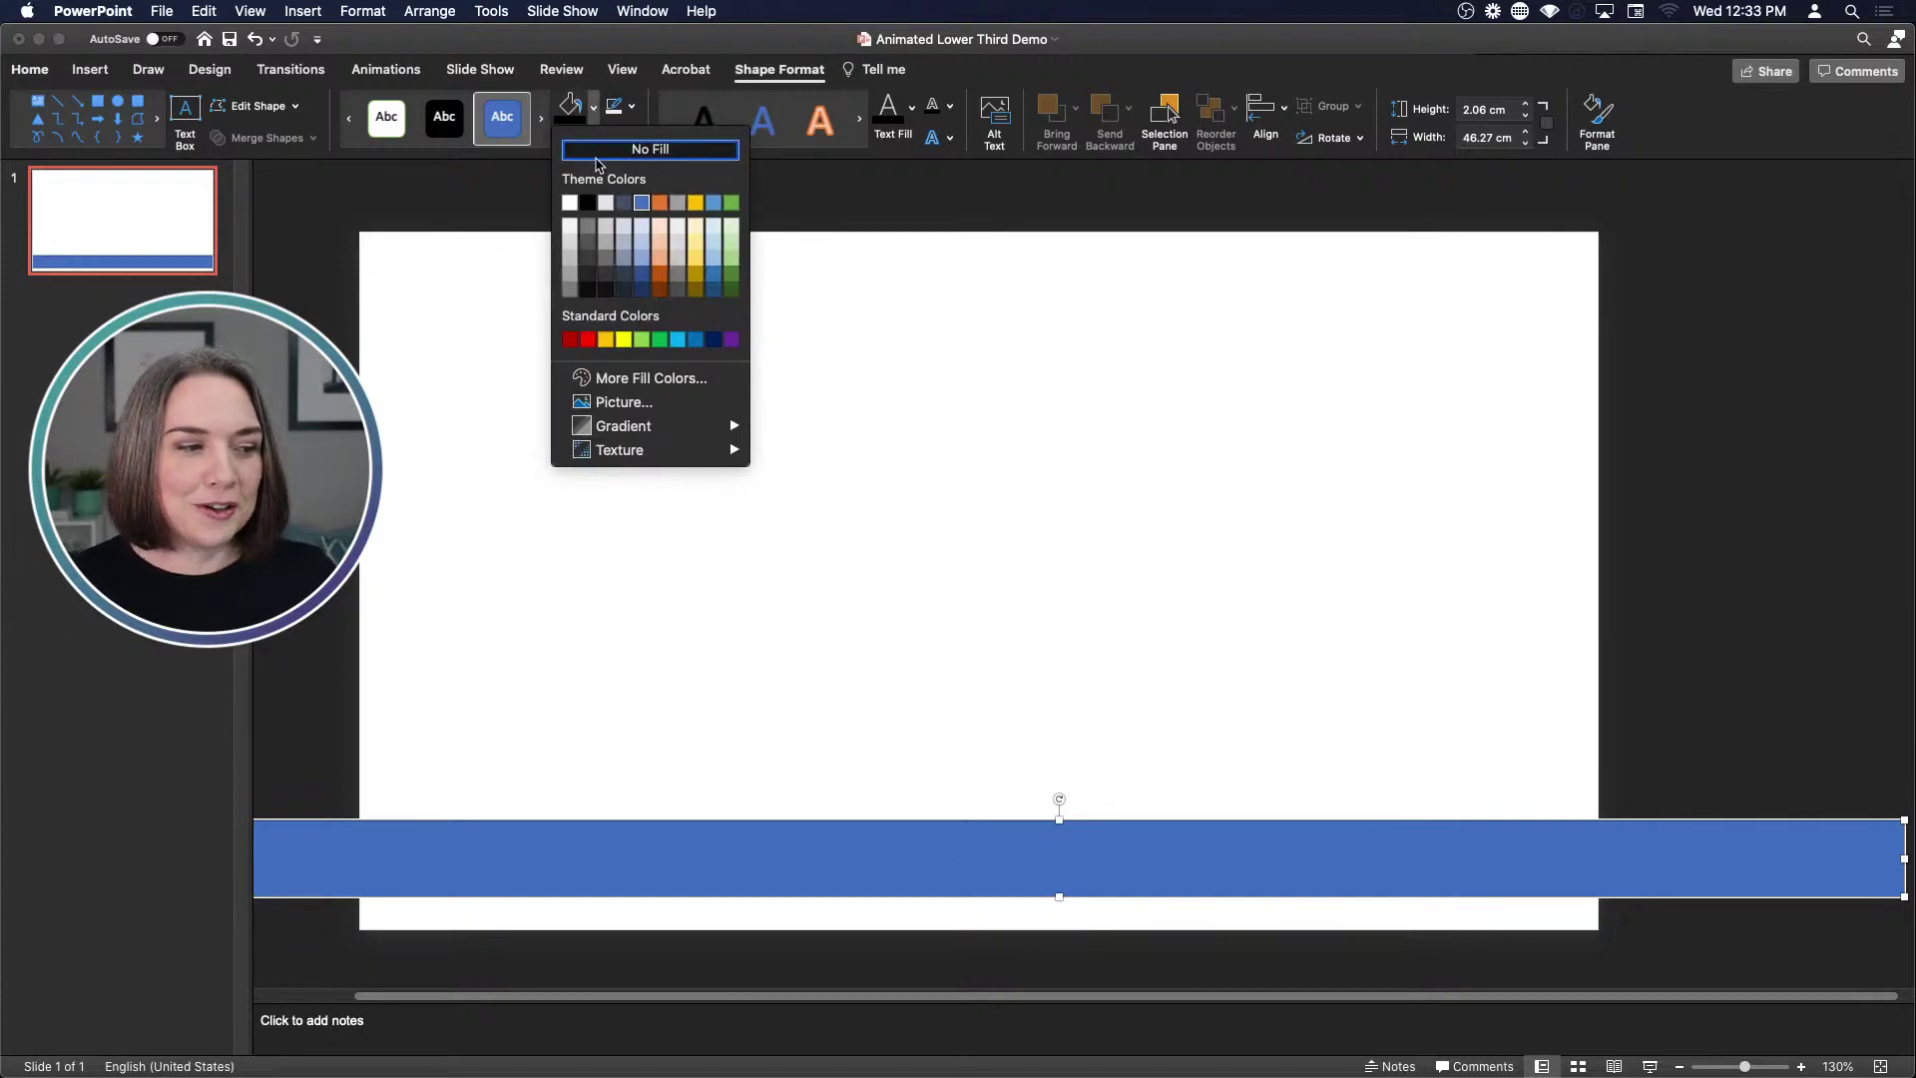
left_click(577, 340)
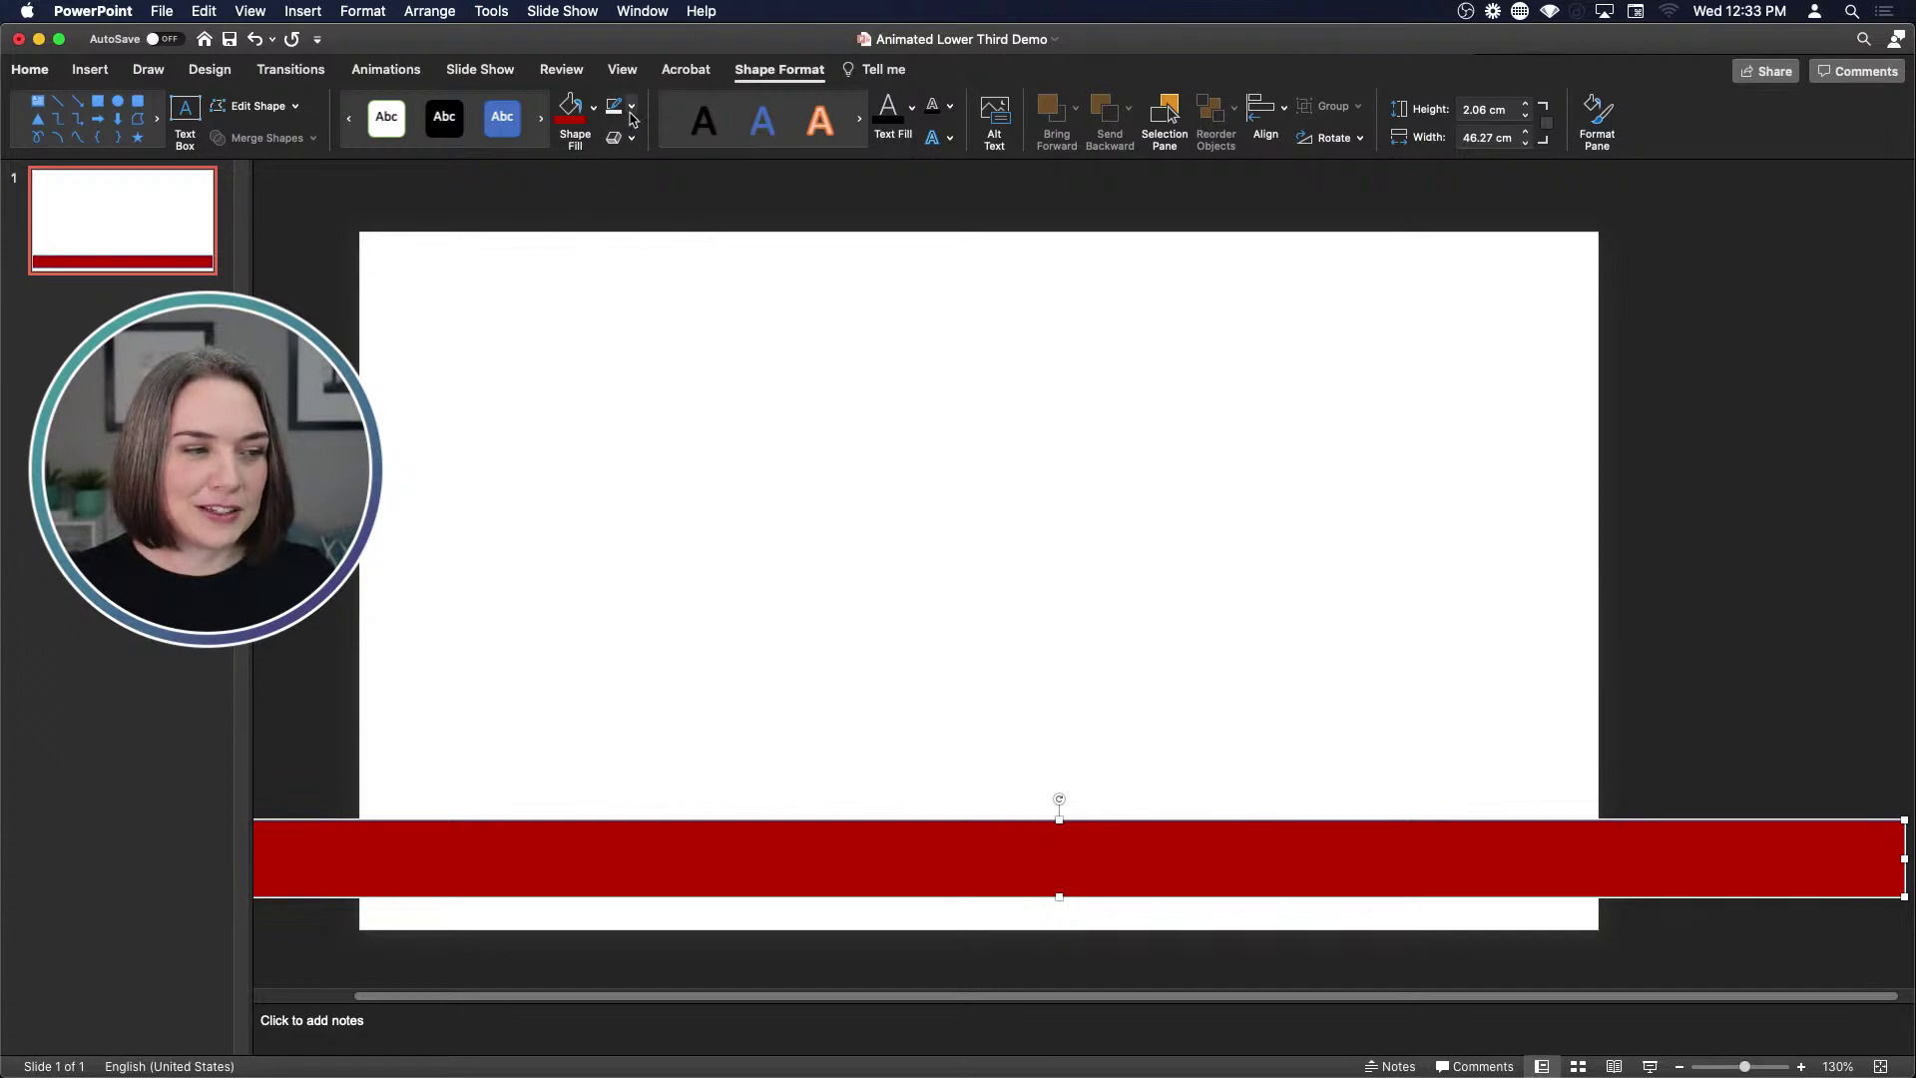
left_click(631, 108)
left_click(649, 143)
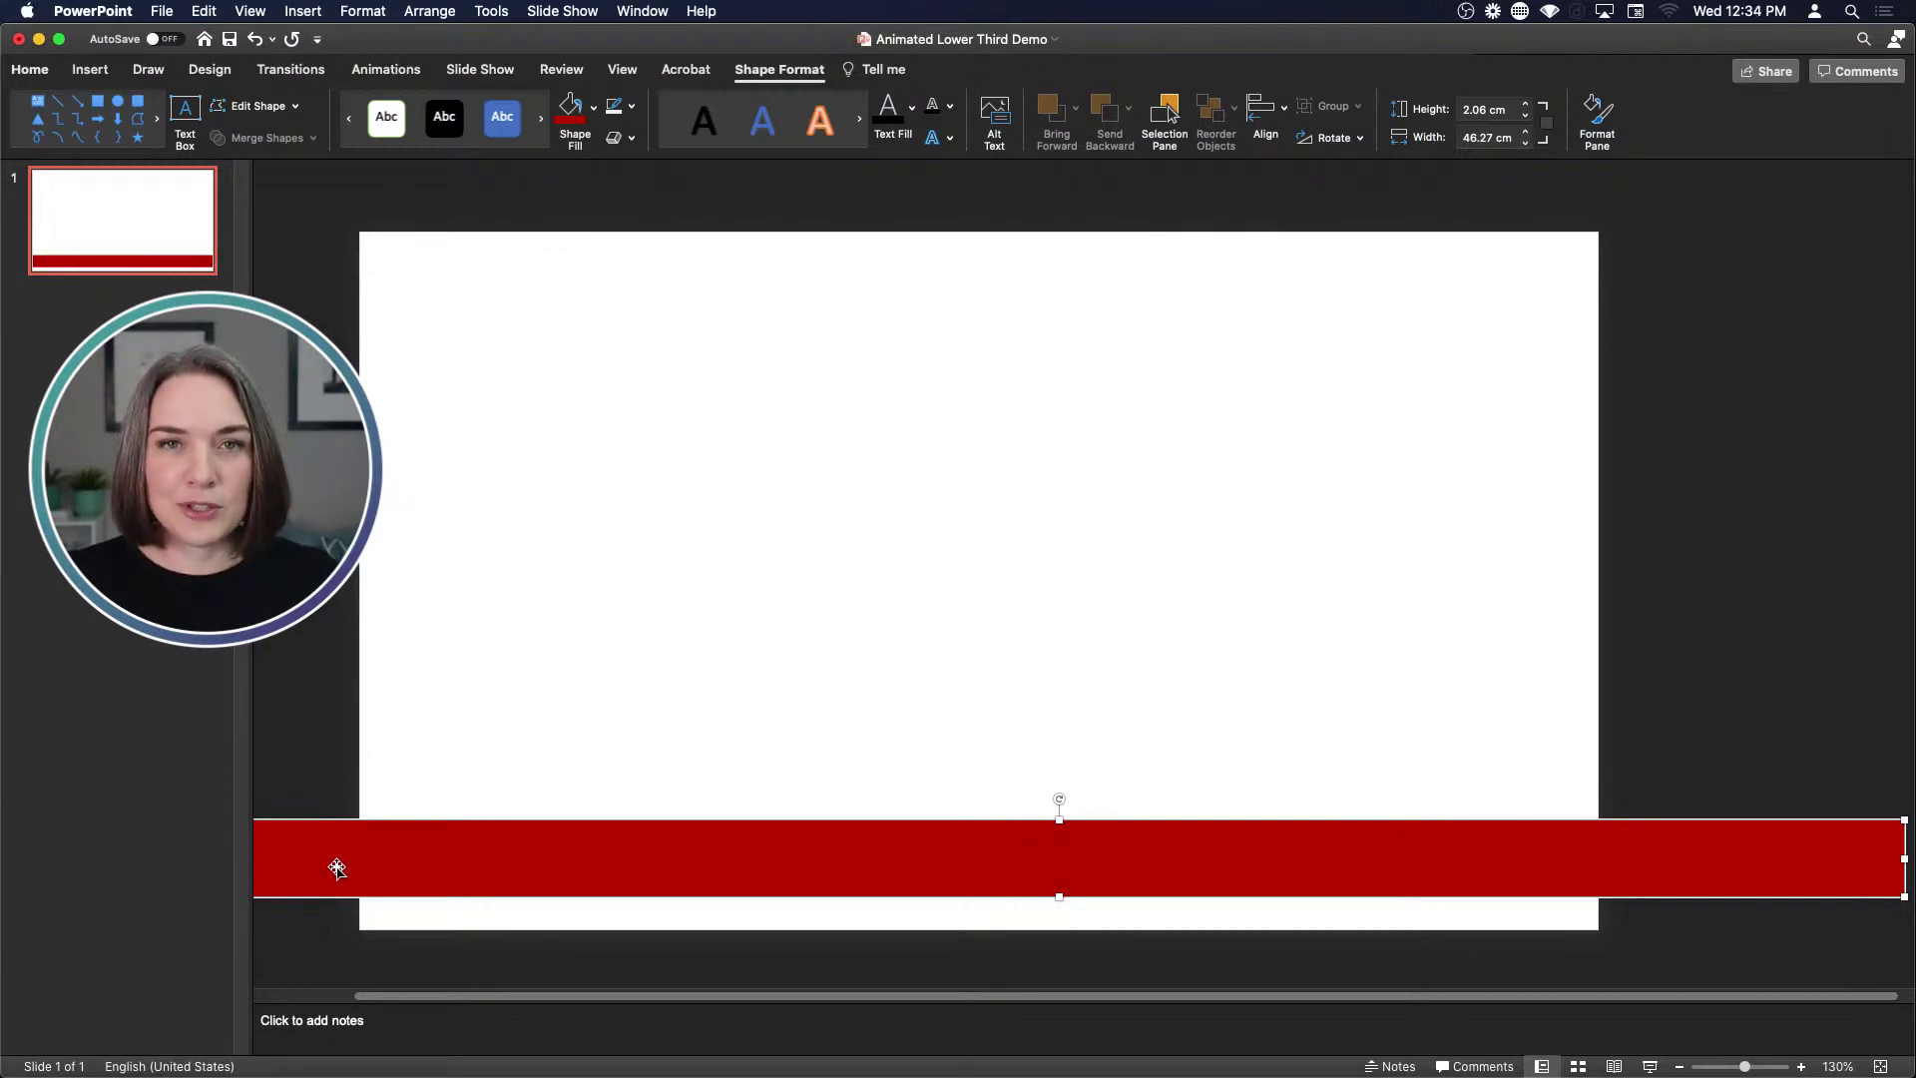
Move the red bar so it covers only the slide's lower-right part, and align a duplicate flush against its left end
left_click_drag(319, 848, 1446, 843)
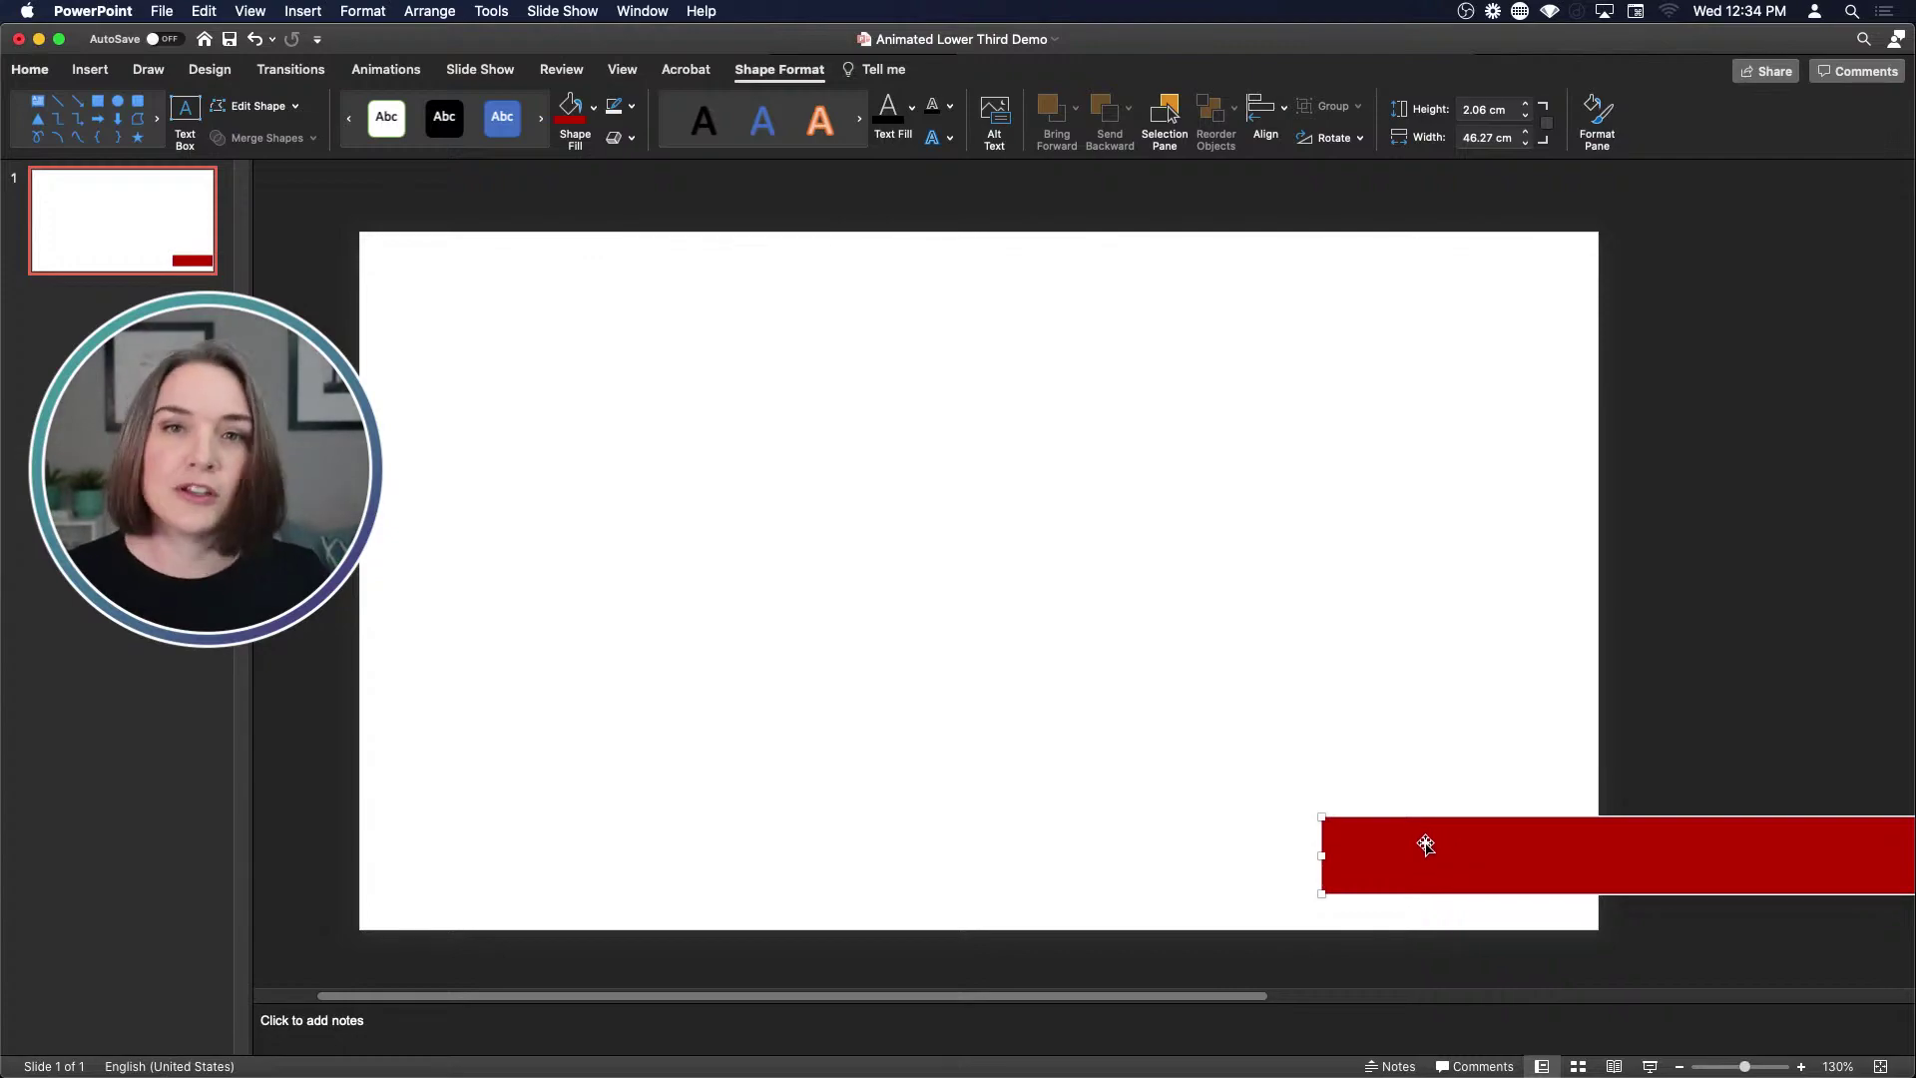
scroll(1429, 841, "right", 10)
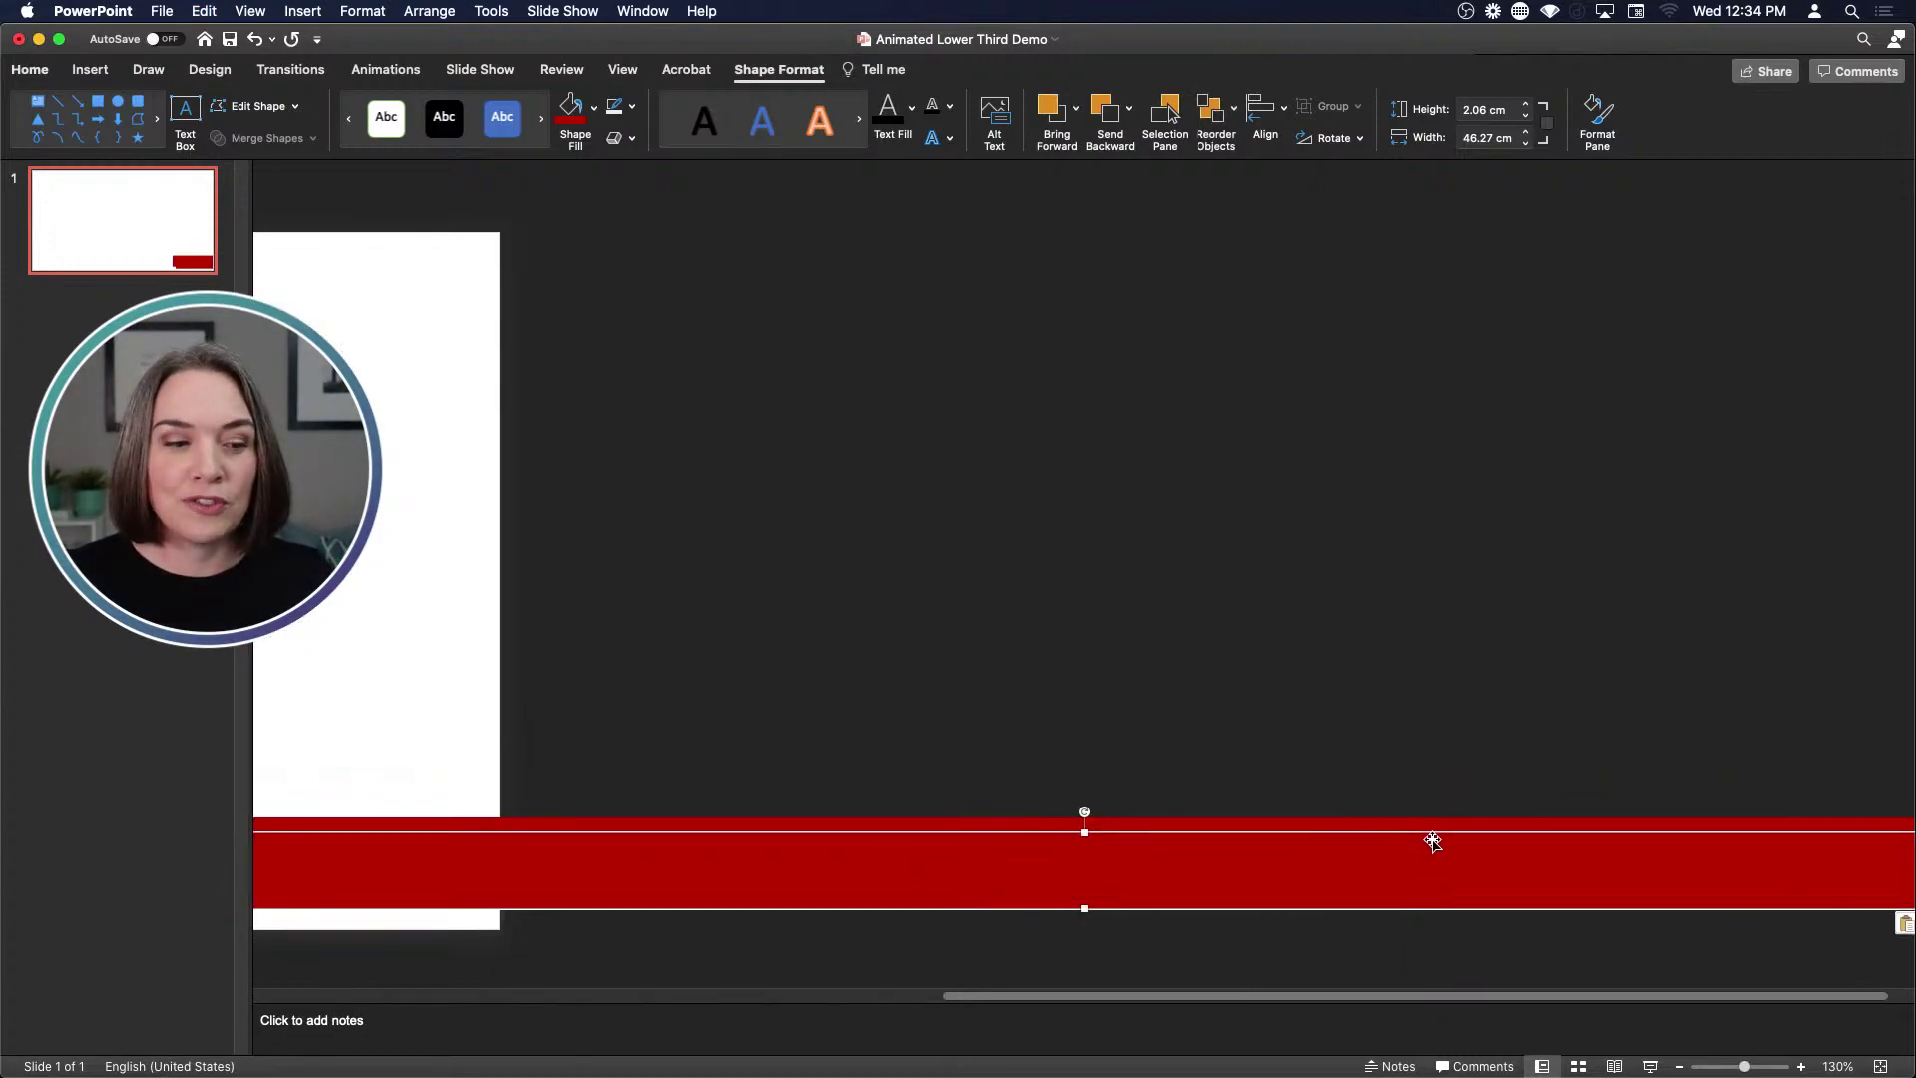
left_click_drag(1150, 866, 611, 777)
left_click_drag(1079, 998, 576, 988)
left_click_drag(997, 994, 875, 988)
left_click_drag(1199, 801, 704, 866)
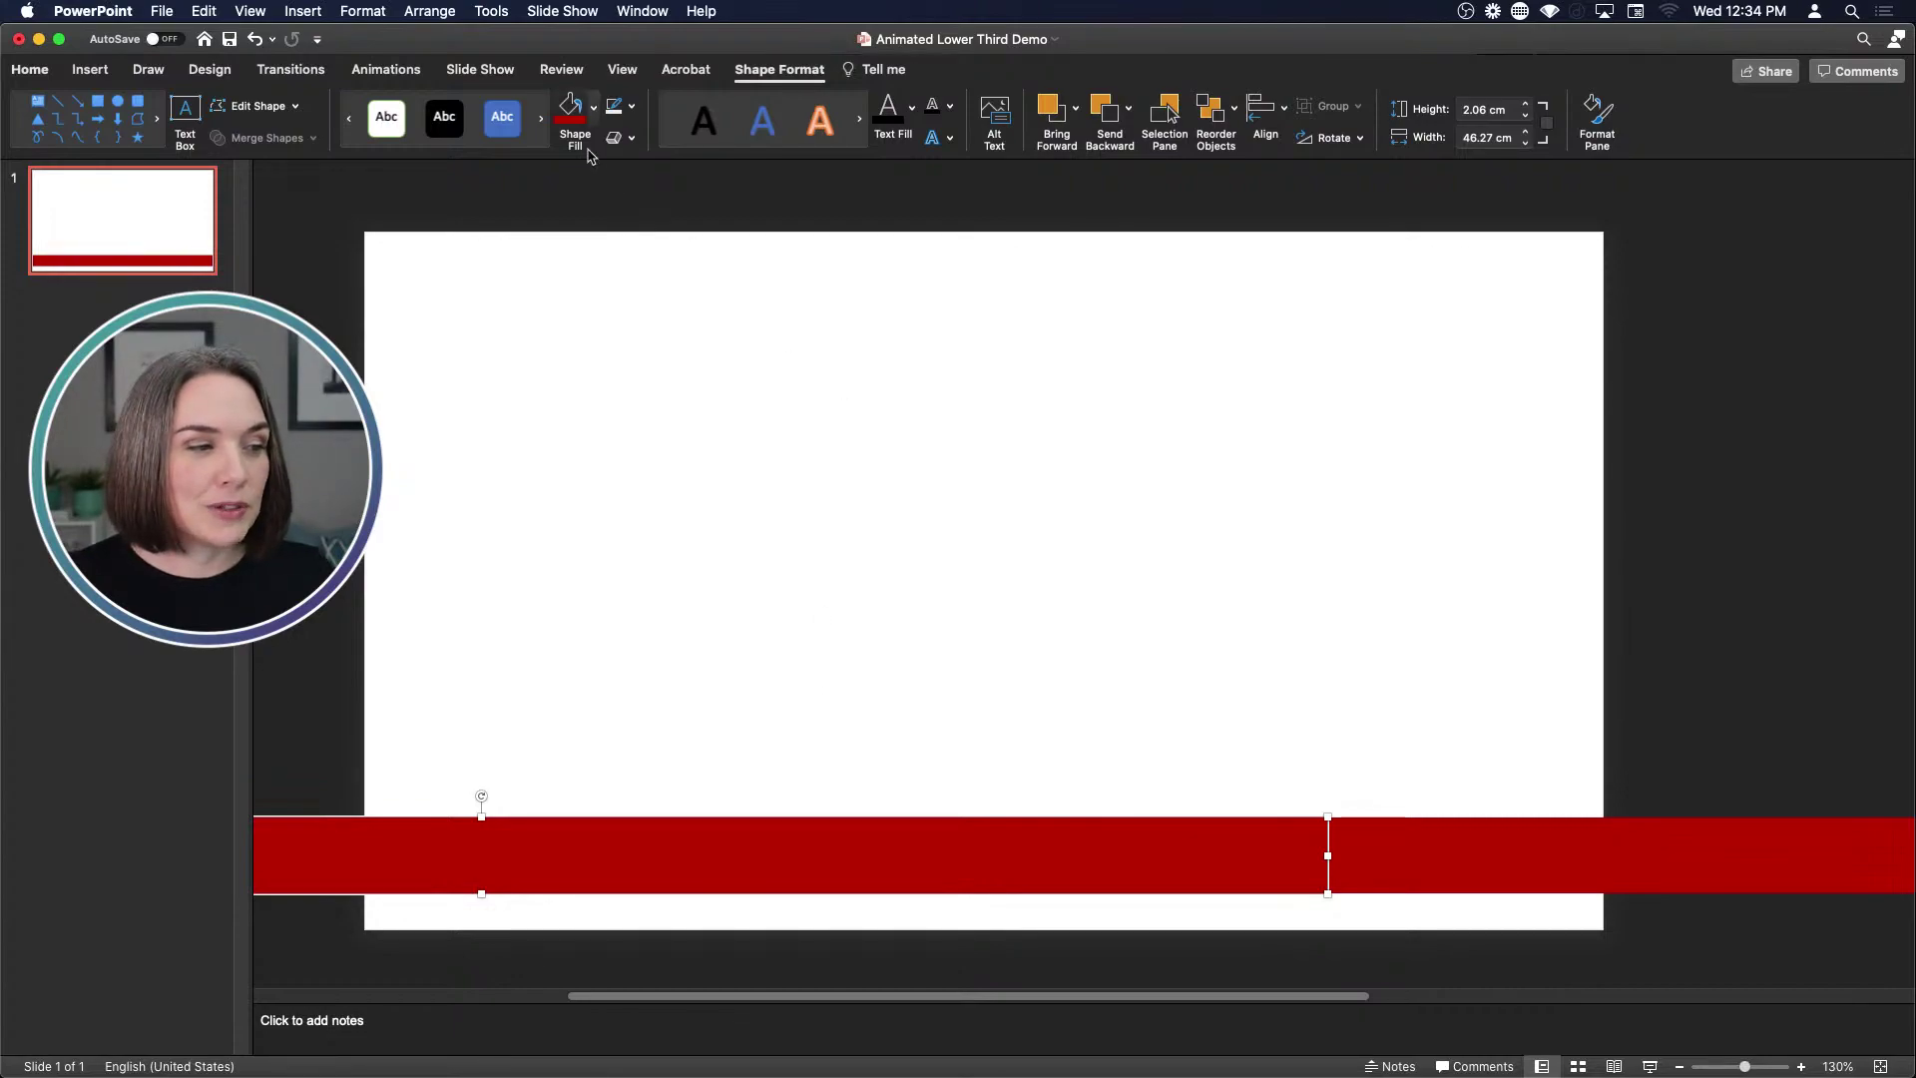
Fill the duplicate bar on the left with black
left_click(594, 107)
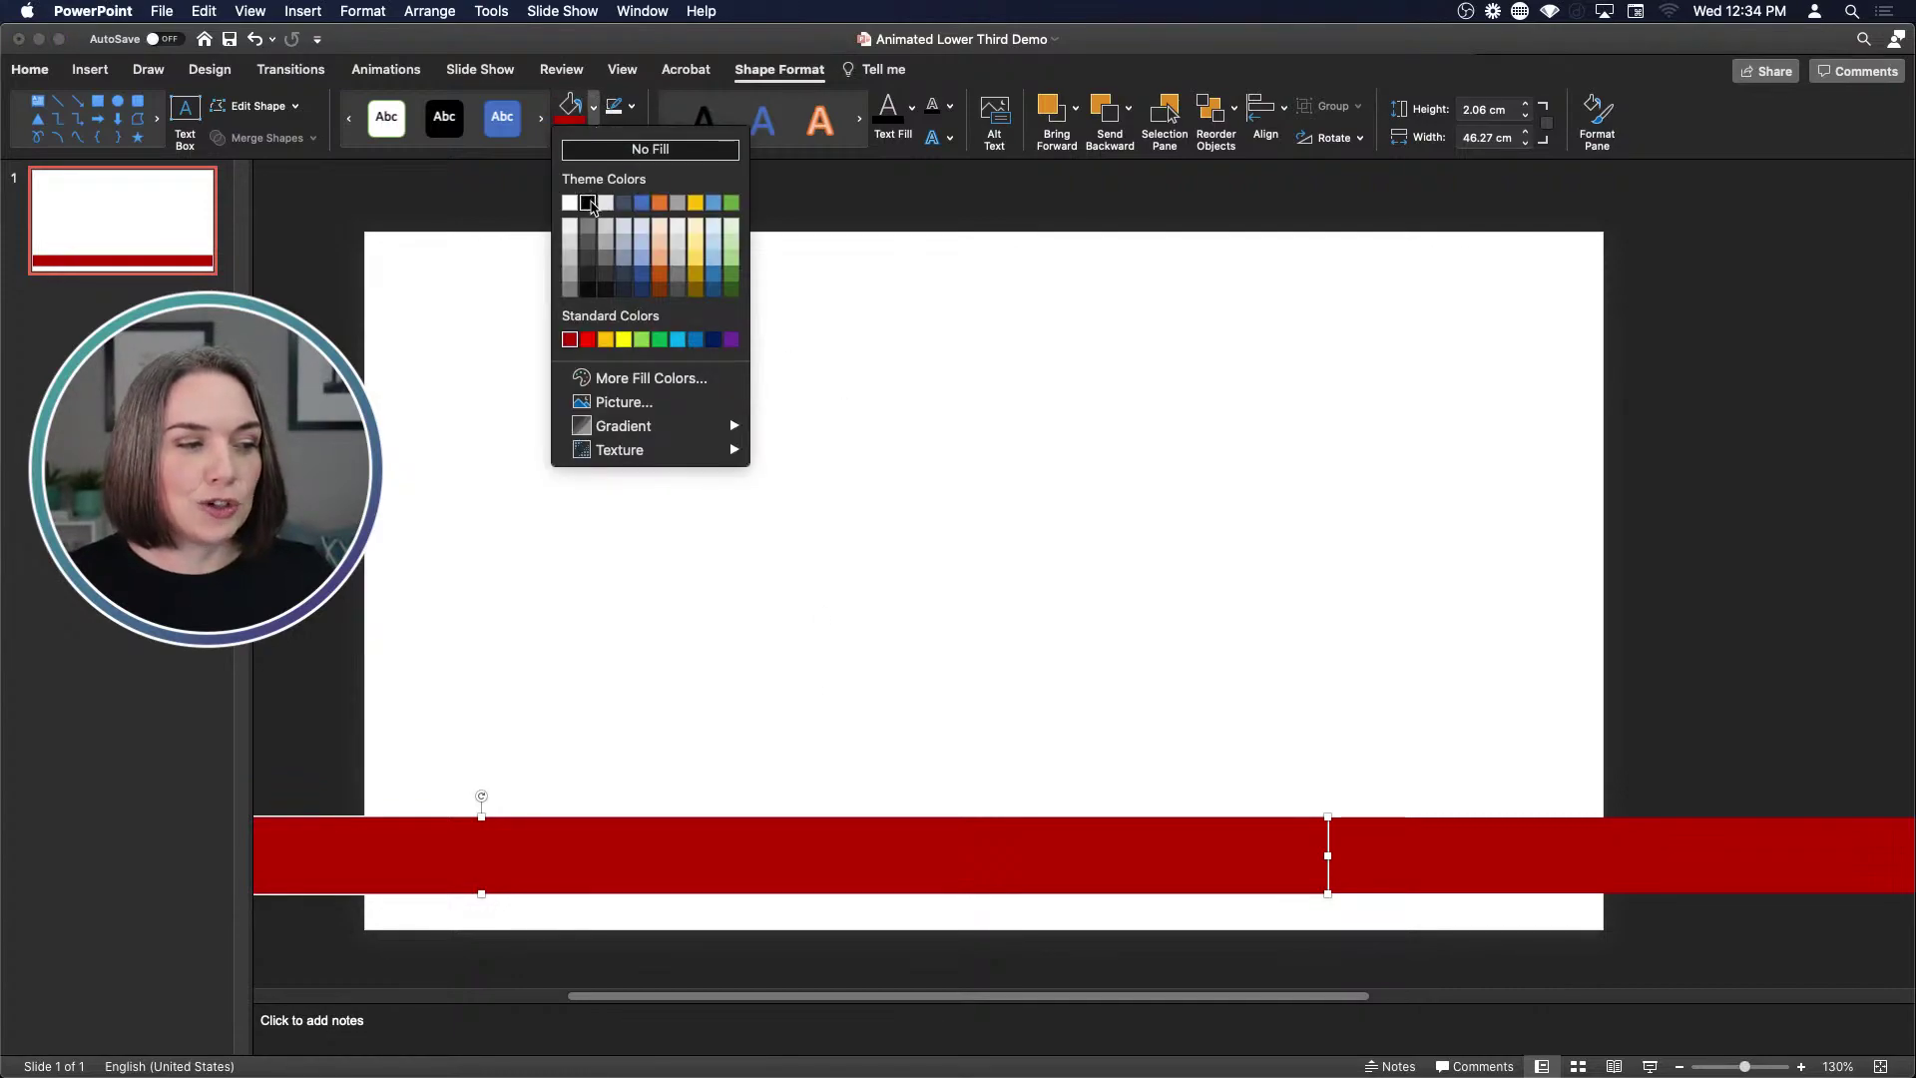
left_click(587, 202)
left_click(1242, 418)
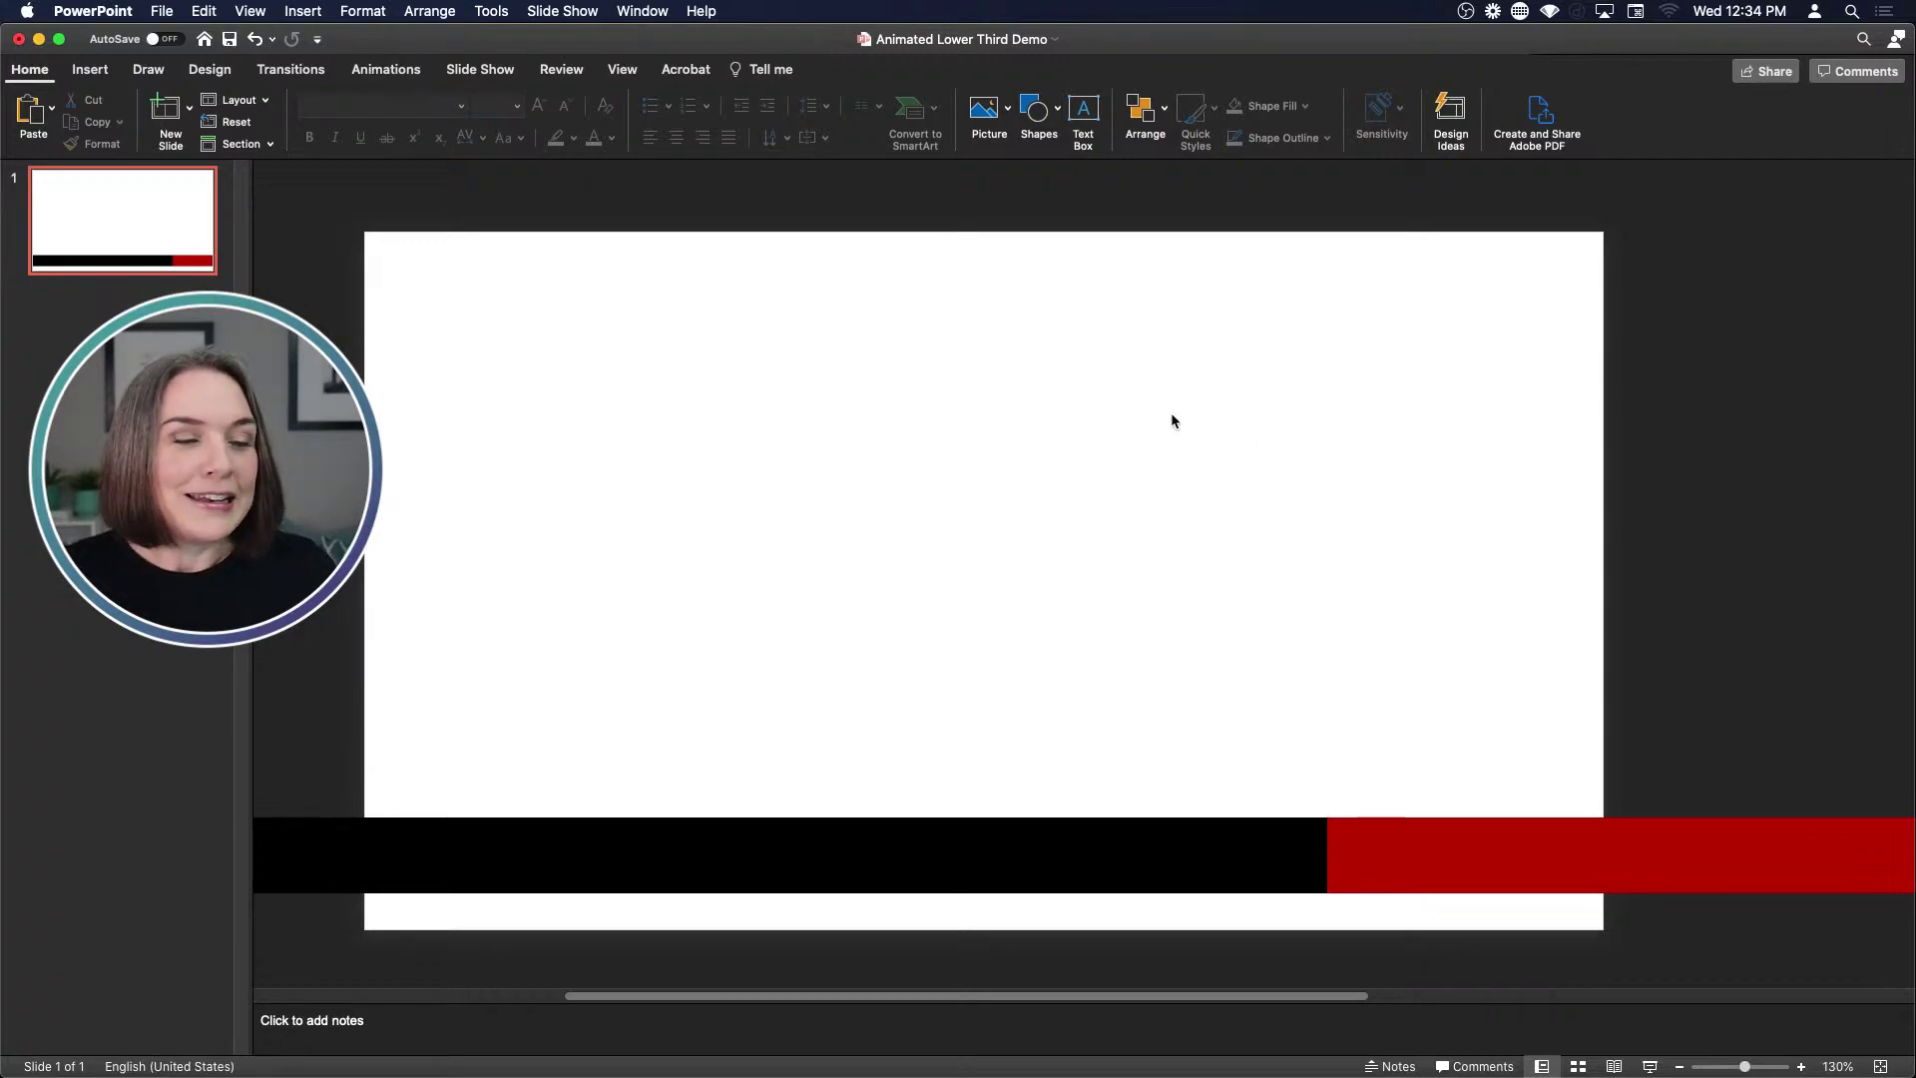
Add a text box on the slide reading "ANIMATED OVERLAYS IN PPT"
left_click(1085, 114)
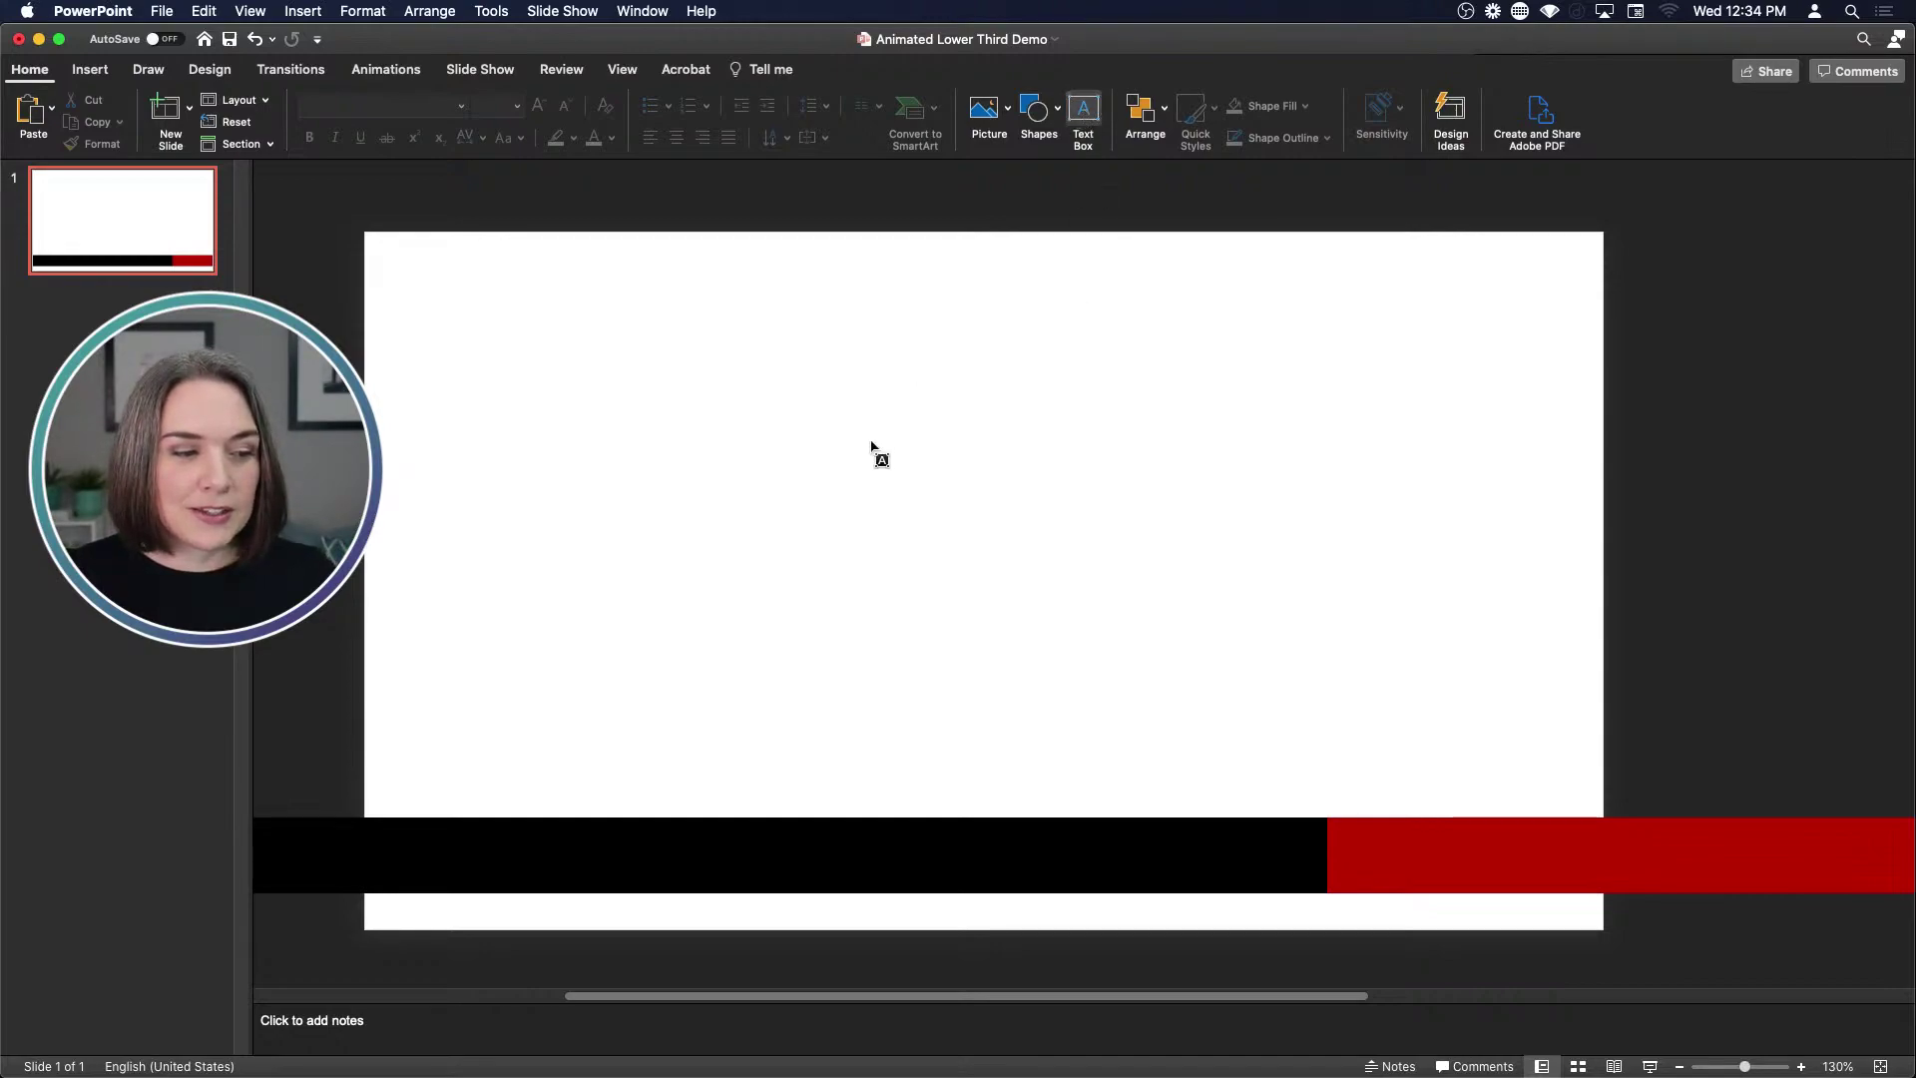
left_click(855, 497)
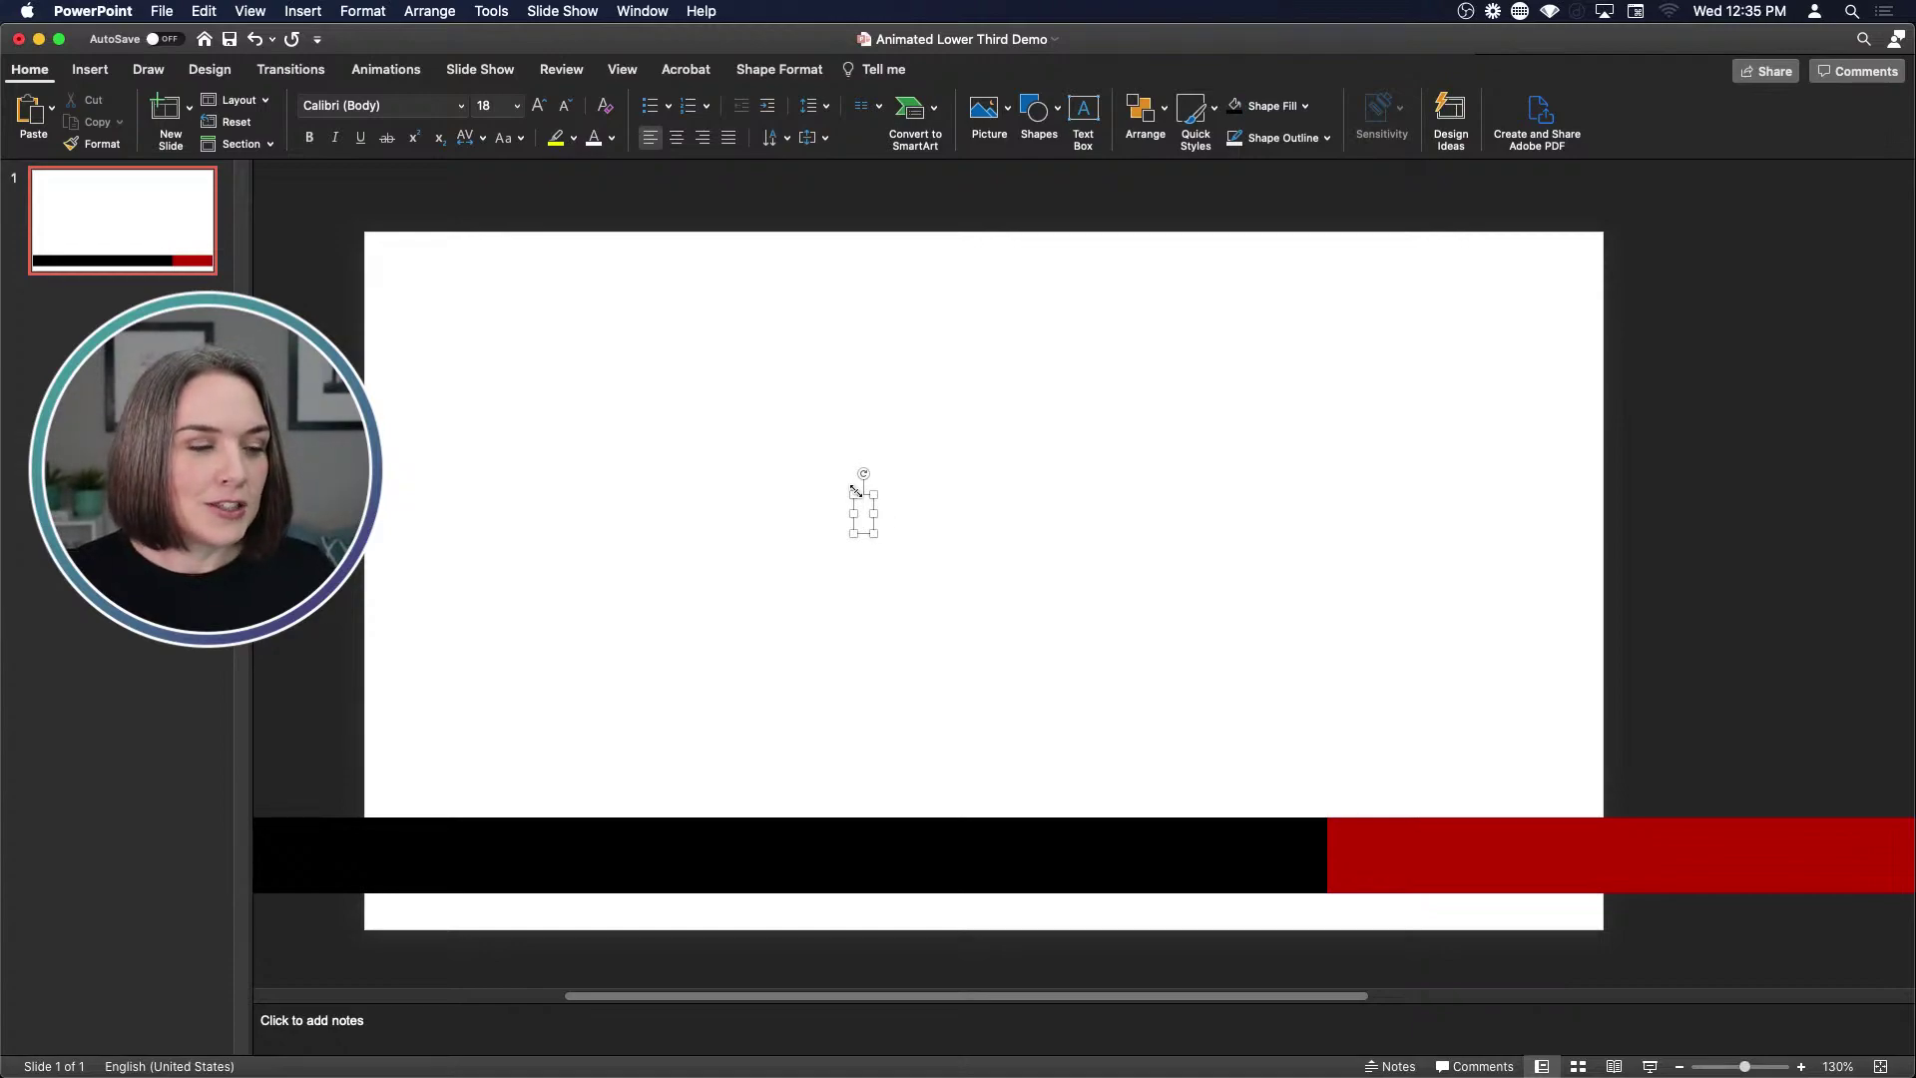
type("ANIMATED OVERLAYS IN PPT")
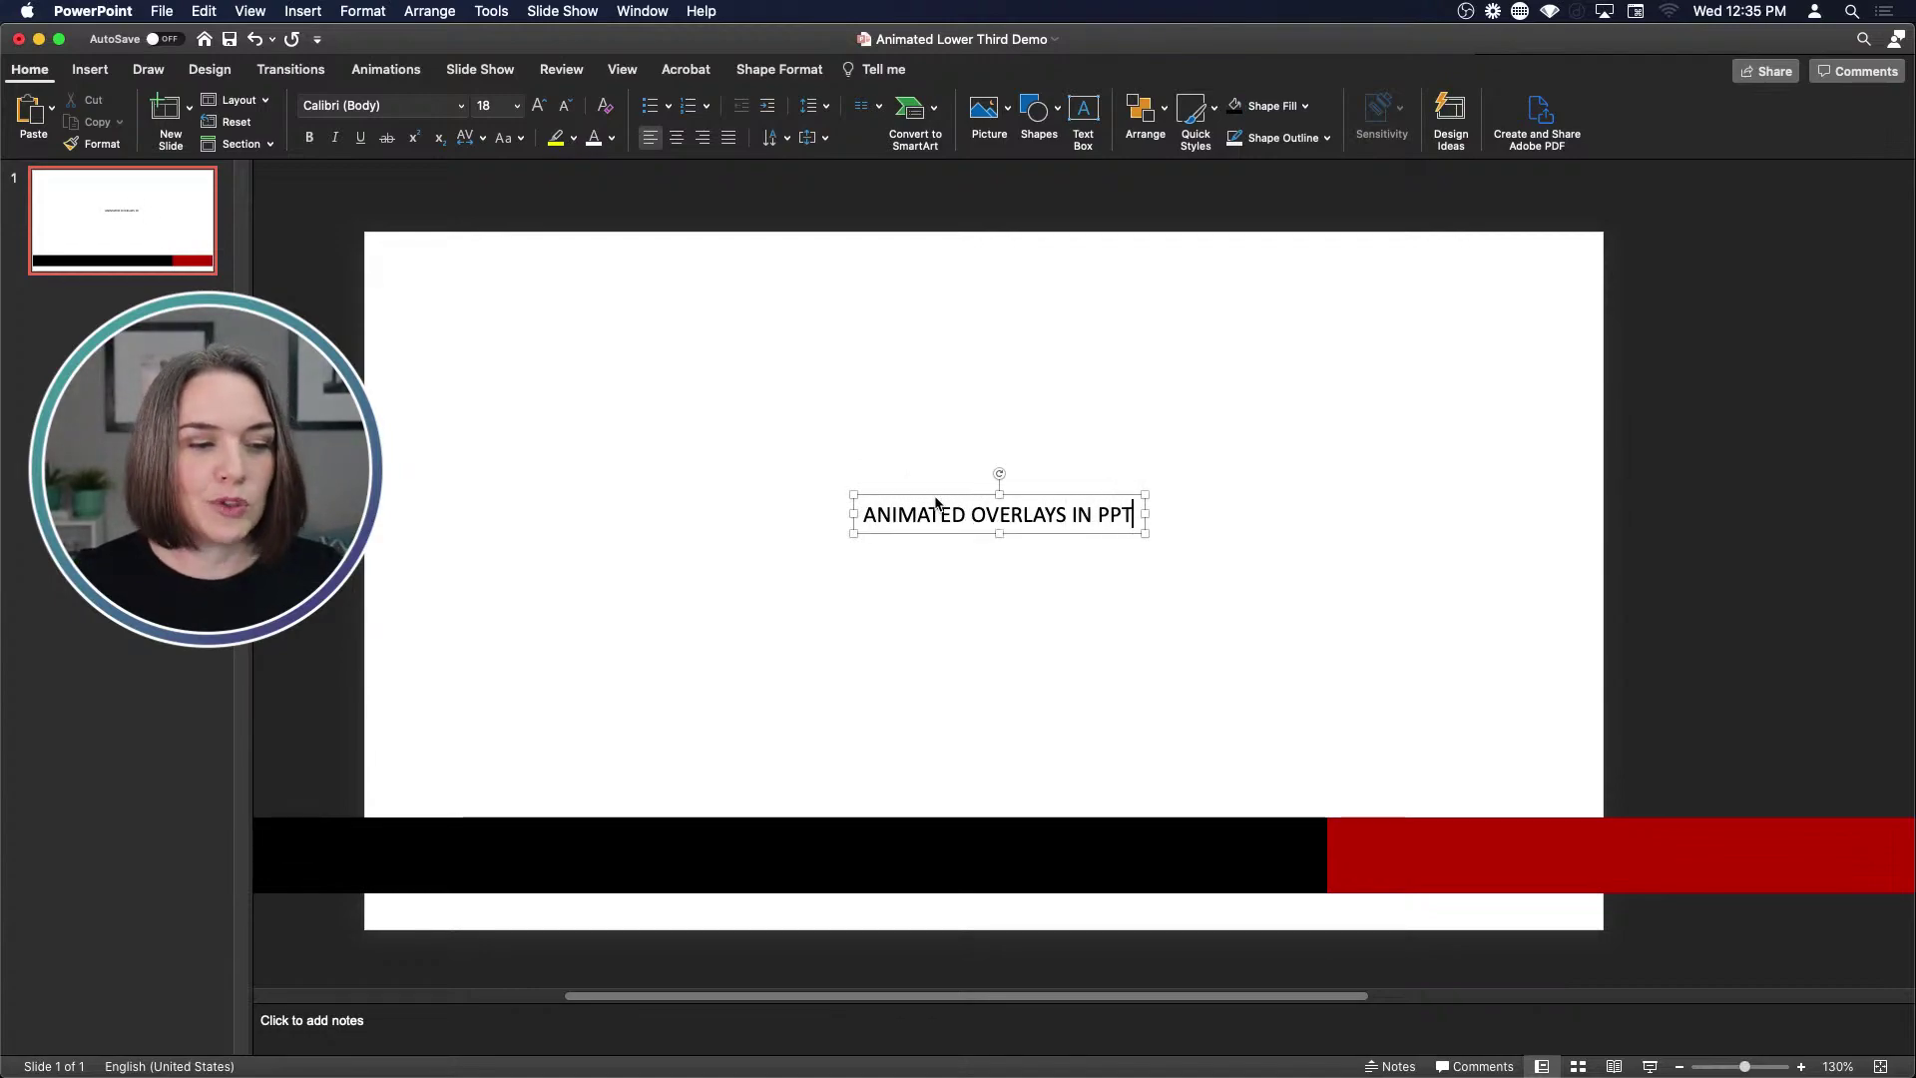
Format the overlay text in Helvetica at size 40
triple_click(999, 512)
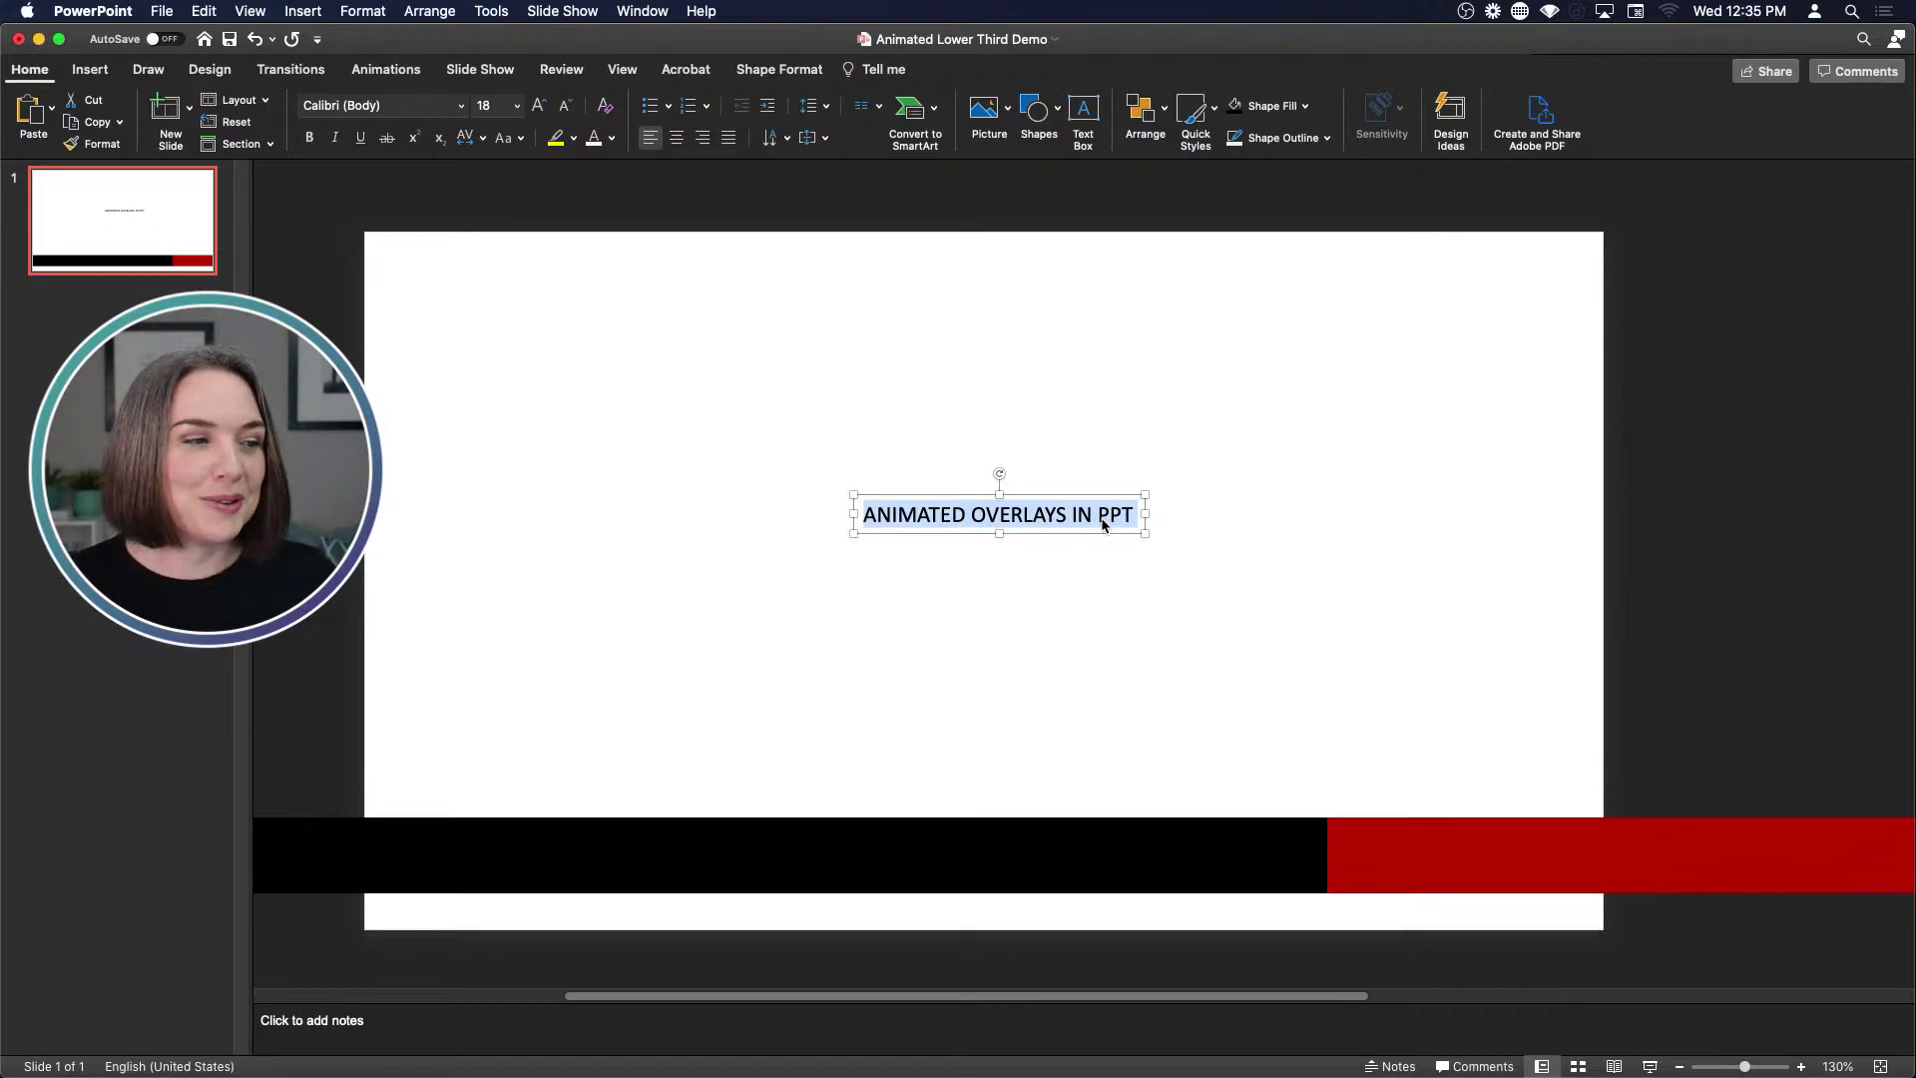
left_click(460, 106)
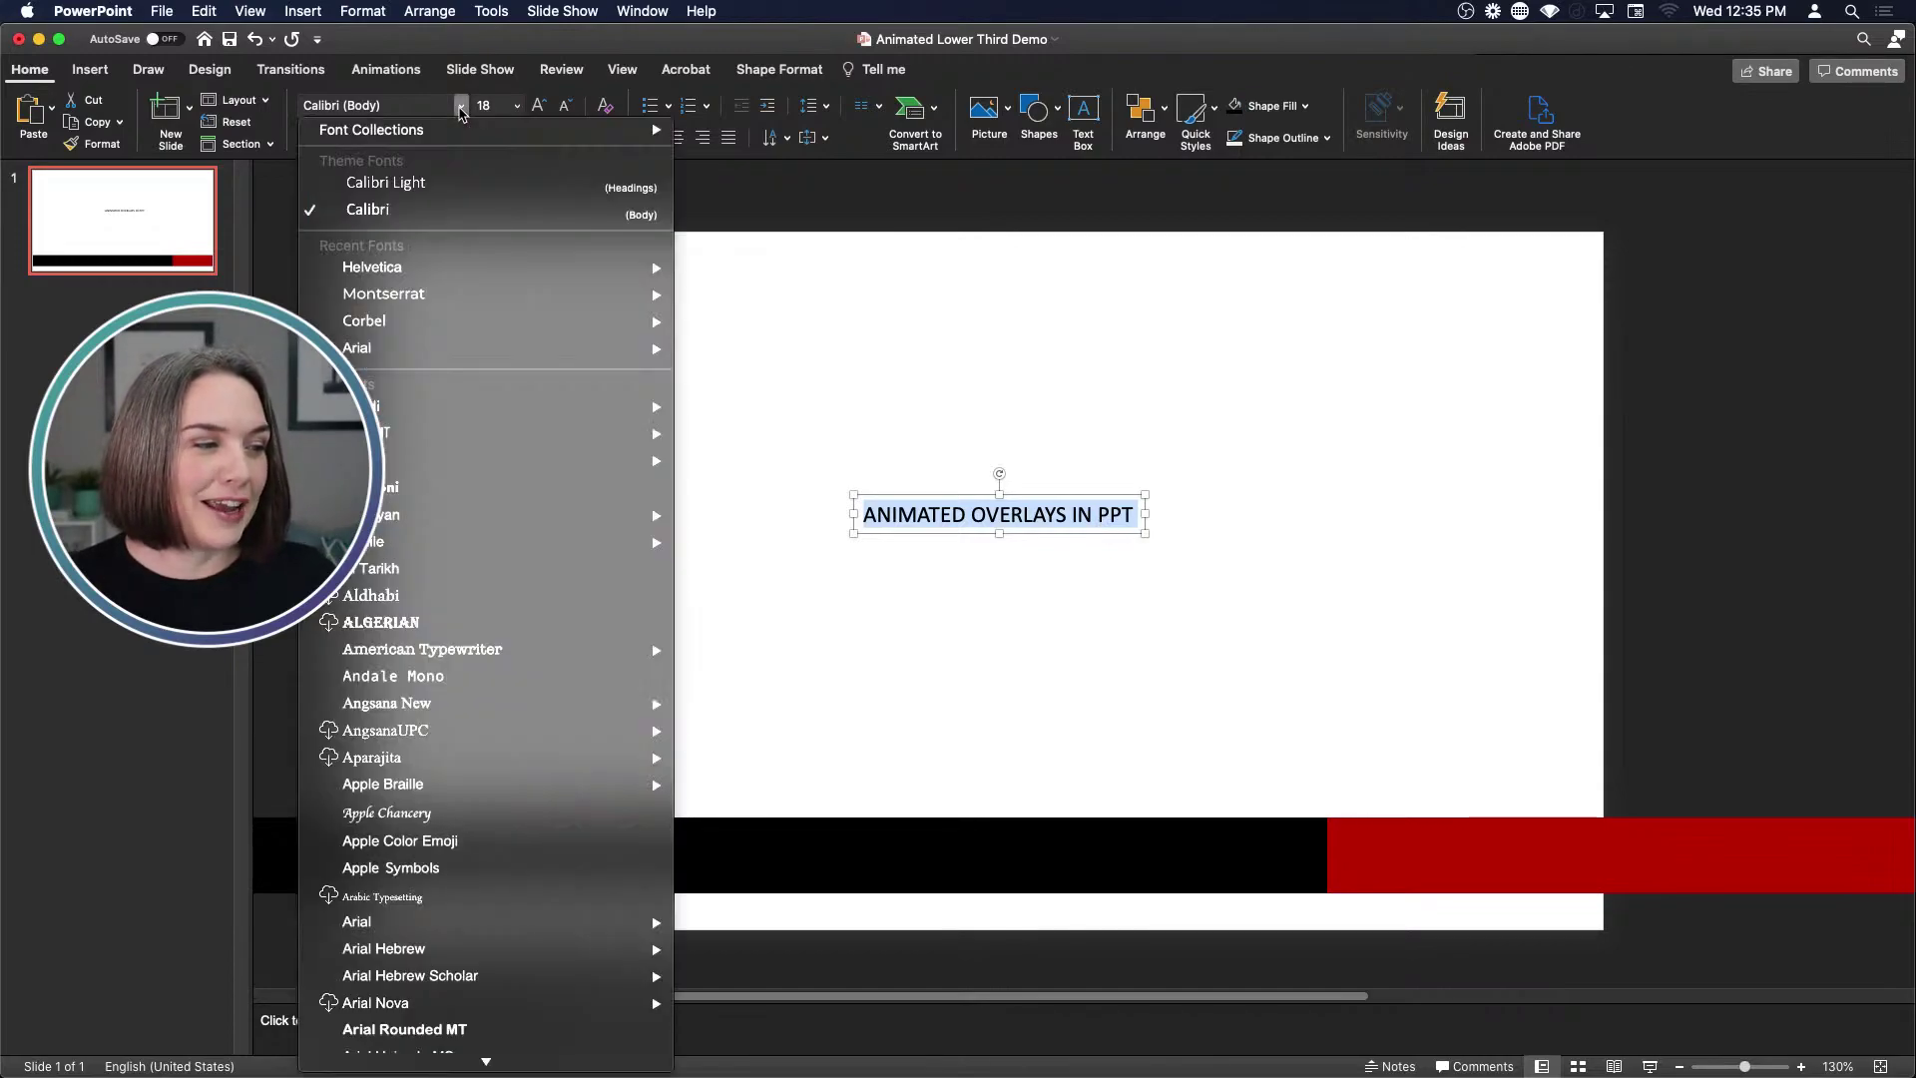
left_click(399, 267)
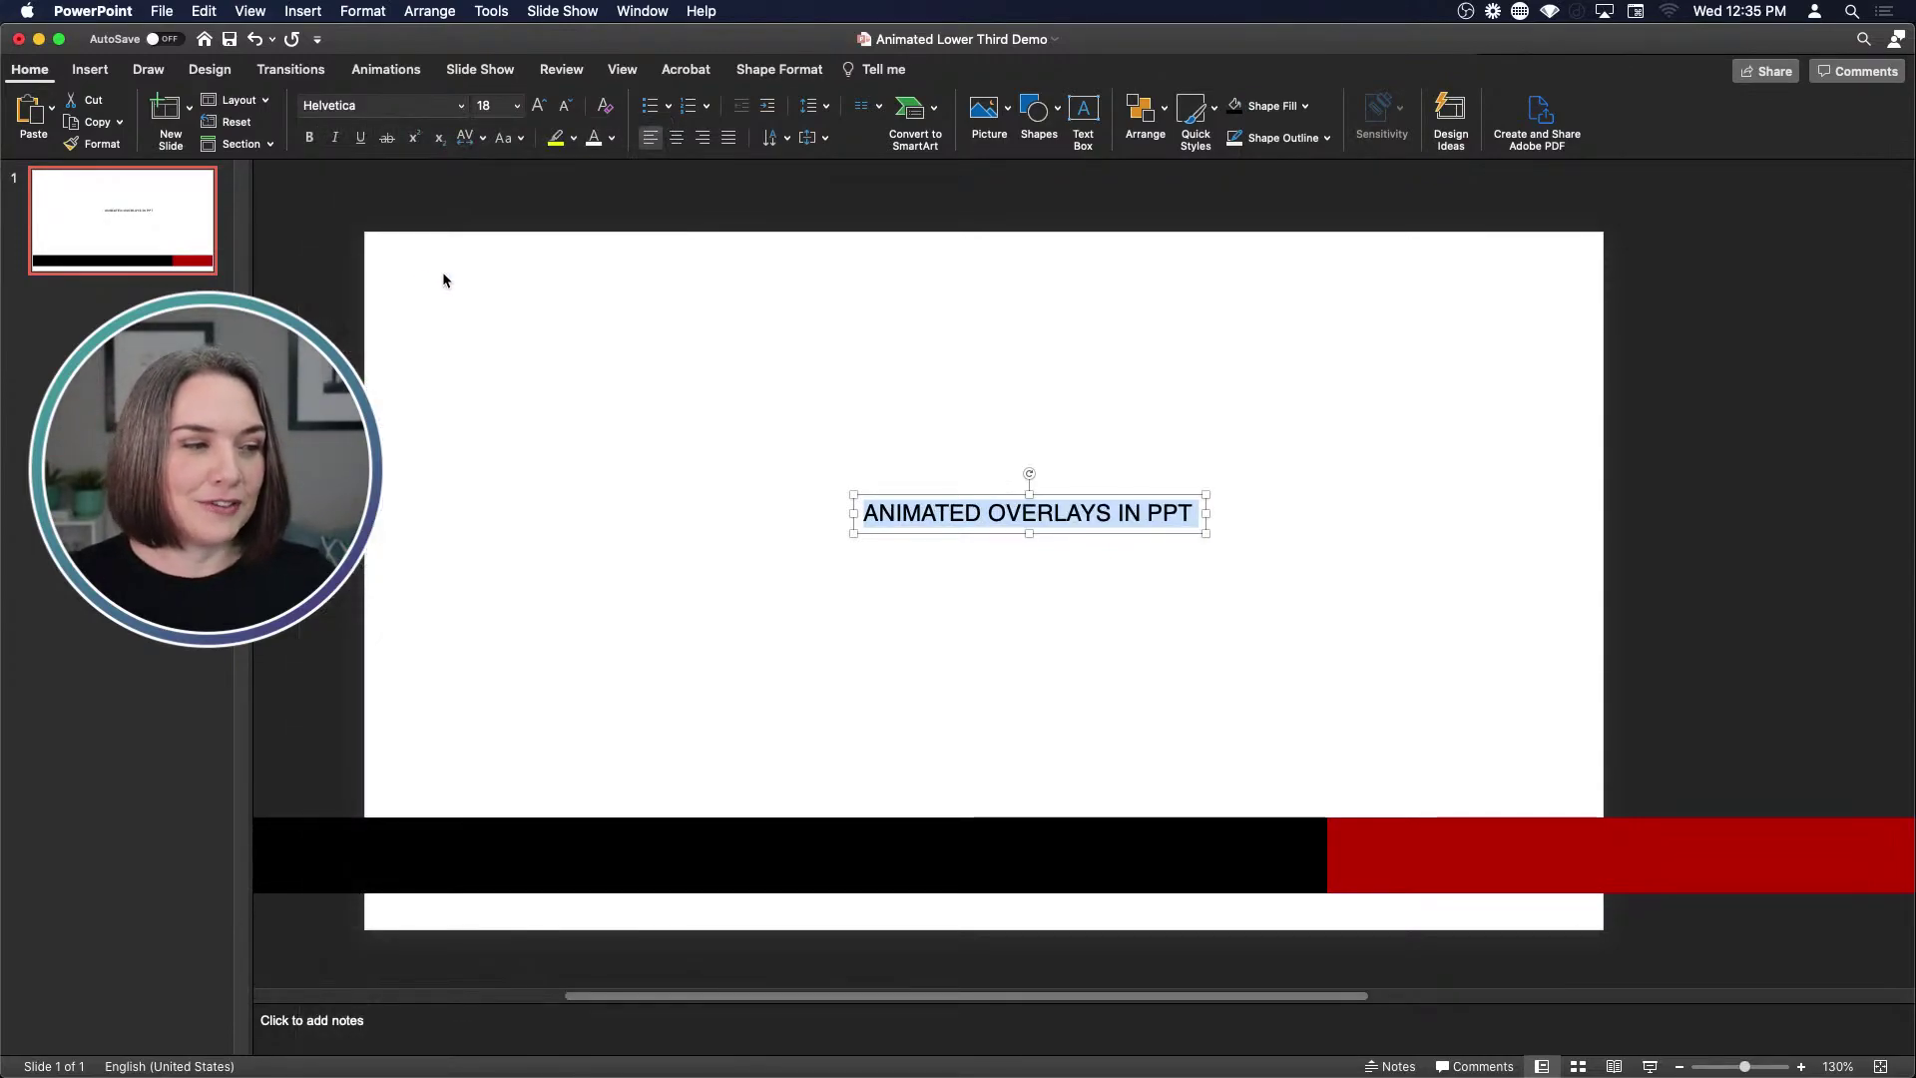
left_click(516, 106)
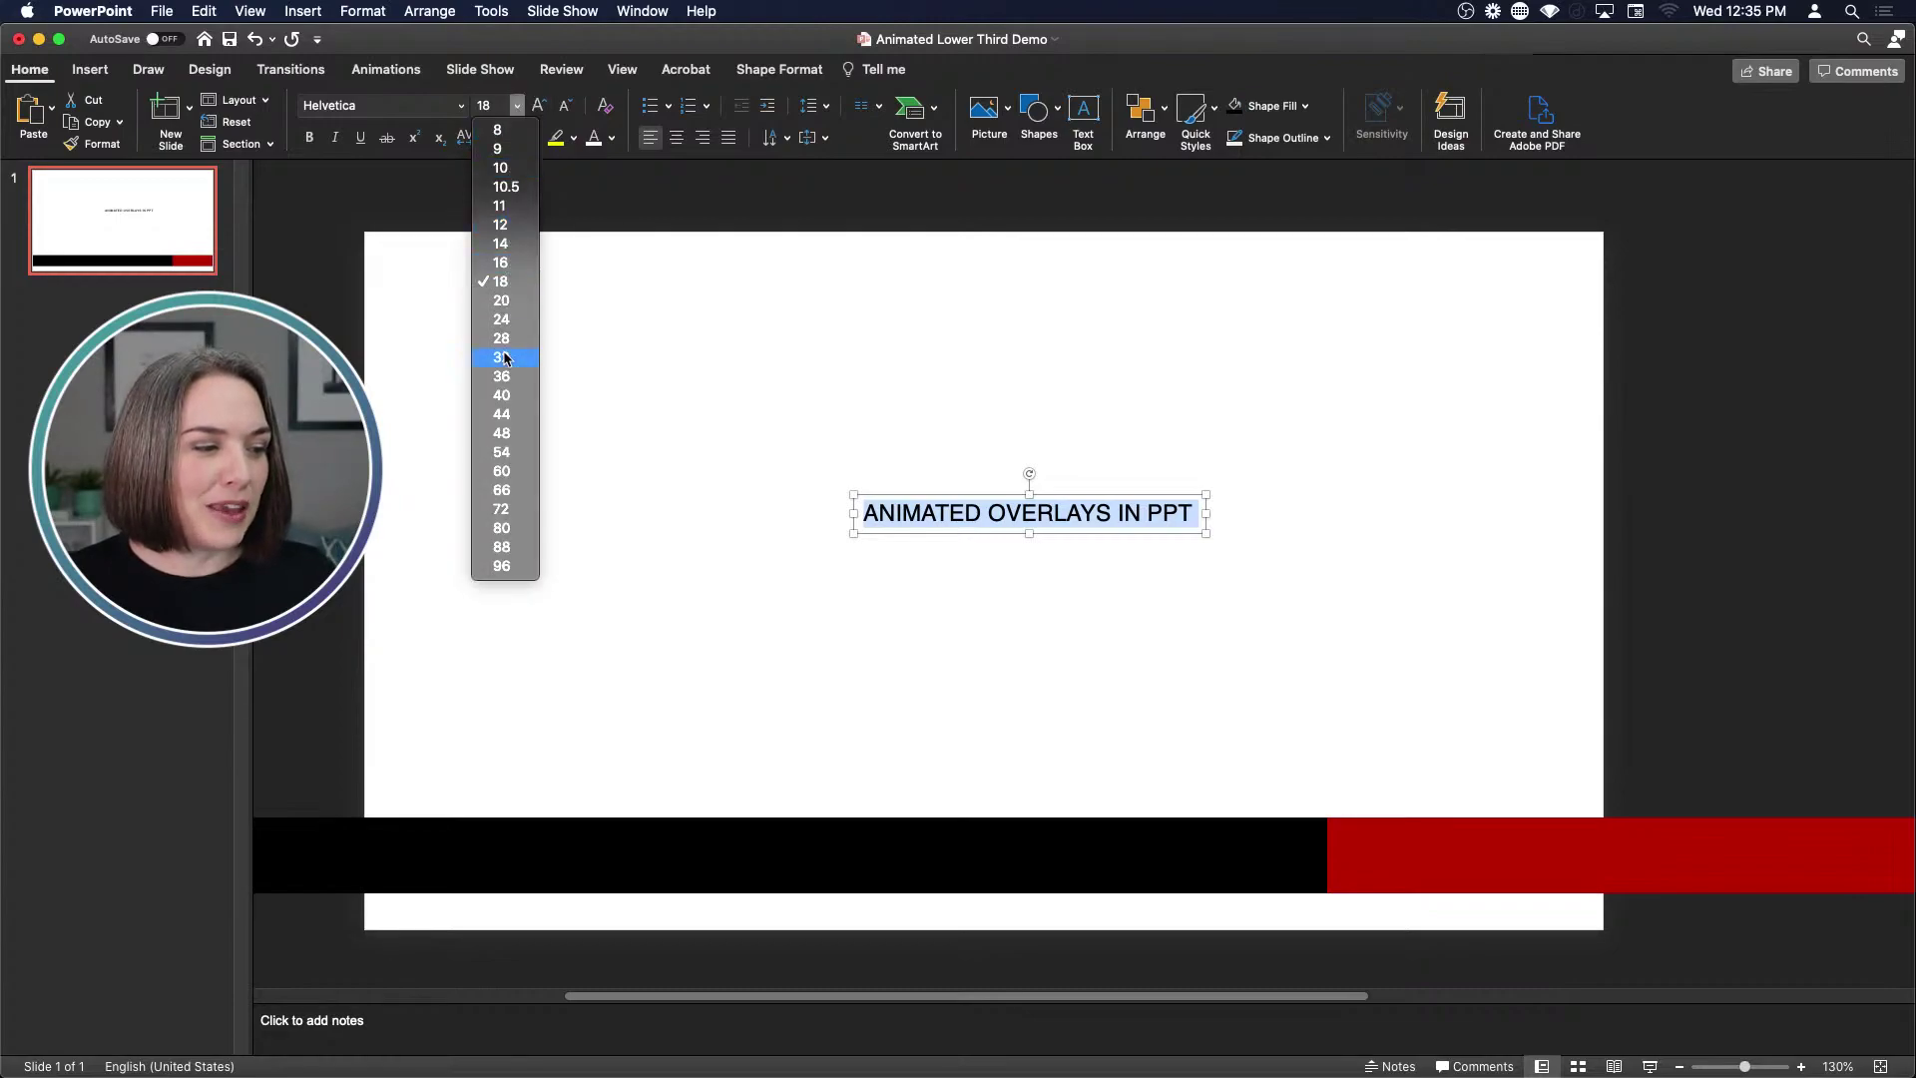
left_click(503, 395)
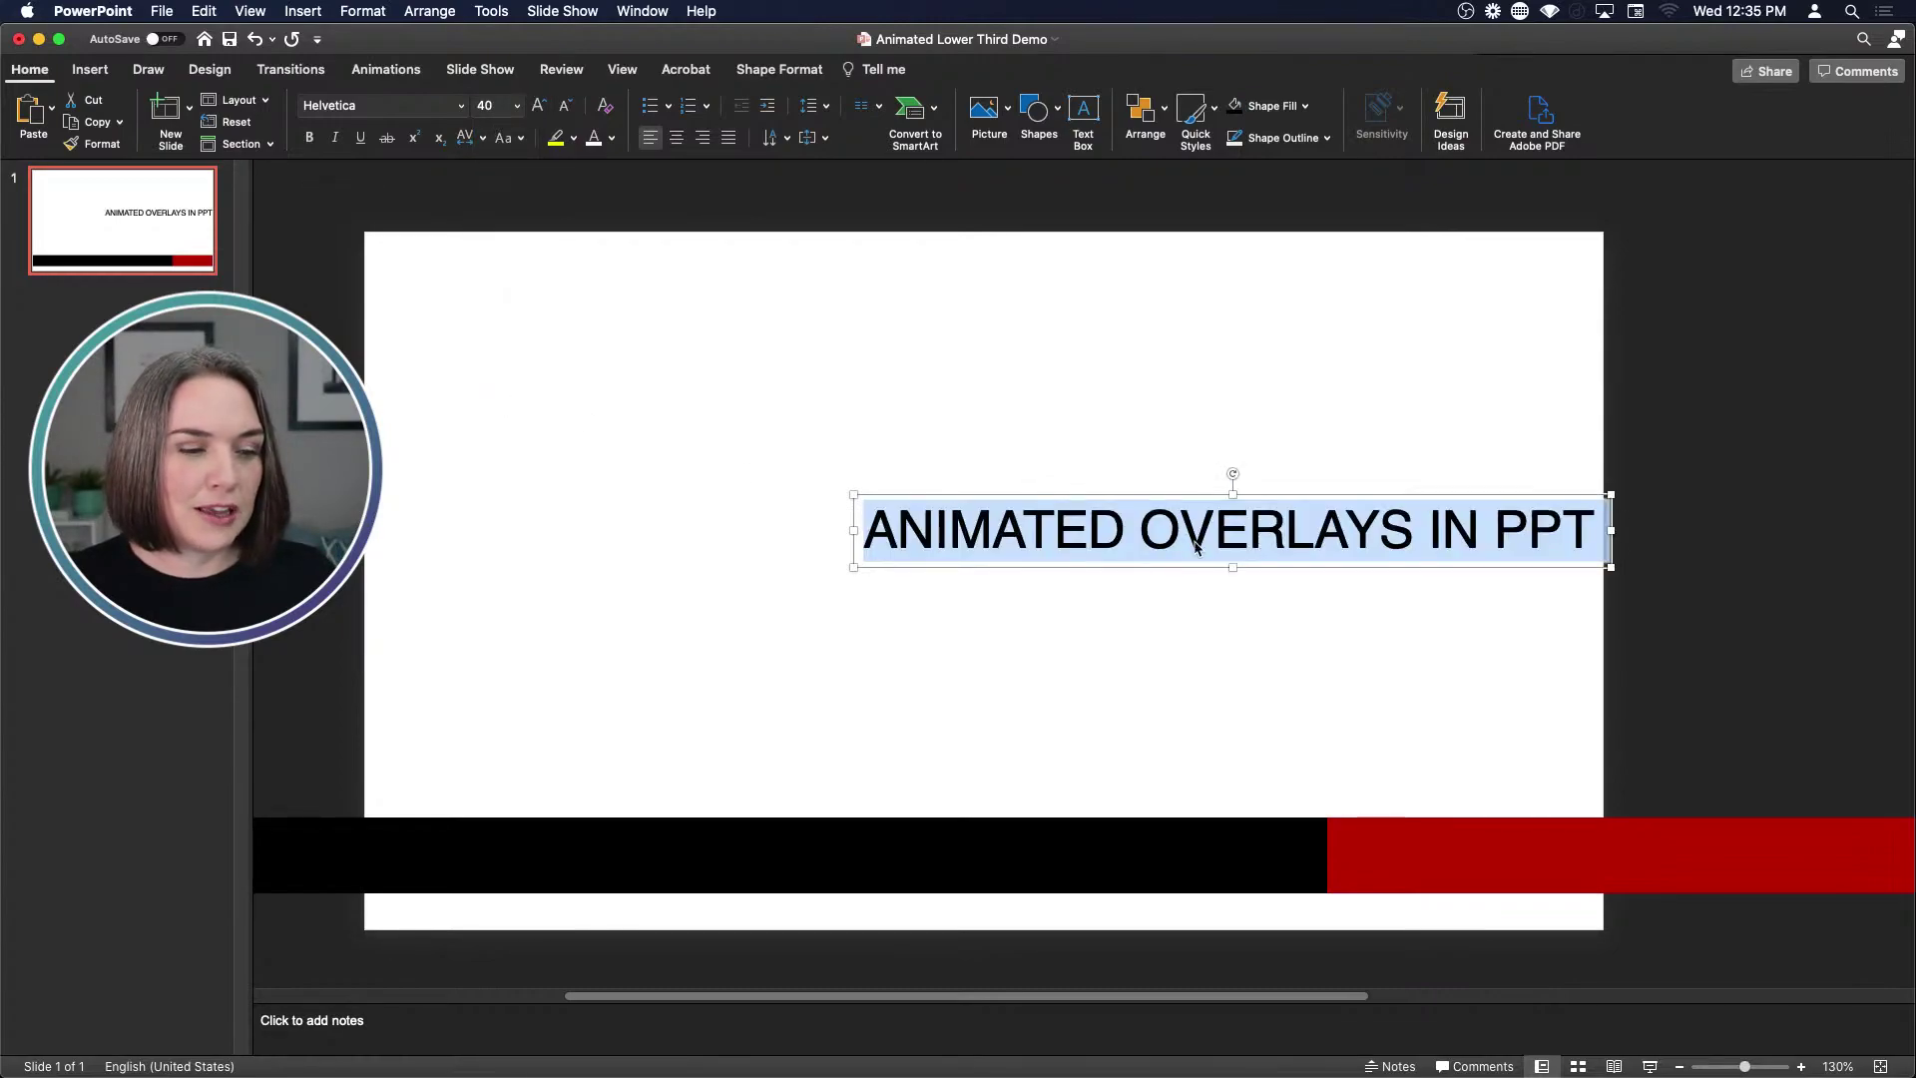
Place the text box on the black bar near the slide's left edge and colour its text white
left_click_drag(1297, 572, 914, 881)
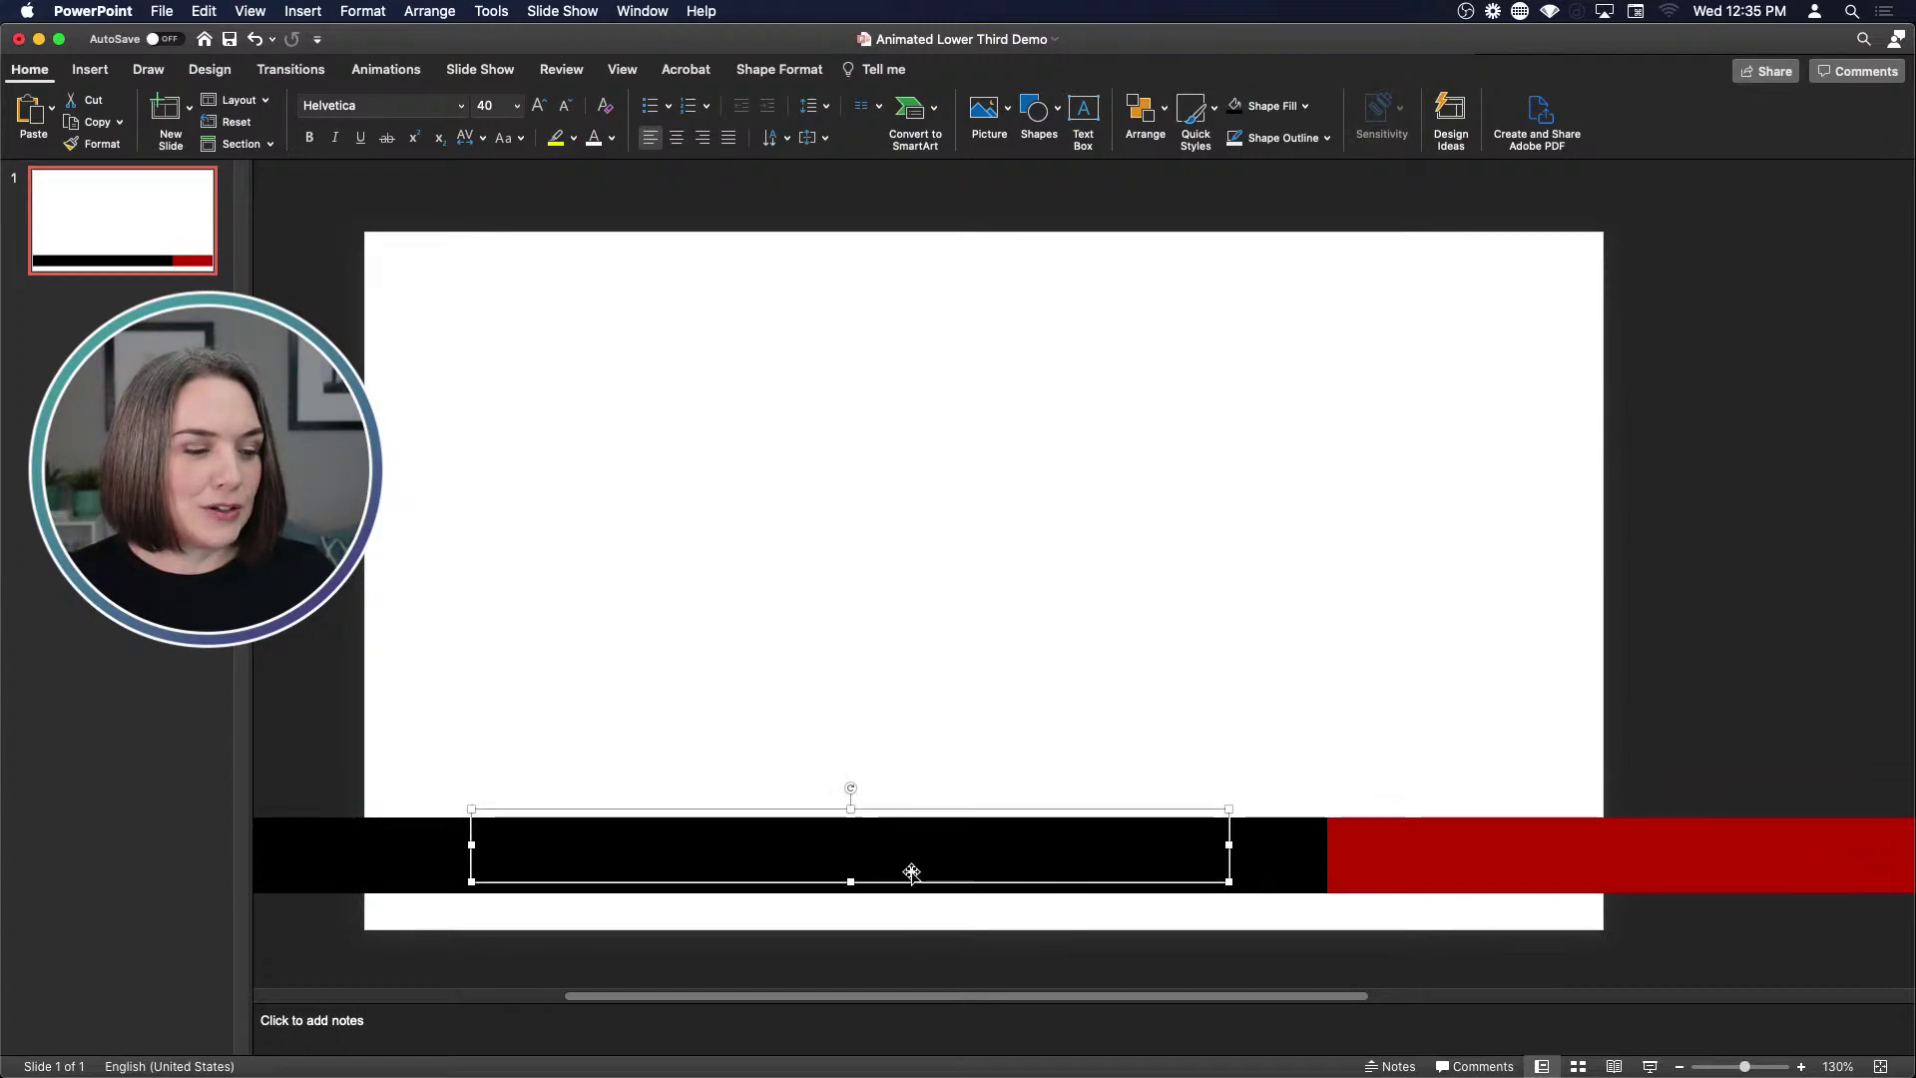
triple_click(911, 870)
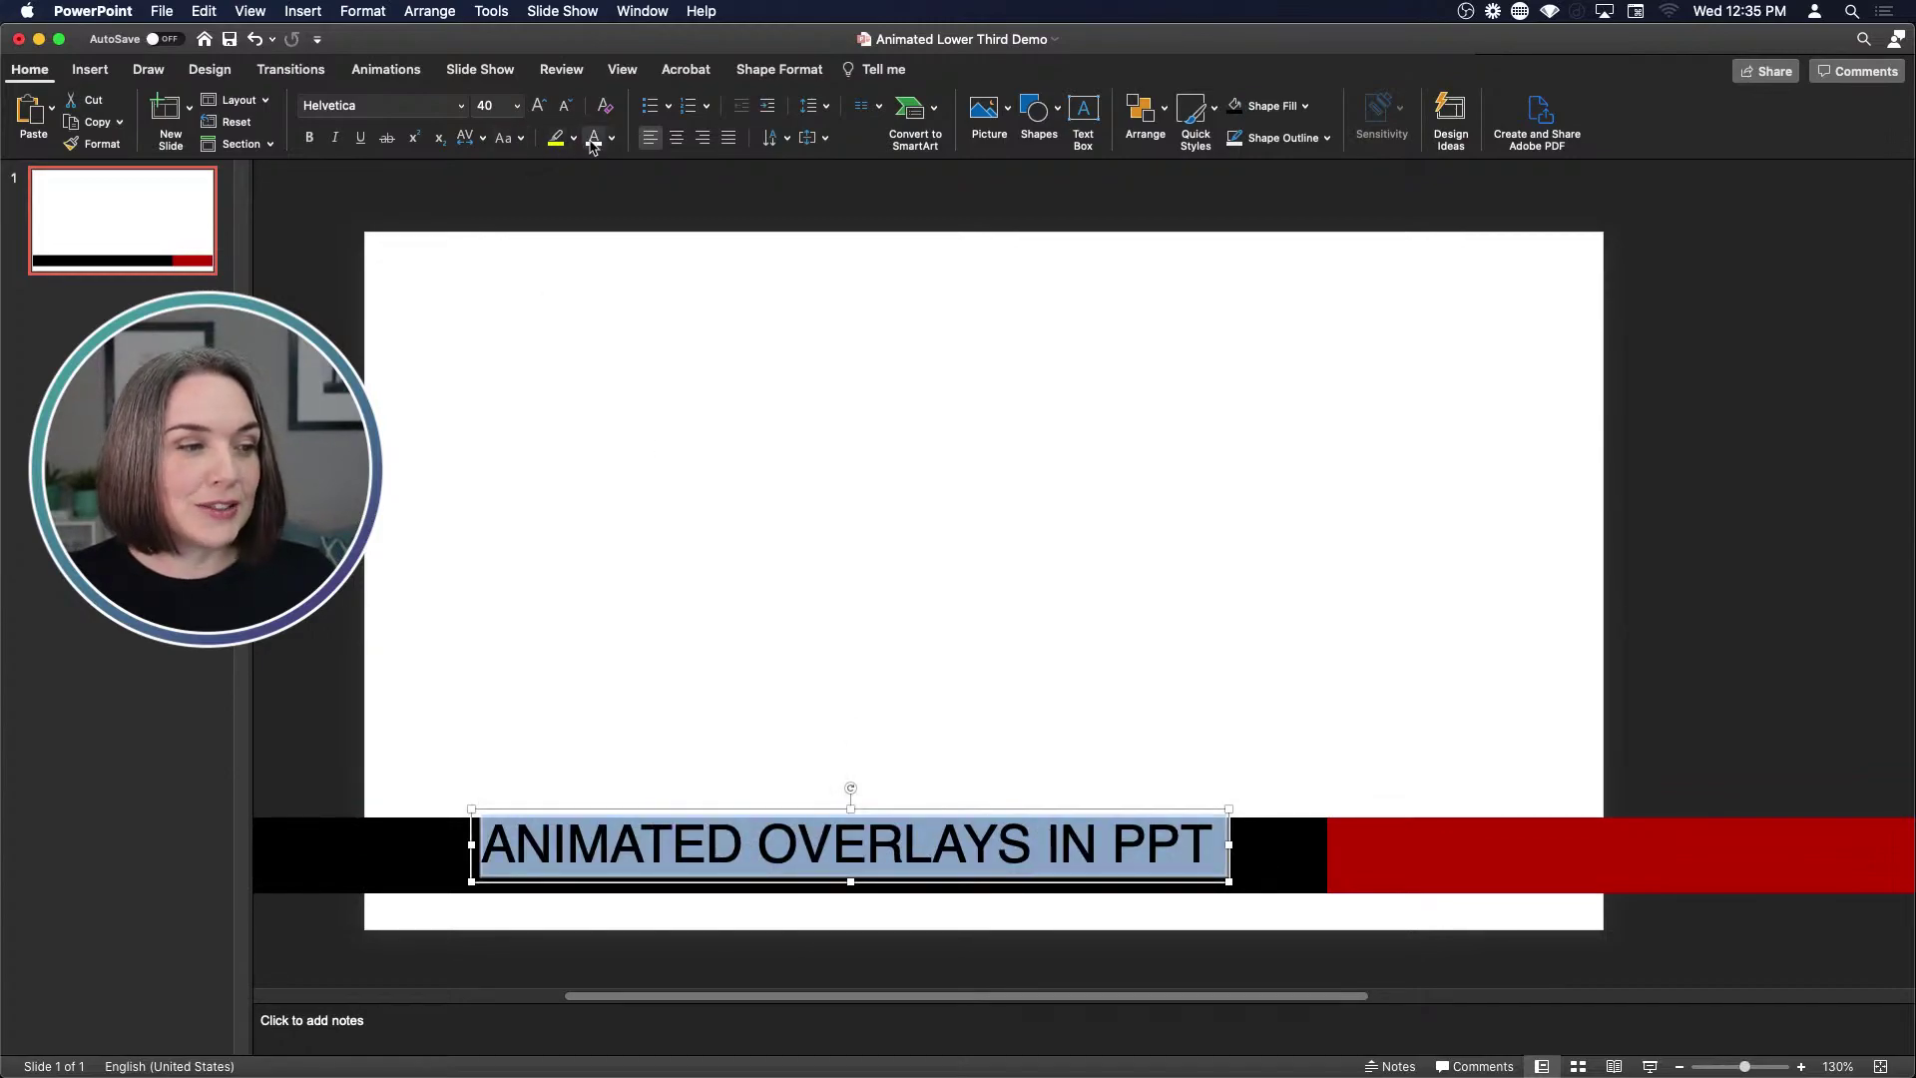
left_click(594, 139)
left_click_drag(911, 878, 845, 895)
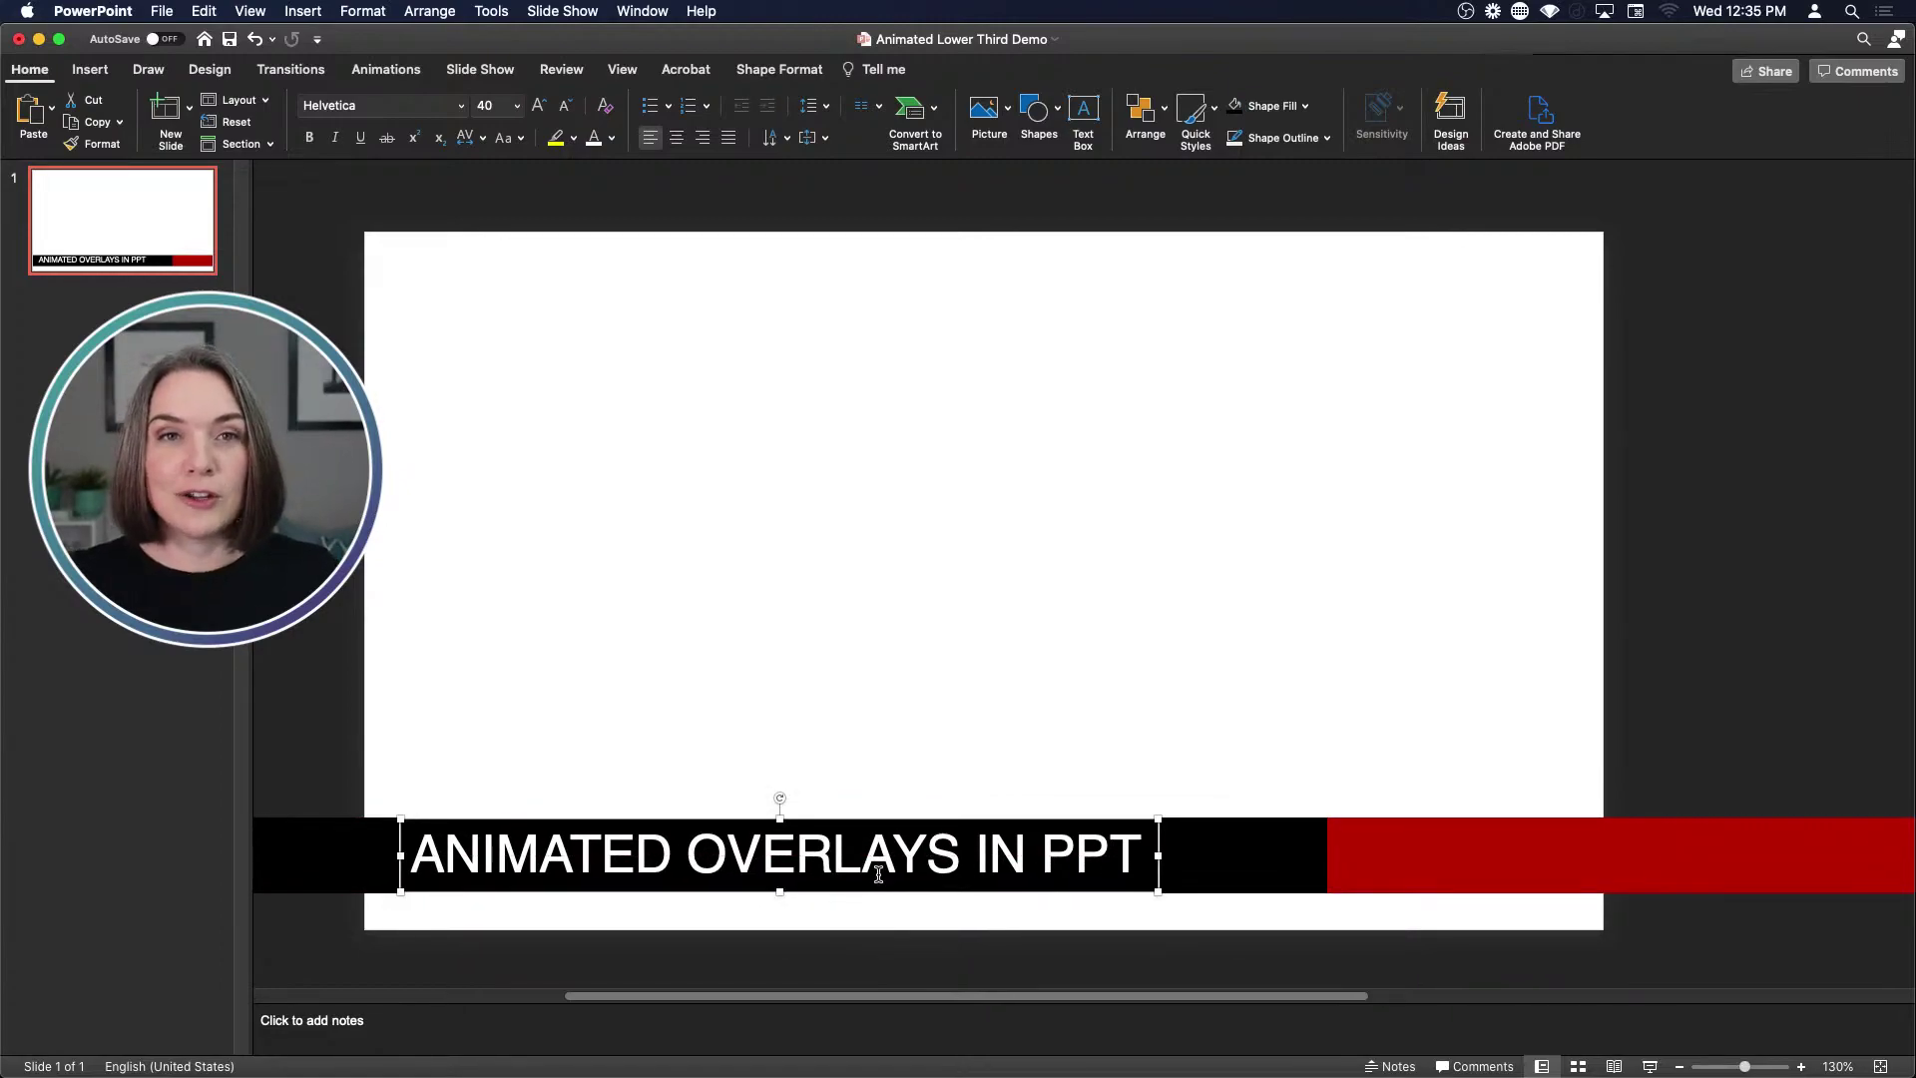
left_click(1033, 652)
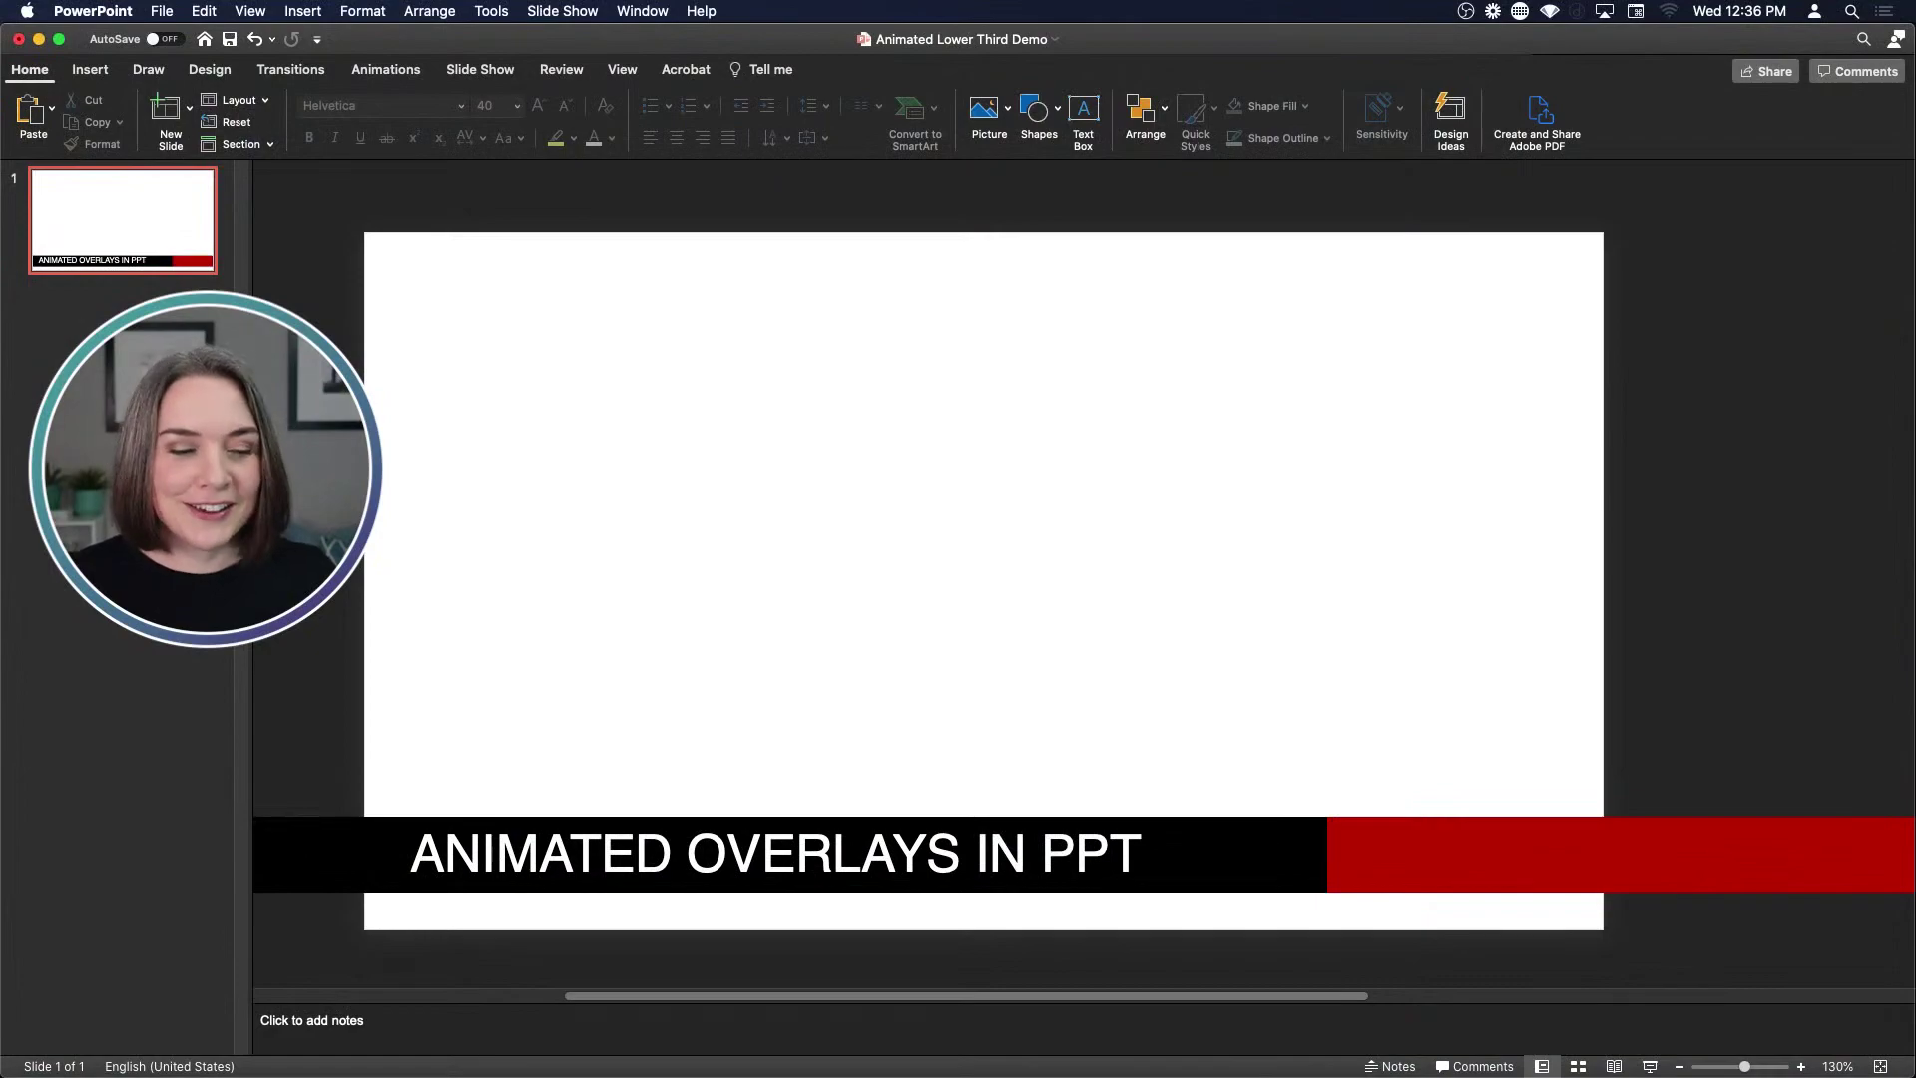
Apply a Fly In entrance animation to the red bar
left_click(1449, 871)
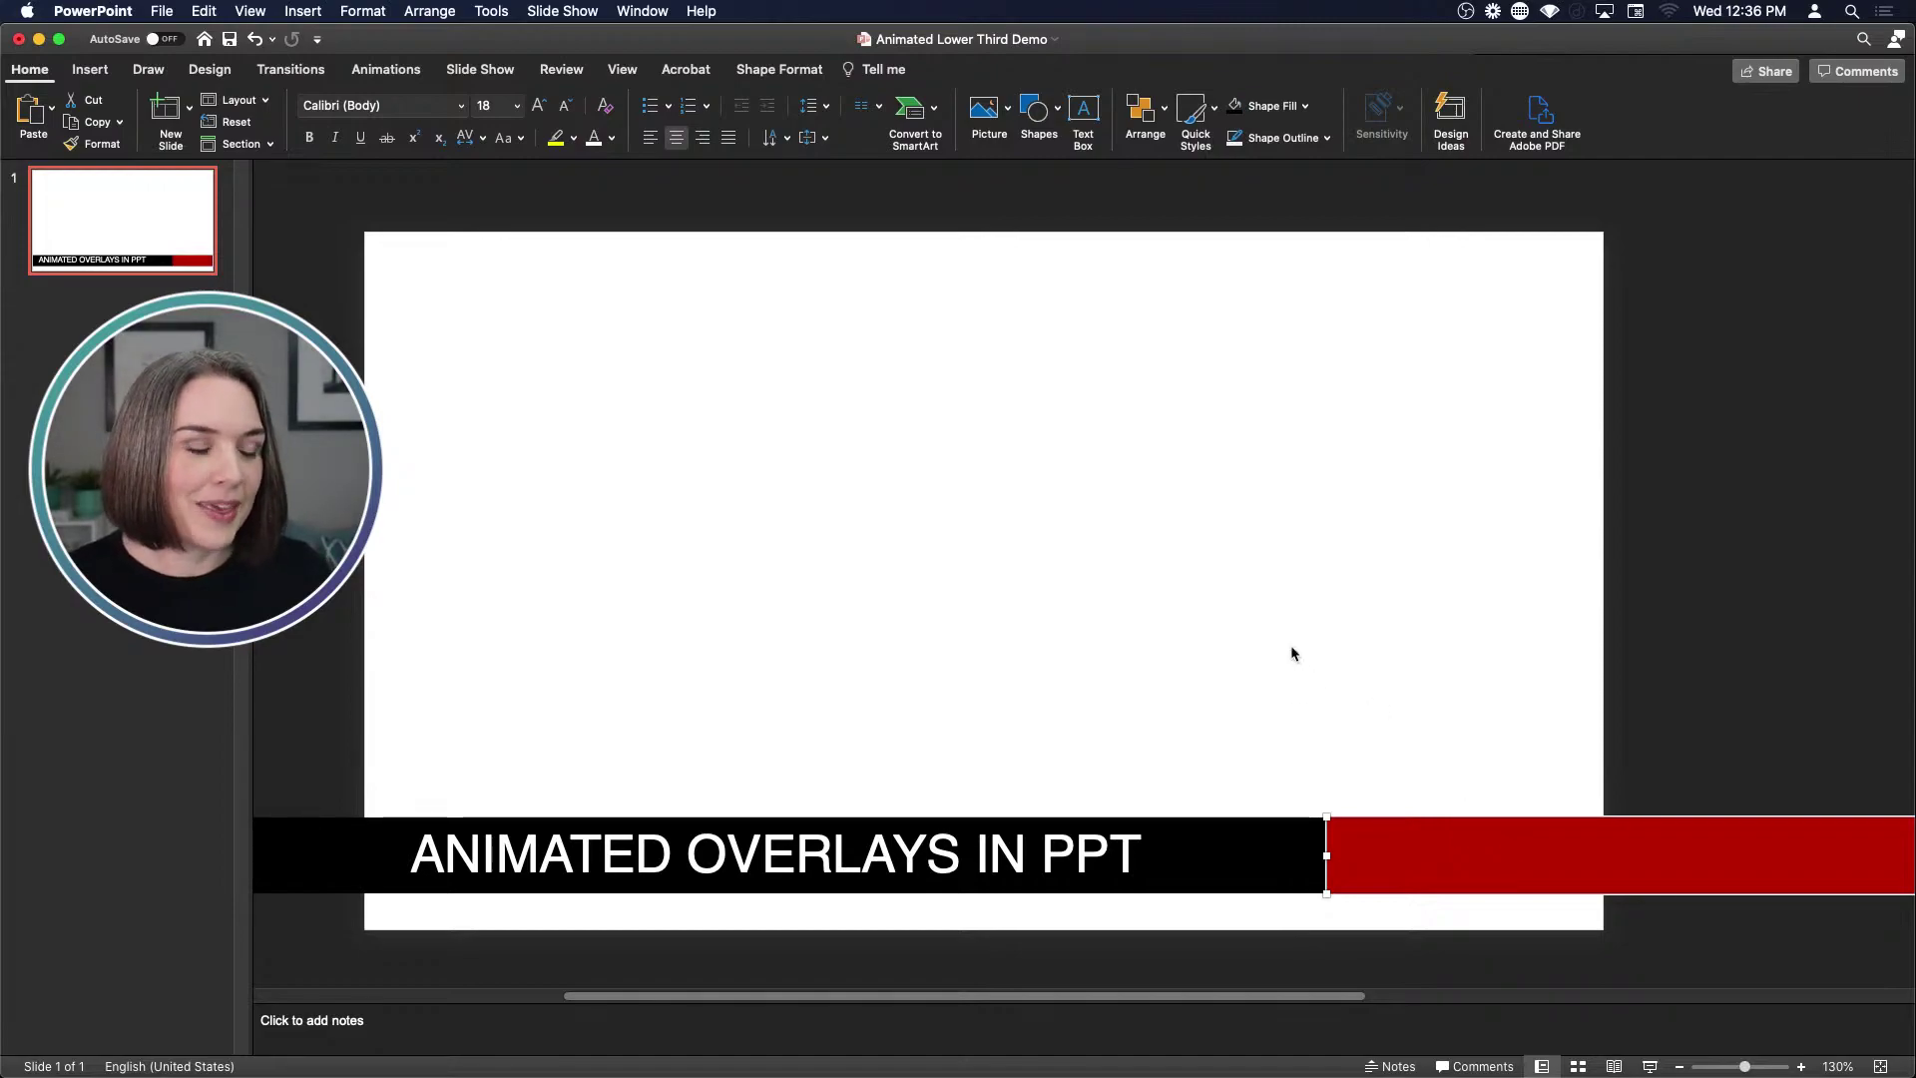
left_click(389, 71)
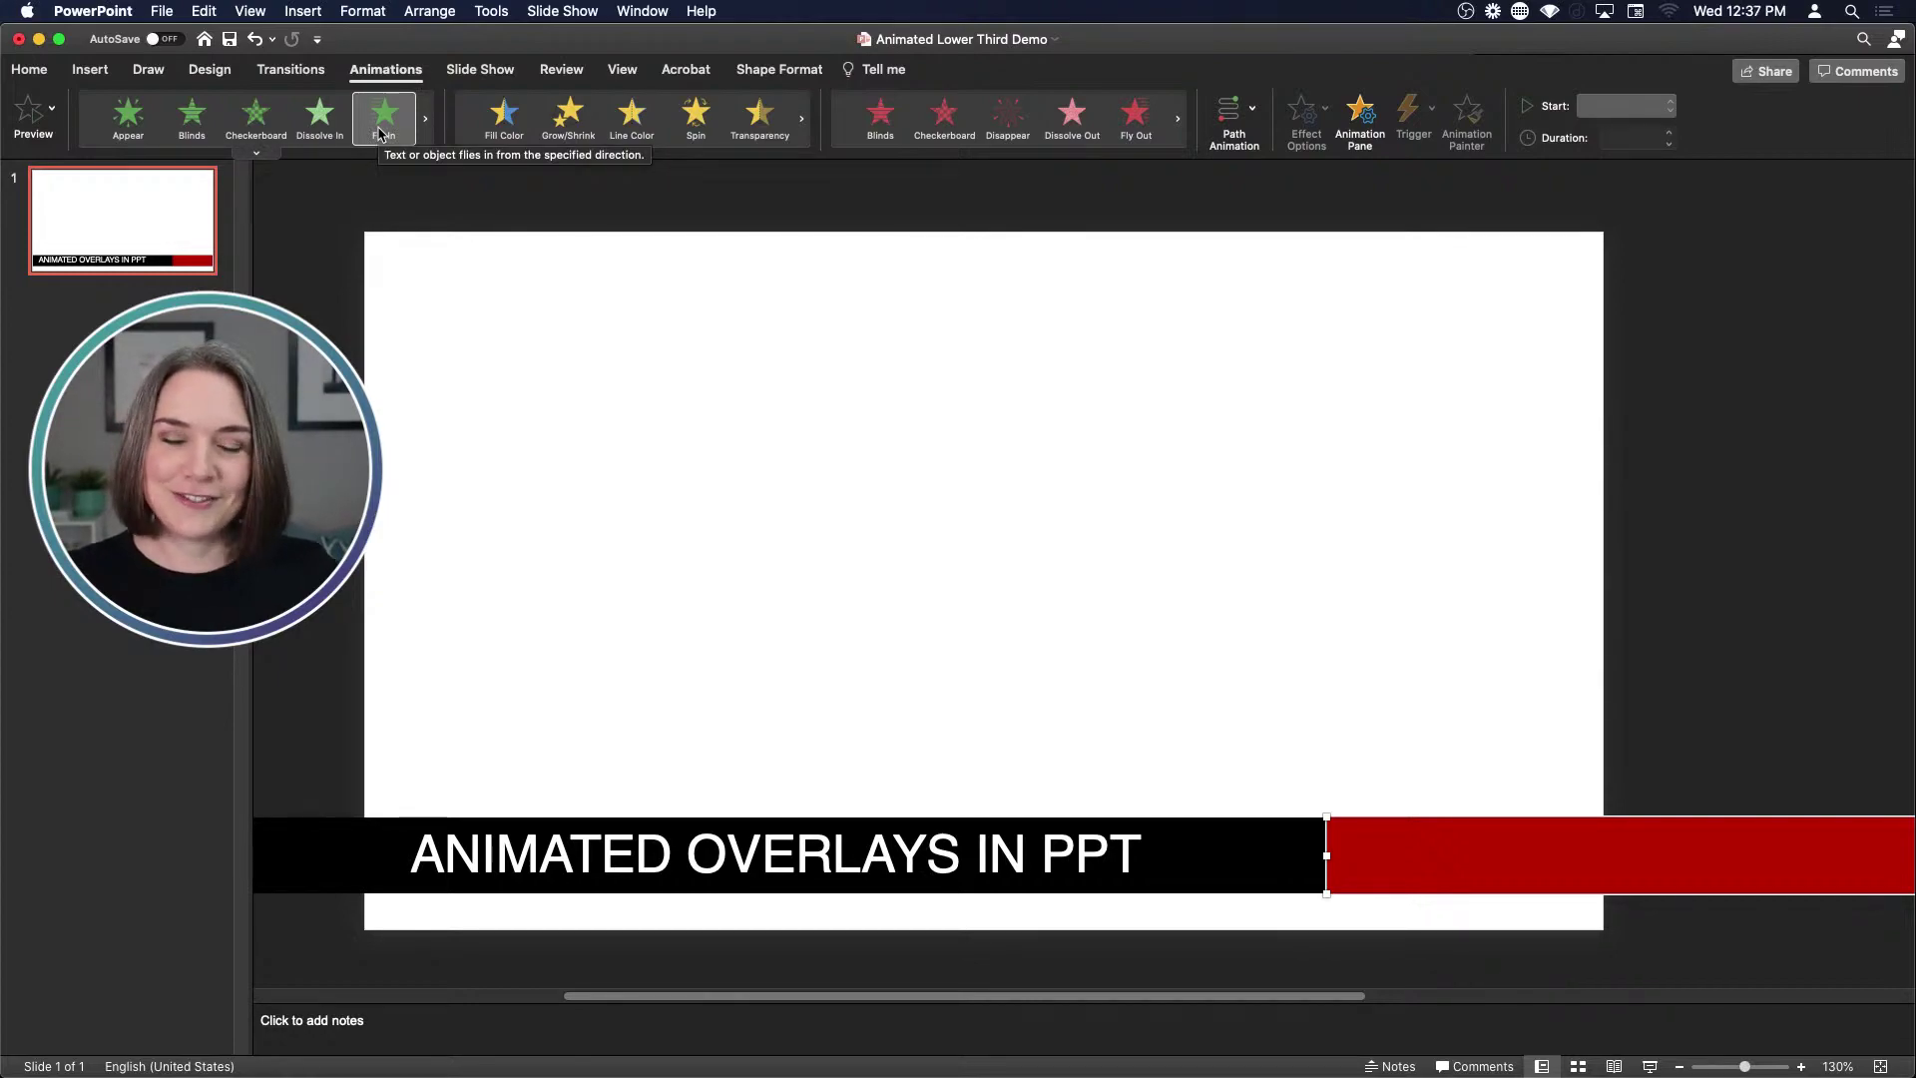
left_click(380, 128)
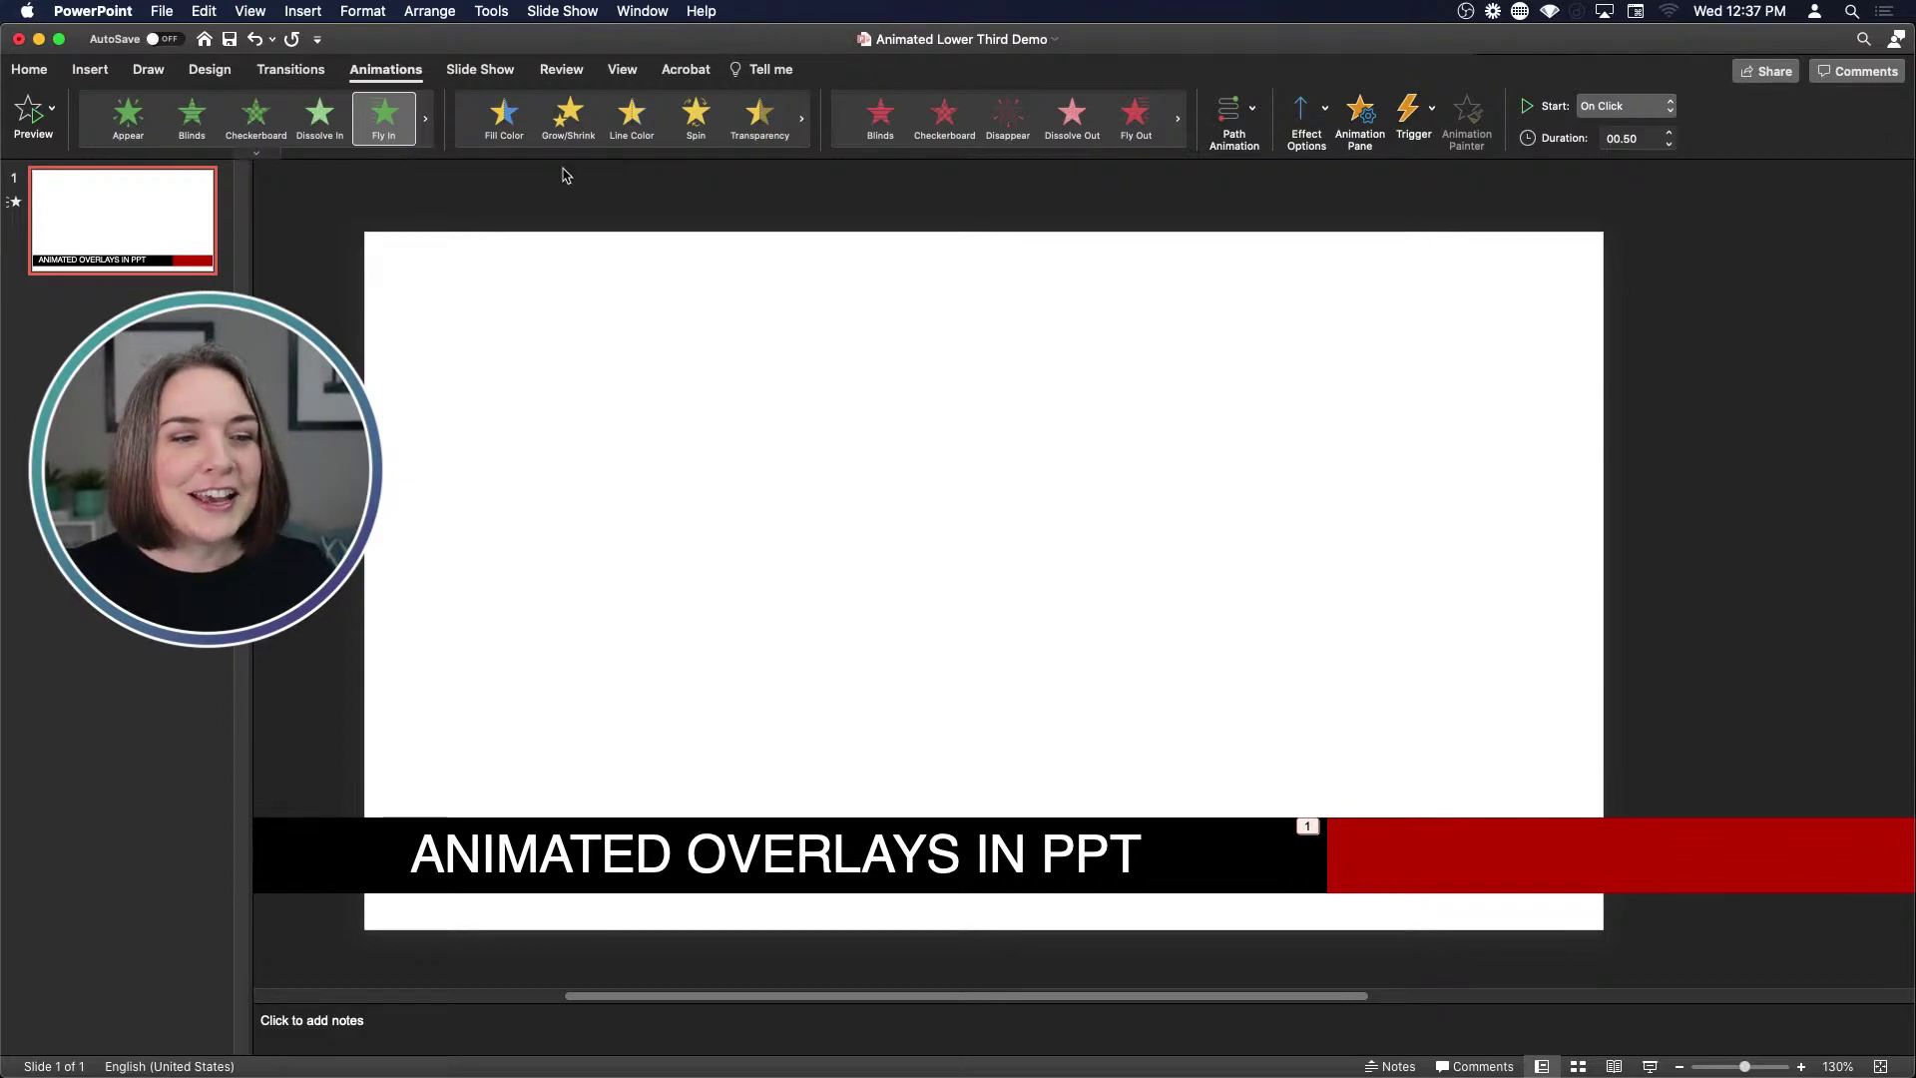
Set the red bar's Fly In direction to From Left in the animation's effect options
left_click(1363, 117)
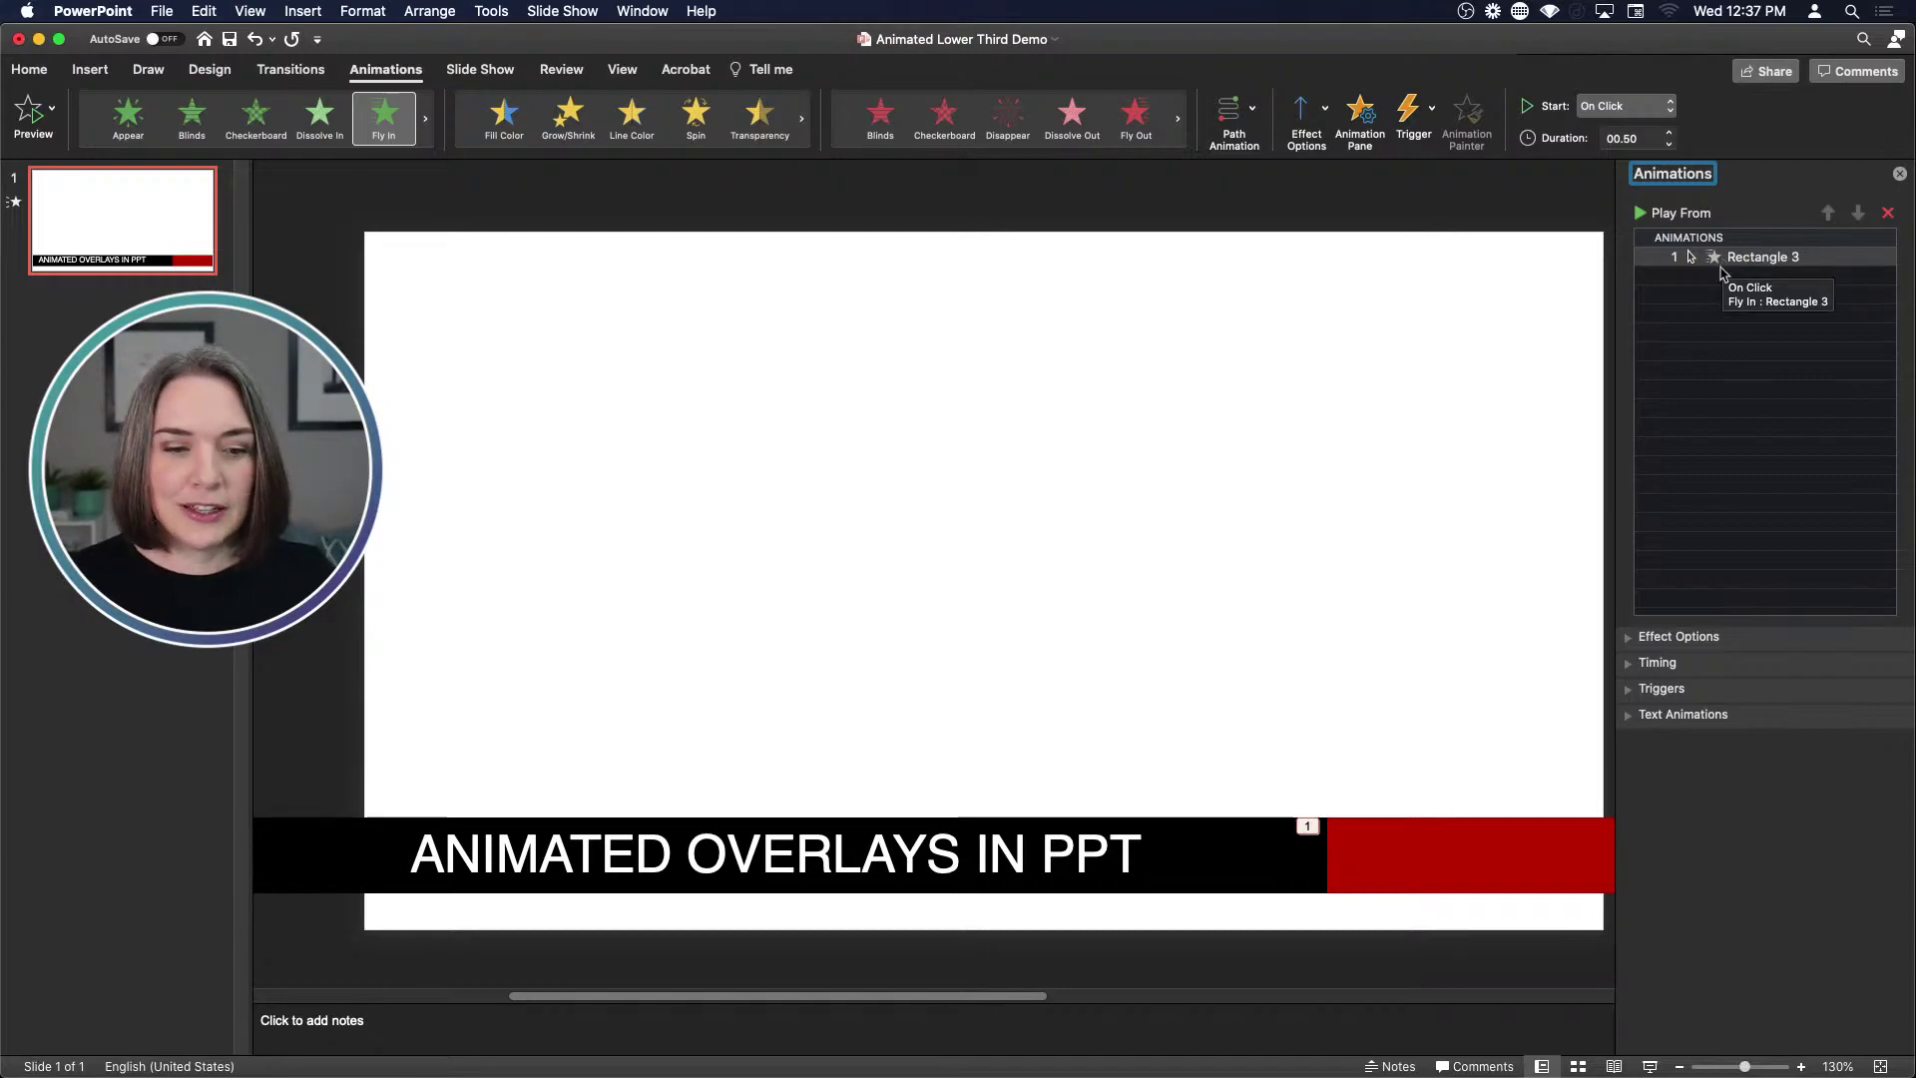
left_click(1626, 643)
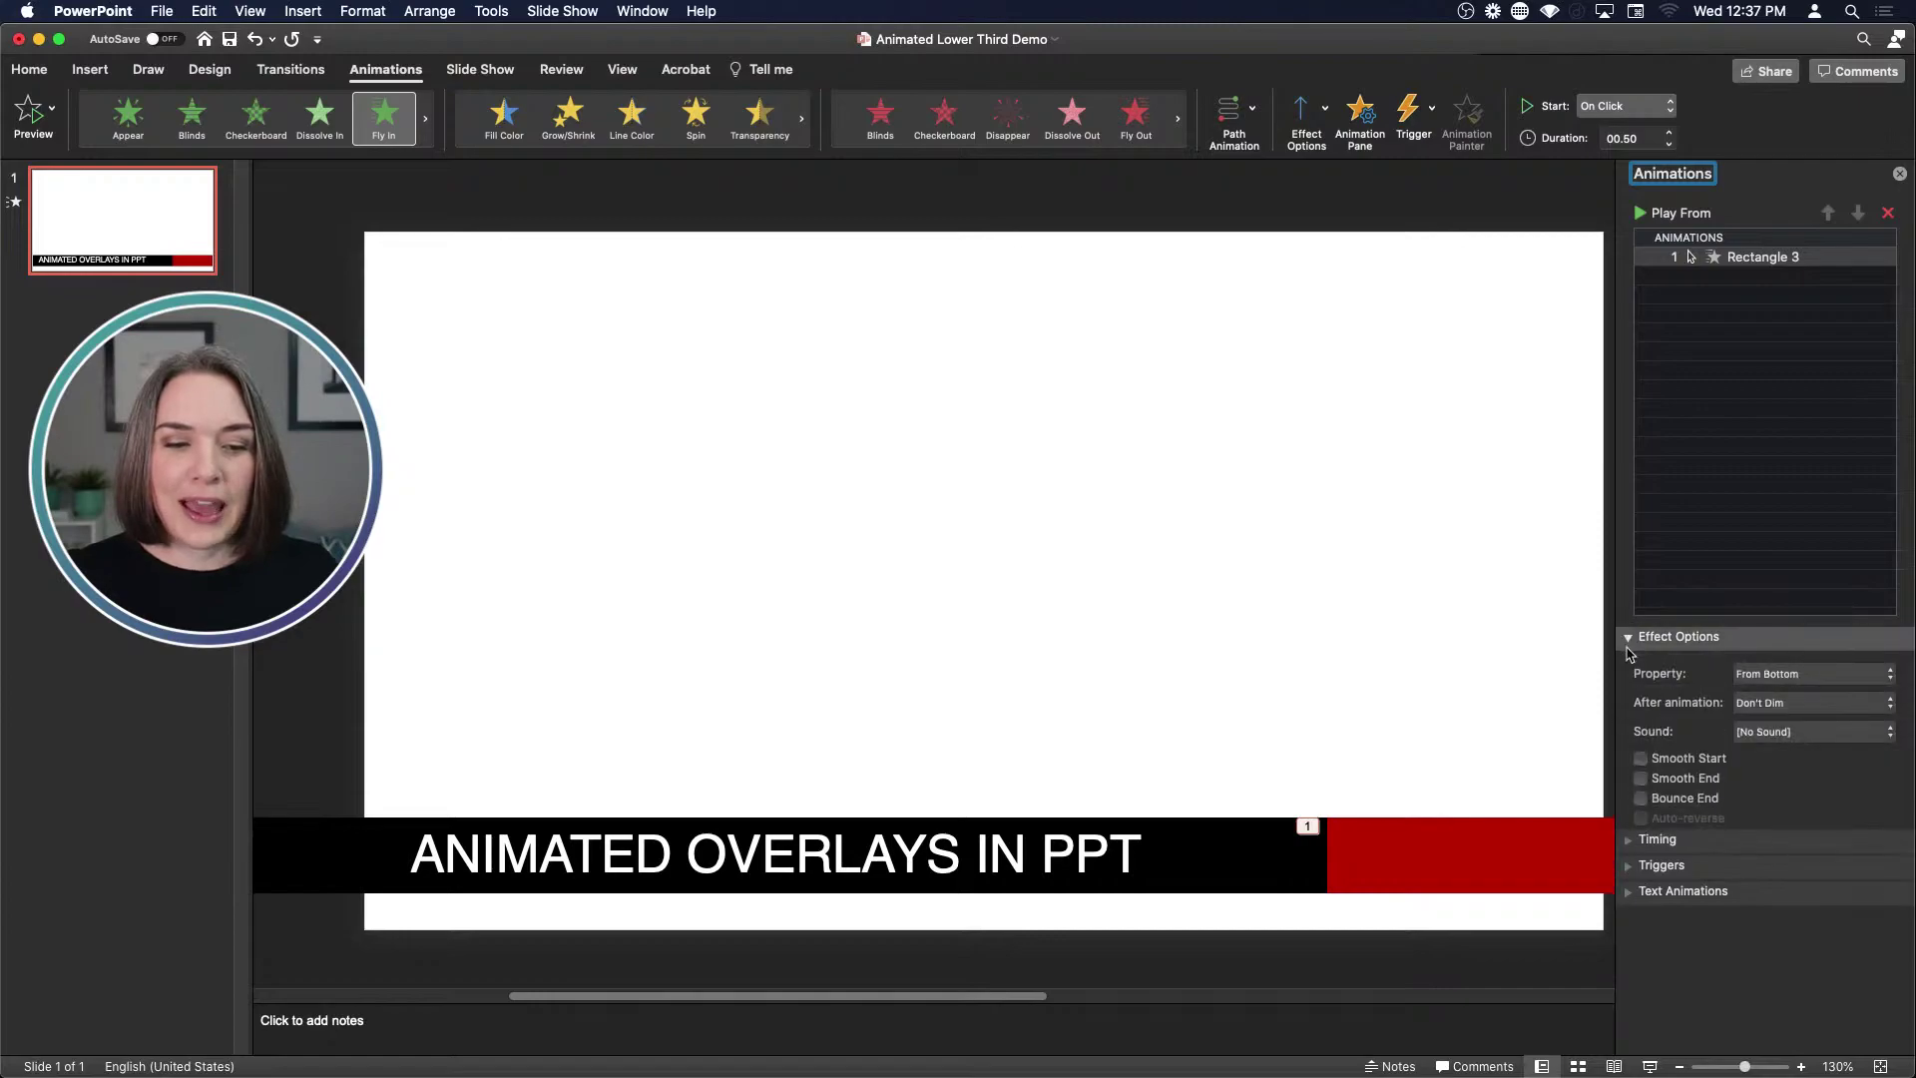
left_click(1795, 677)
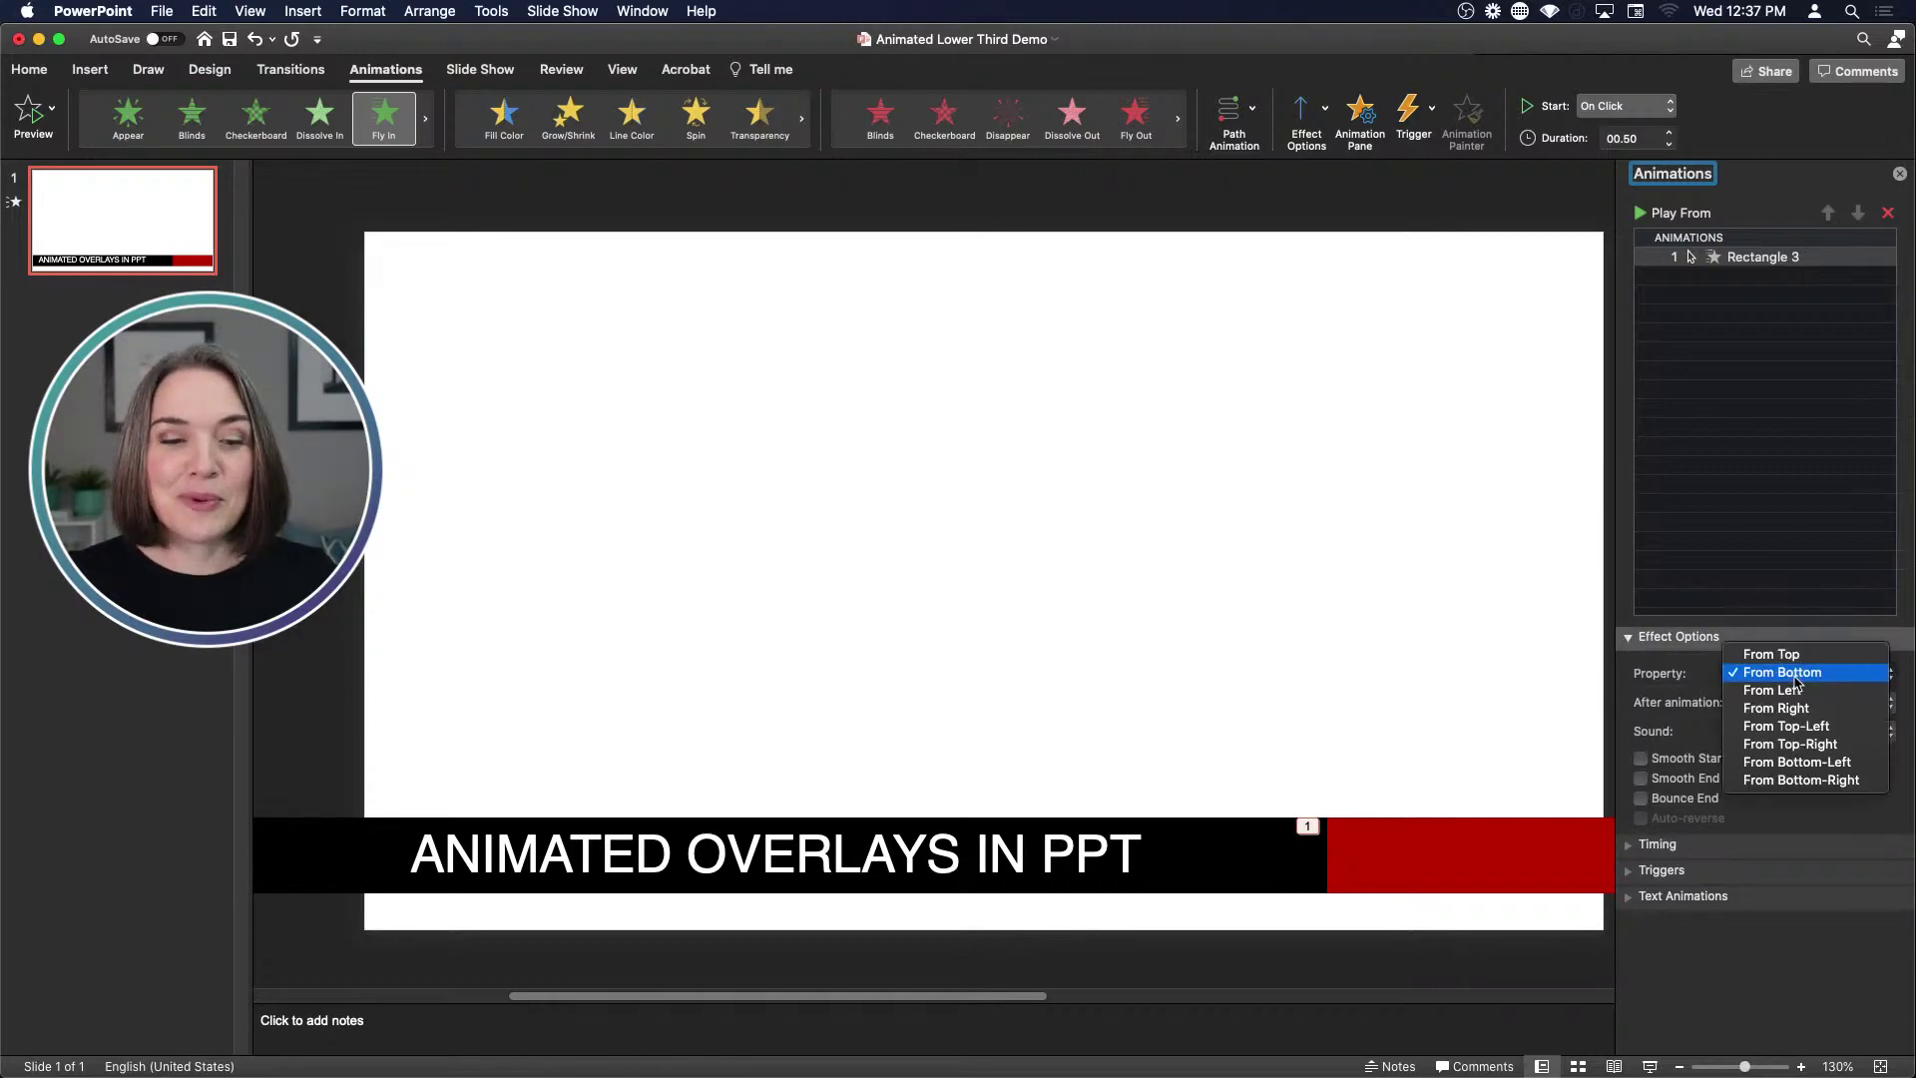
left_click(1797, 690)
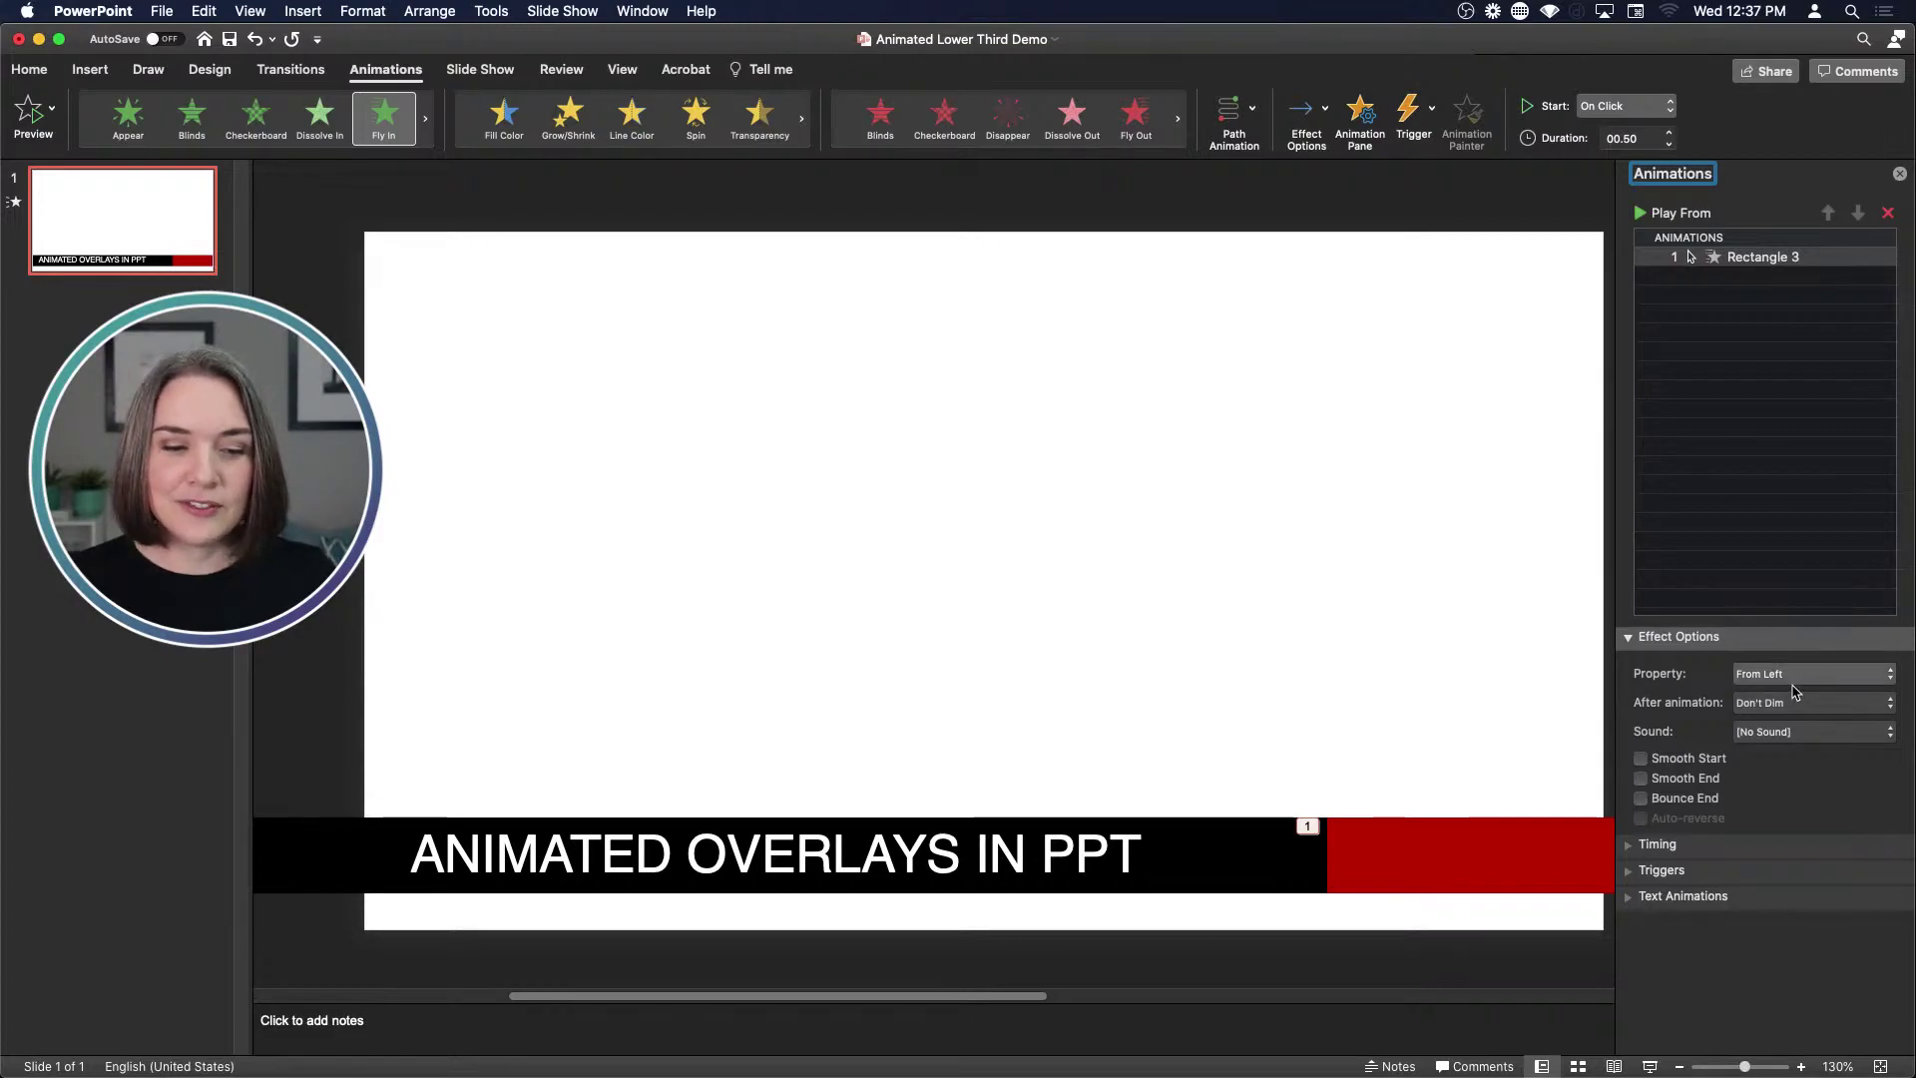
Set the duration of the red bar's Fly In animation to 1 second (Fast)
left_click(1799, 845)
scroll(1780, 793, "down", 1)
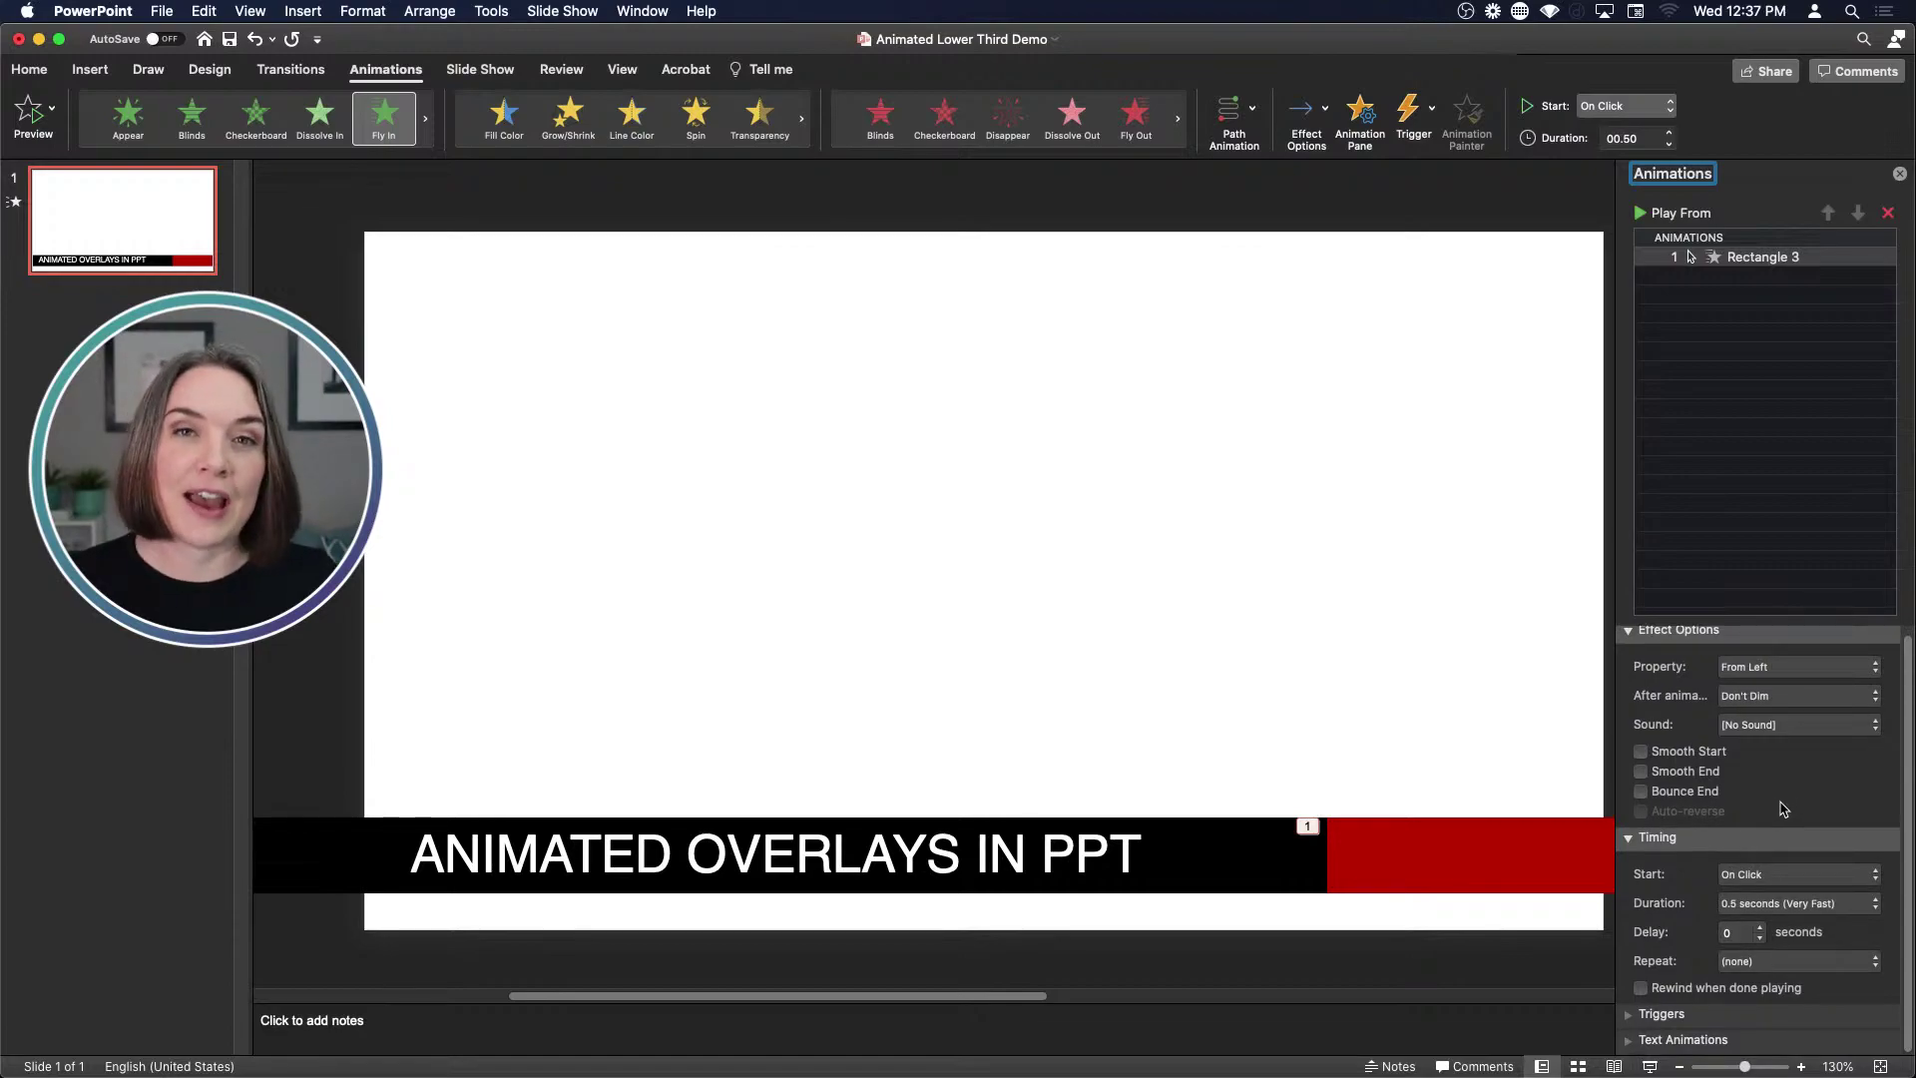
left_click(1793, 903)
left_click(1793, 885)
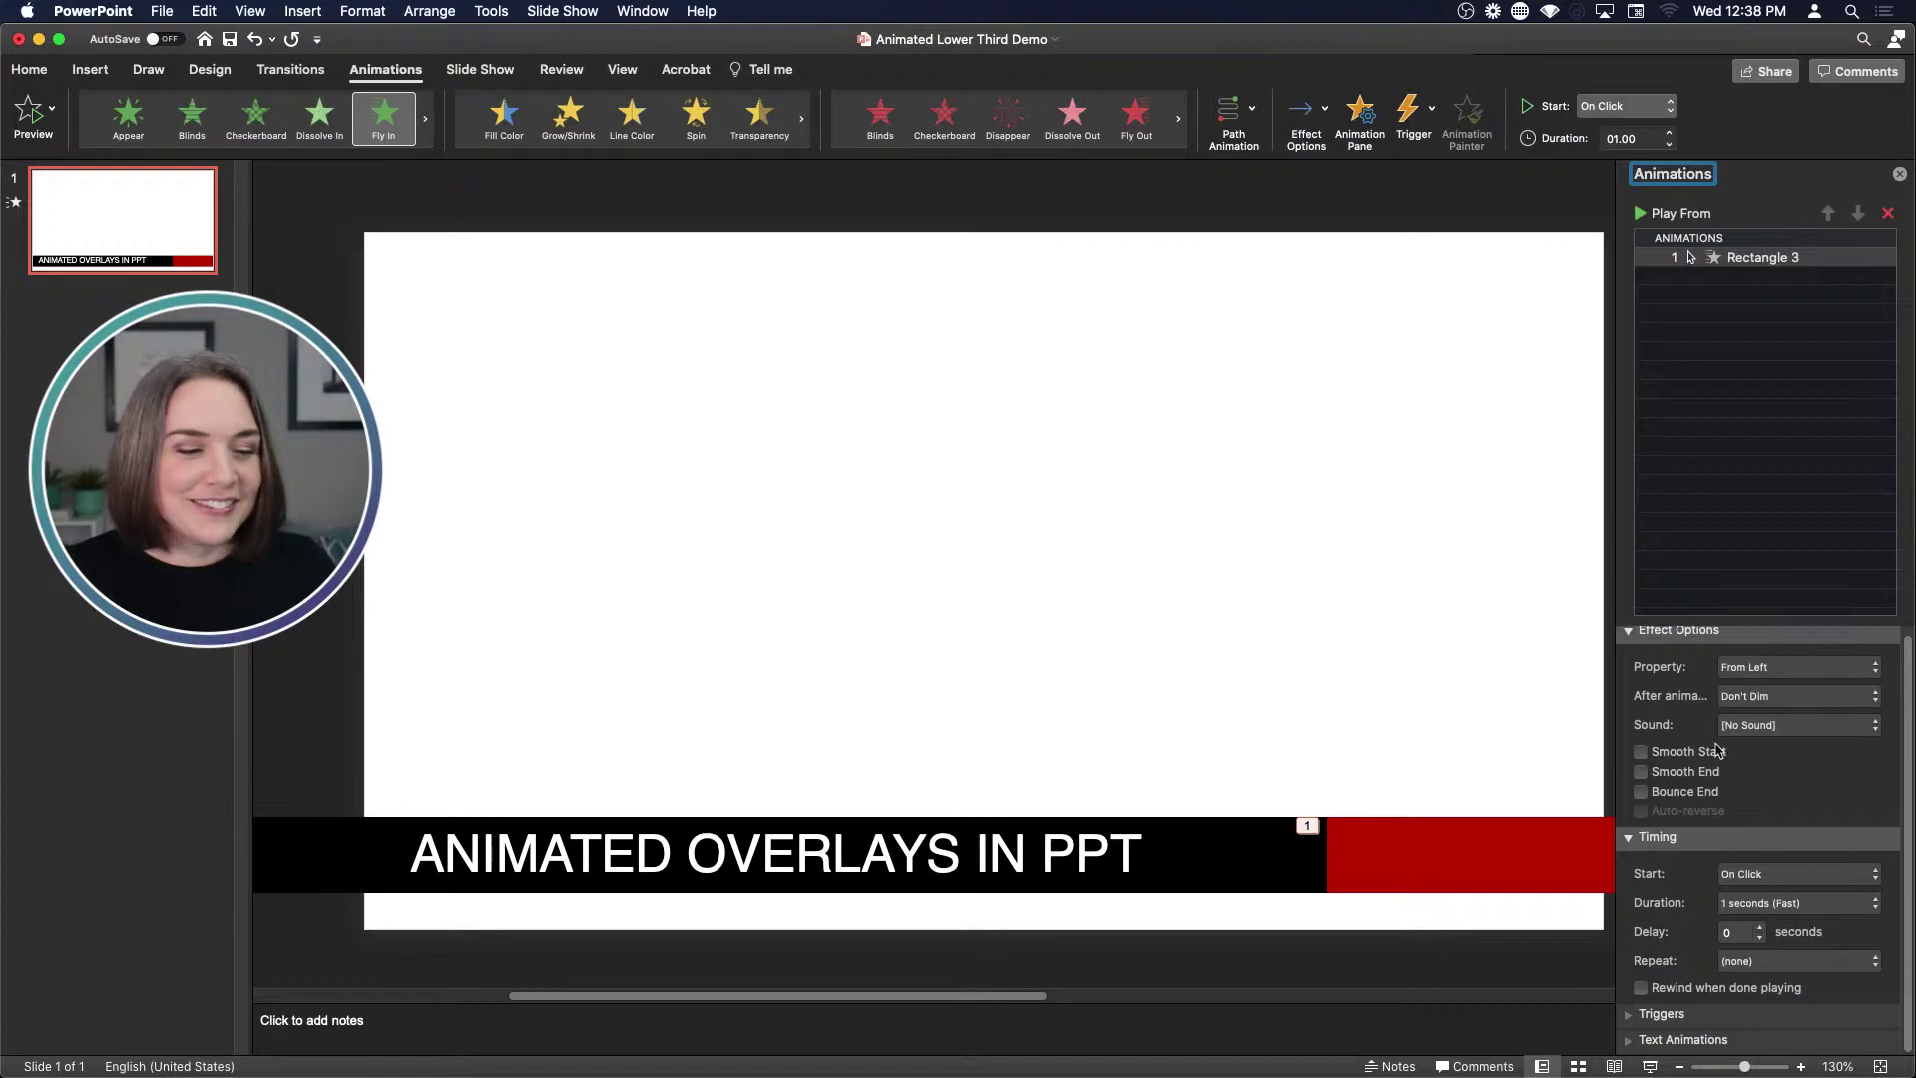
Apply a Fly In entrance animation to the black bar with its direction set to From Left
left_click(1282, 874)
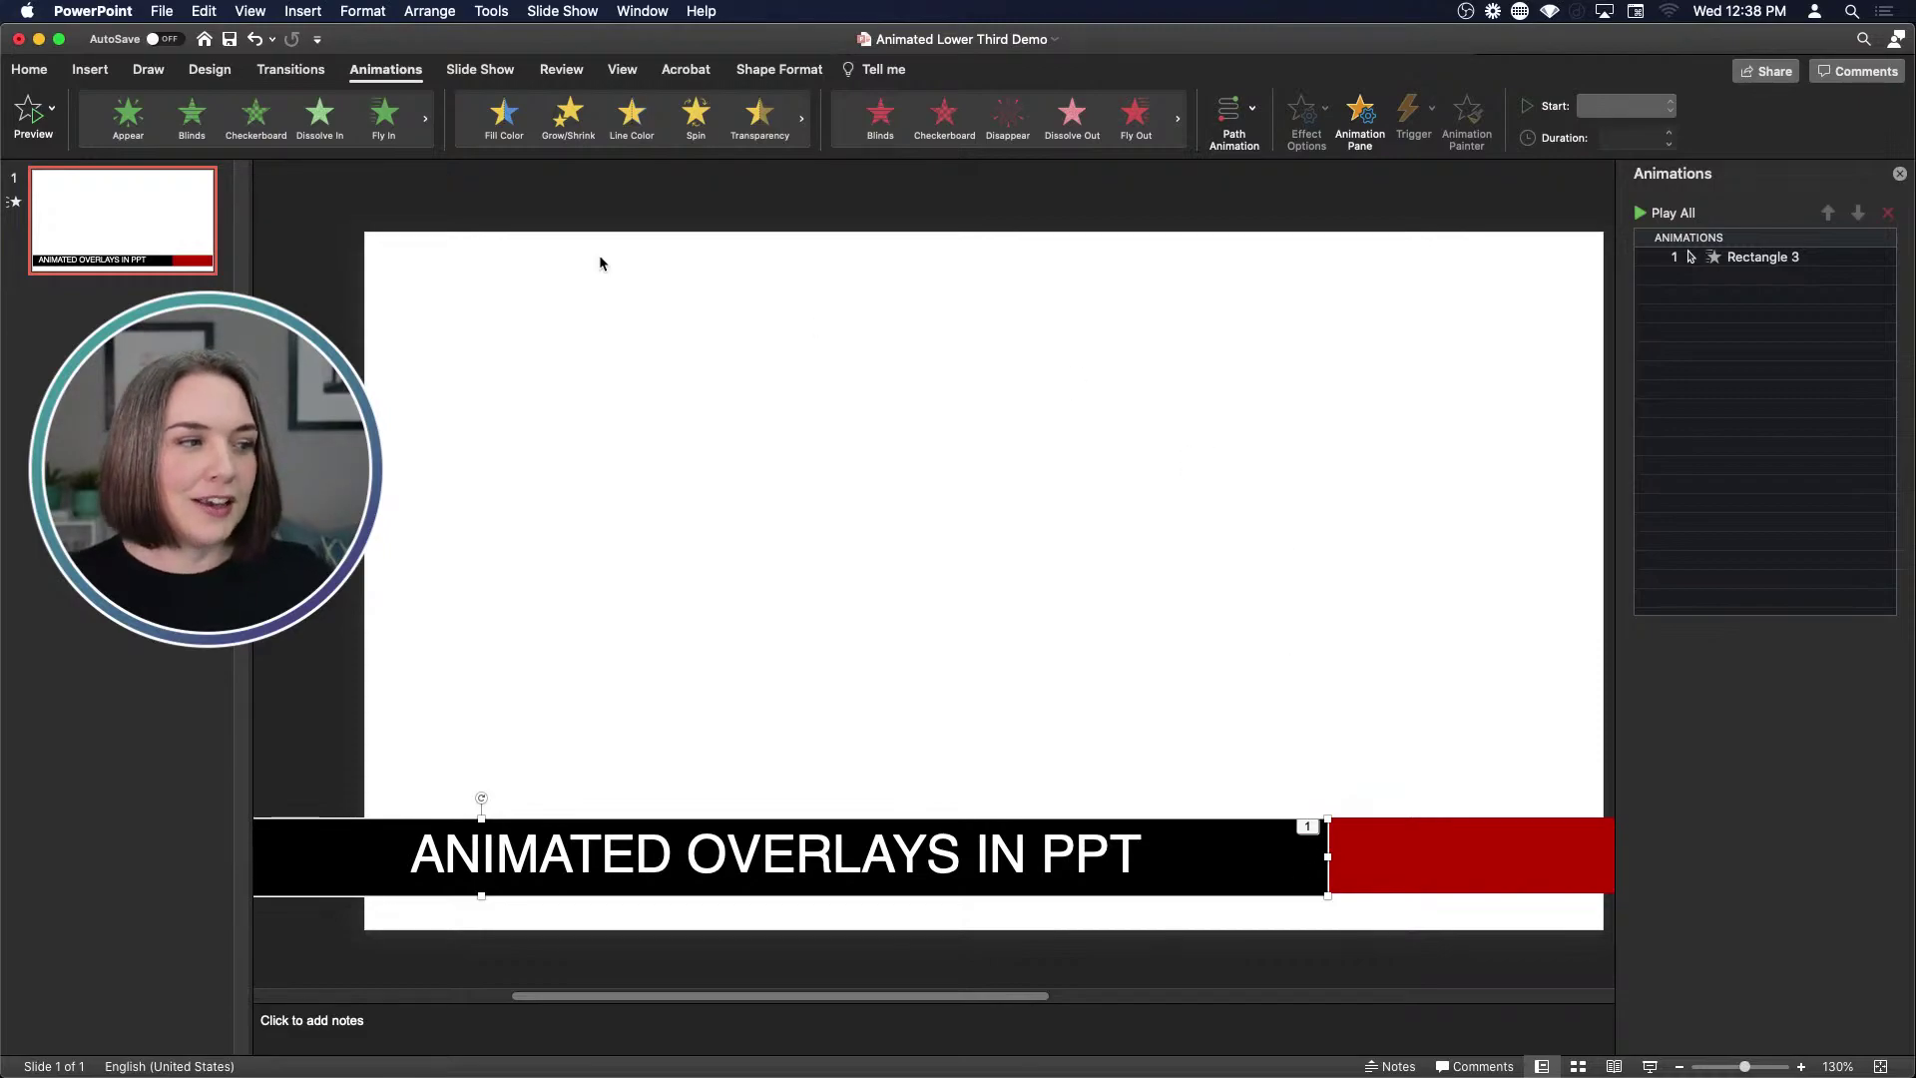
left_click(379, 126)
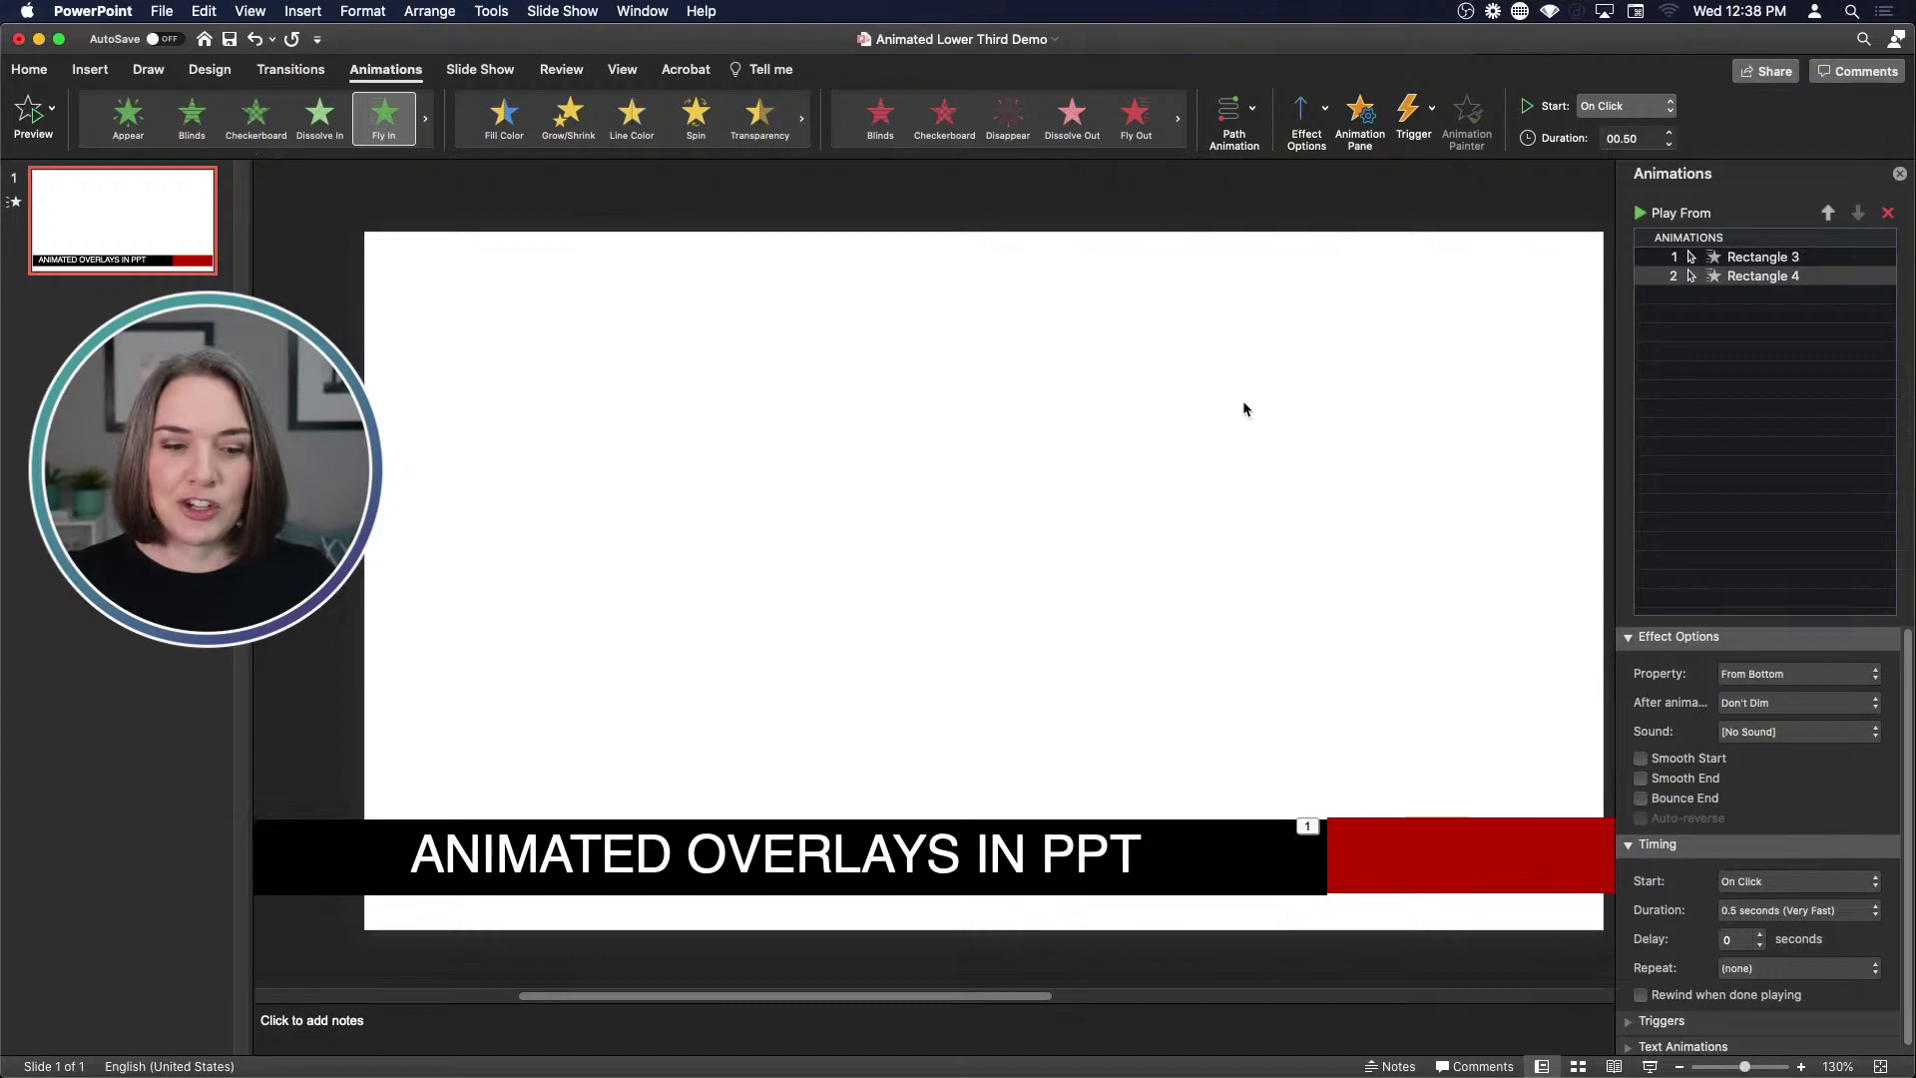
left_click(1781, 674)
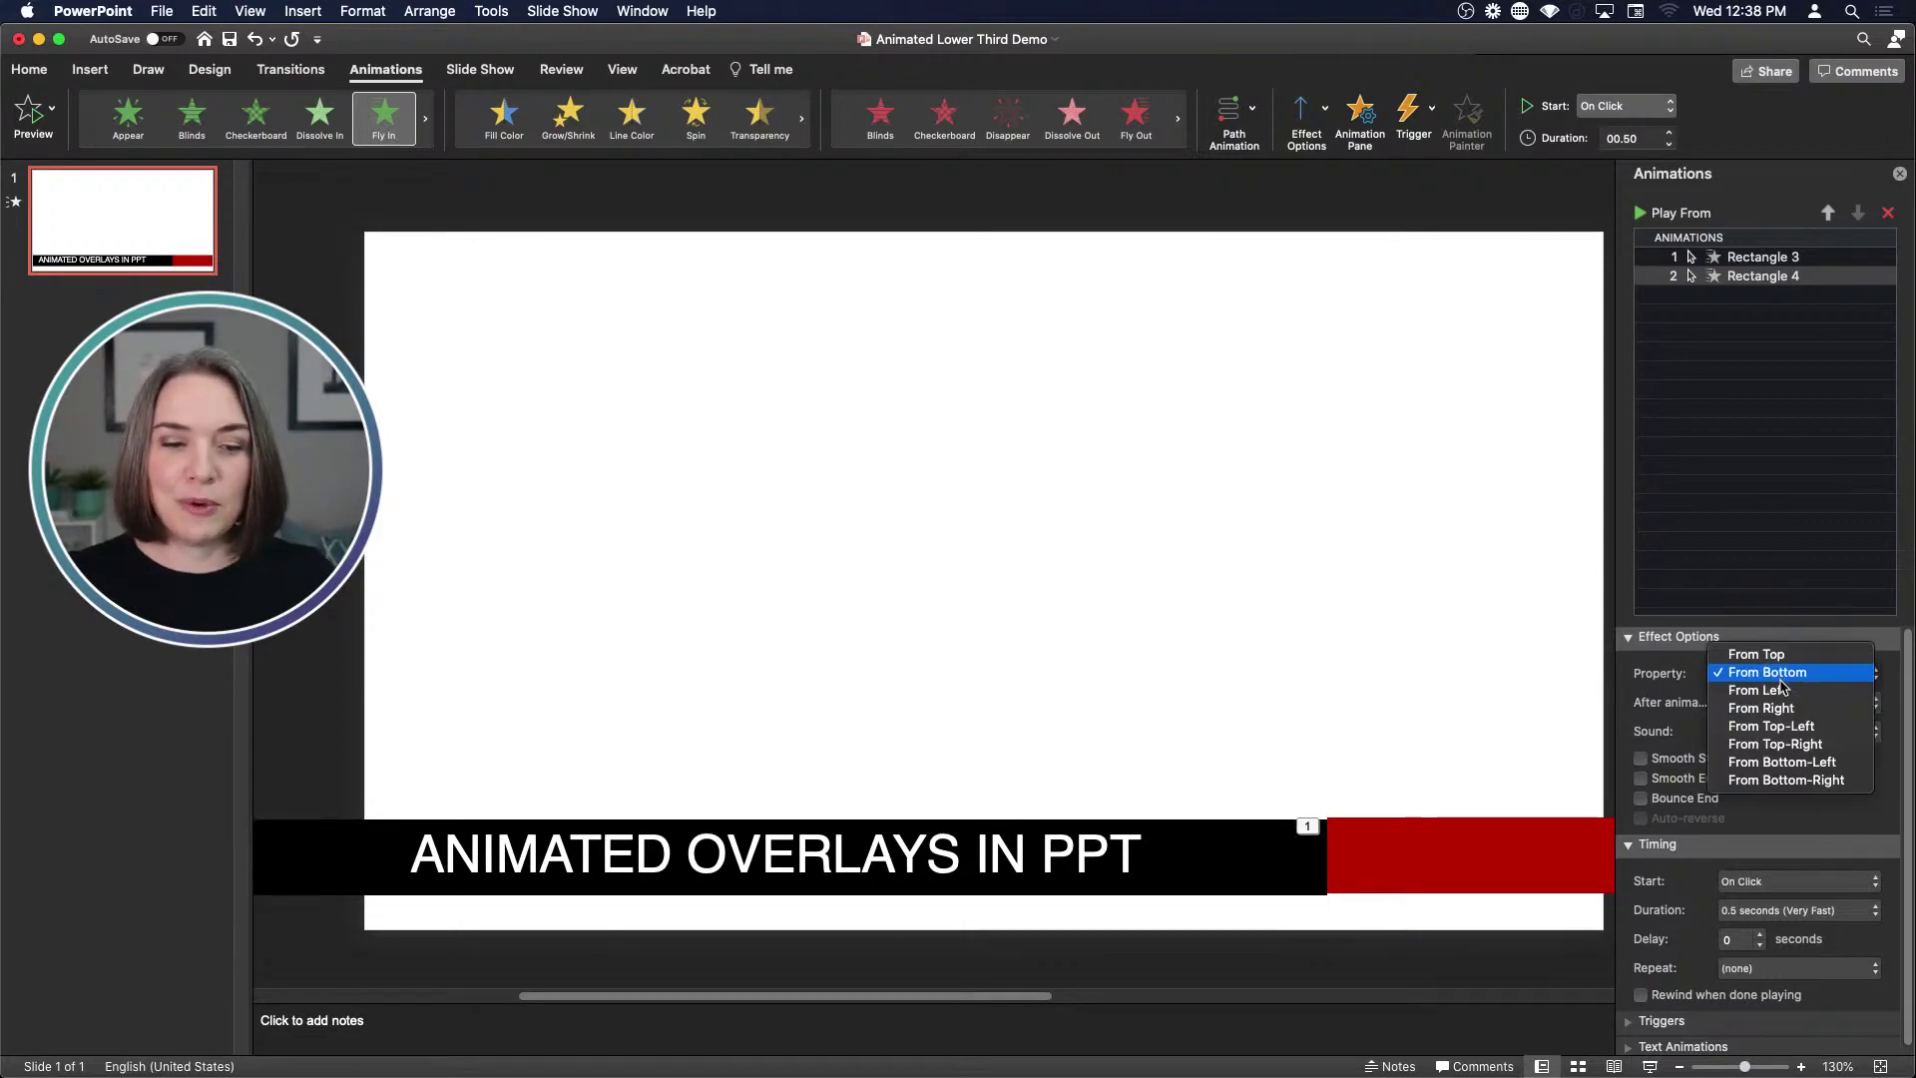
left_click(1782, 690)
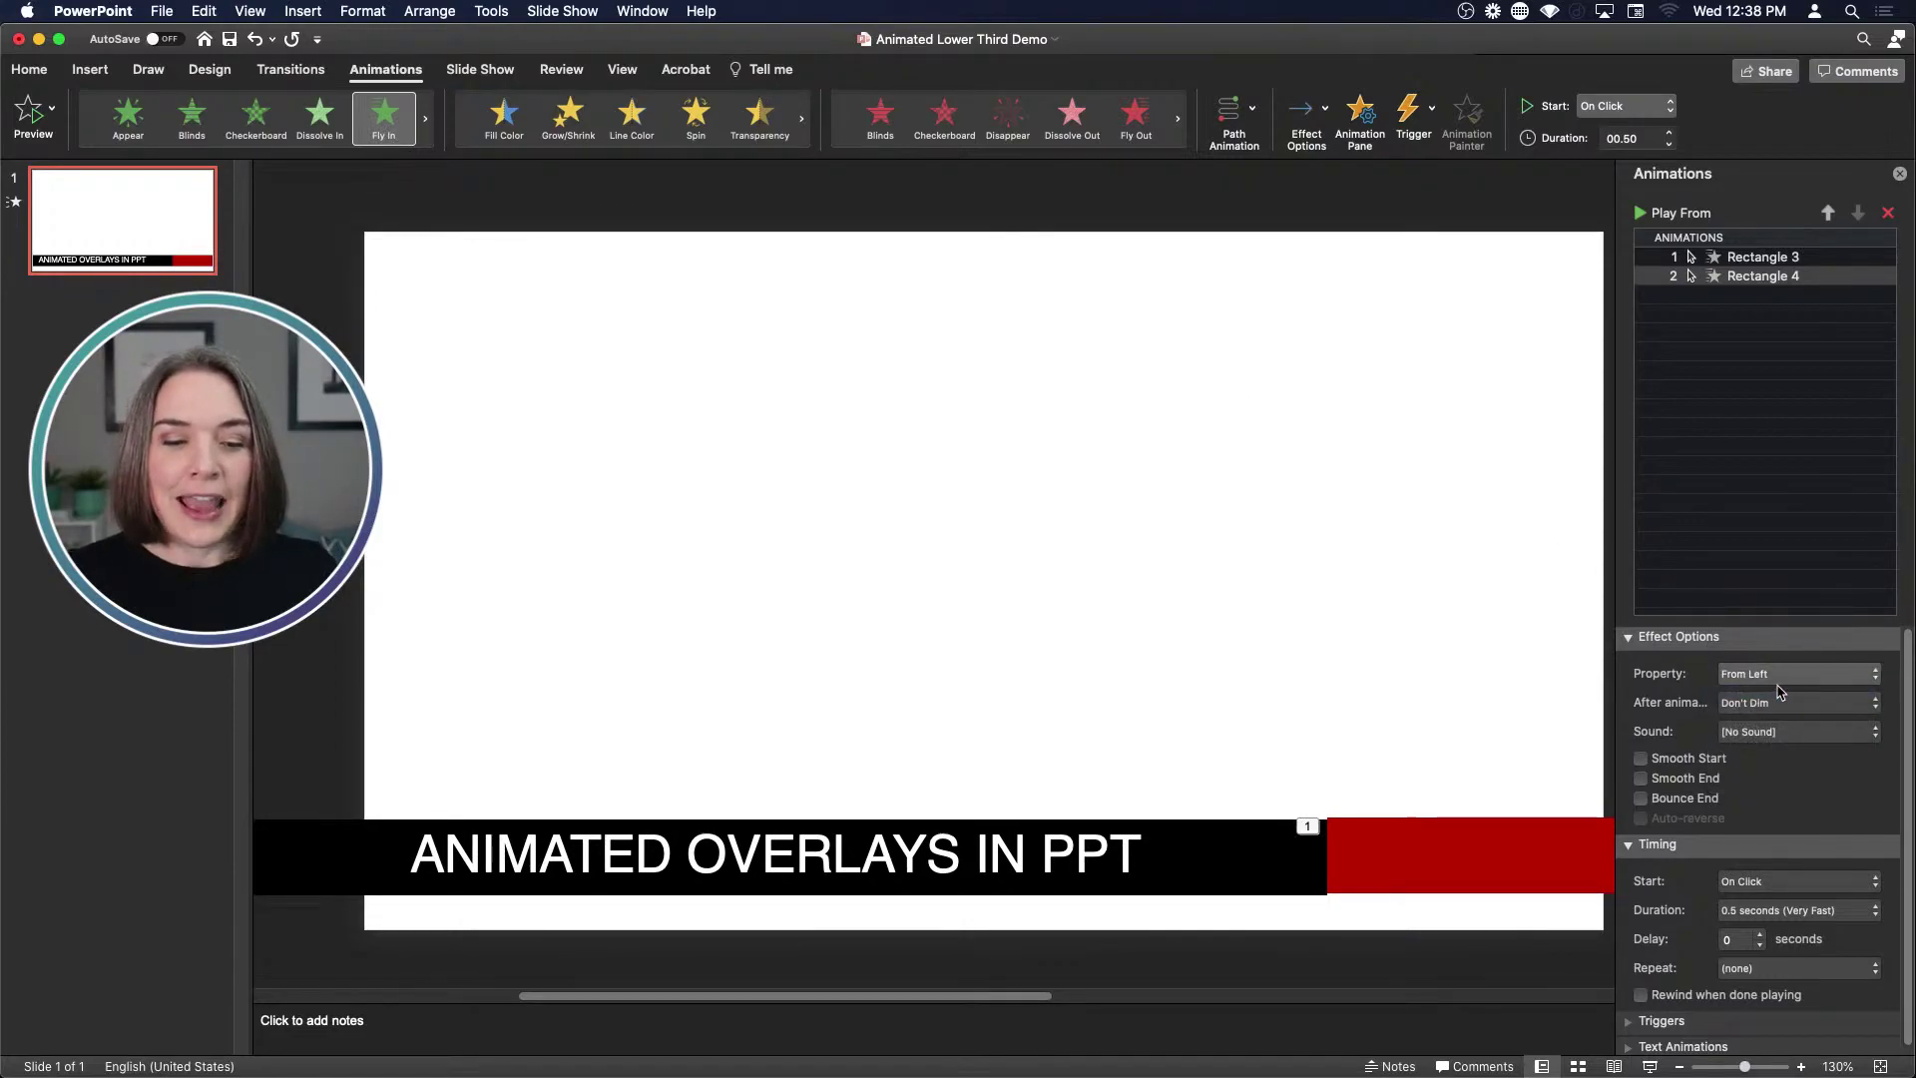
Time the black bar's Fly In to last 1 second (Fast) and start With Previous
left_click(1786, 909)
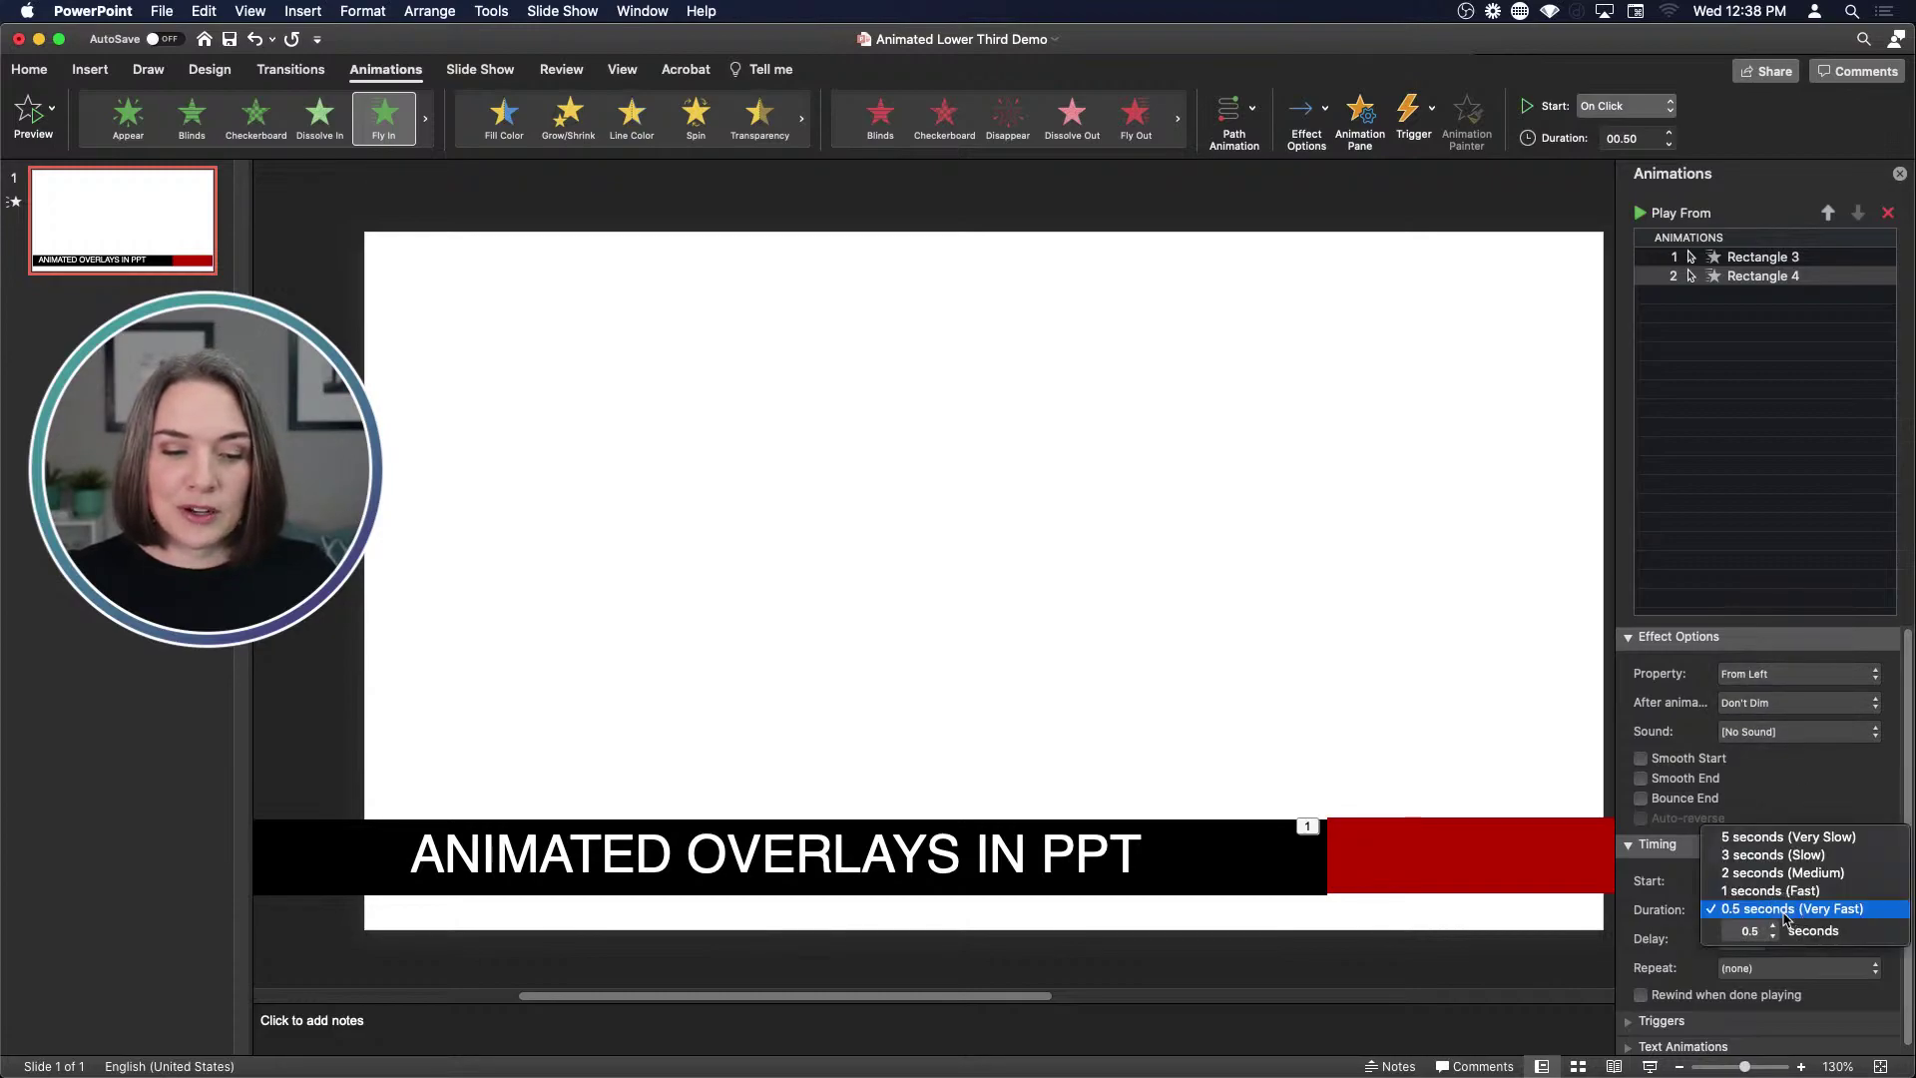
left_click(1786, 890)
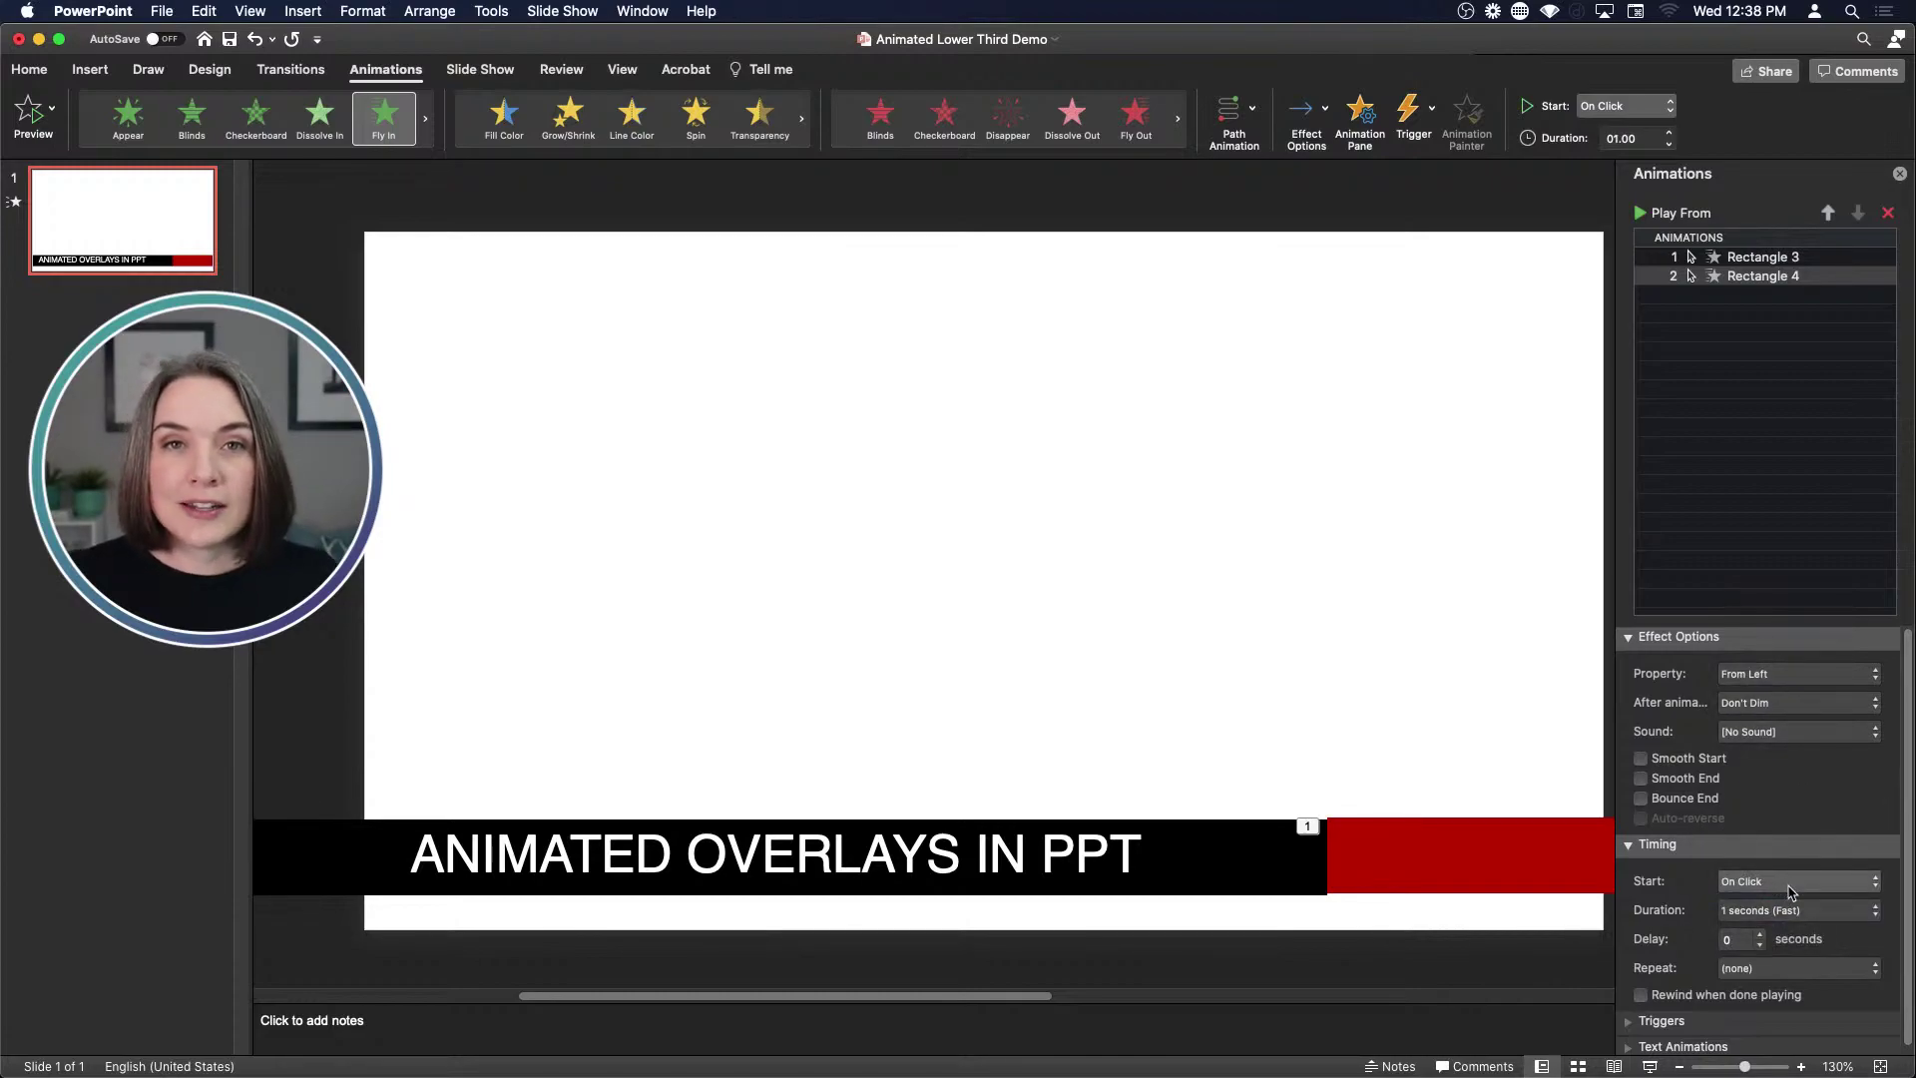
left_click(1791, 886)
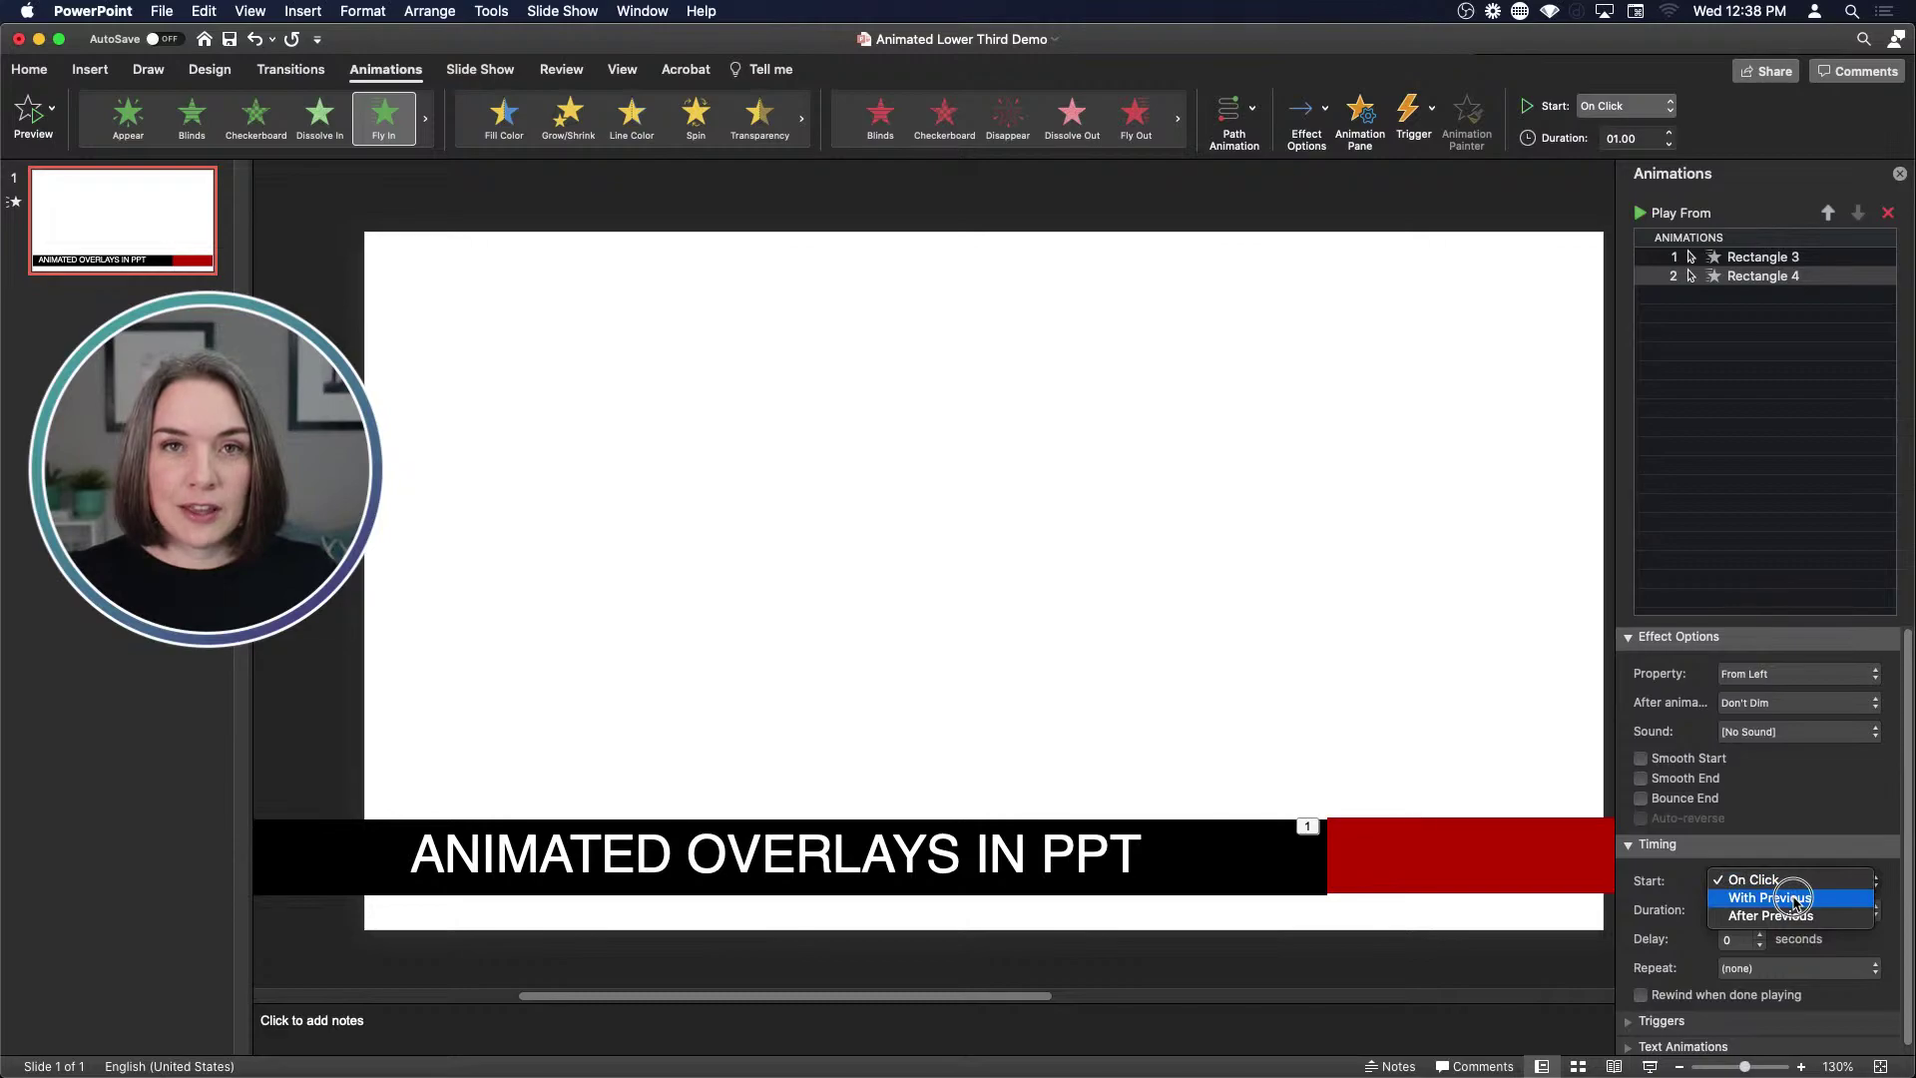
left_click(1796, 899)
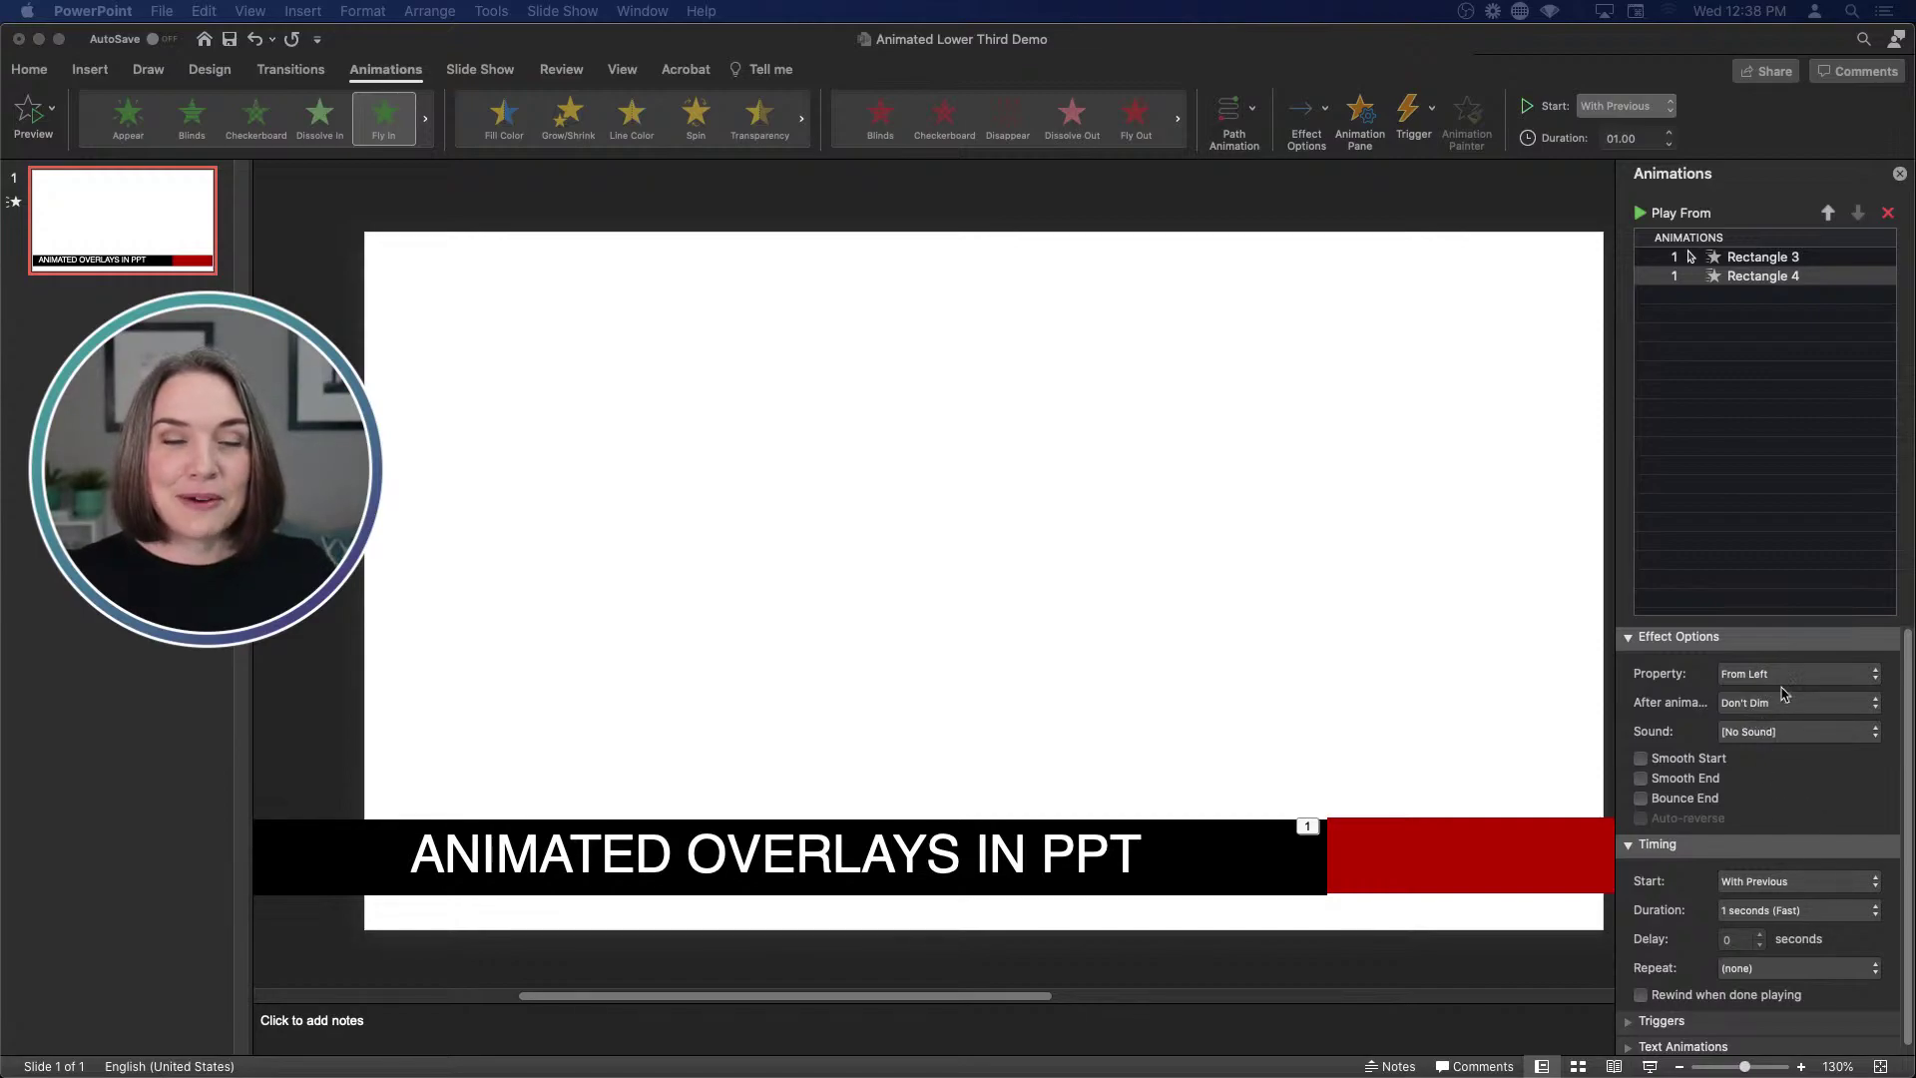
Apply a Dissolve In entrance animation to the title text and set it to start After Previous
left_click(1028, 855)
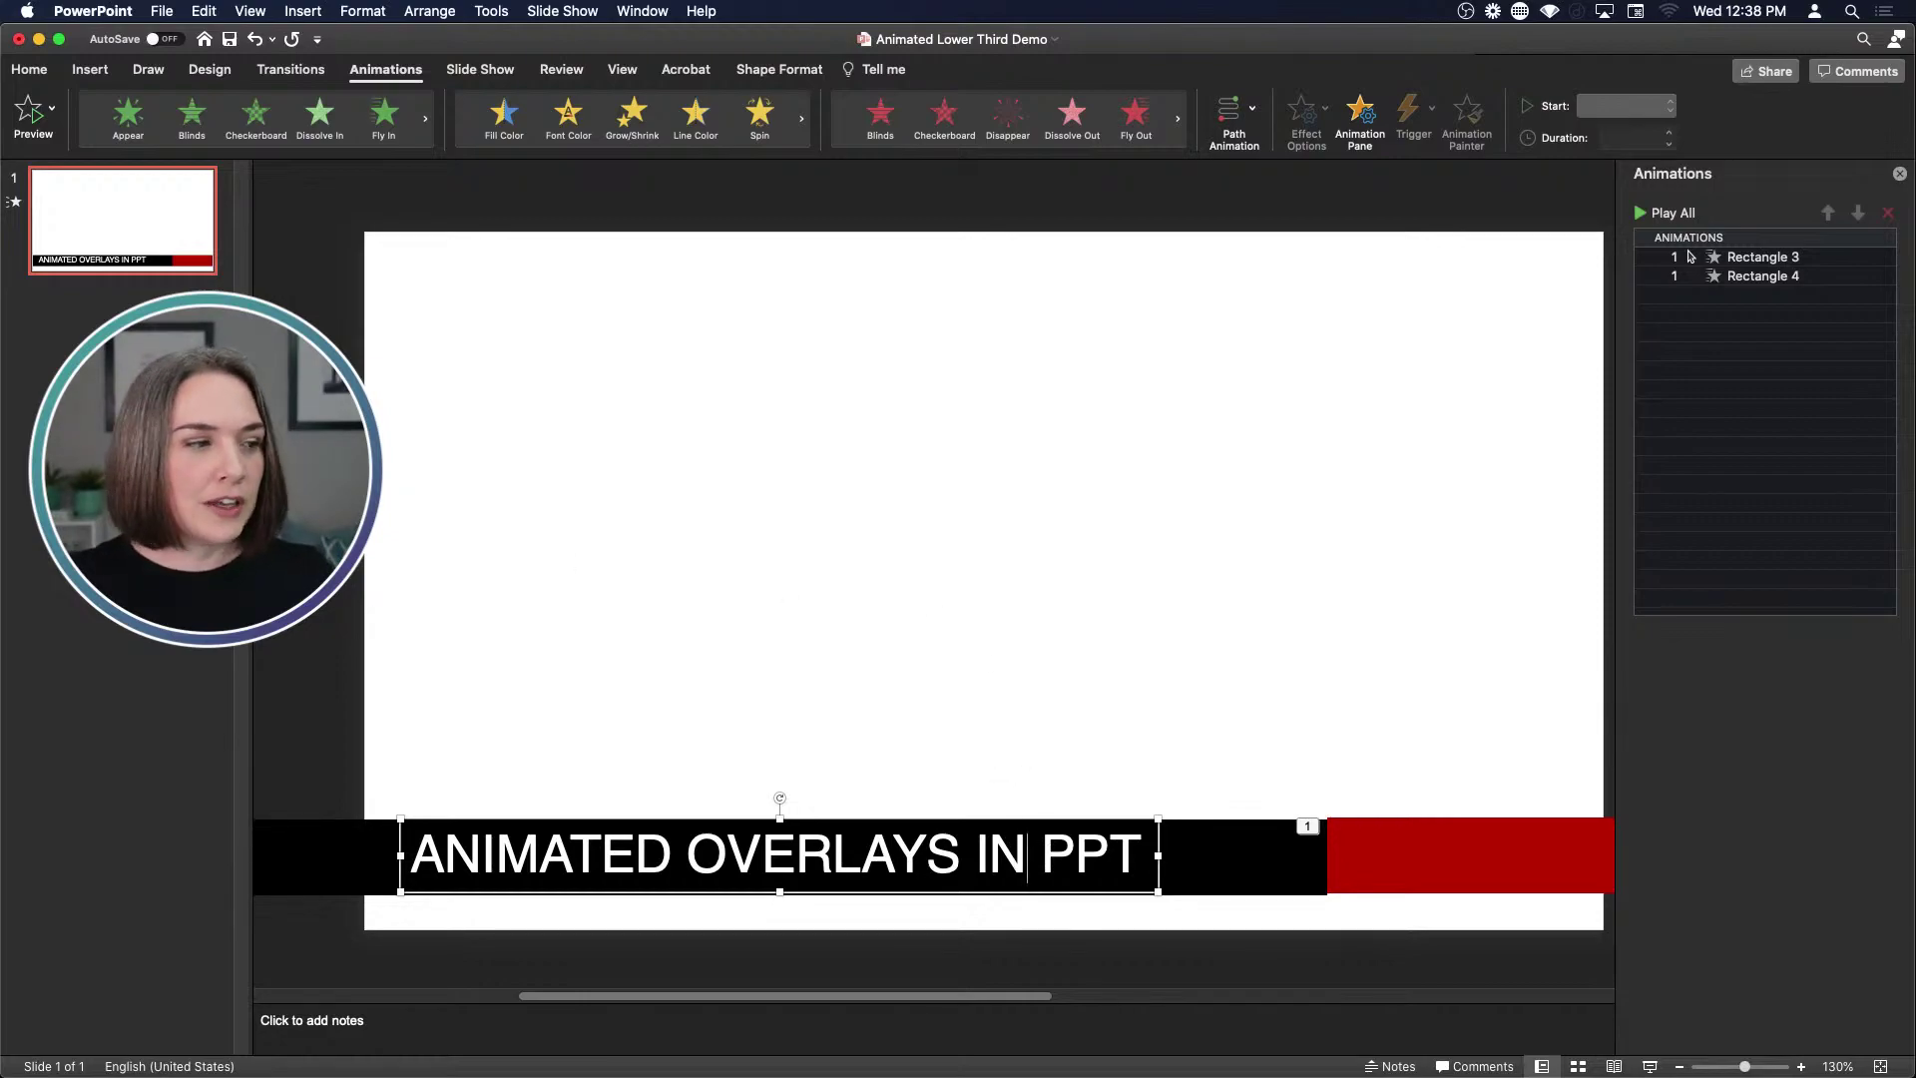
left_click(319, 116)
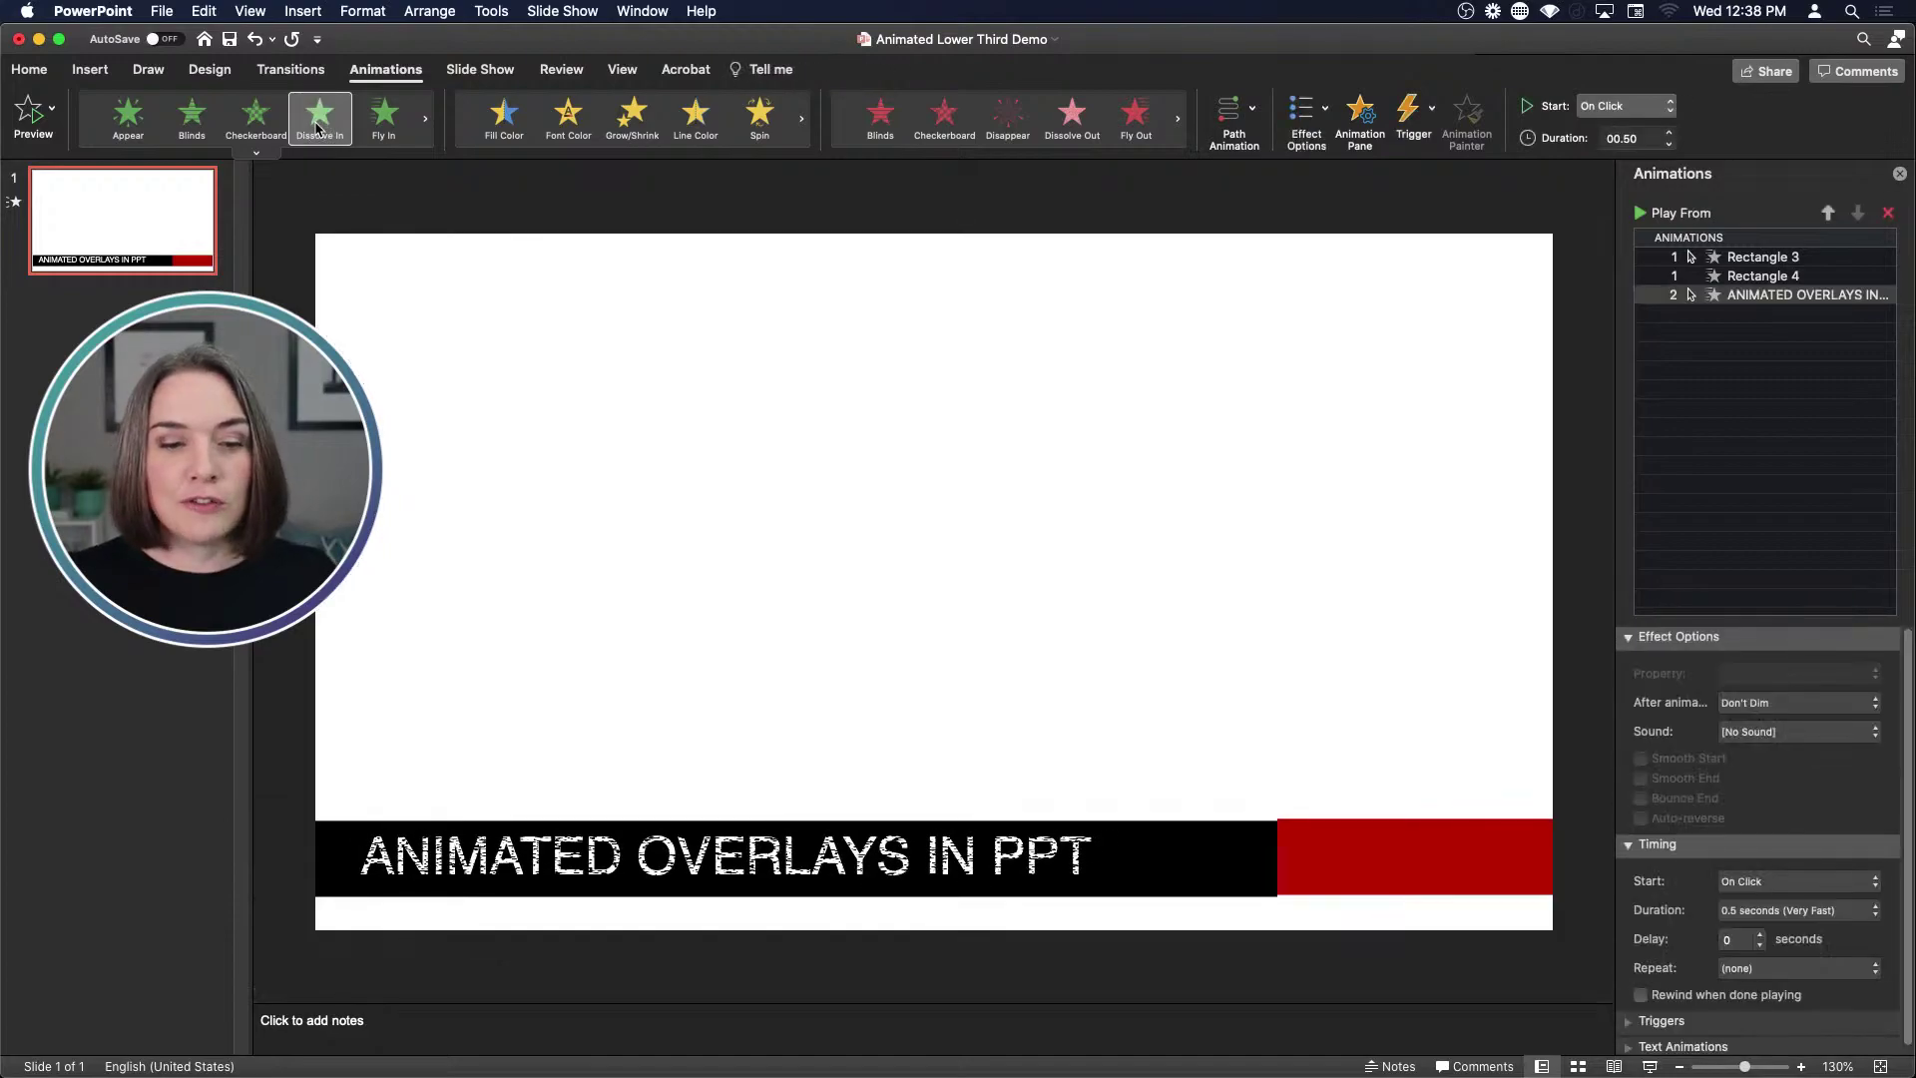
left_click(1192, 364)
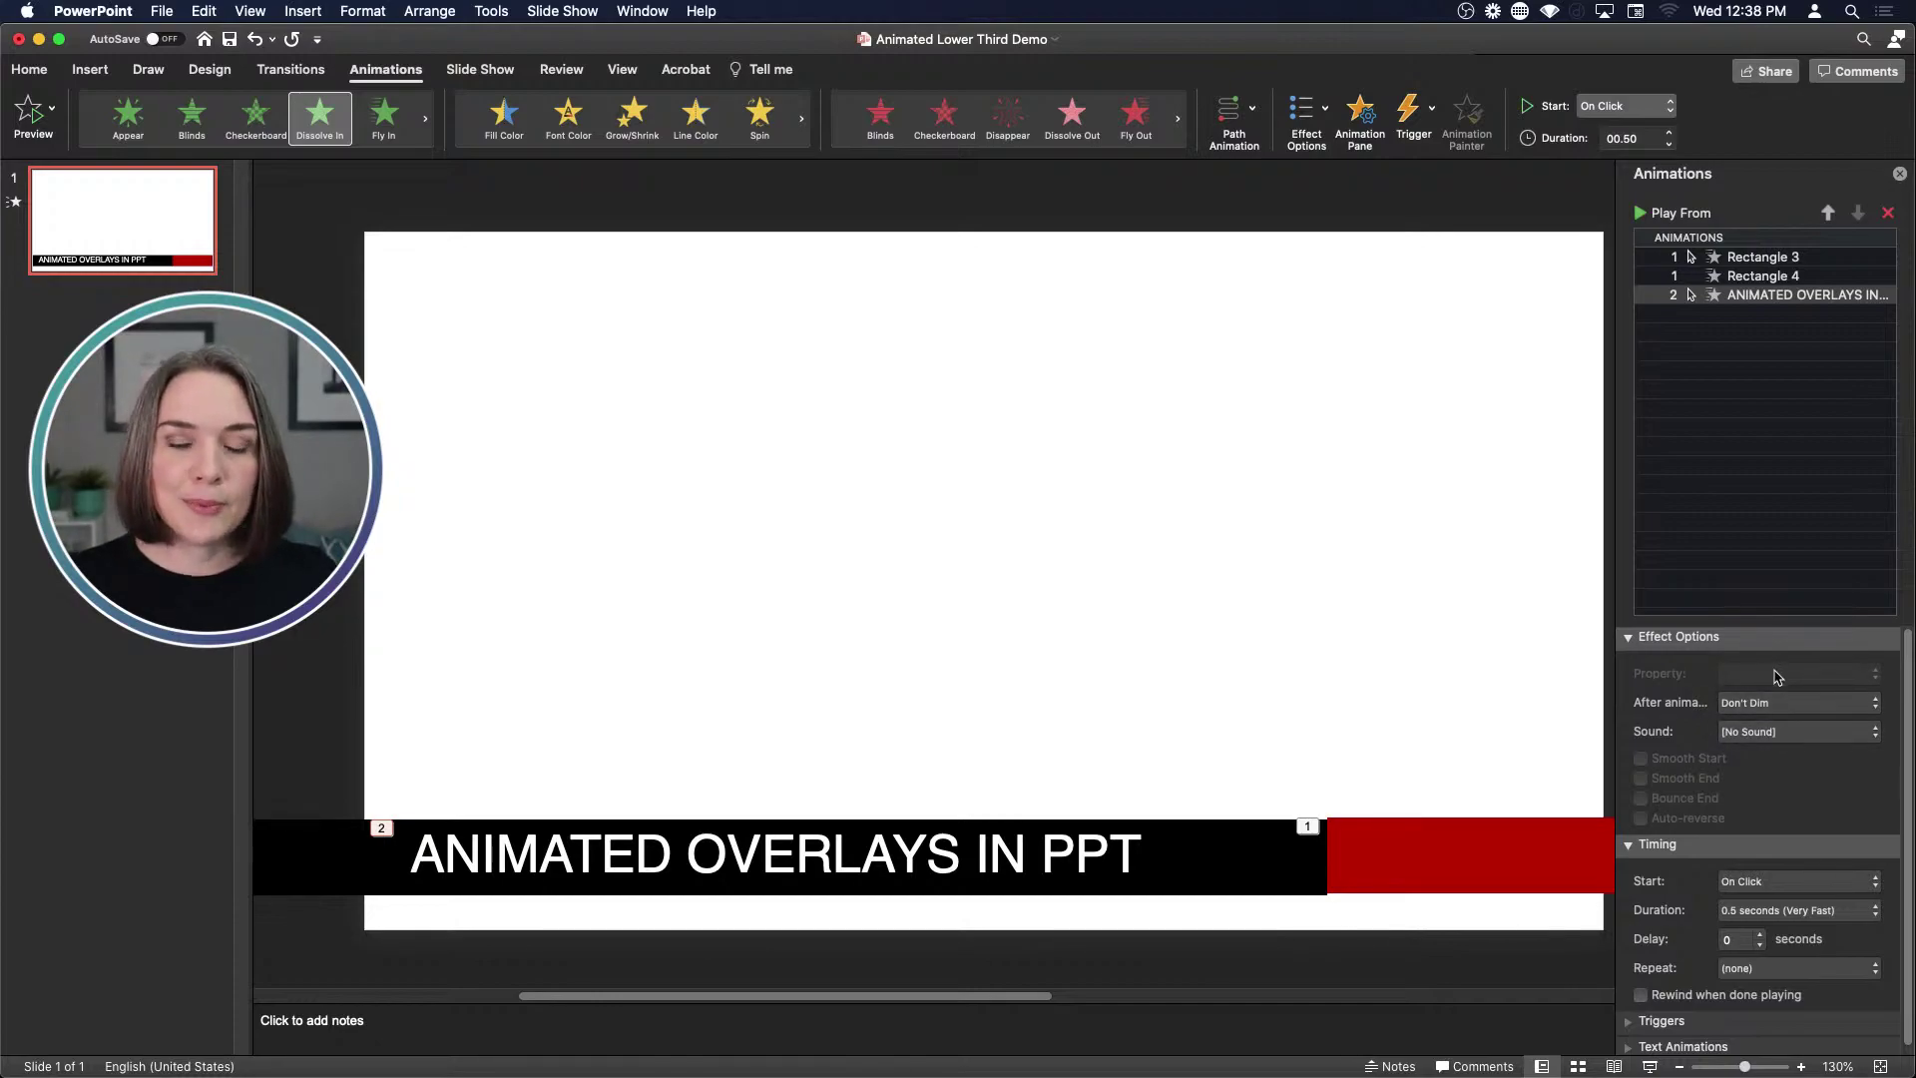
left_click(1811, 882)
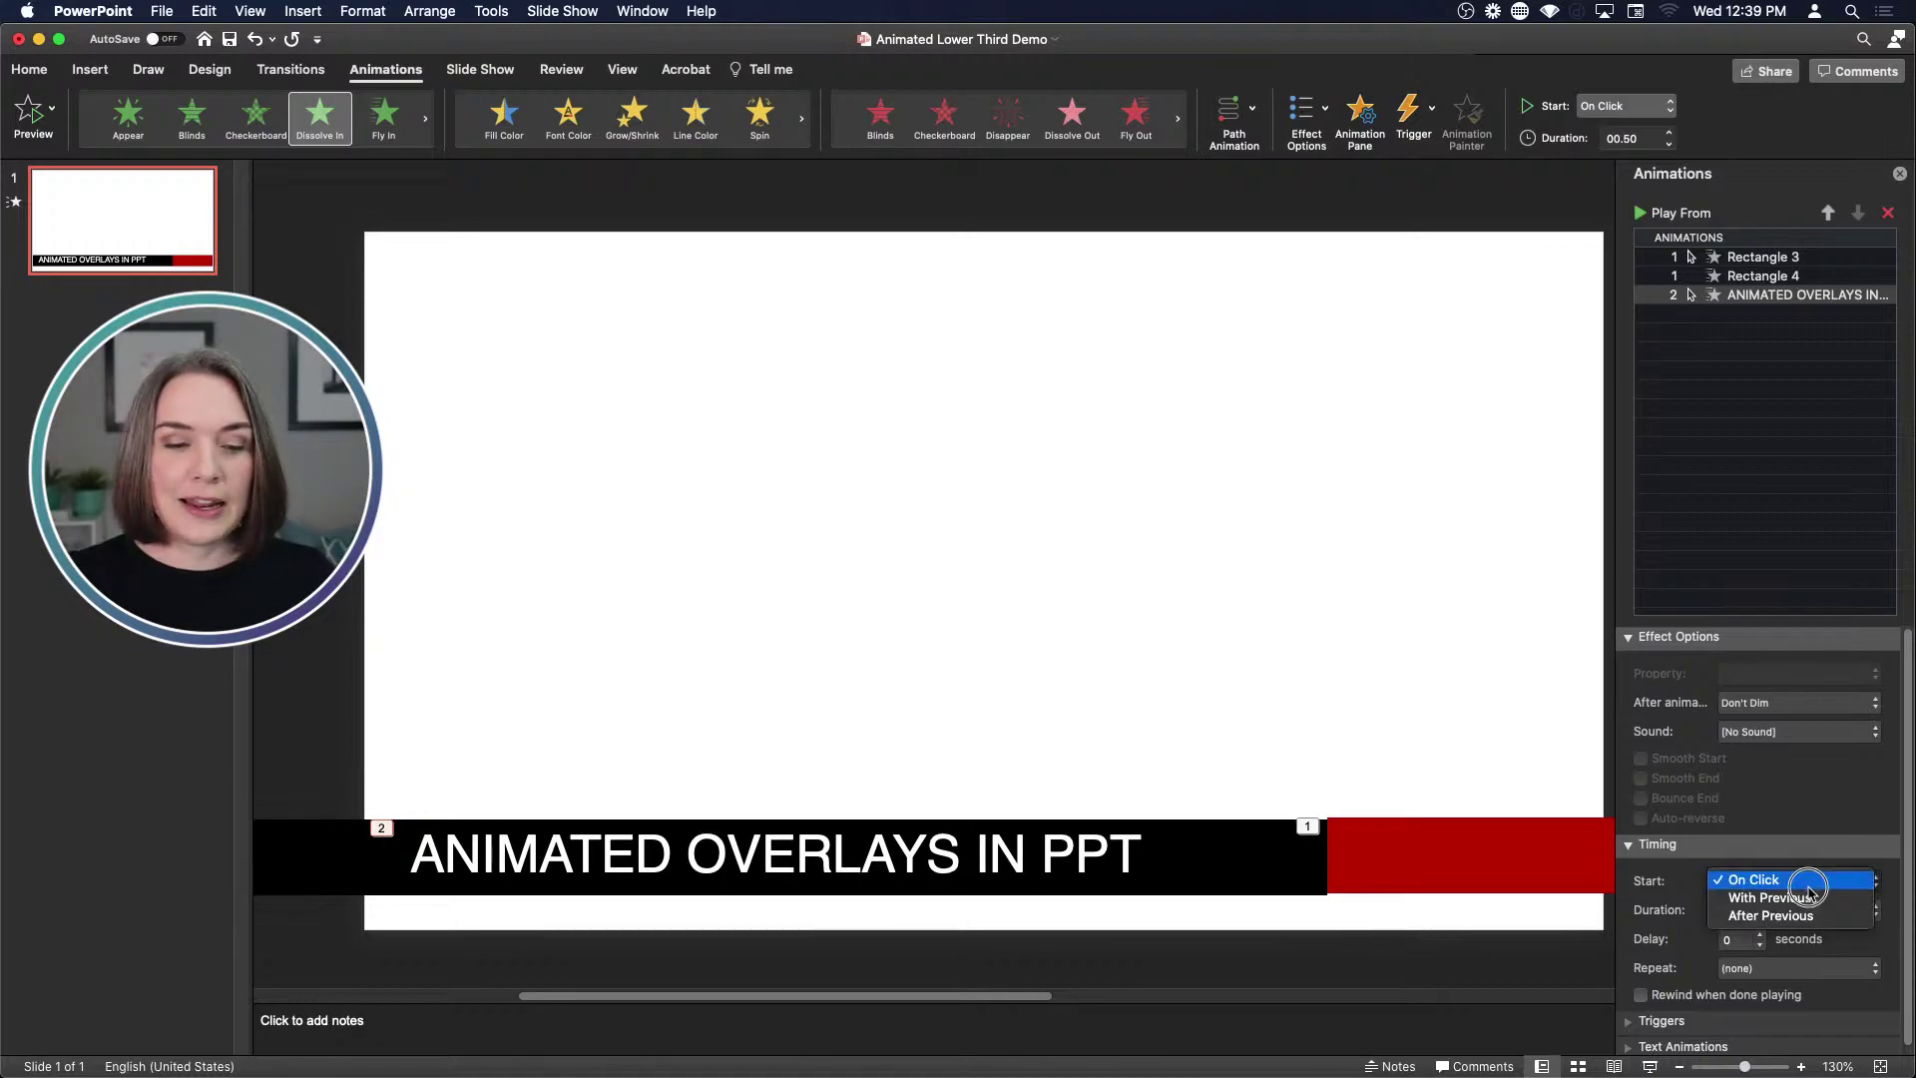
left_click(1816, 919)
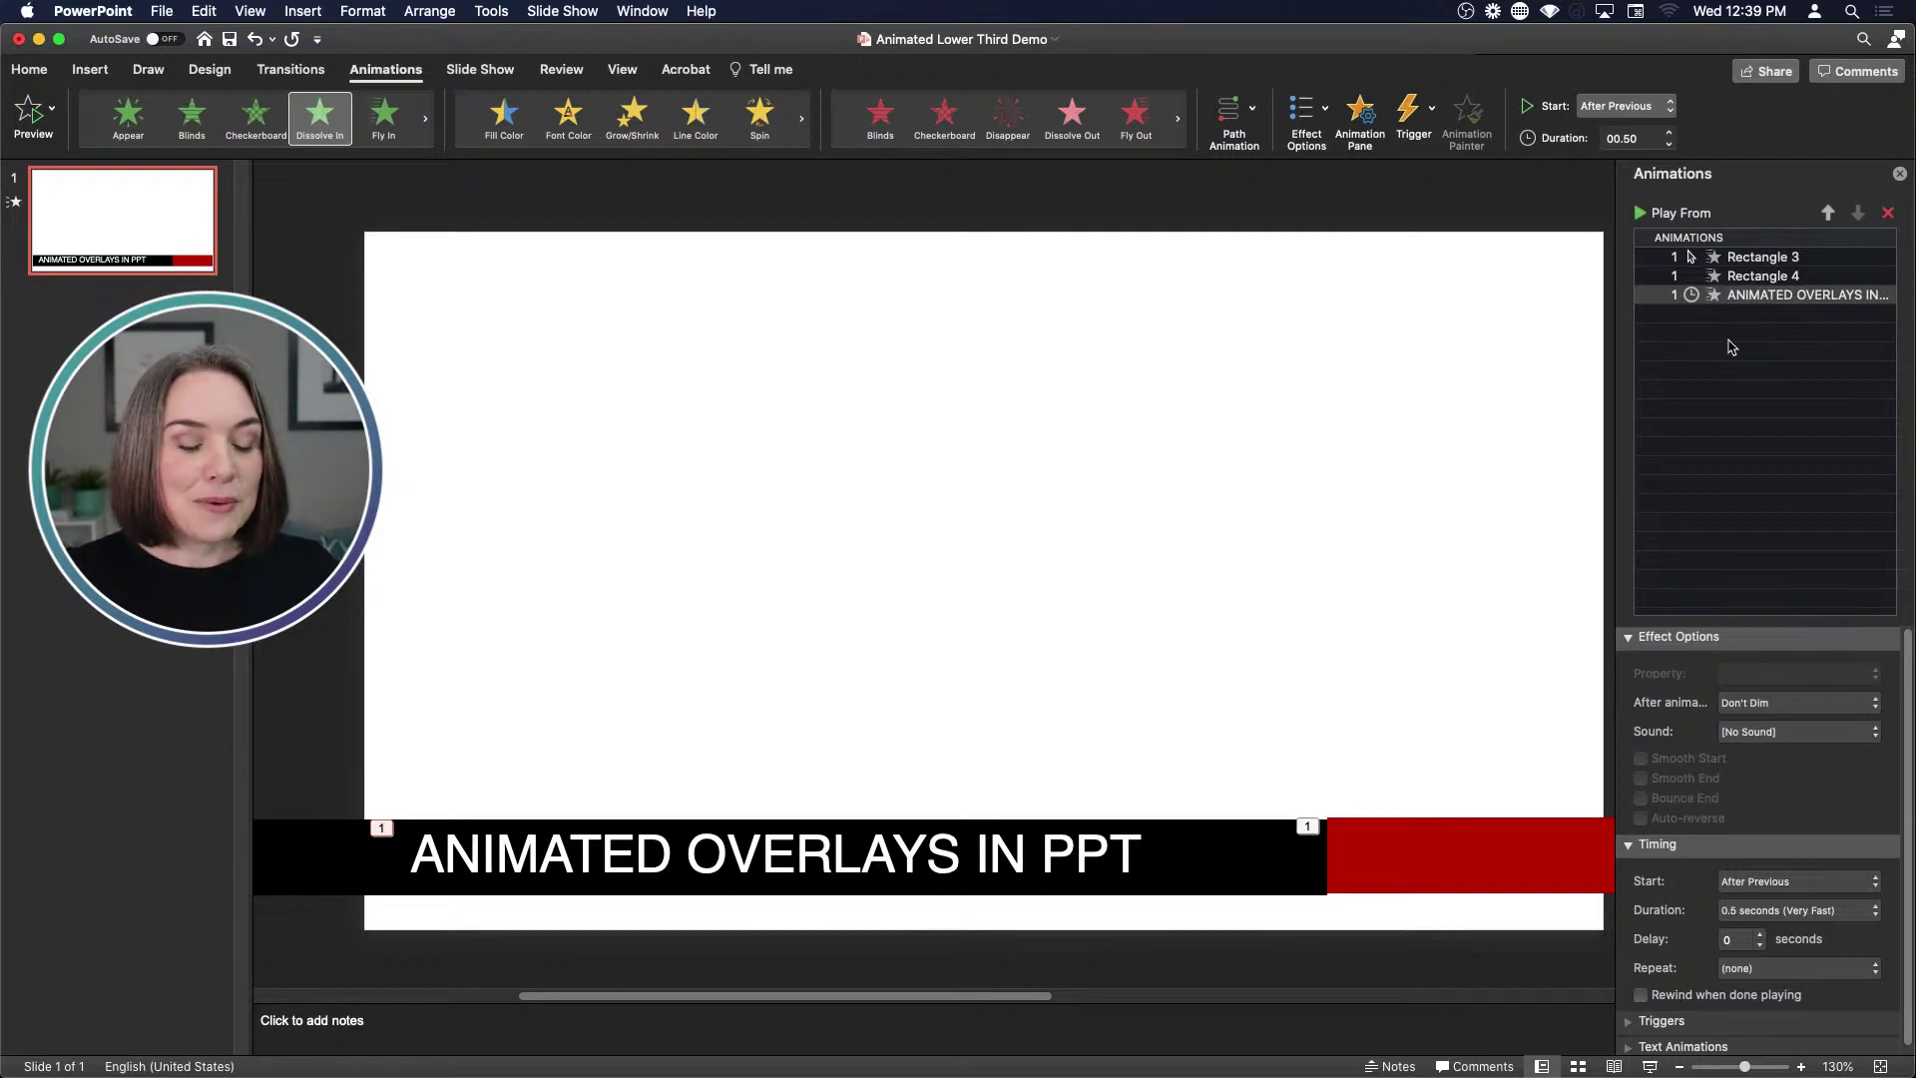
Add a Fly Out exit animation to the red bar with its direction set to To Left
left_click(1533, 863)
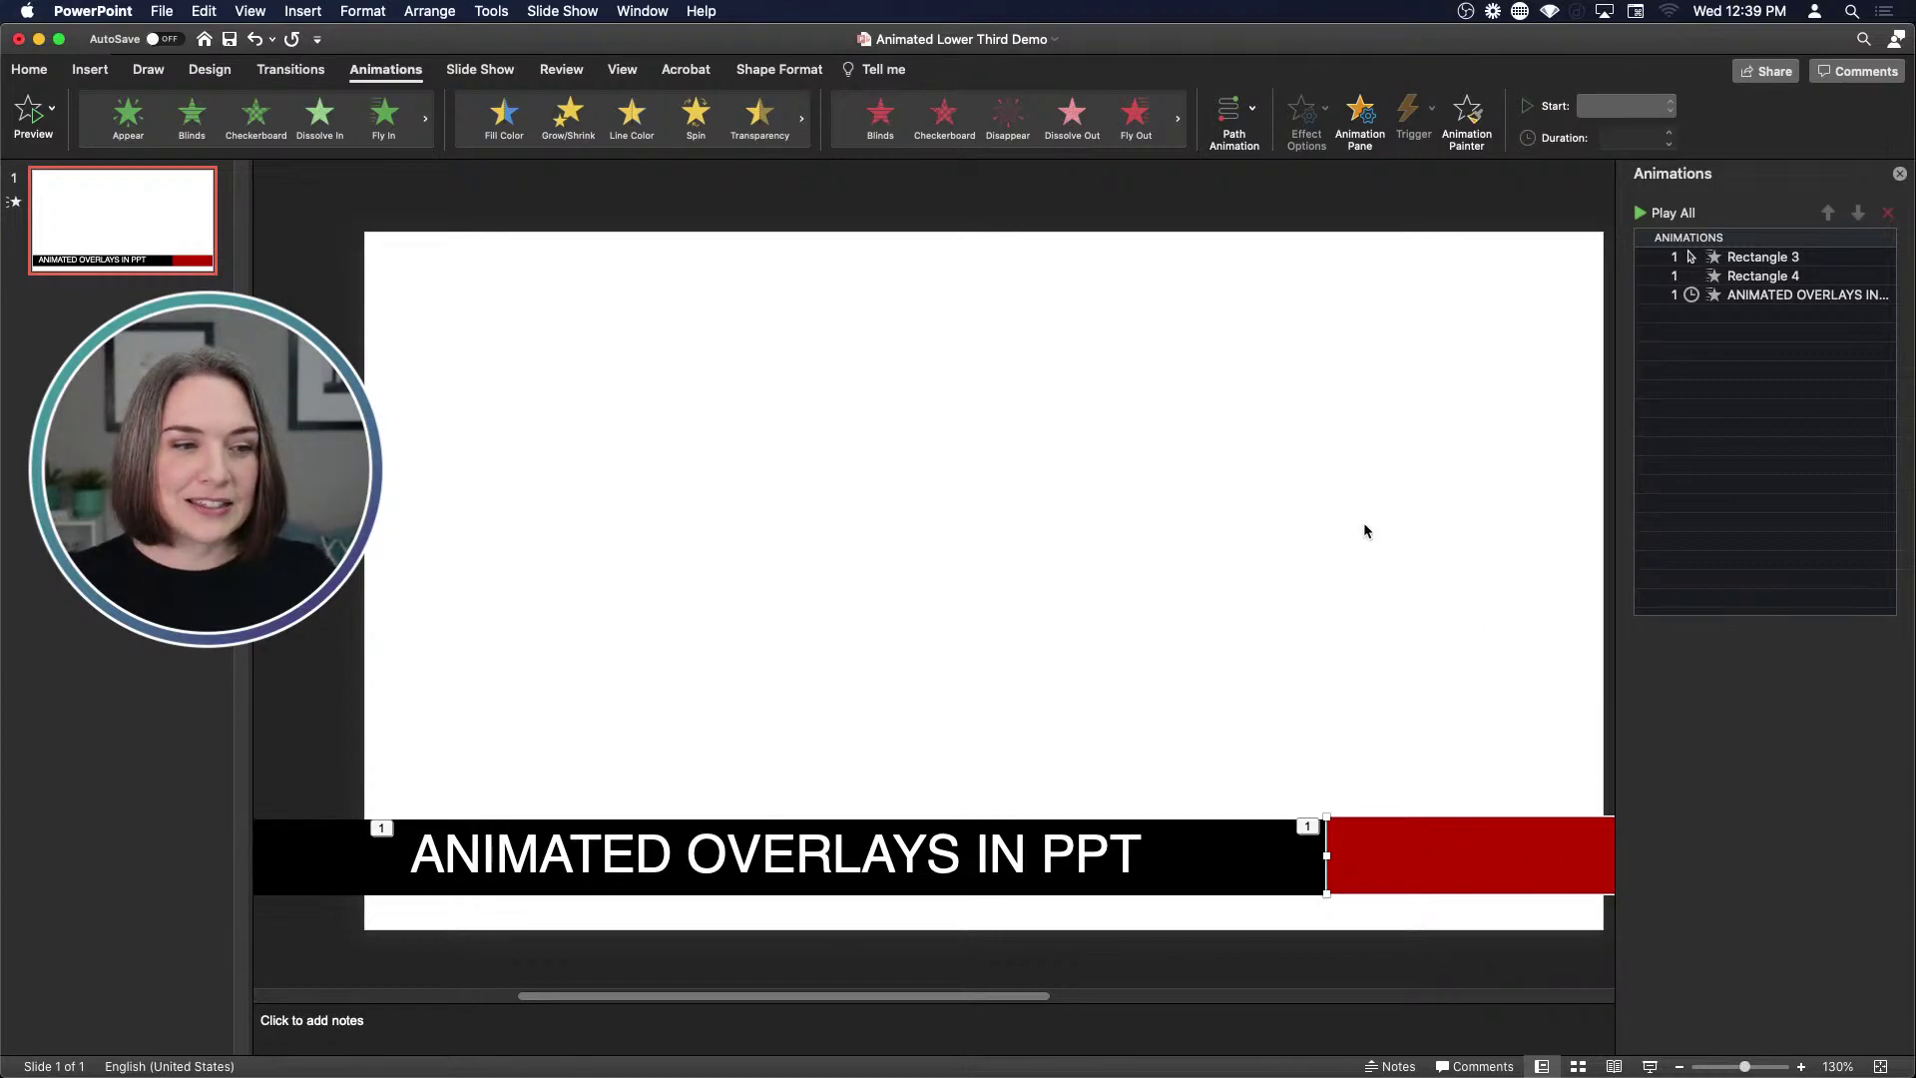
left_click(1143, 122)
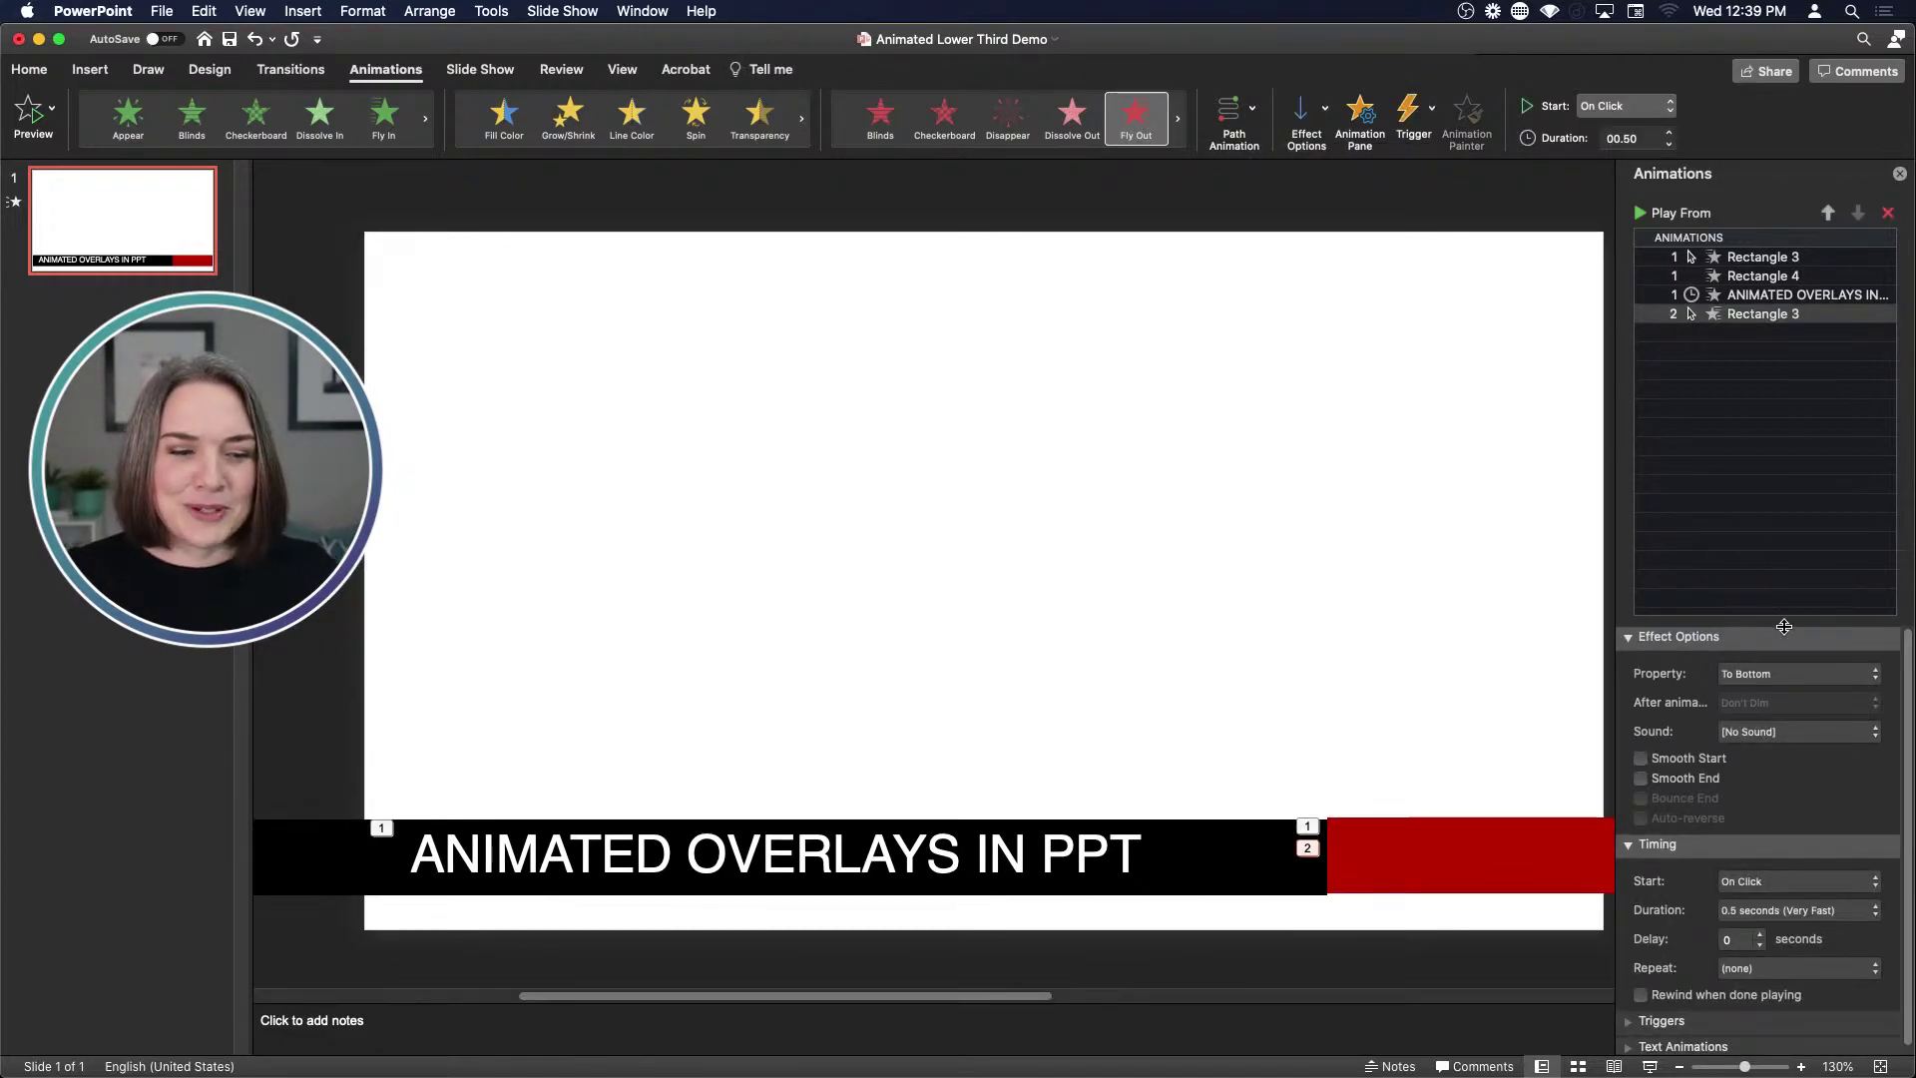
left_click(1786, 679)
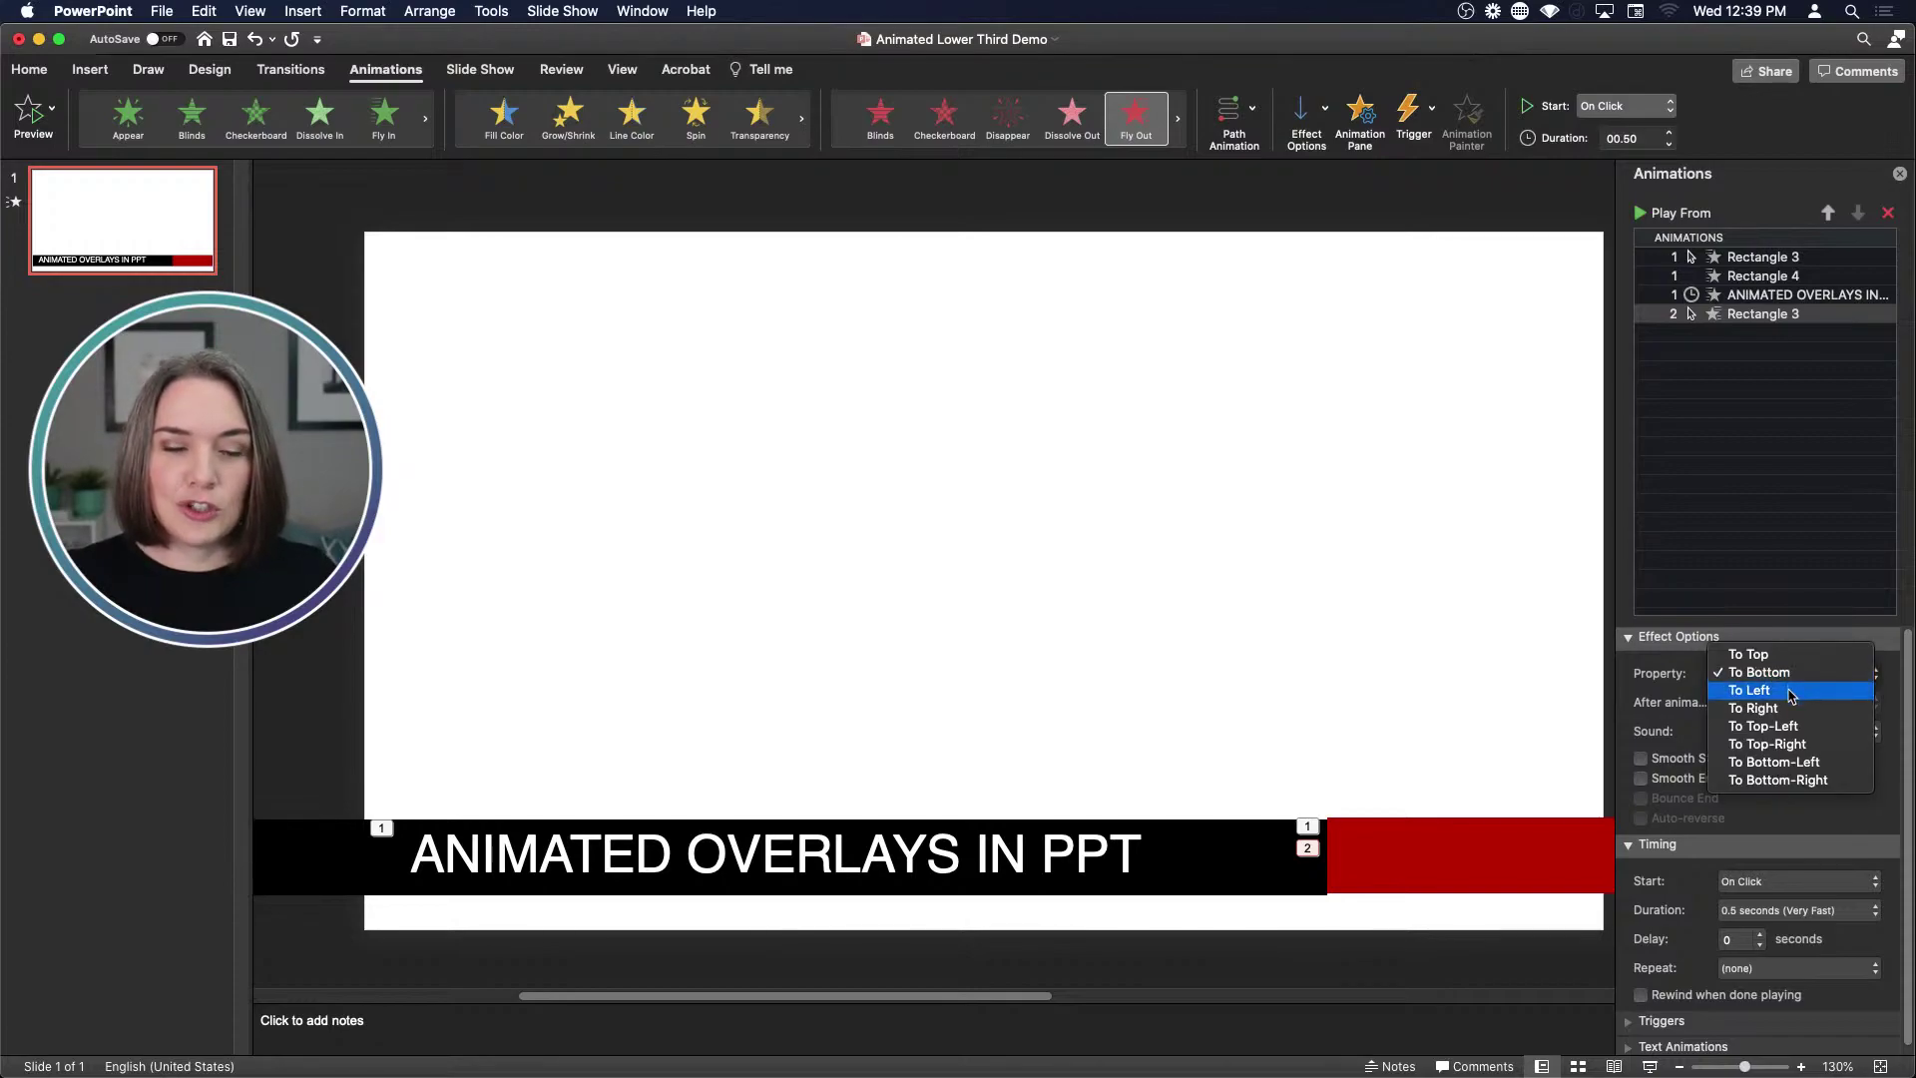
left_click(1790, 690)
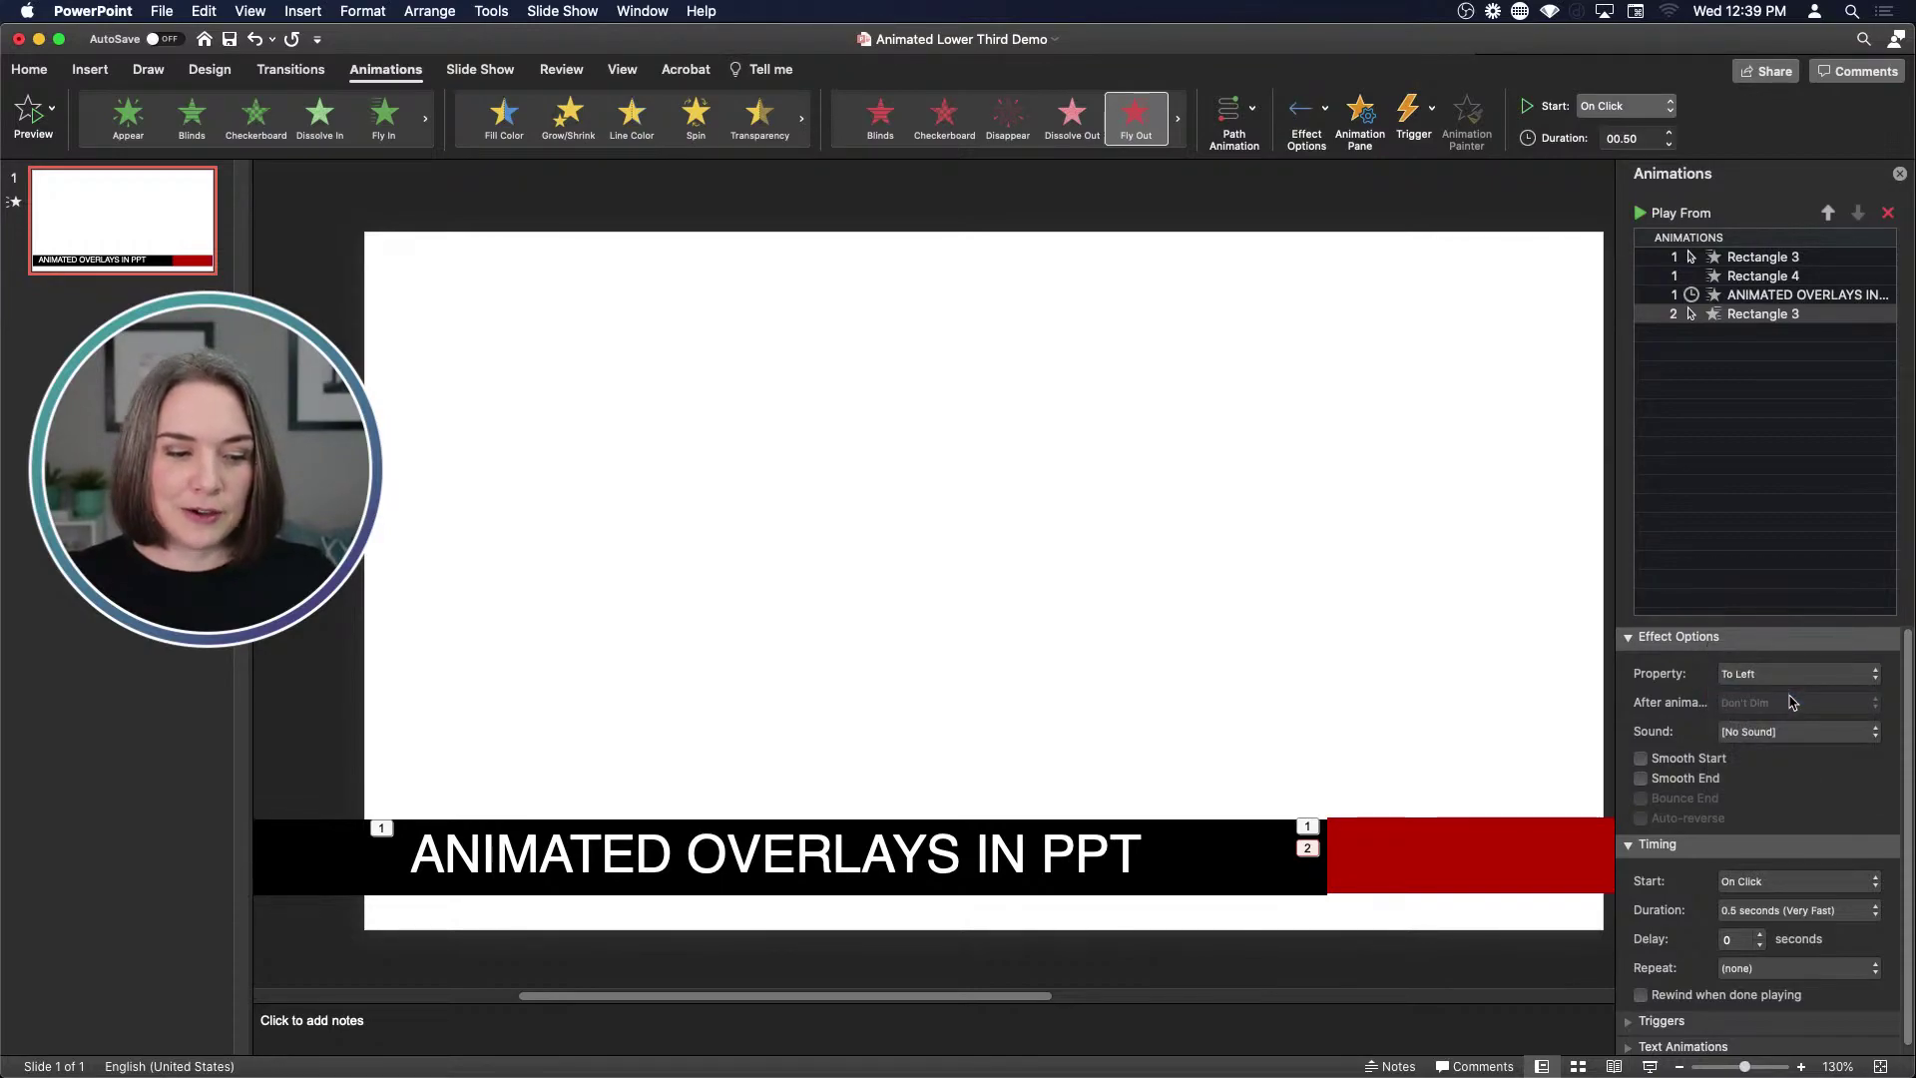
Time the red bar's Fly Out to start After Previous with a 3-second delay and a 1-second (Fast) duration
left_click(1802, 891)
left_click(1806, 914)
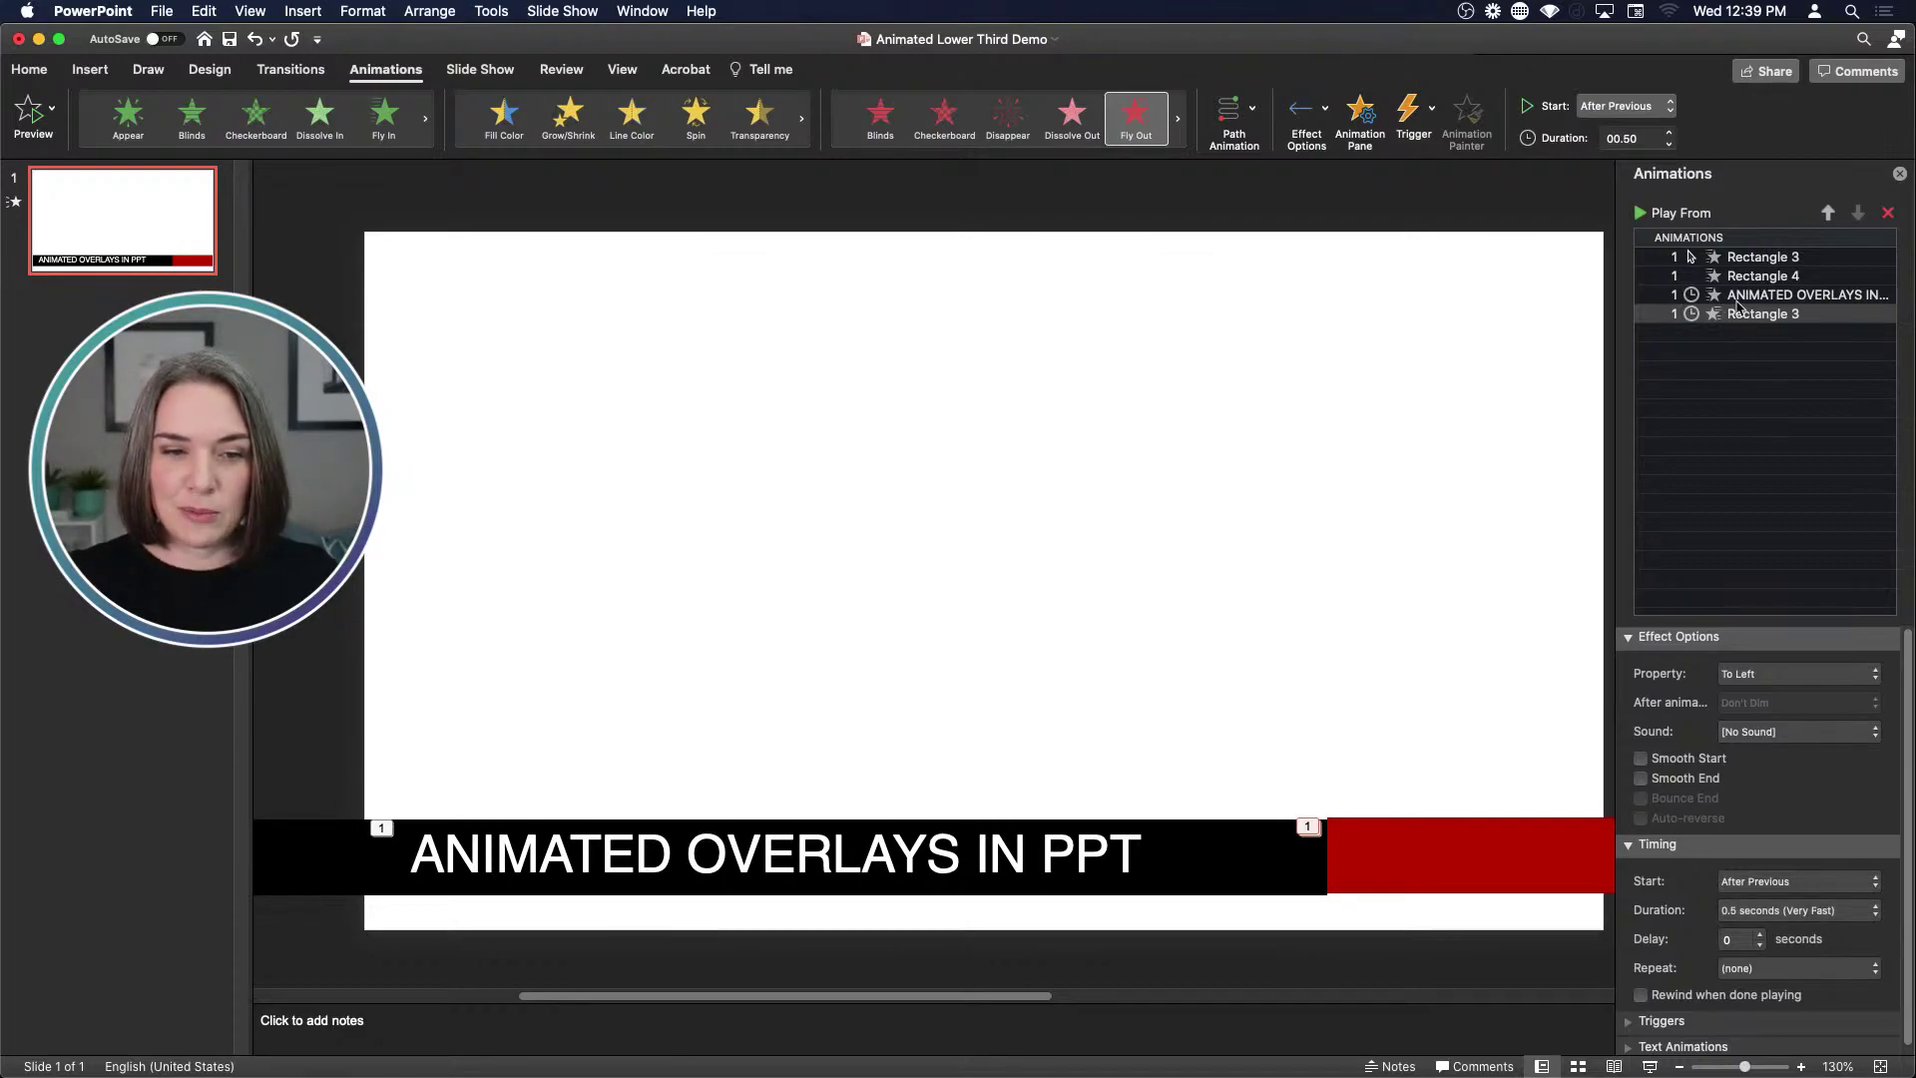
left_click(1760, 935)
left_click(1760, 935)
left_click(1760, 935)
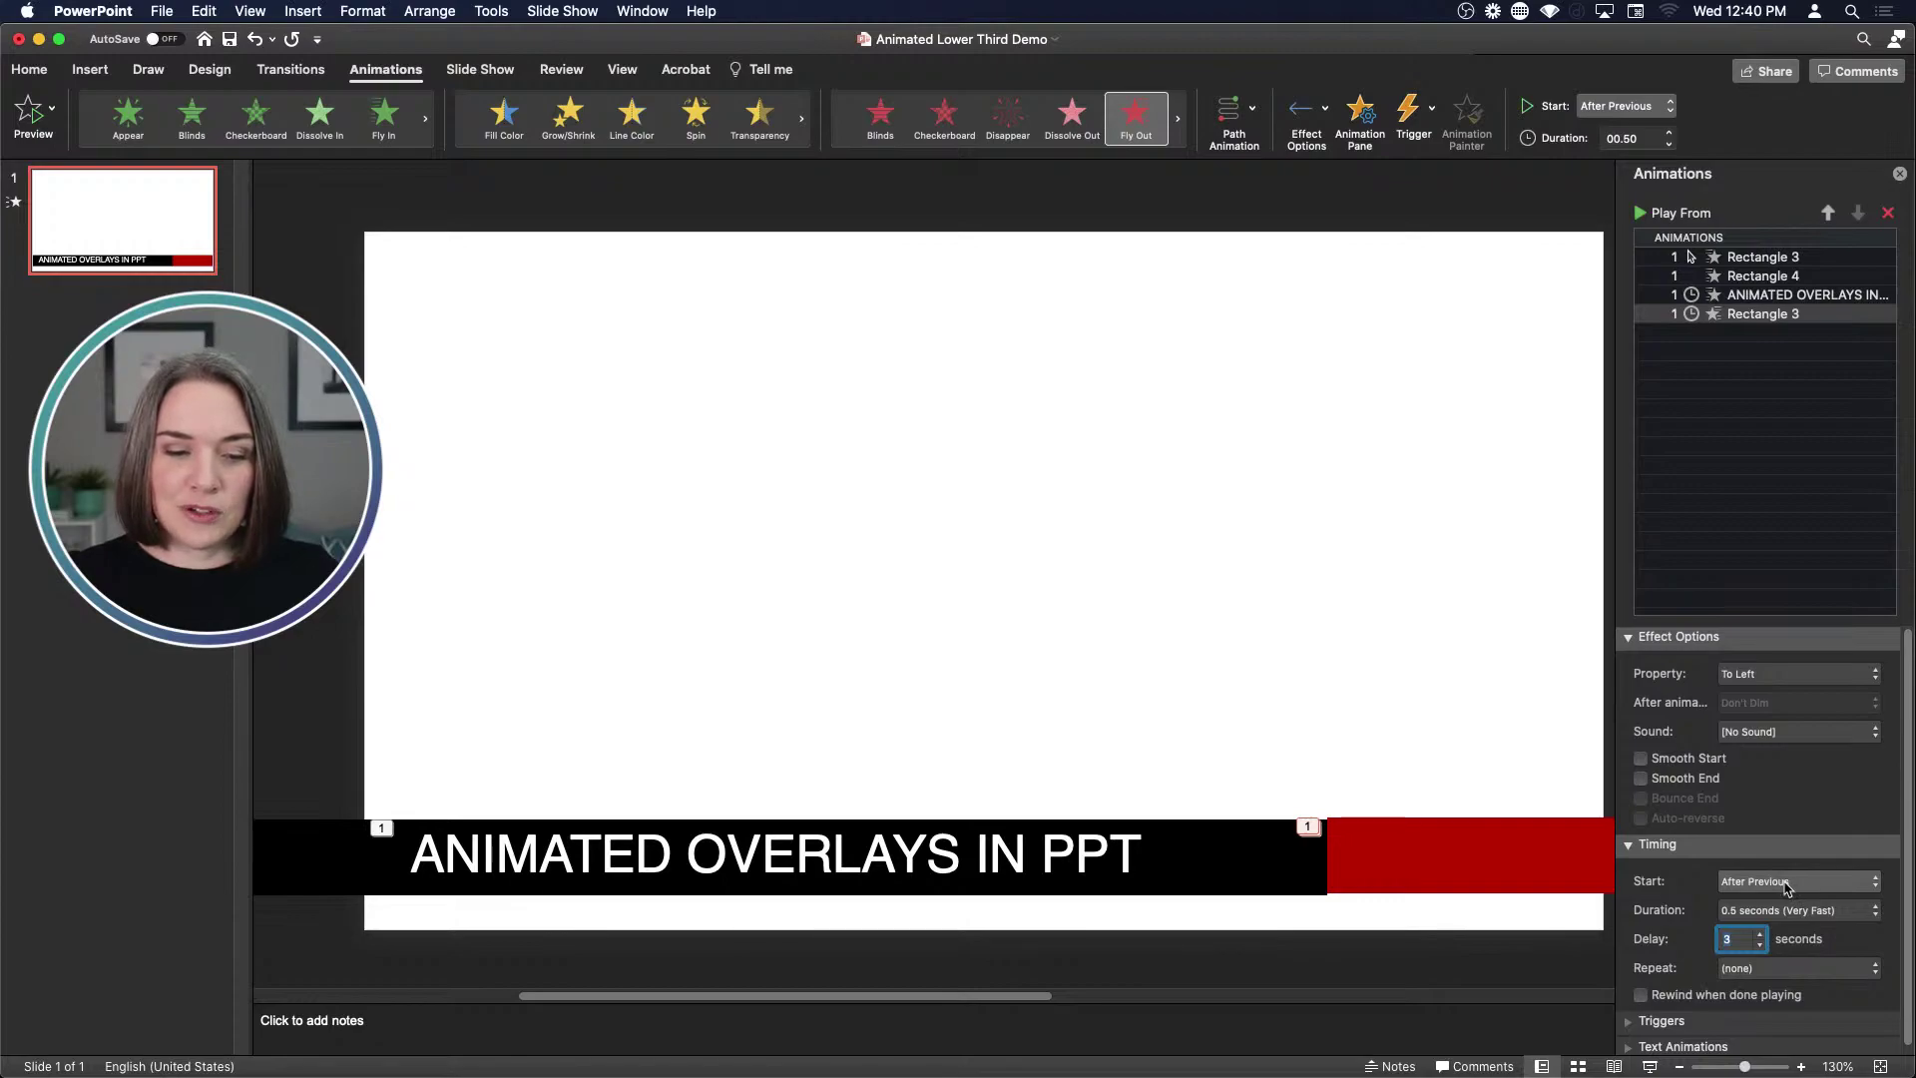
left_click(1867, 911)
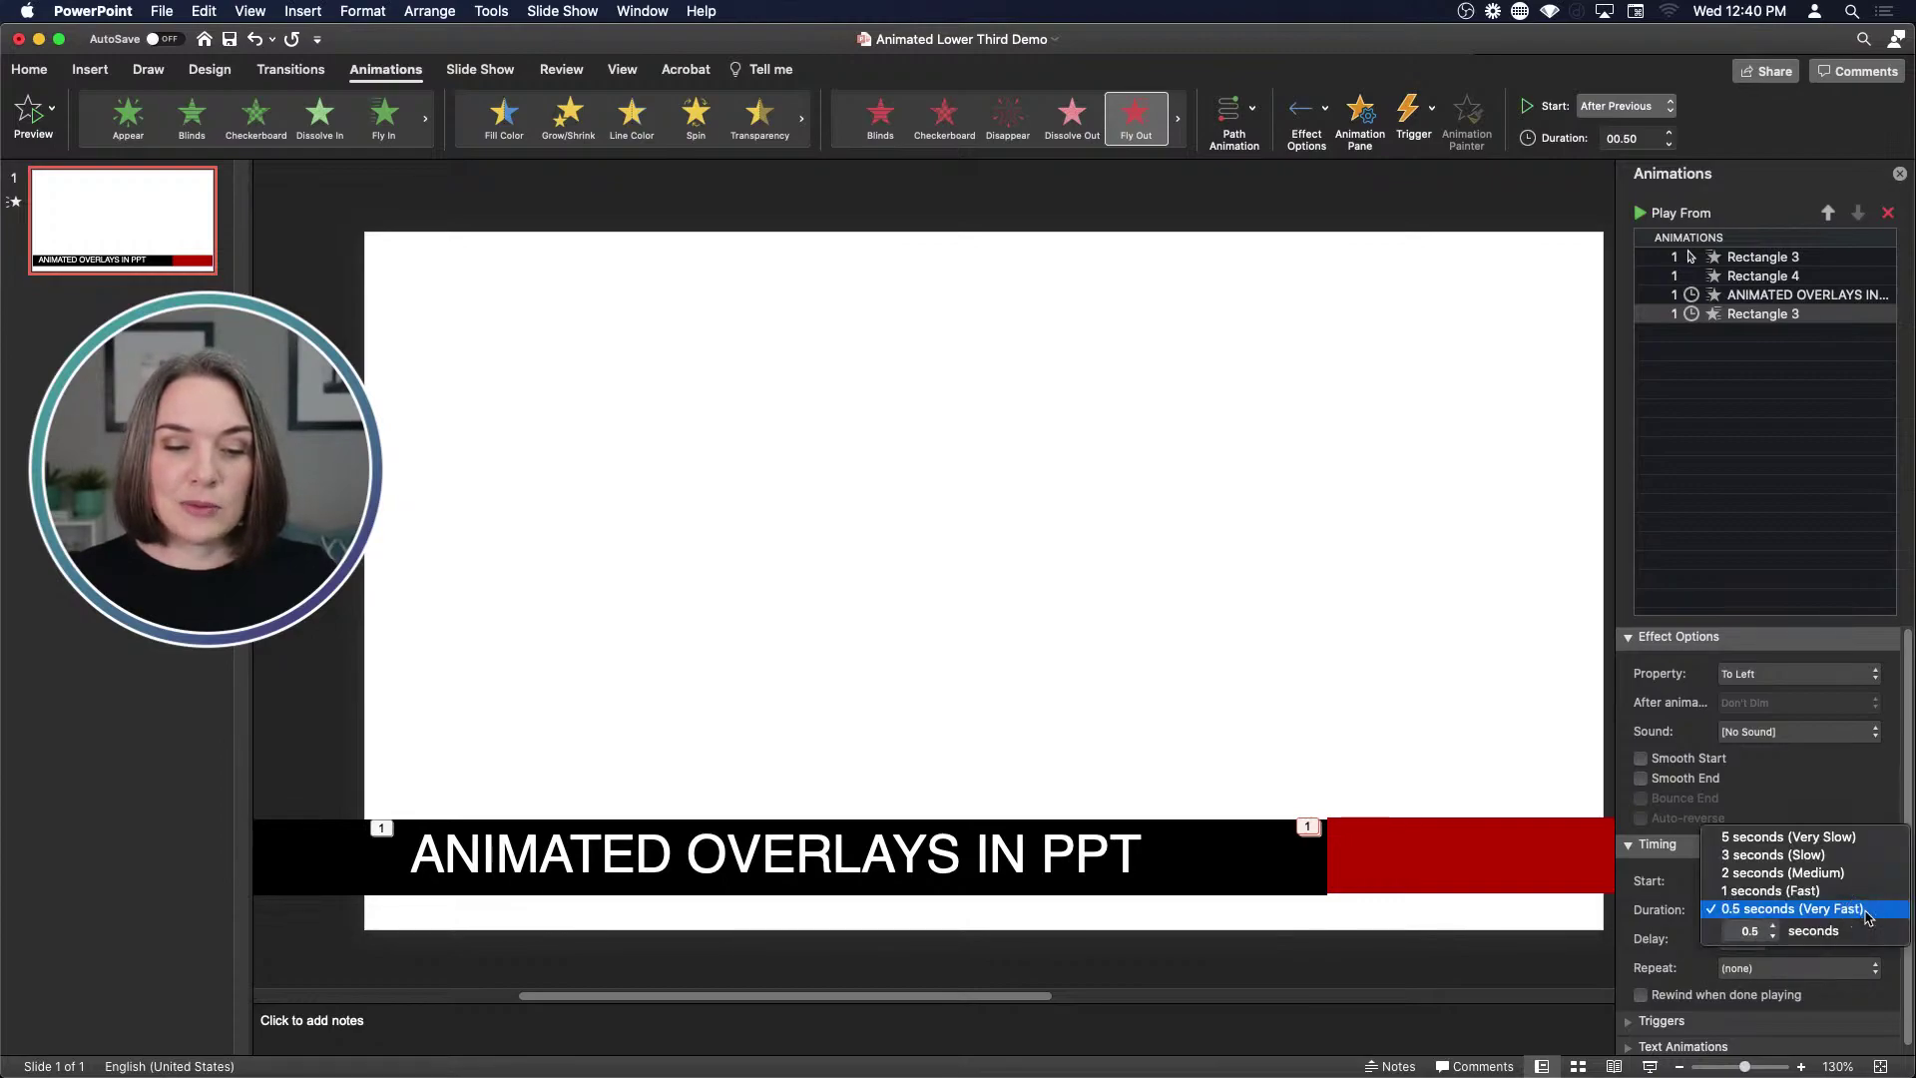
left_click(1866, 891)
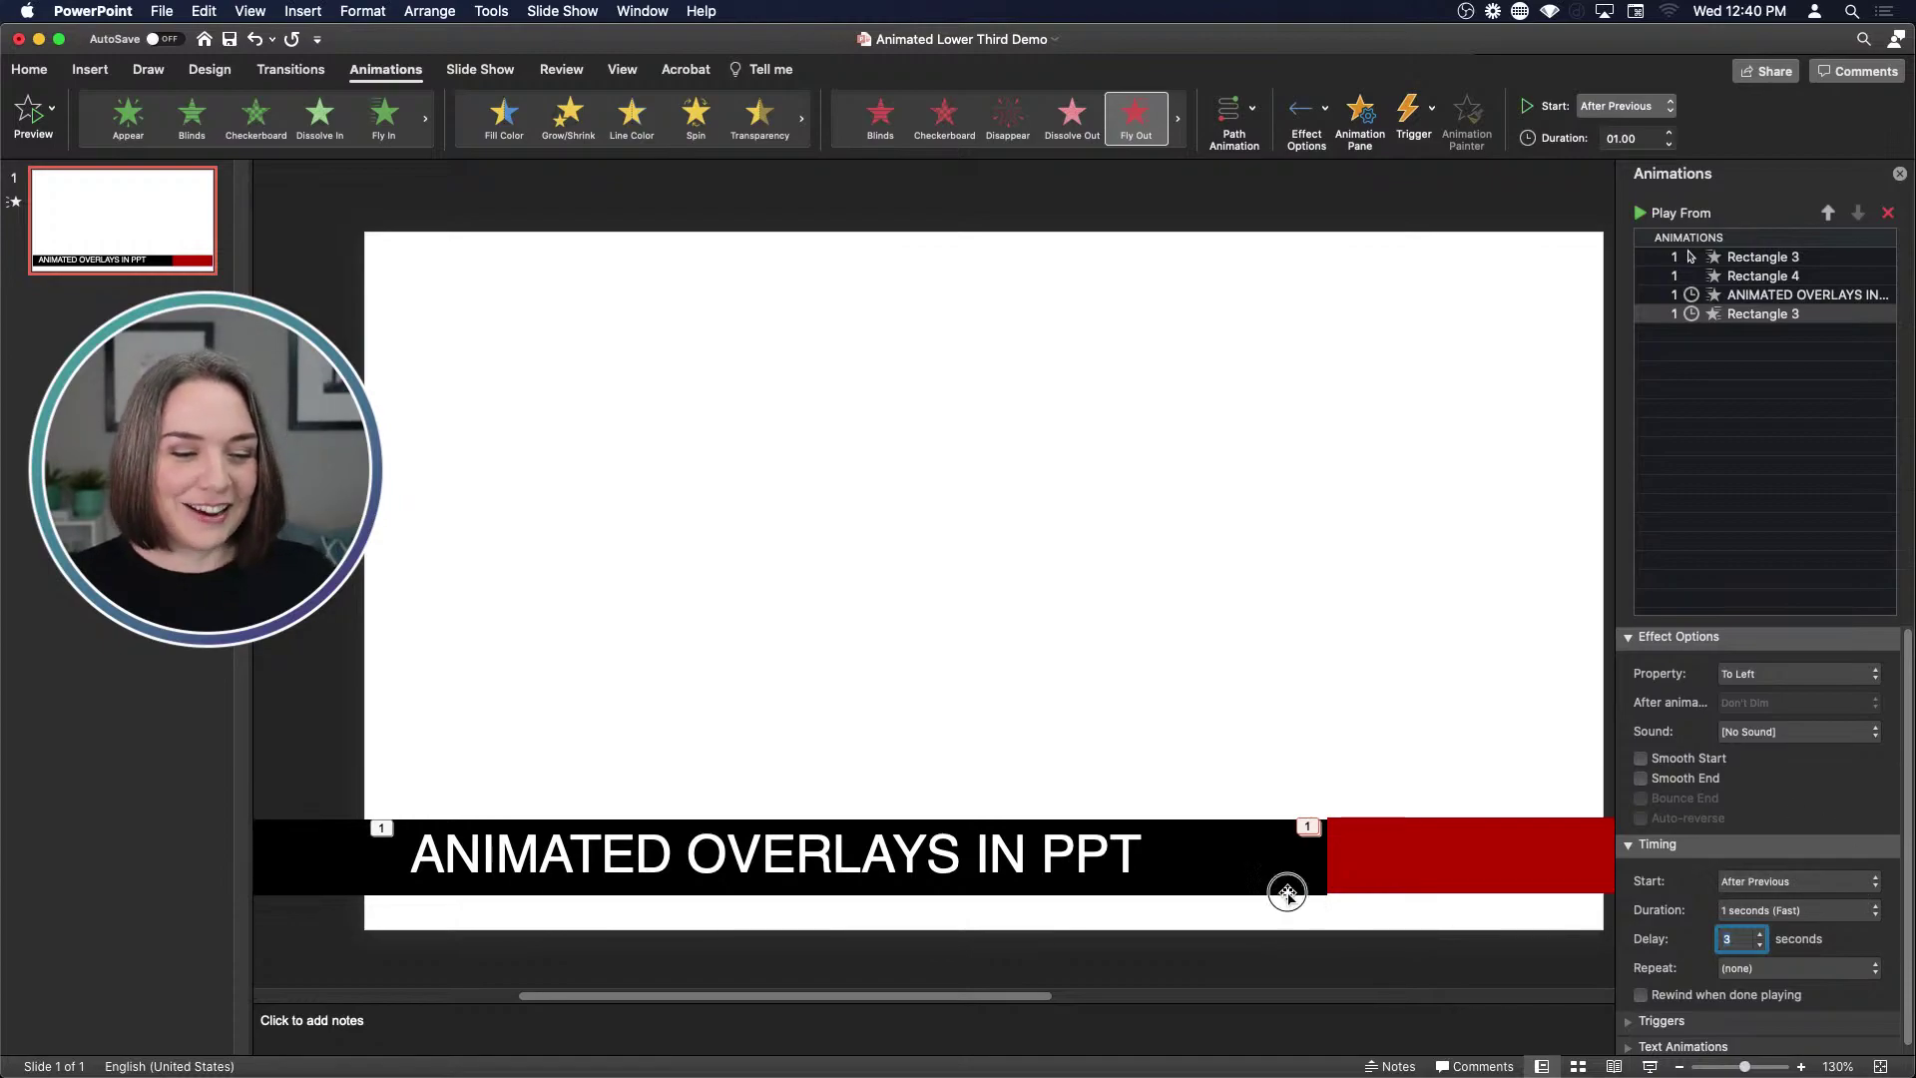
Add a Fly Out exit animation to the black bar with its direction set to To Left
left_click(1287, 893)
left_click(634, 864)
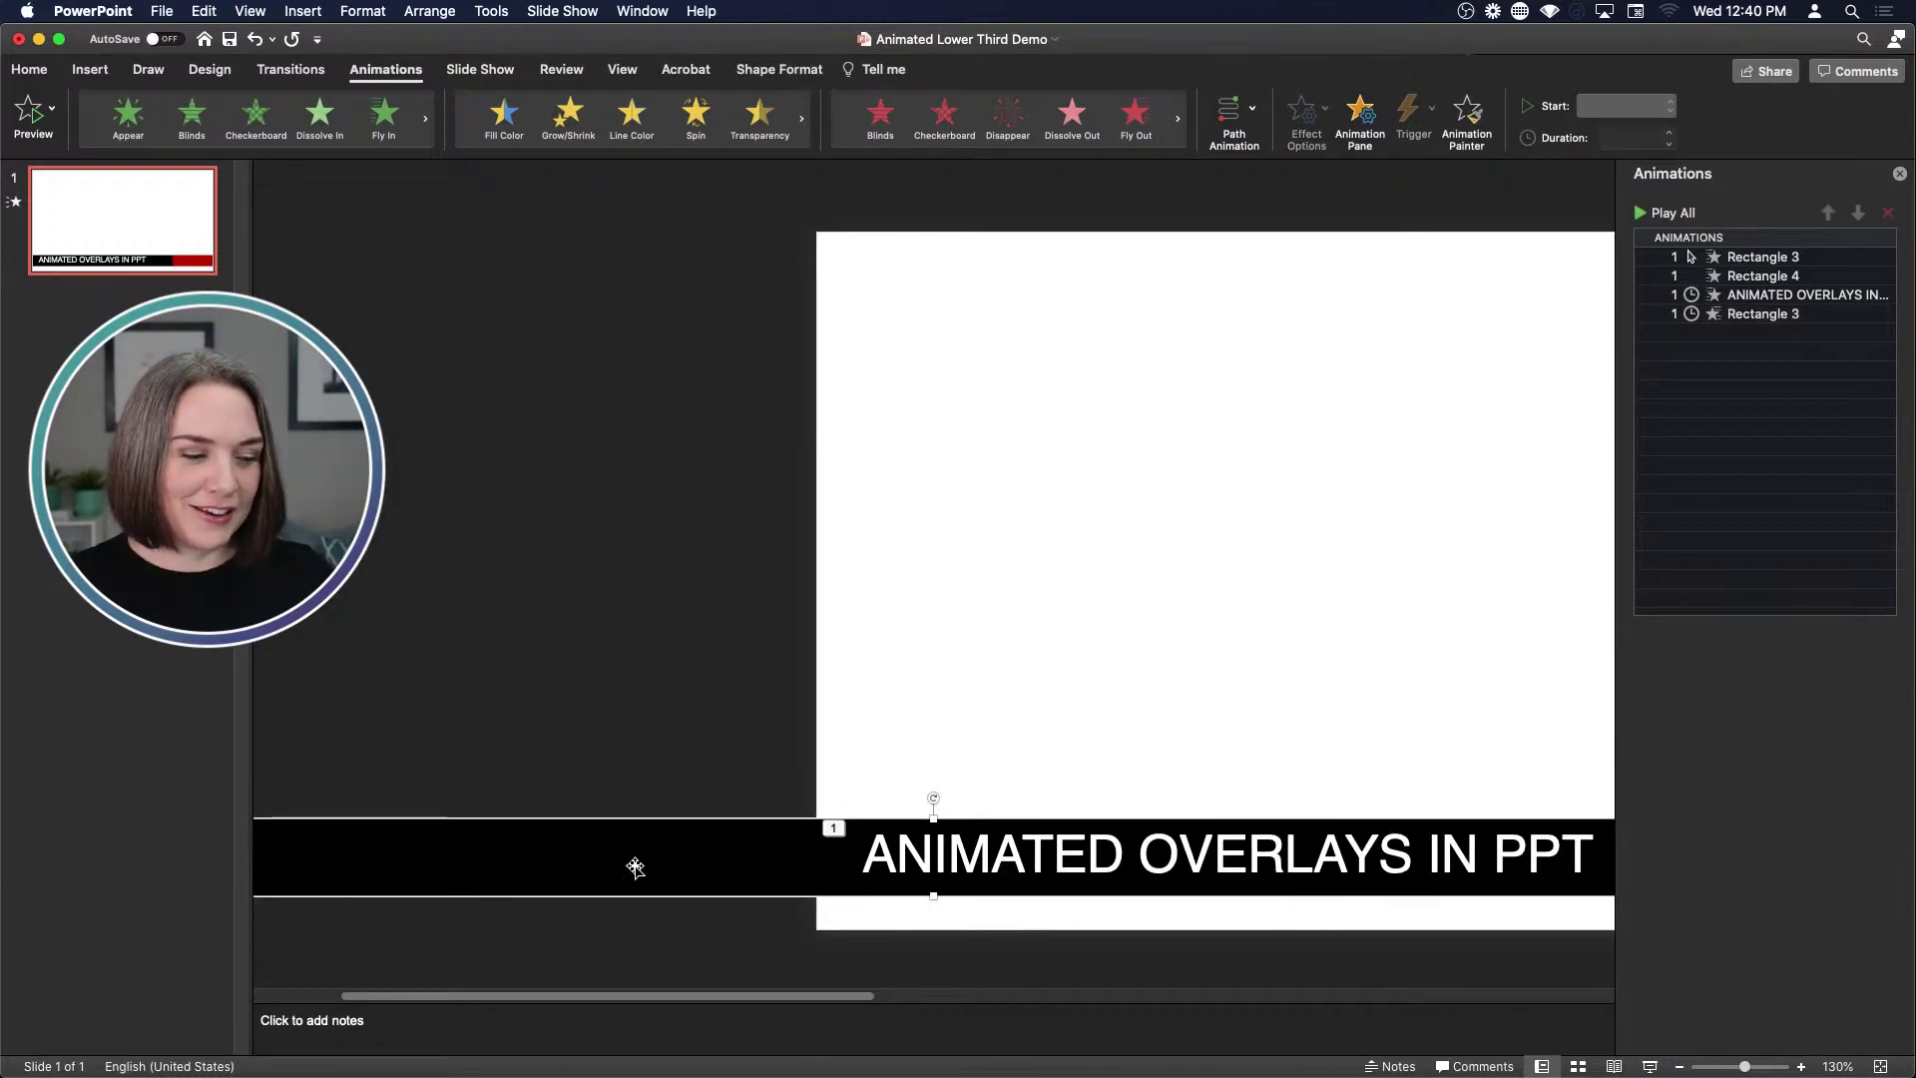
left_click_drag(754, 996, 958, 1003)
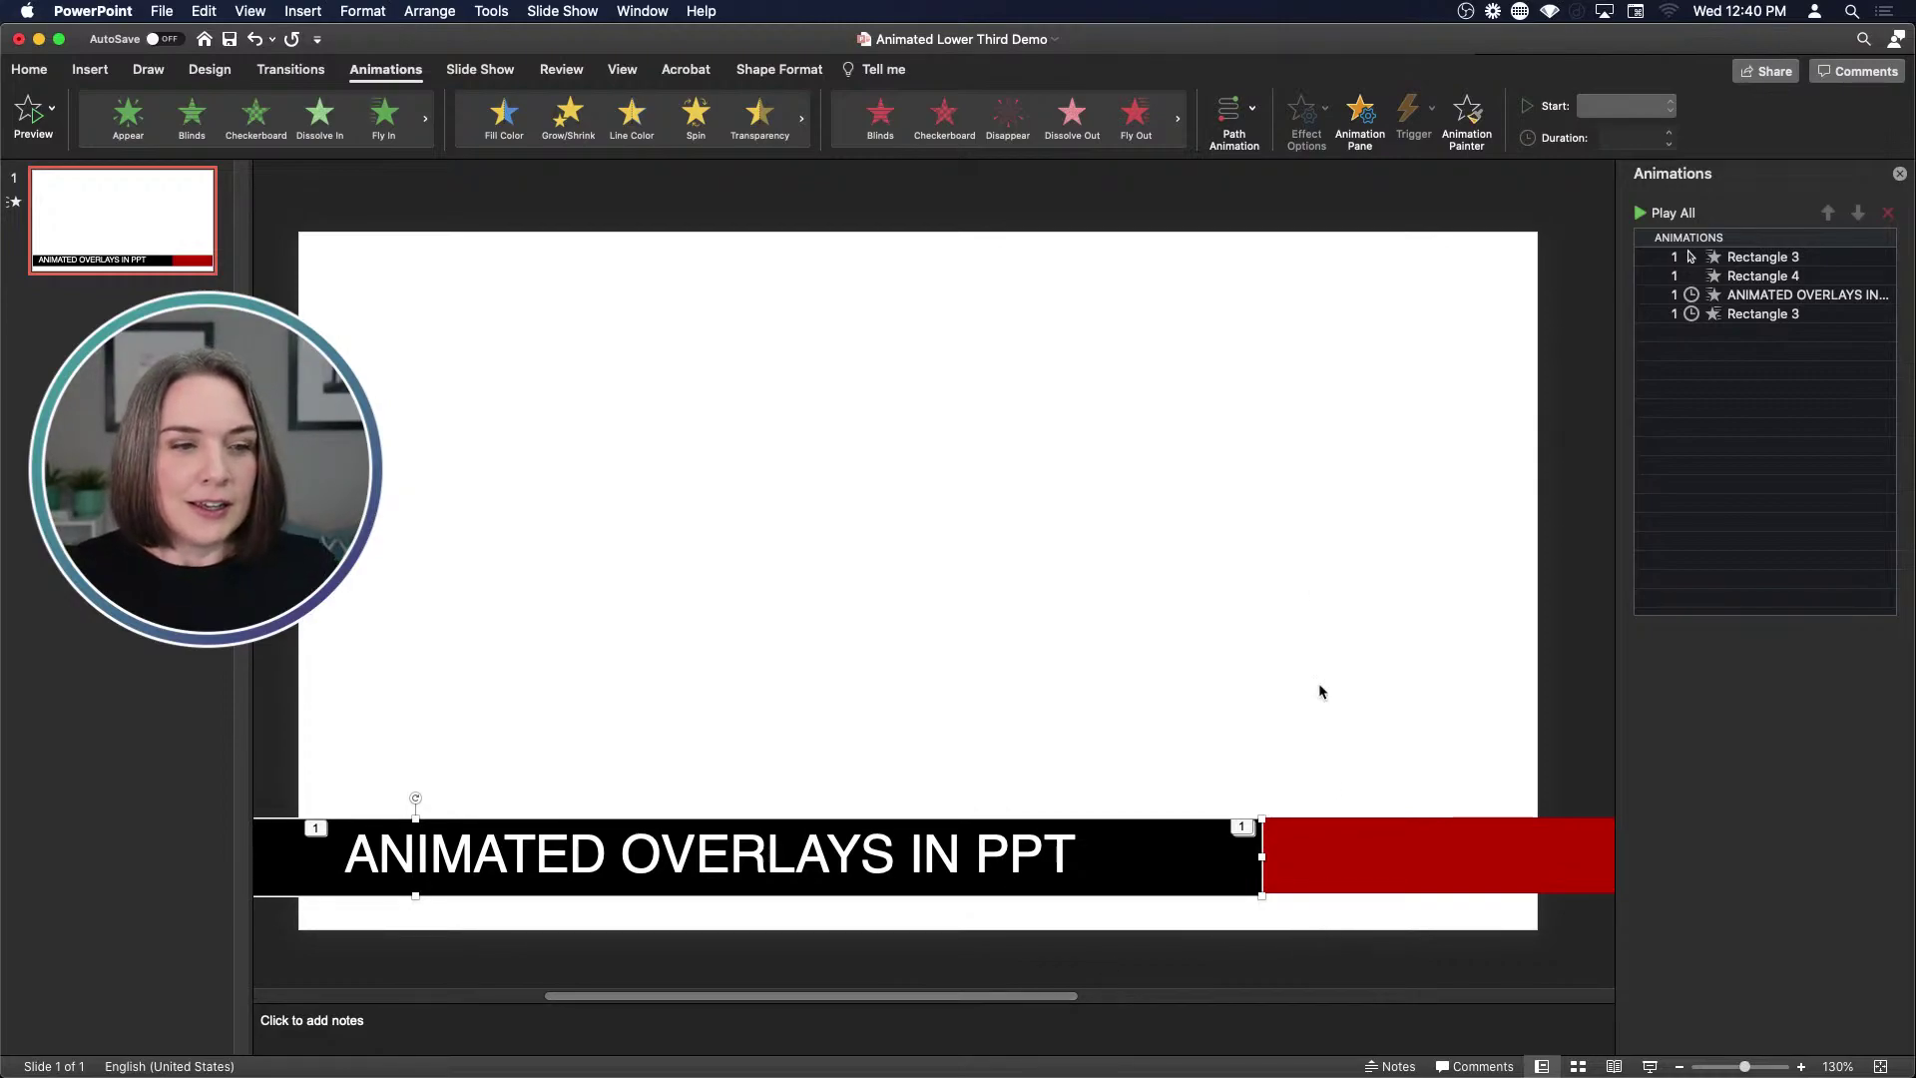
left_click(1135, 118)
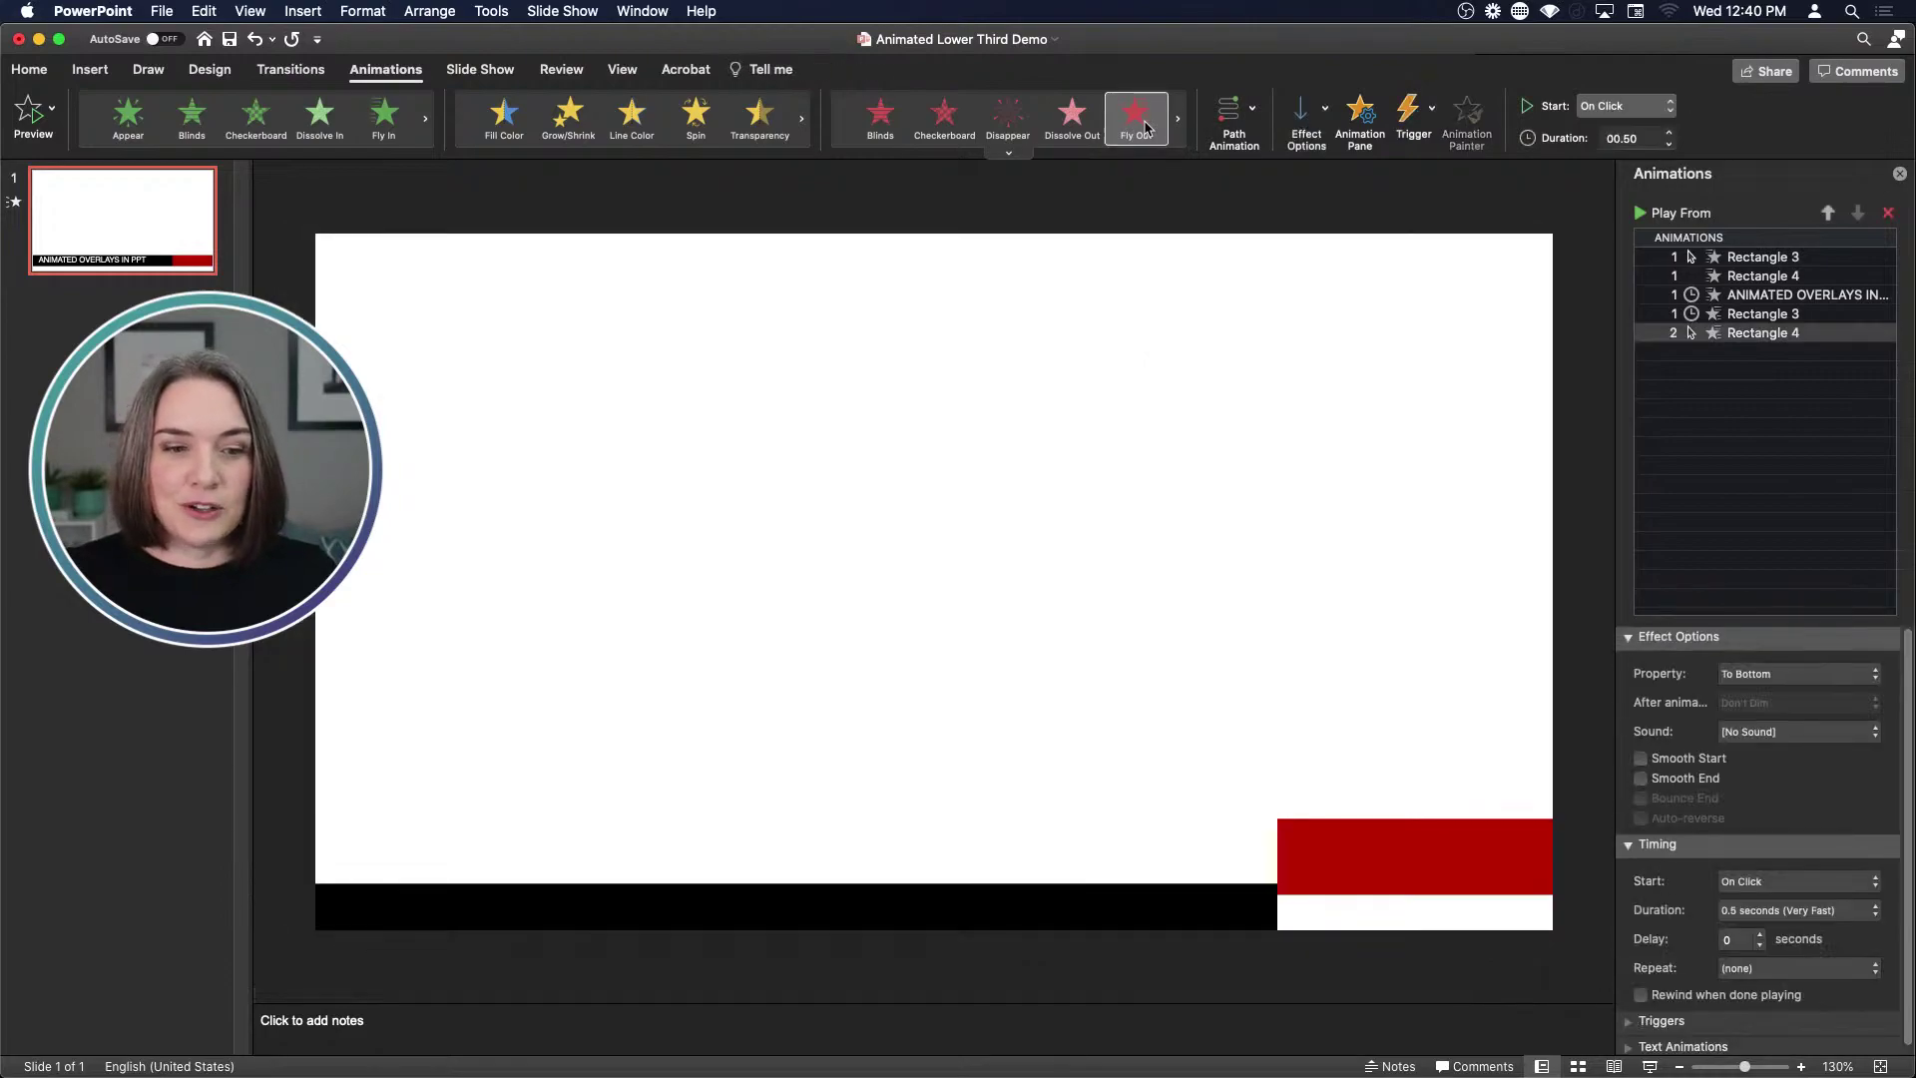
left_click(1761, 674)
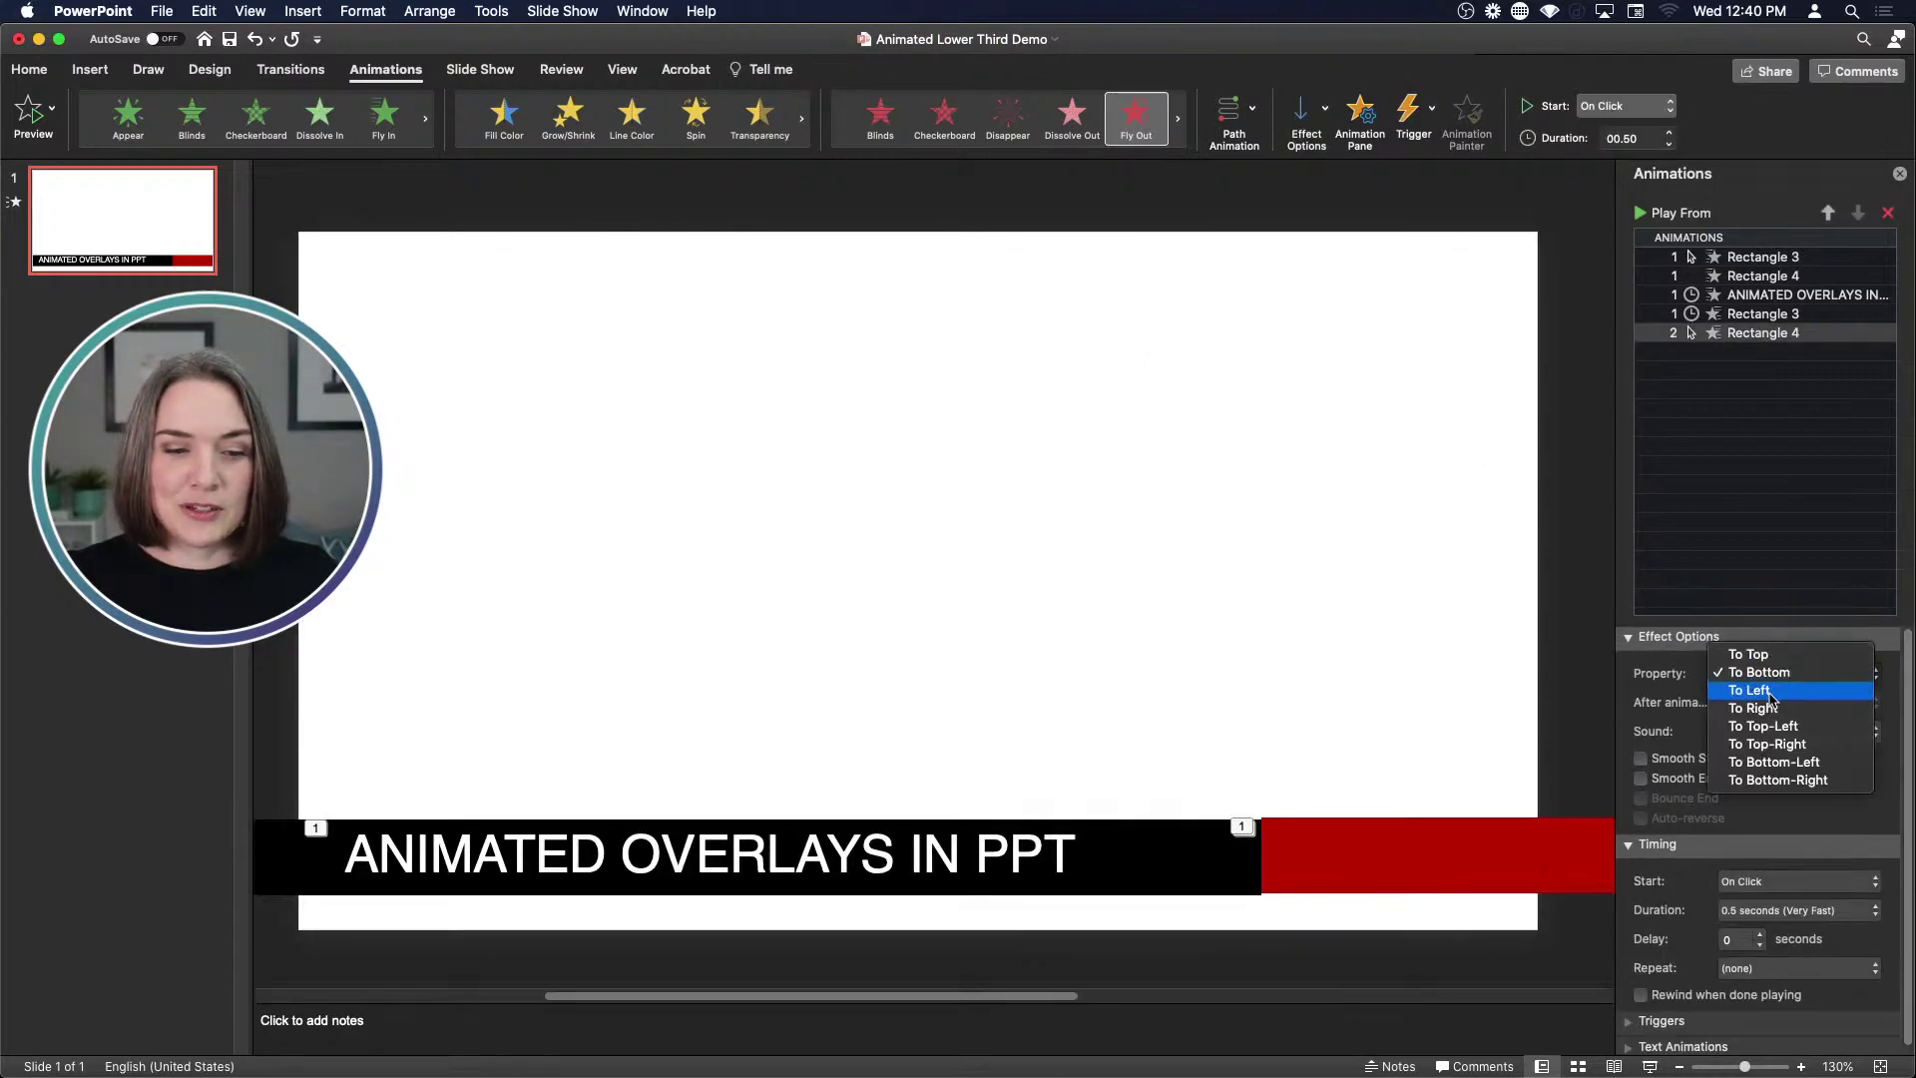
left_click(1771, 690)
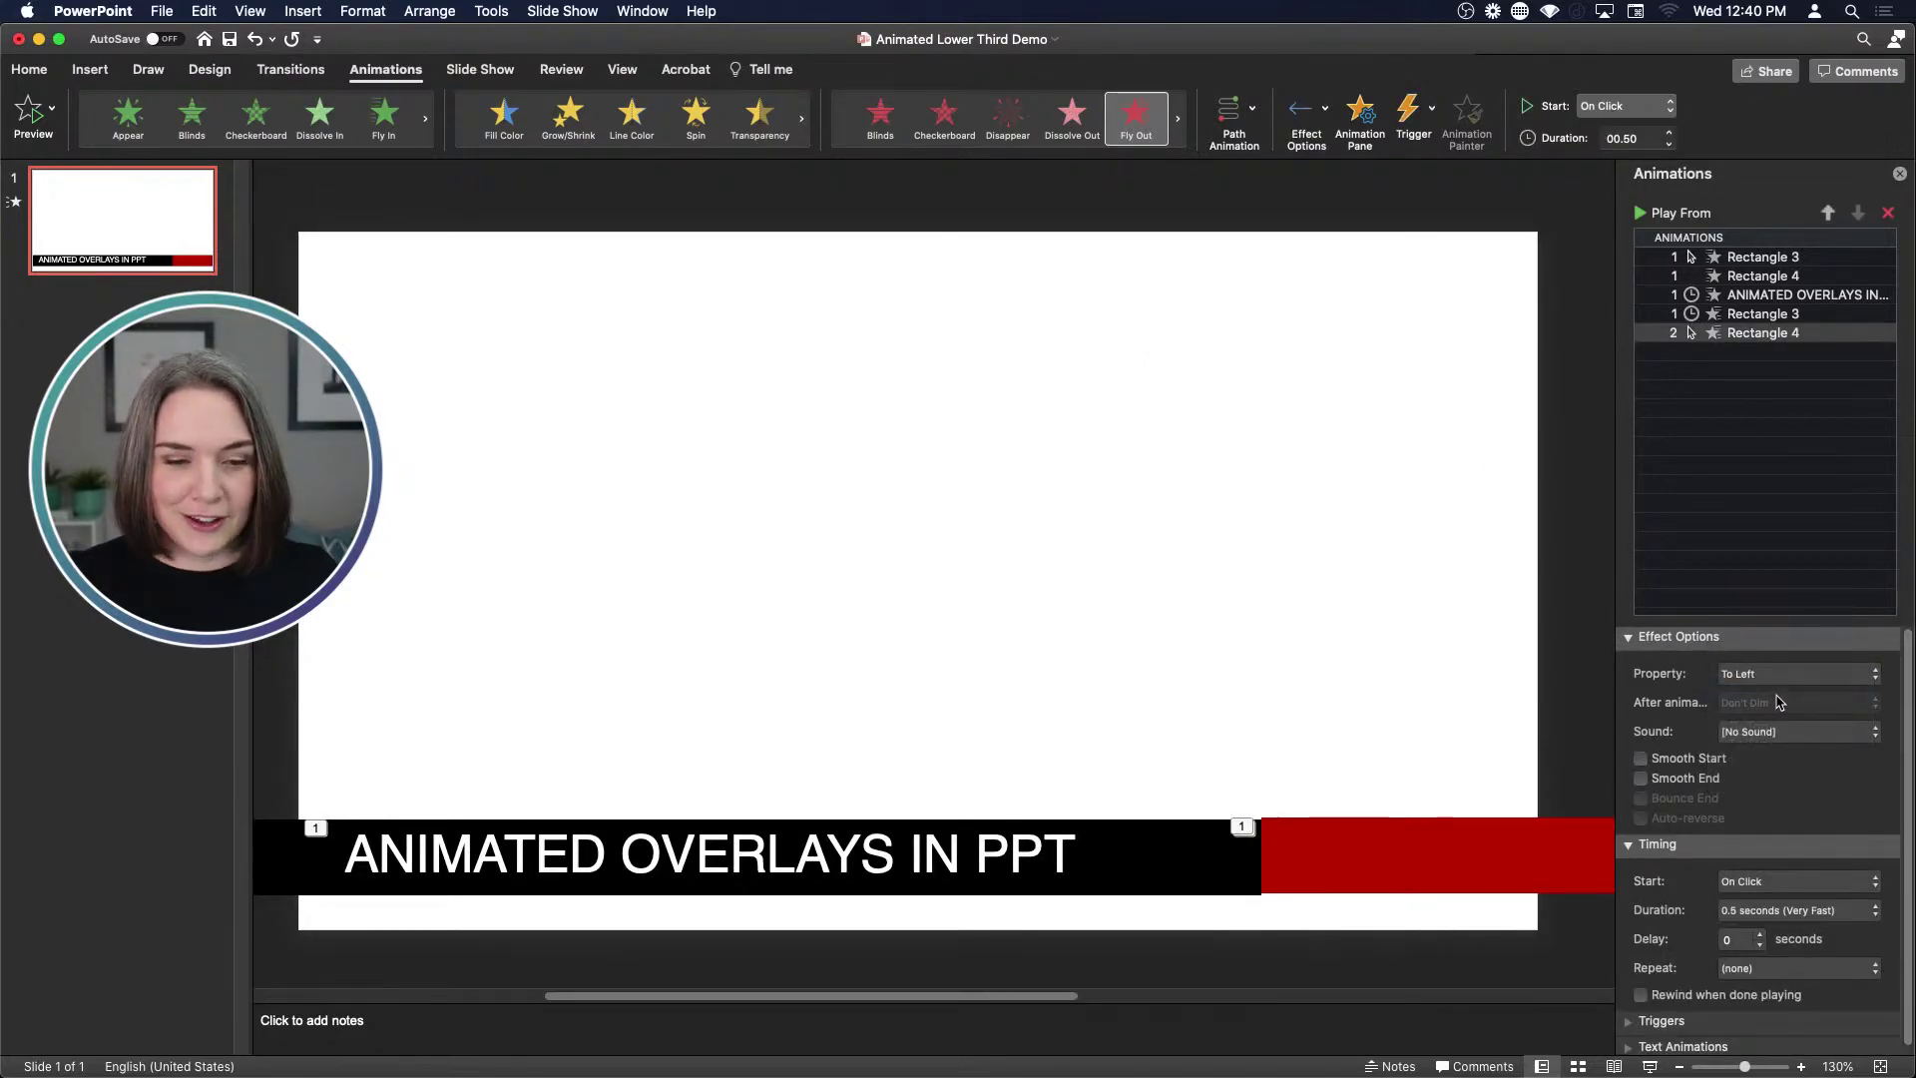
Time the black bar's Fly Out to last 1 second (Fast), starting With Previous after a 3-second delay
left_click(1808, 910)
left_click(1806, 891)
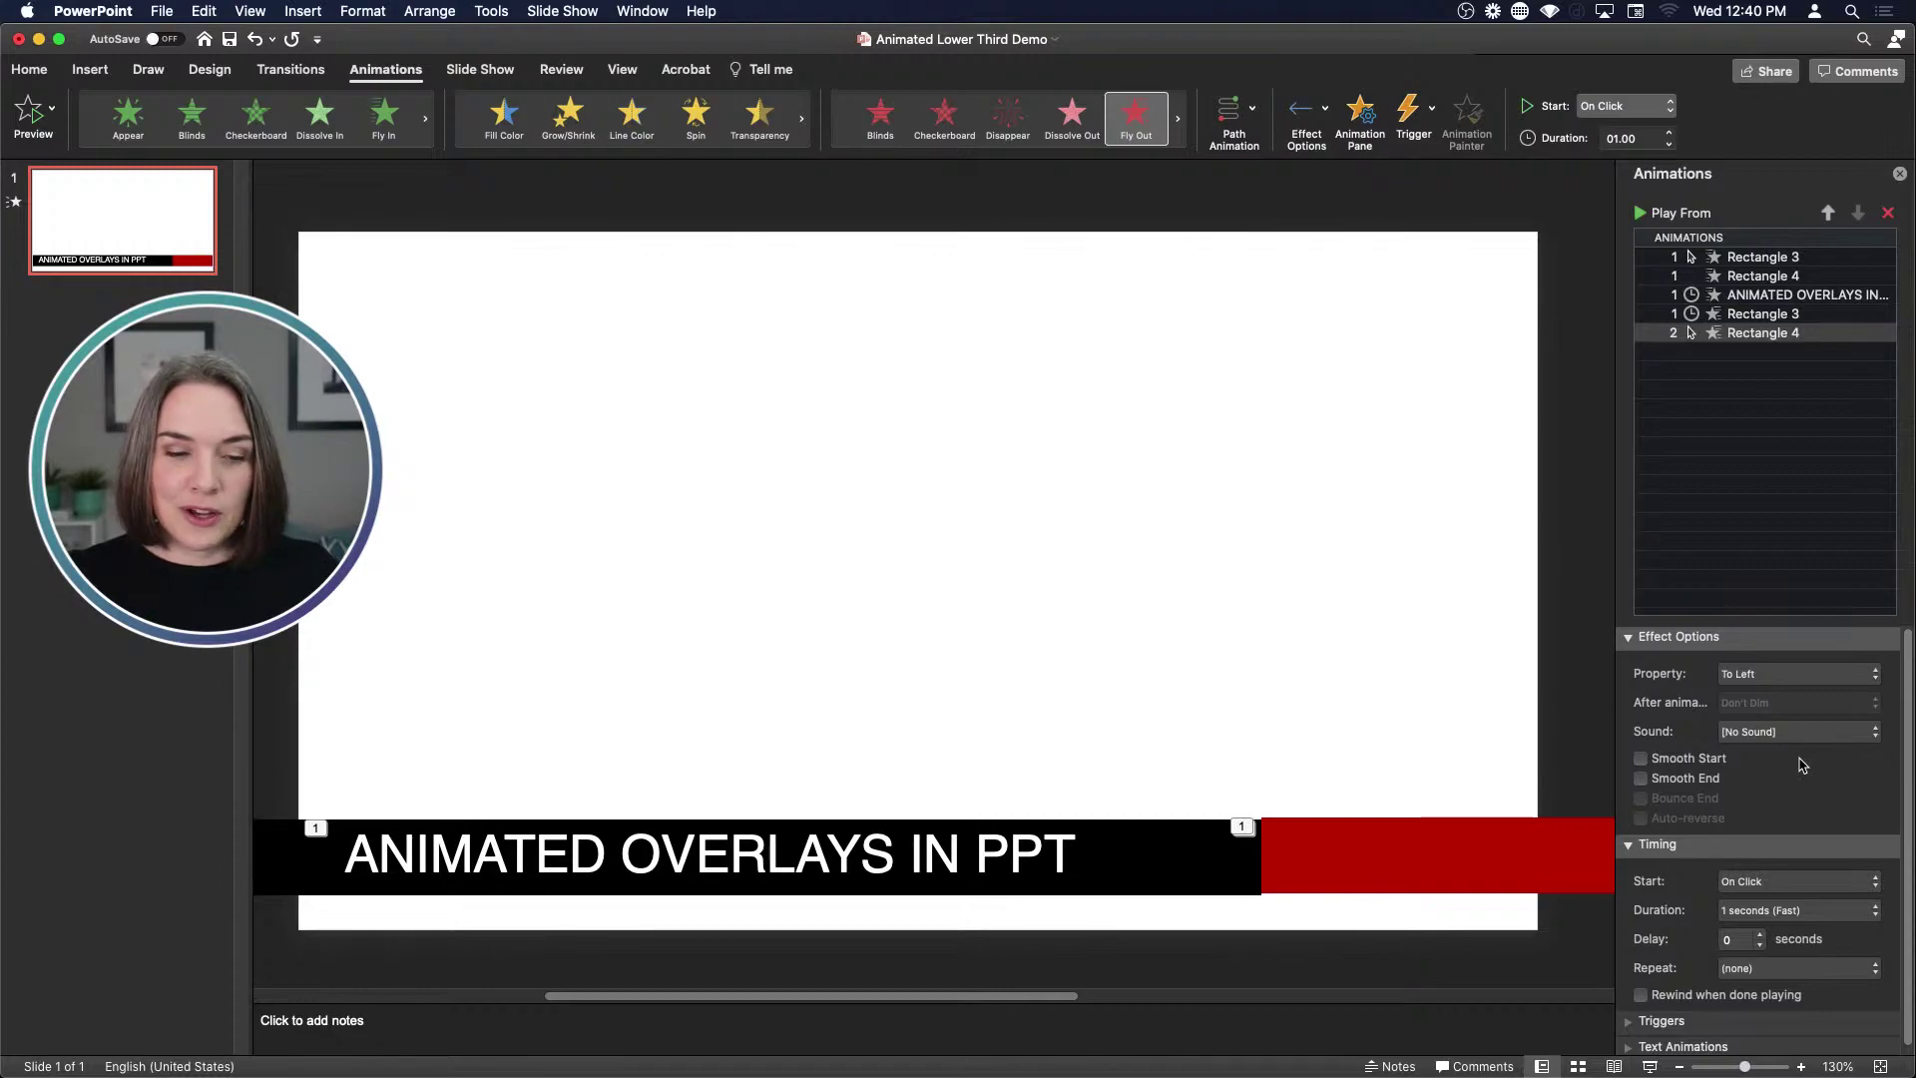
left_click(1796, 881)
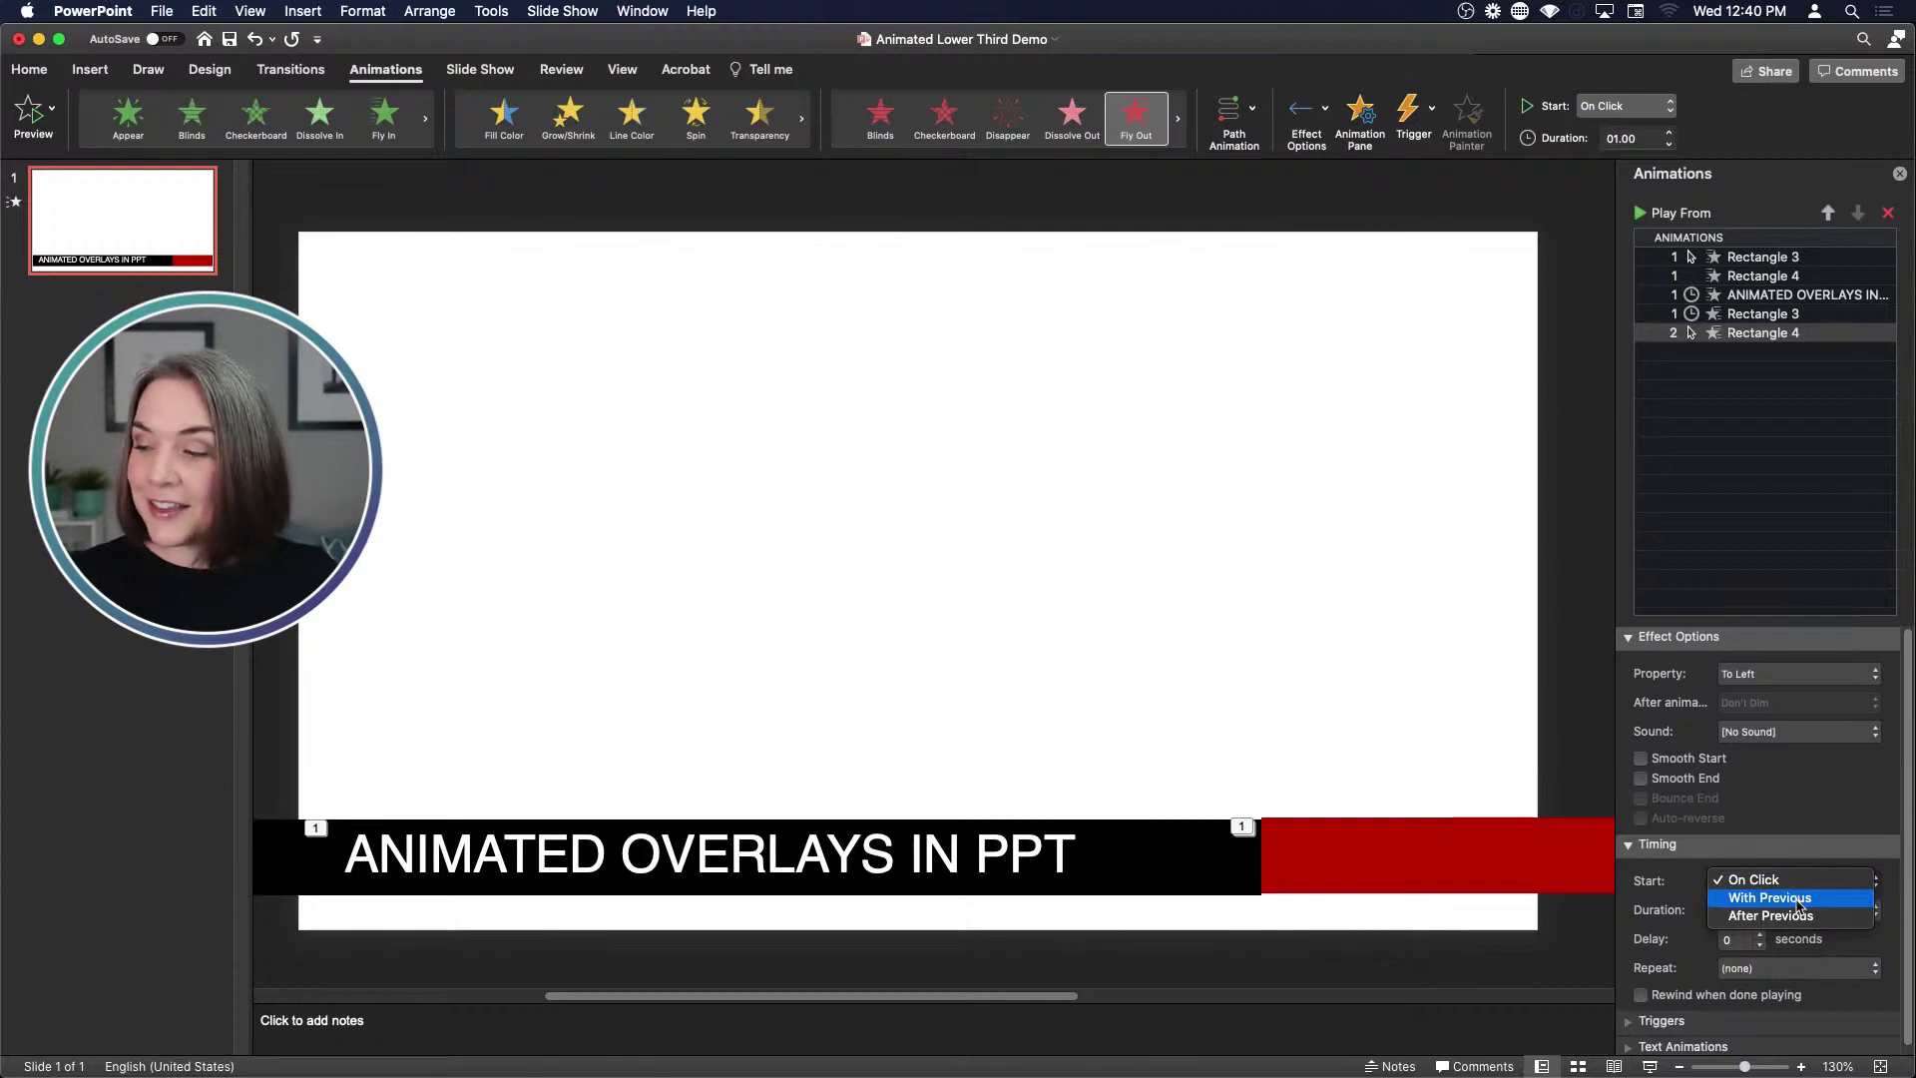
left_click(1786, 898)
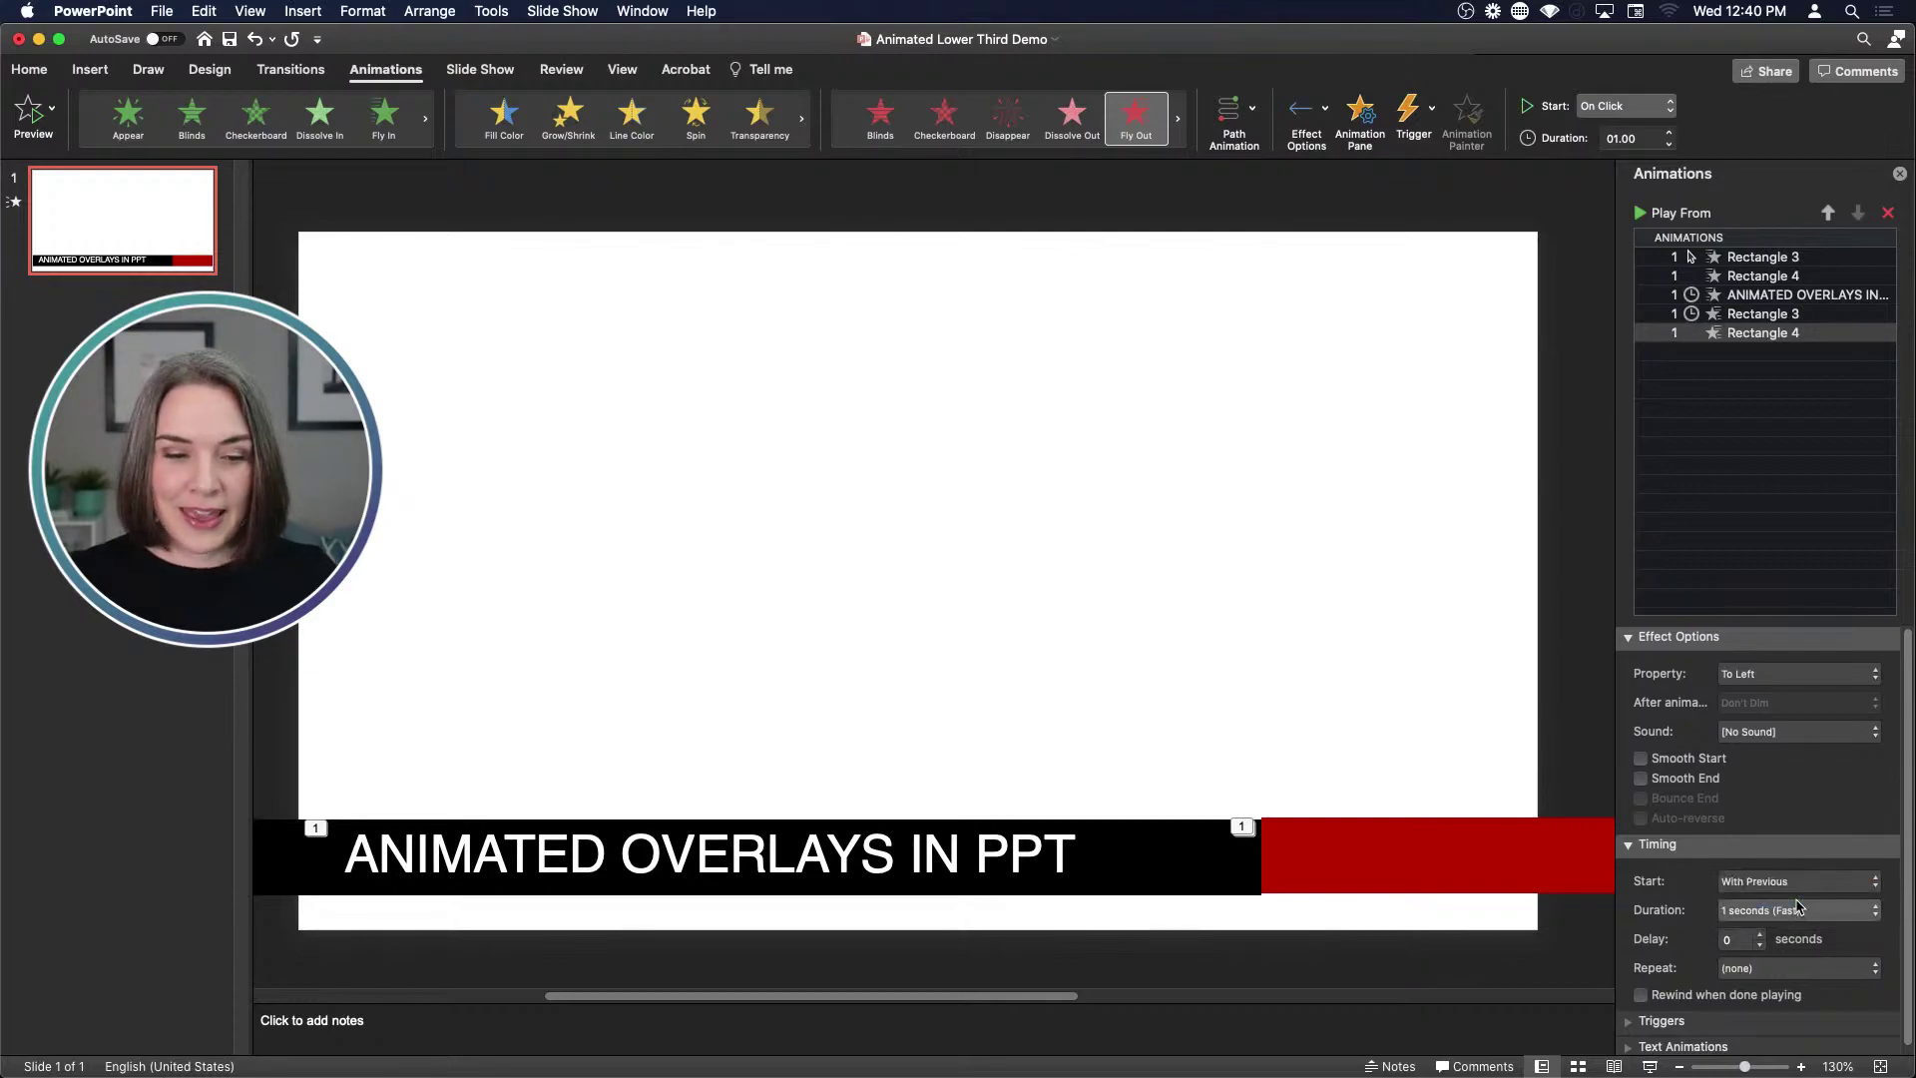
left_click(1761, 938)
left_click(1761, 938)
left_click(1761, 938)
left_click(1761, 938)
left_click(1761, 938)
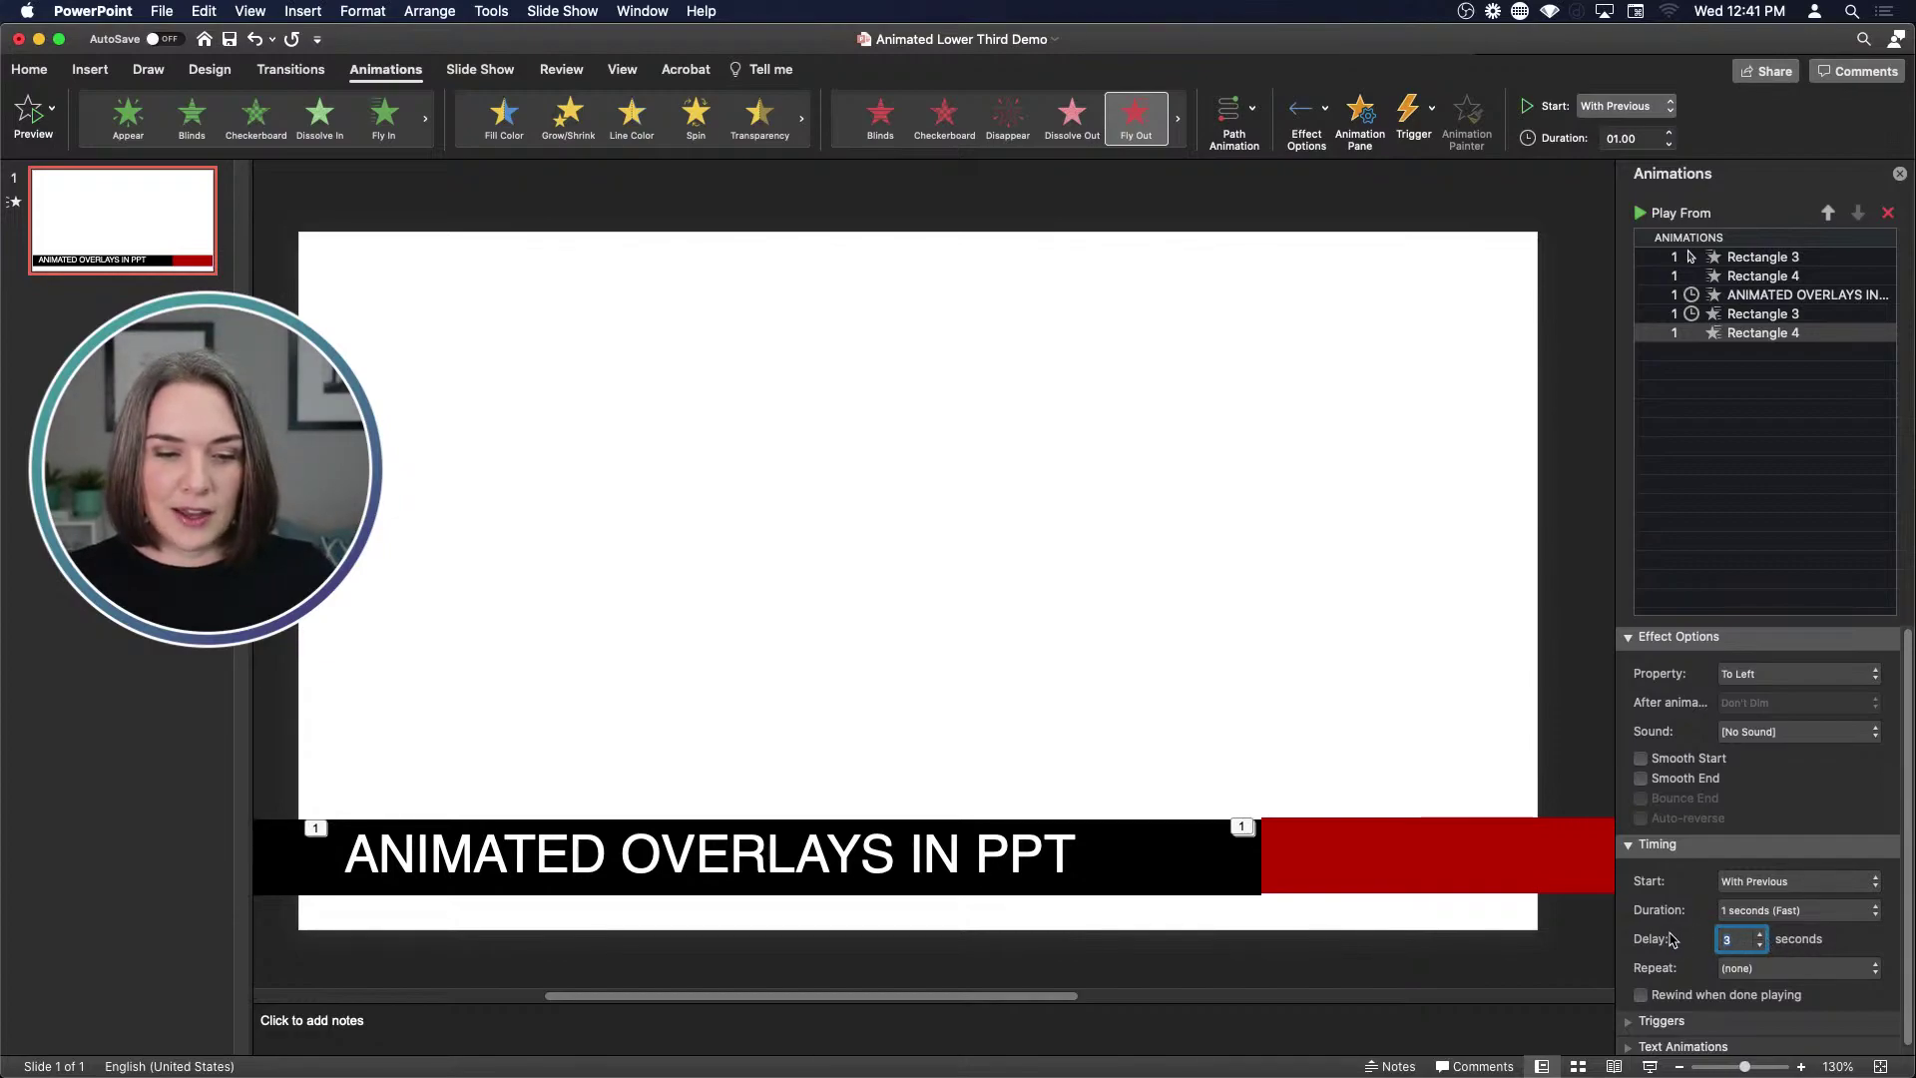
Add a Disappear exit animation to the title text, starting With Previous after a 3-second delay
left_click(935, 864)
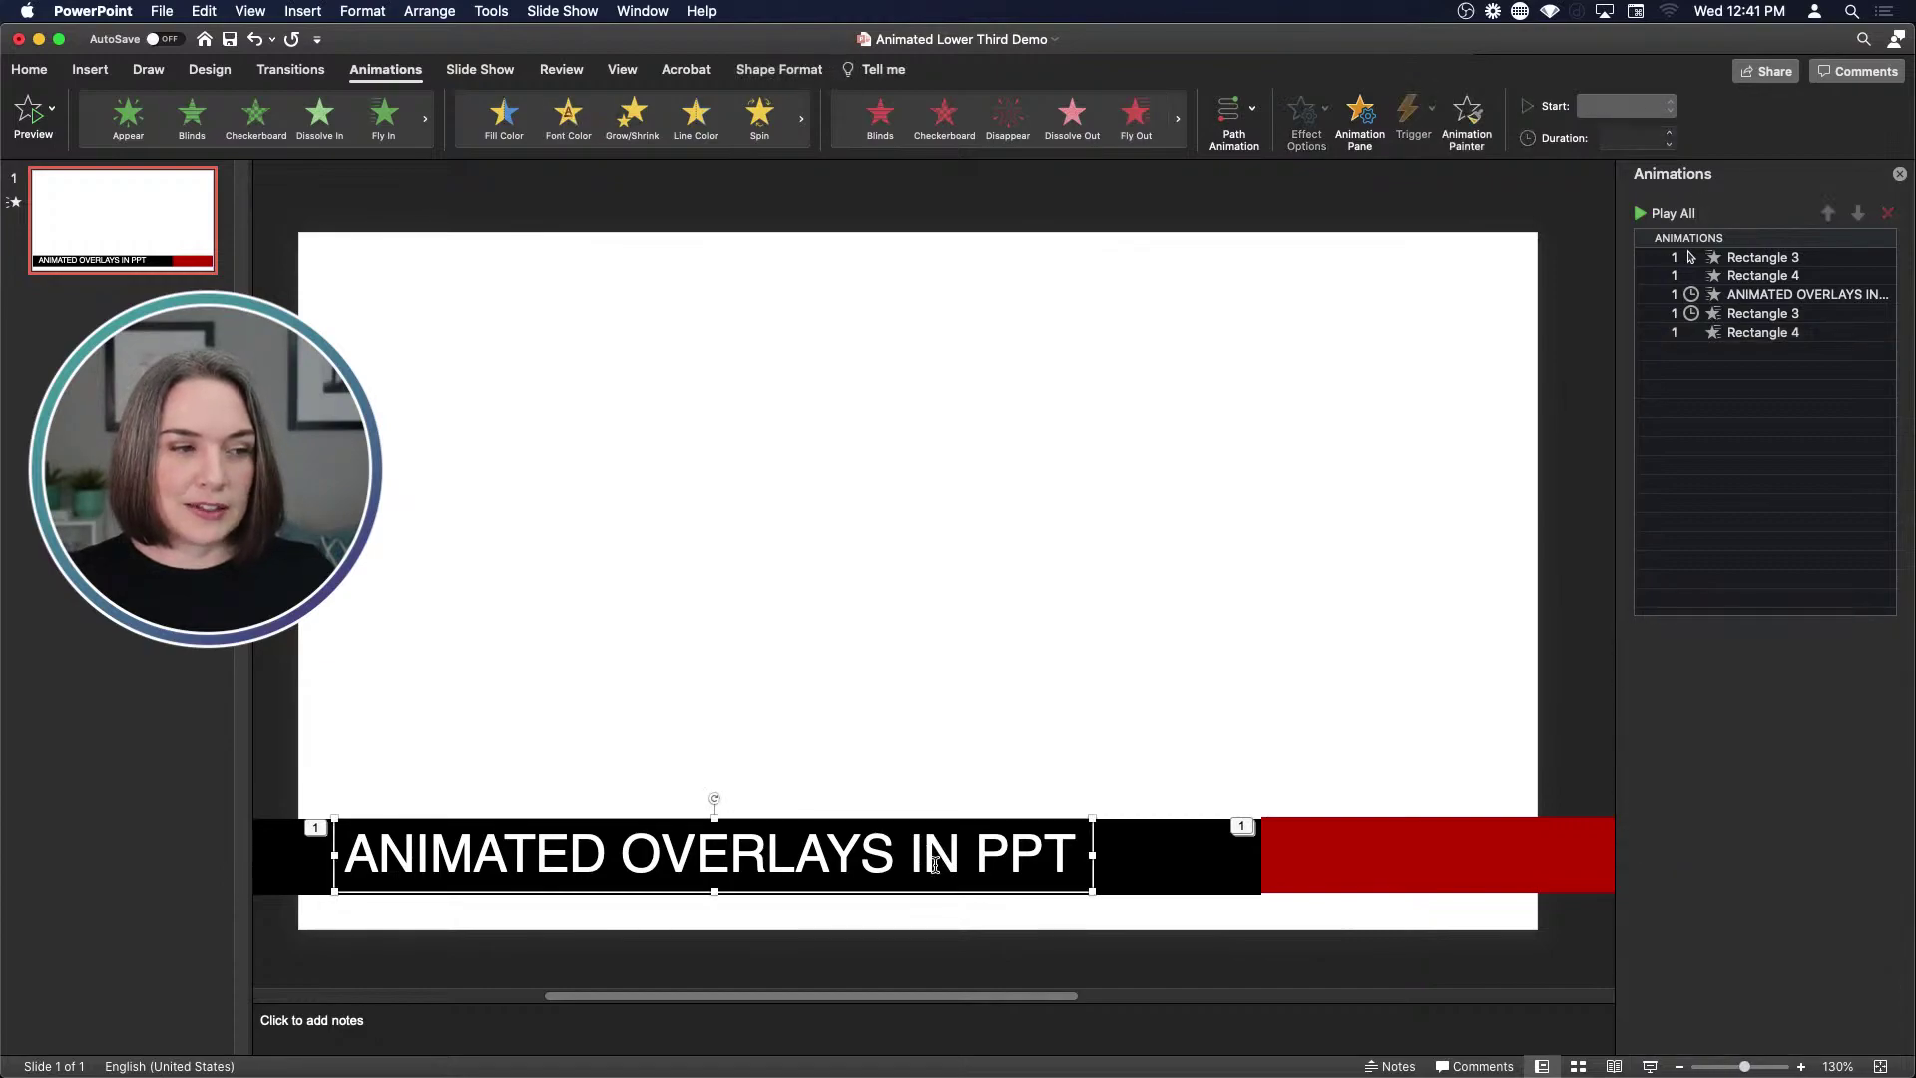
left_click(1004, 124)
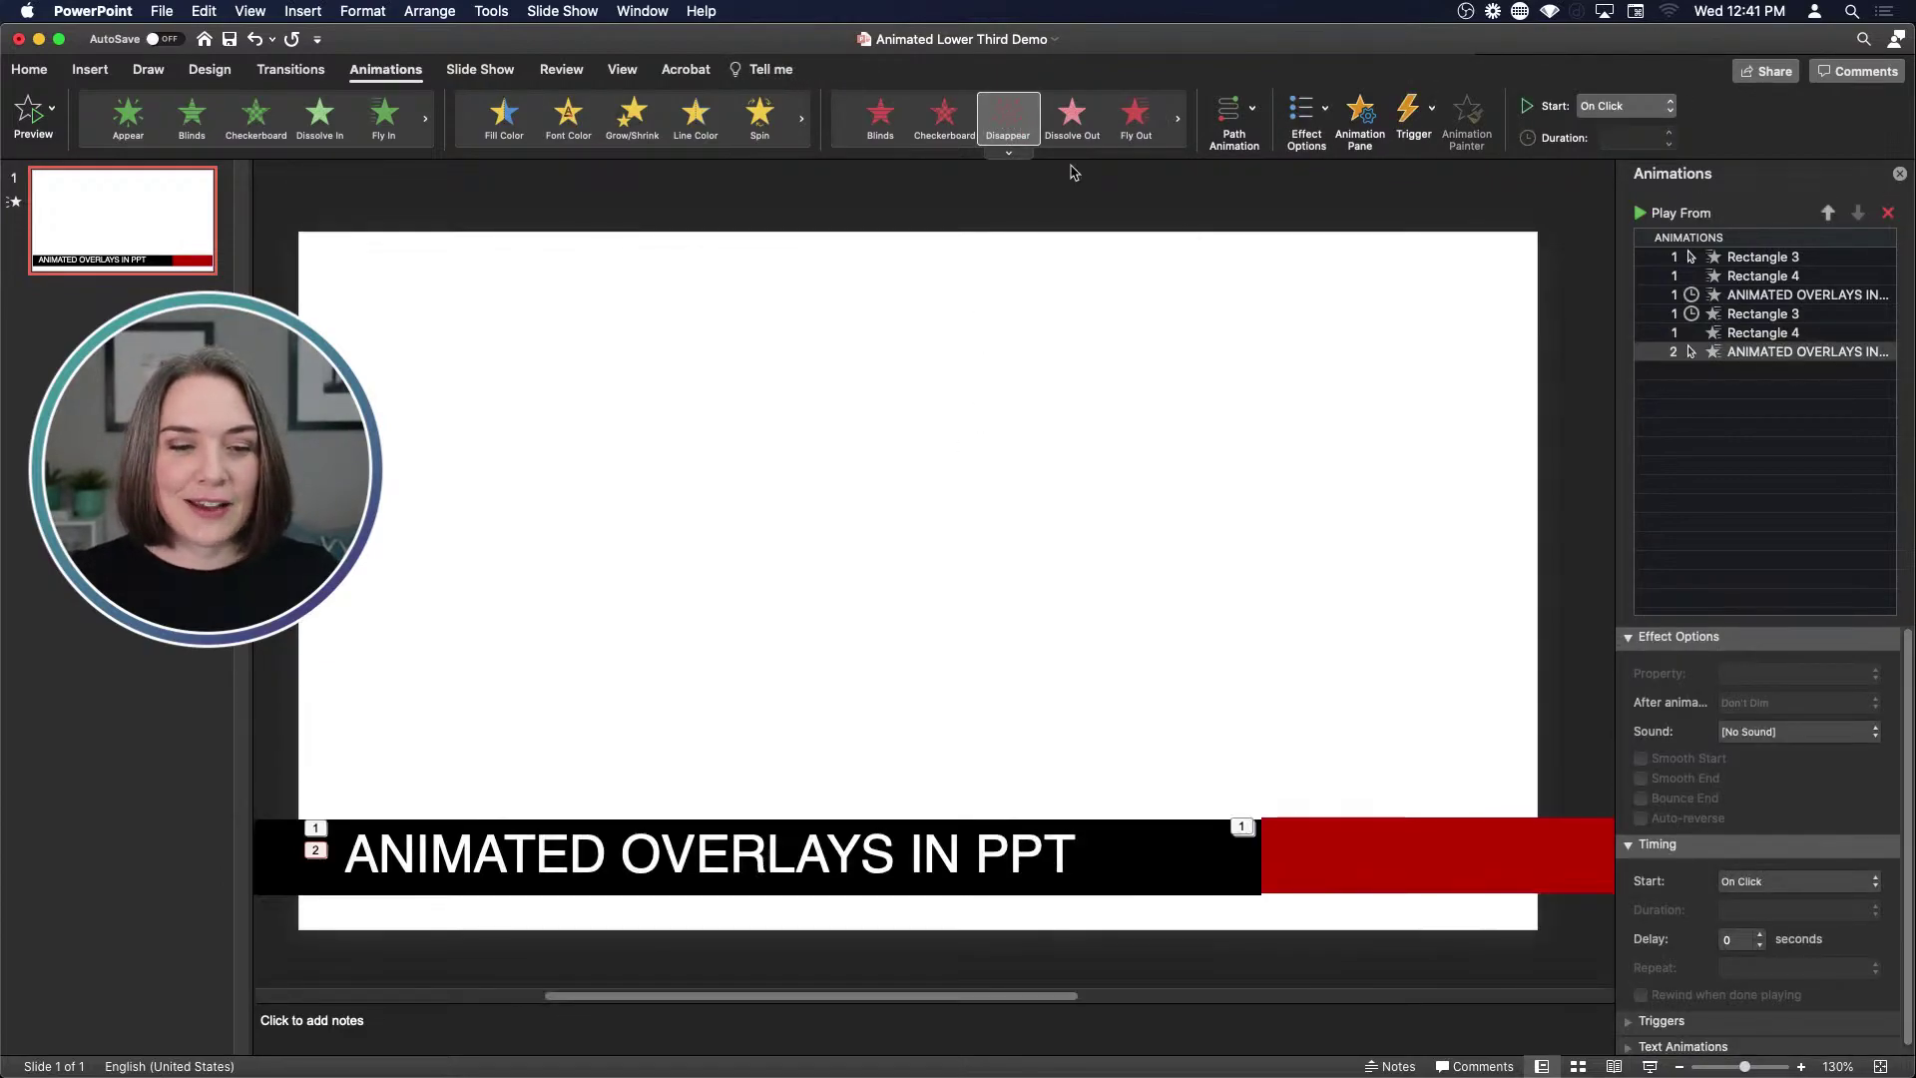
scroll(1753, 697, "down", 1)
left_click(1828, 868)
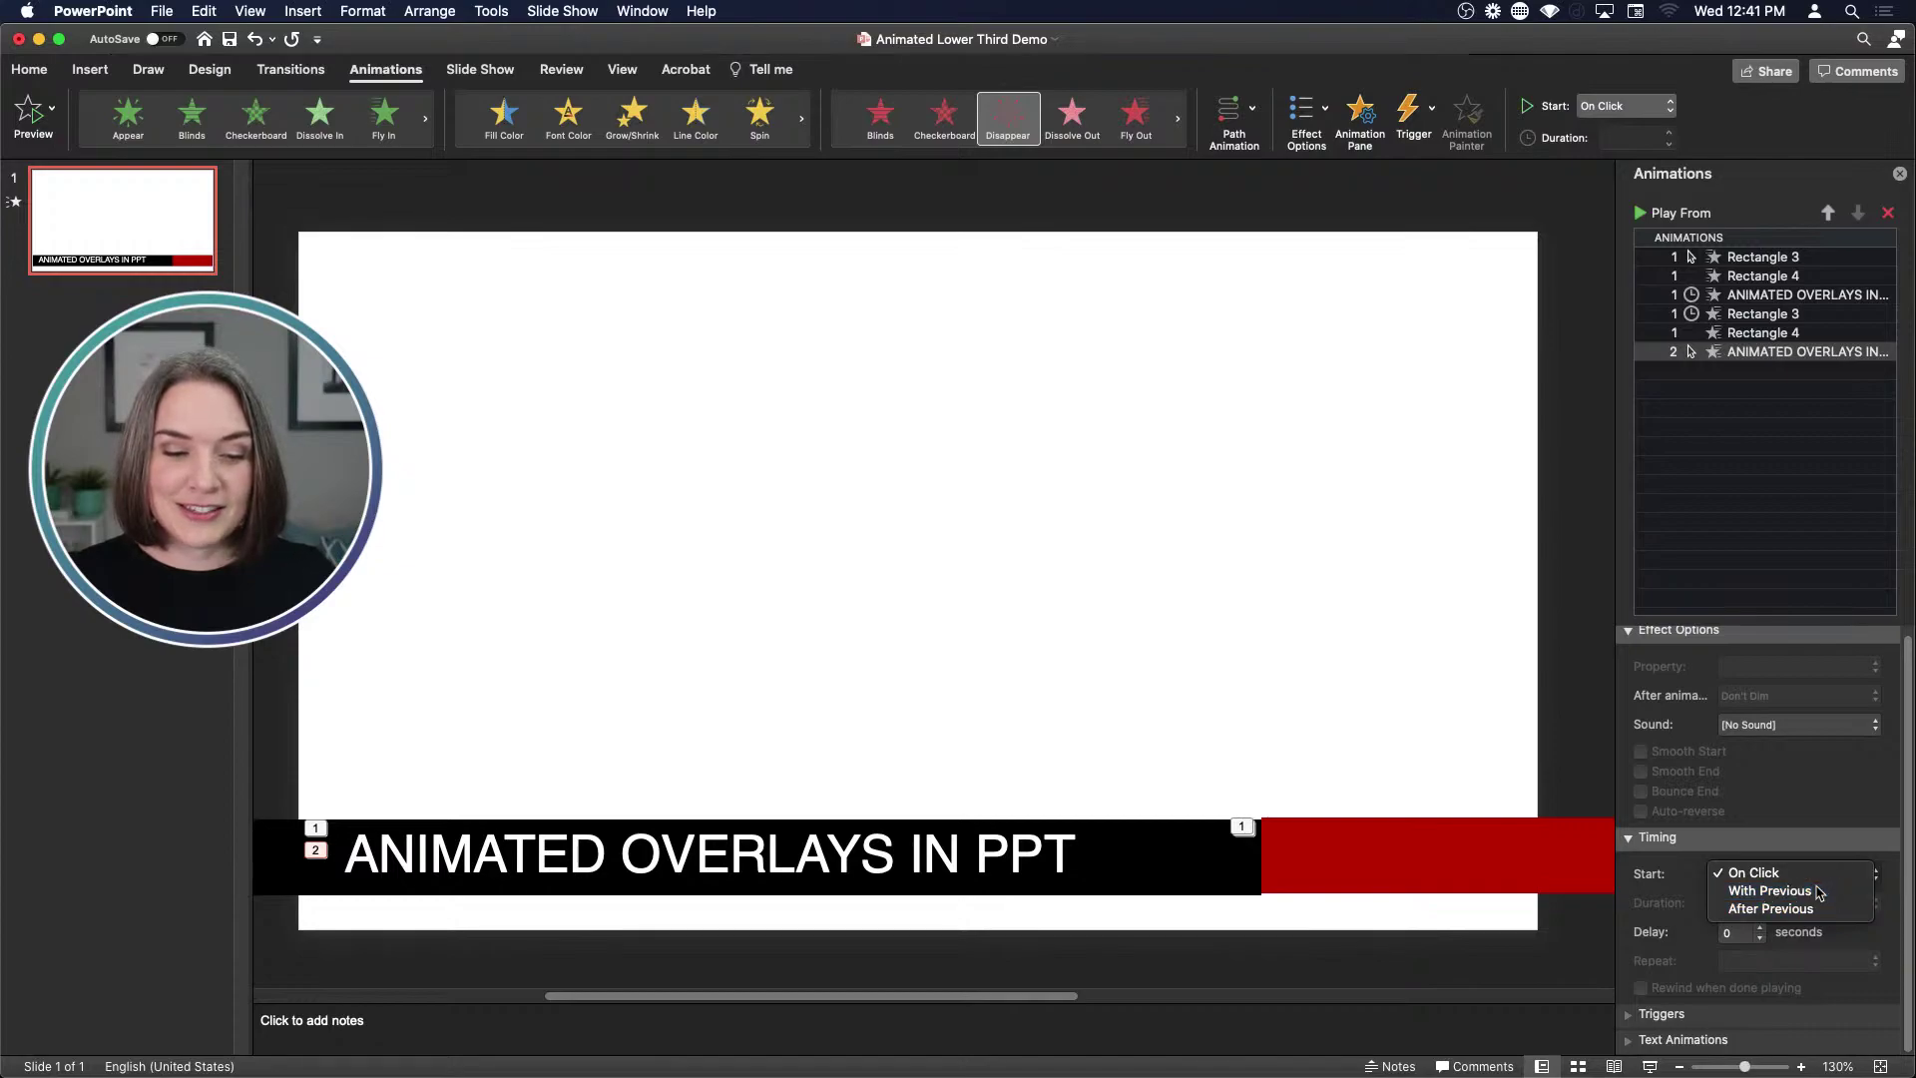
left_click(1799, 889)
left_click(1760, 927)
left_click(1760, 928)
left_click(1760, 928)
left_click(1760, 928)
left_click(1760, 928)
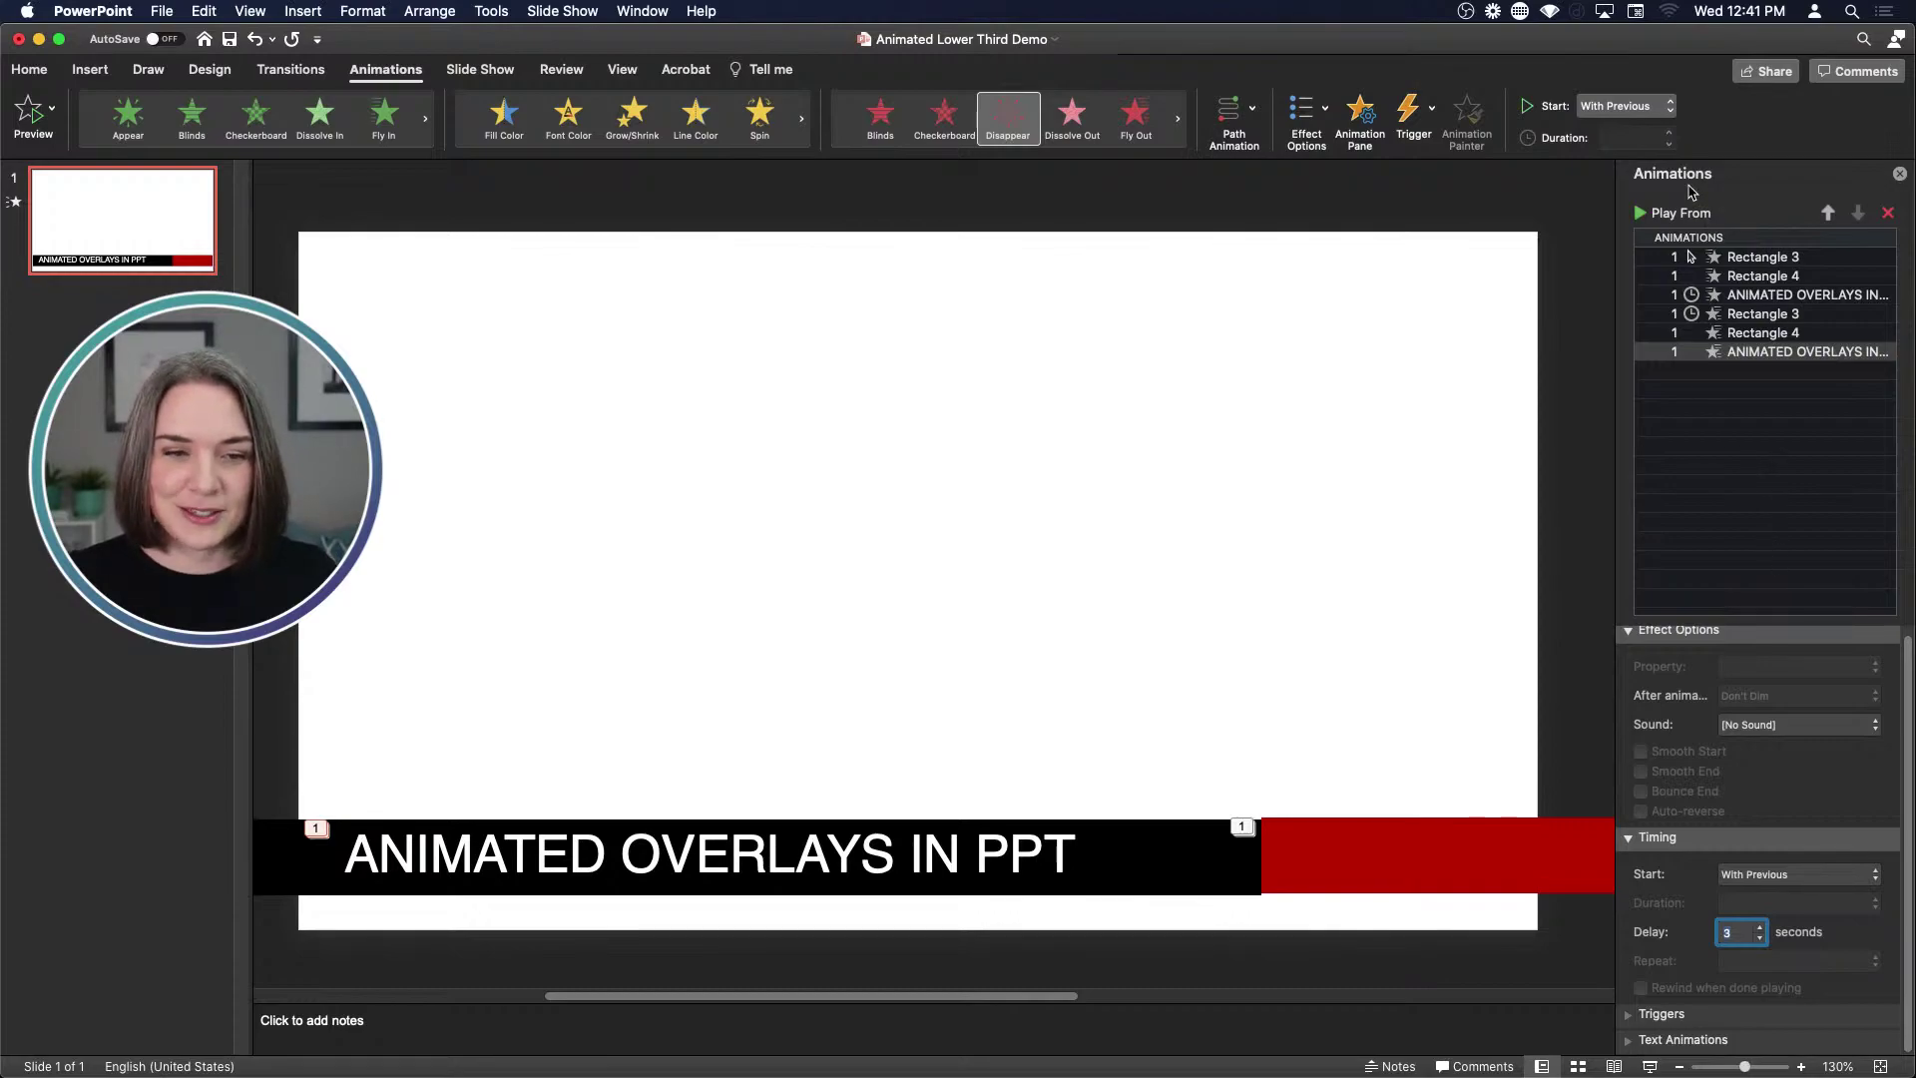
Nudge the red bar flush and level with the end of the black bar, and play the whole animation sequence
left_click(1688, 257)
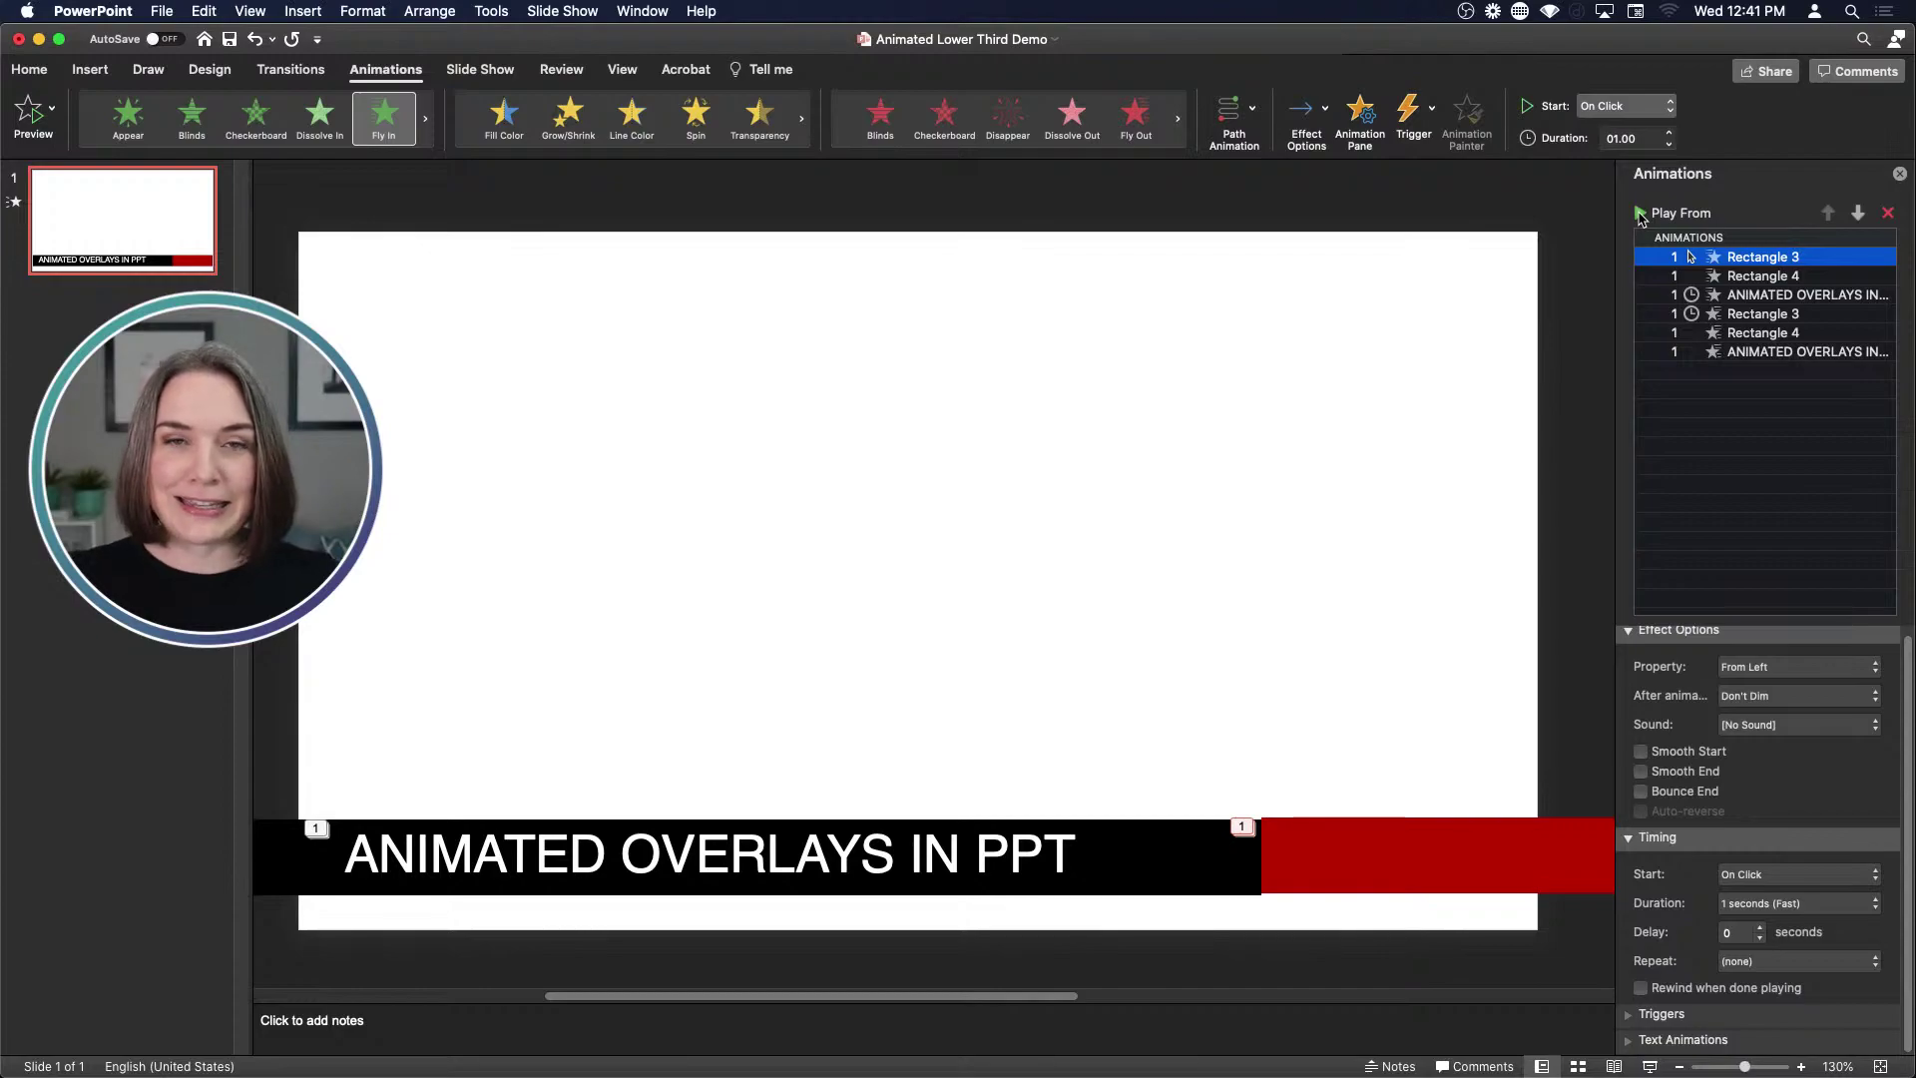
left_click(1402, 845)
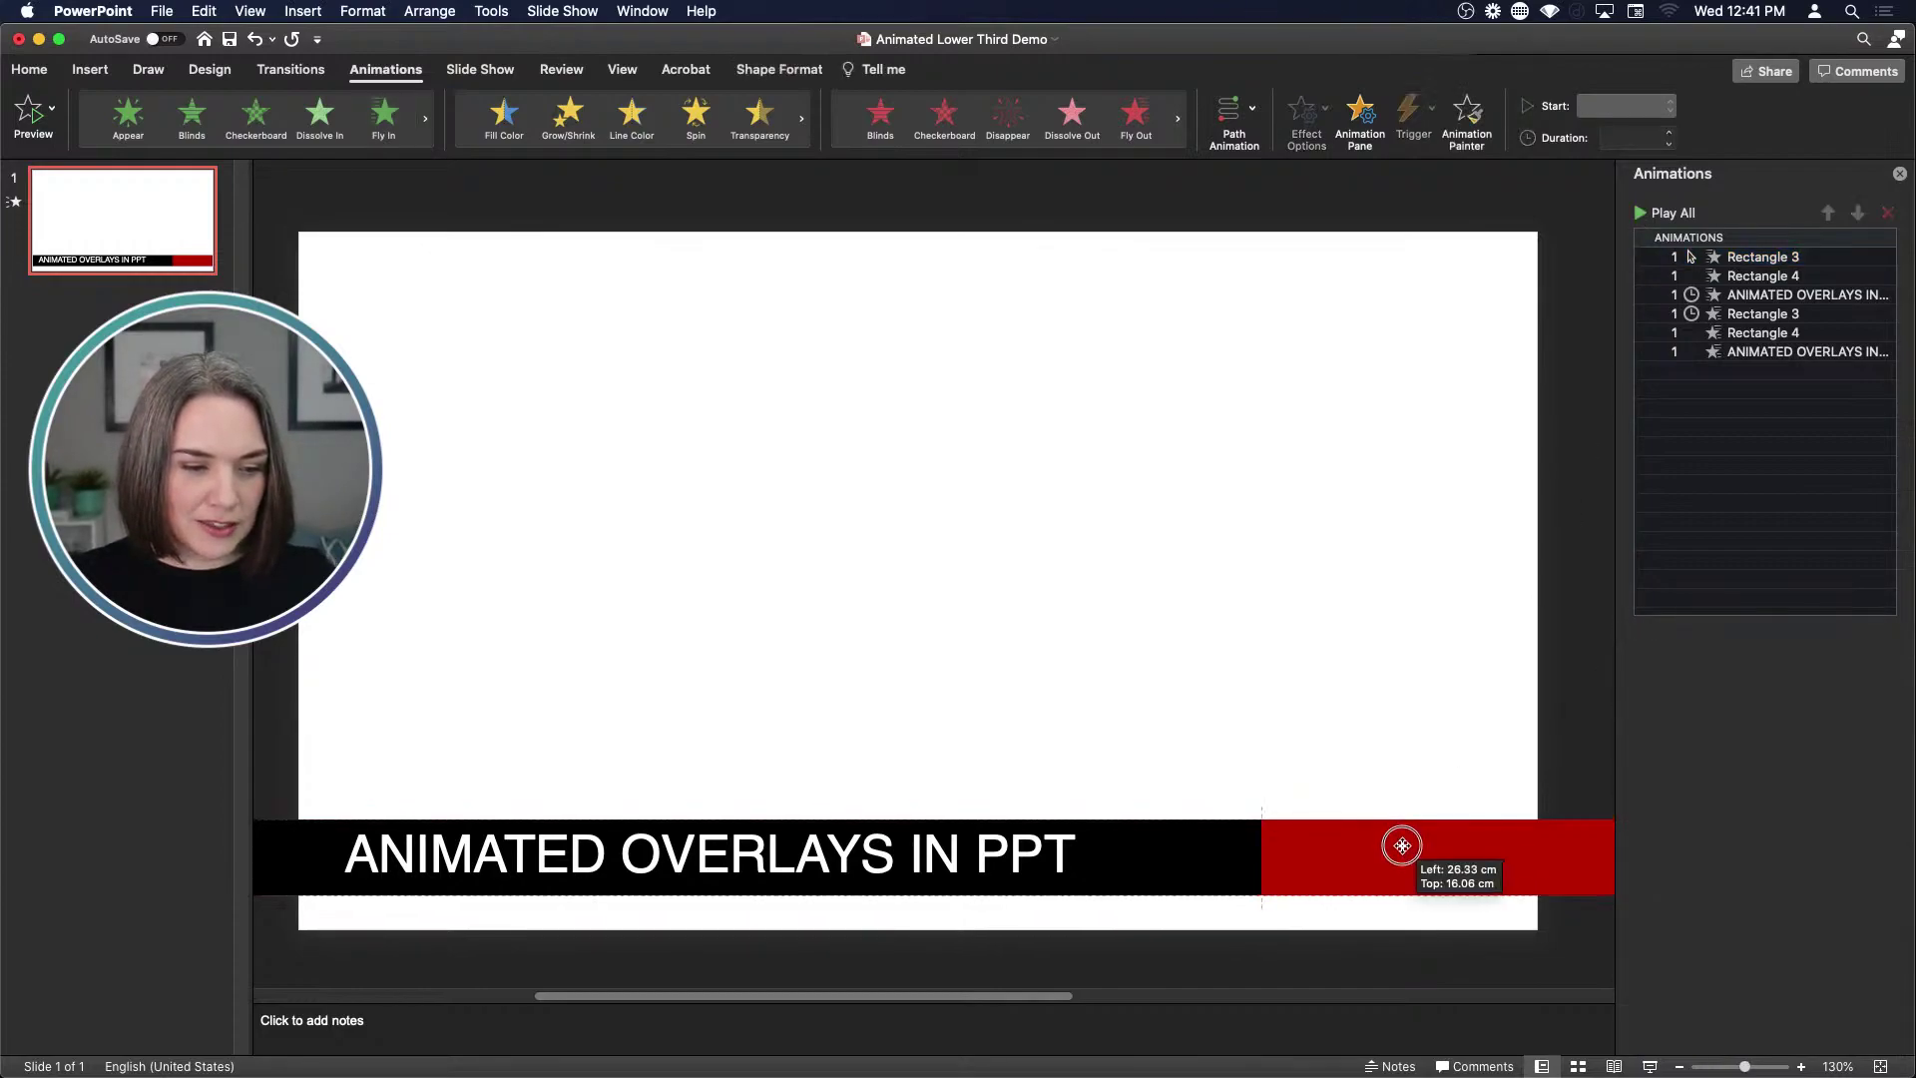
left_click(1641, 213)
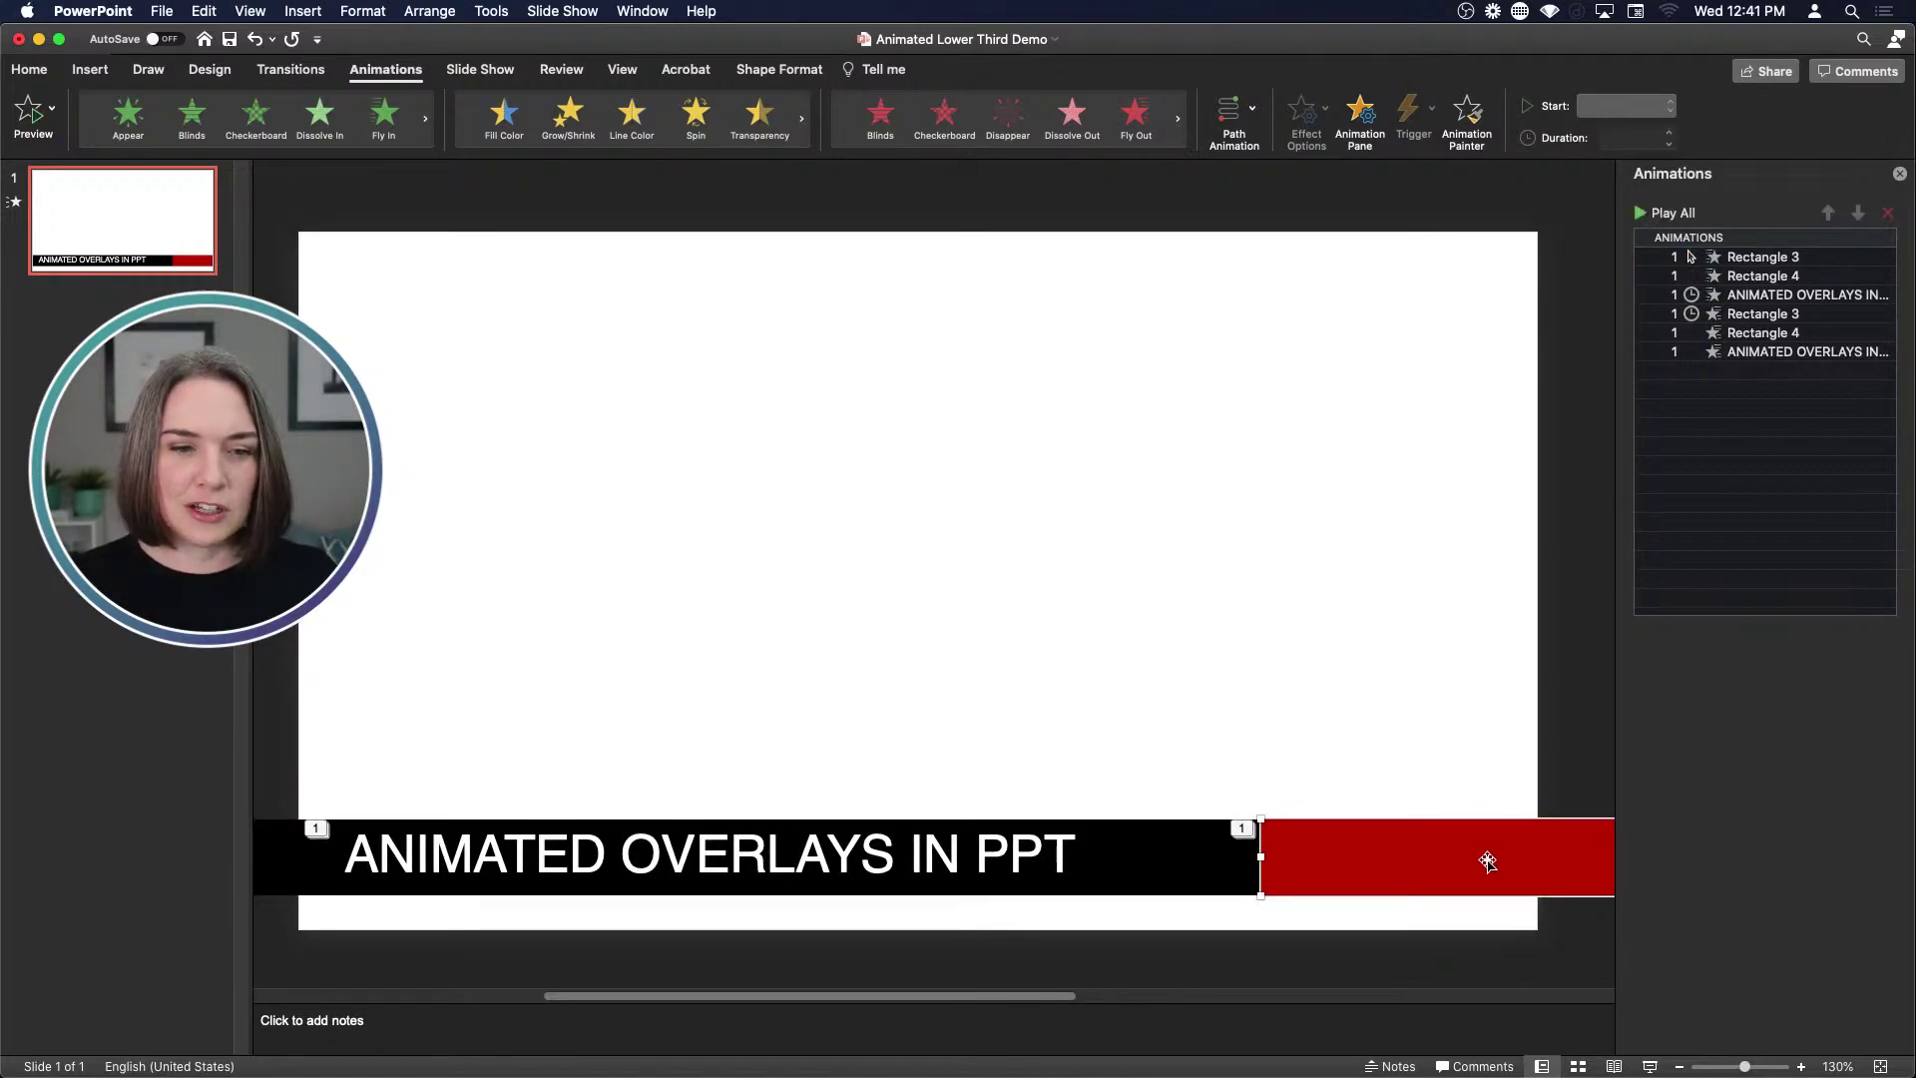
Enable Smooth End on the Fly In animations of both the red and black bars, and preview the sequence from the first animation
left_click(1776, 257)
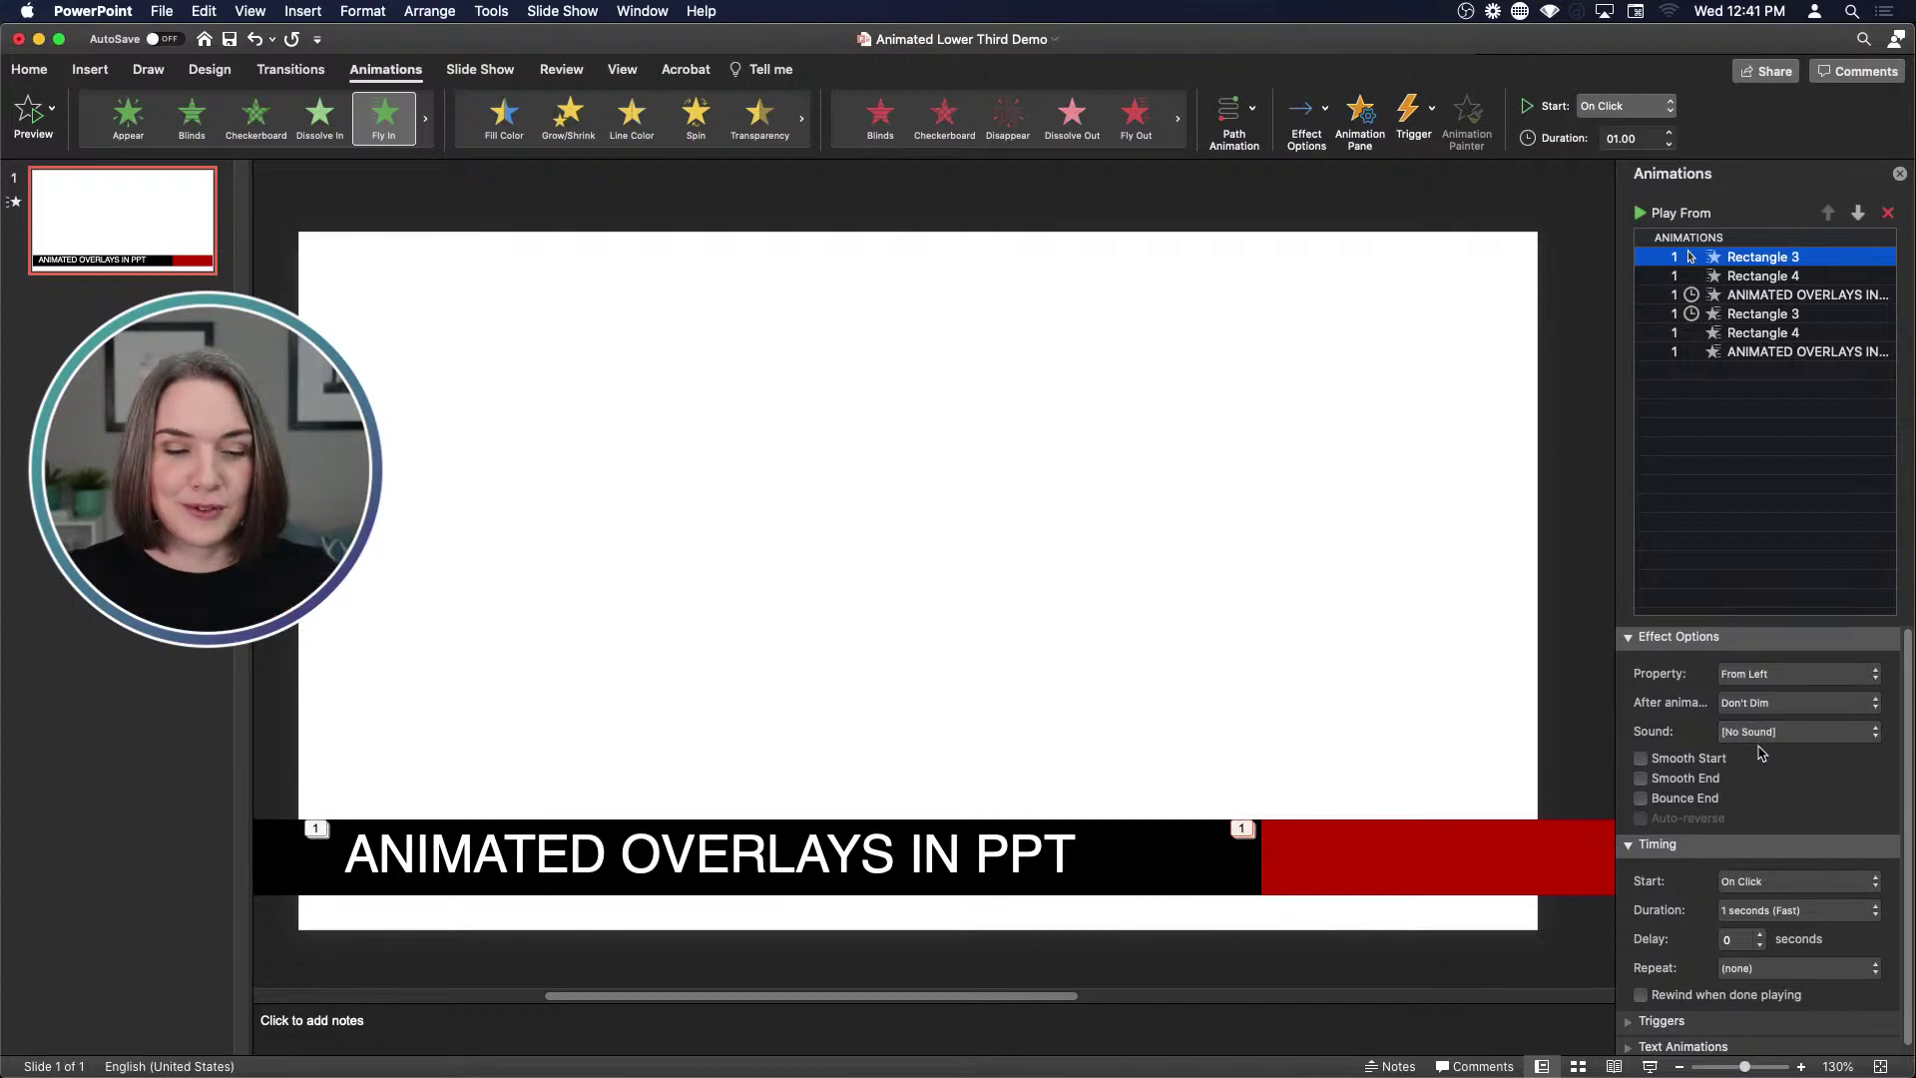
left_click(1640, 779)
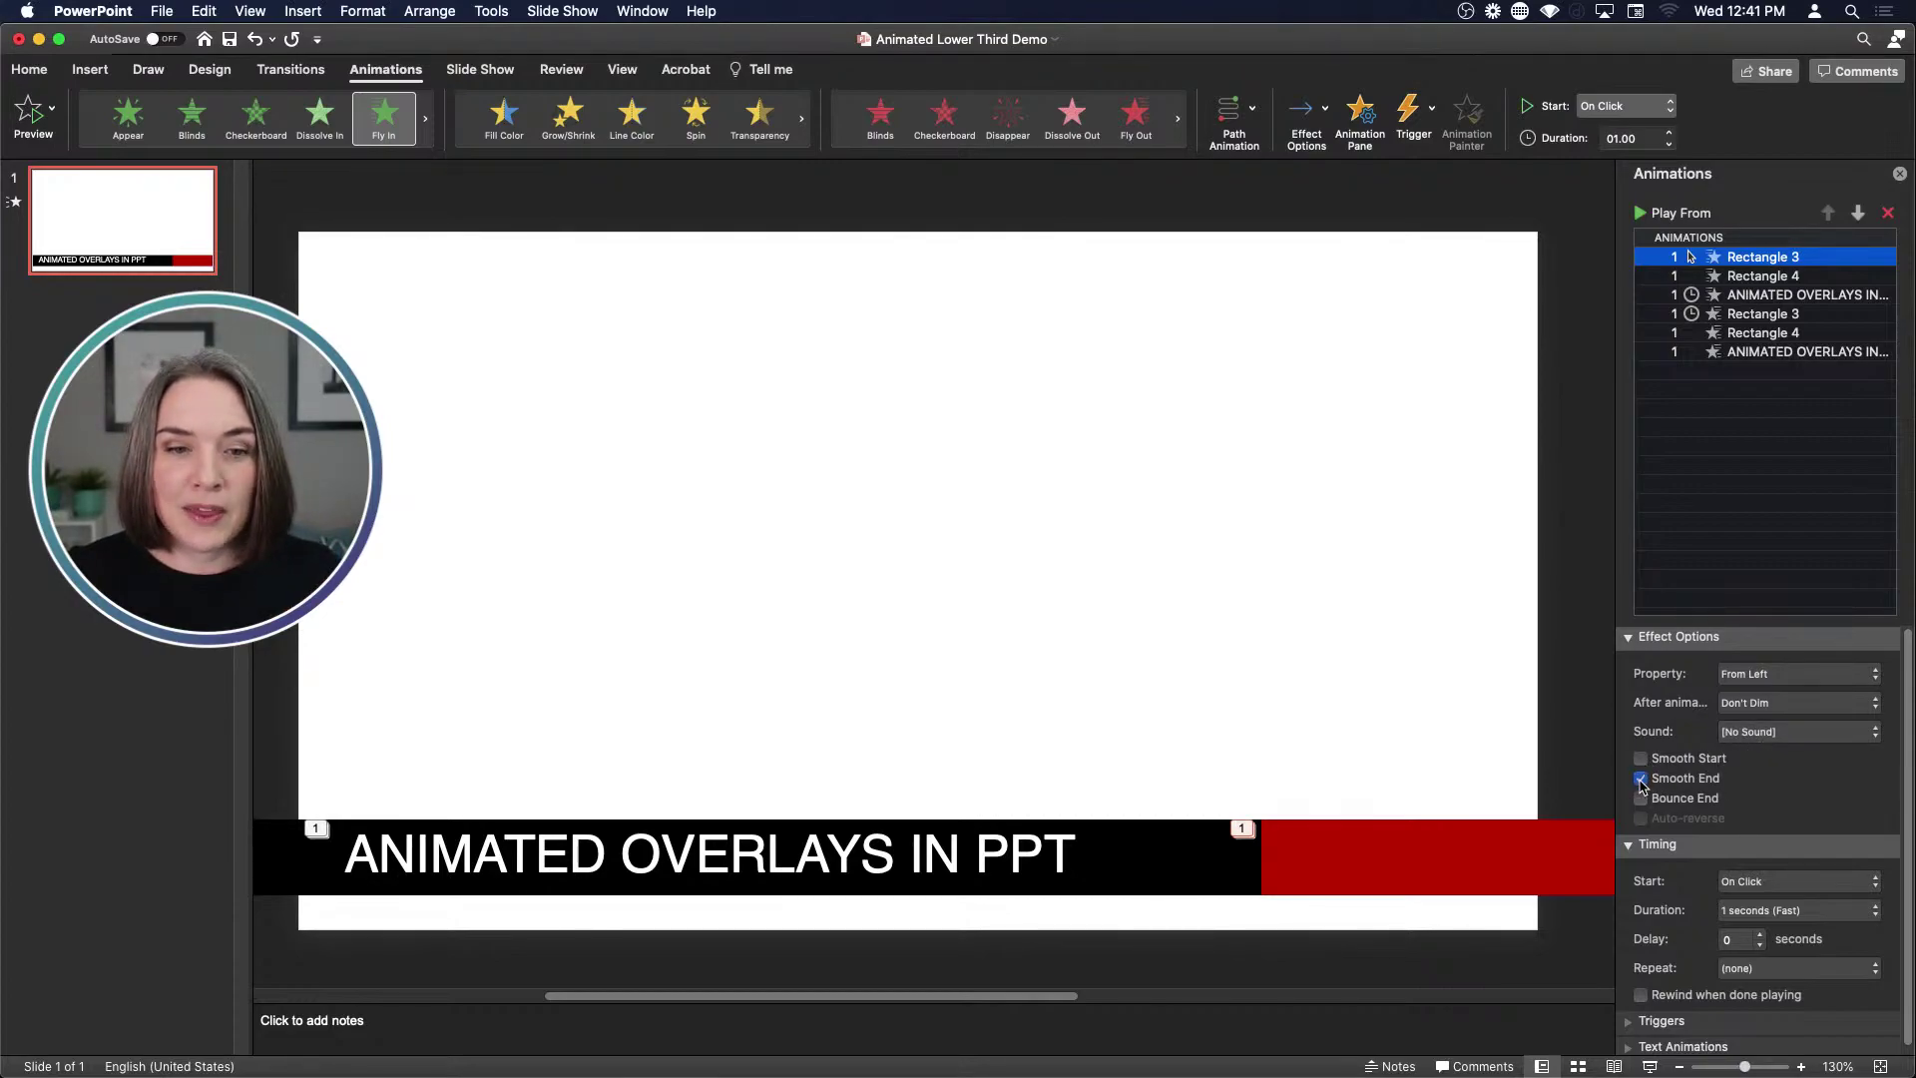
left_click(1712, 278)
left_click(1641, 779)
left_click(1653, 259)
left_click(1640, 215)
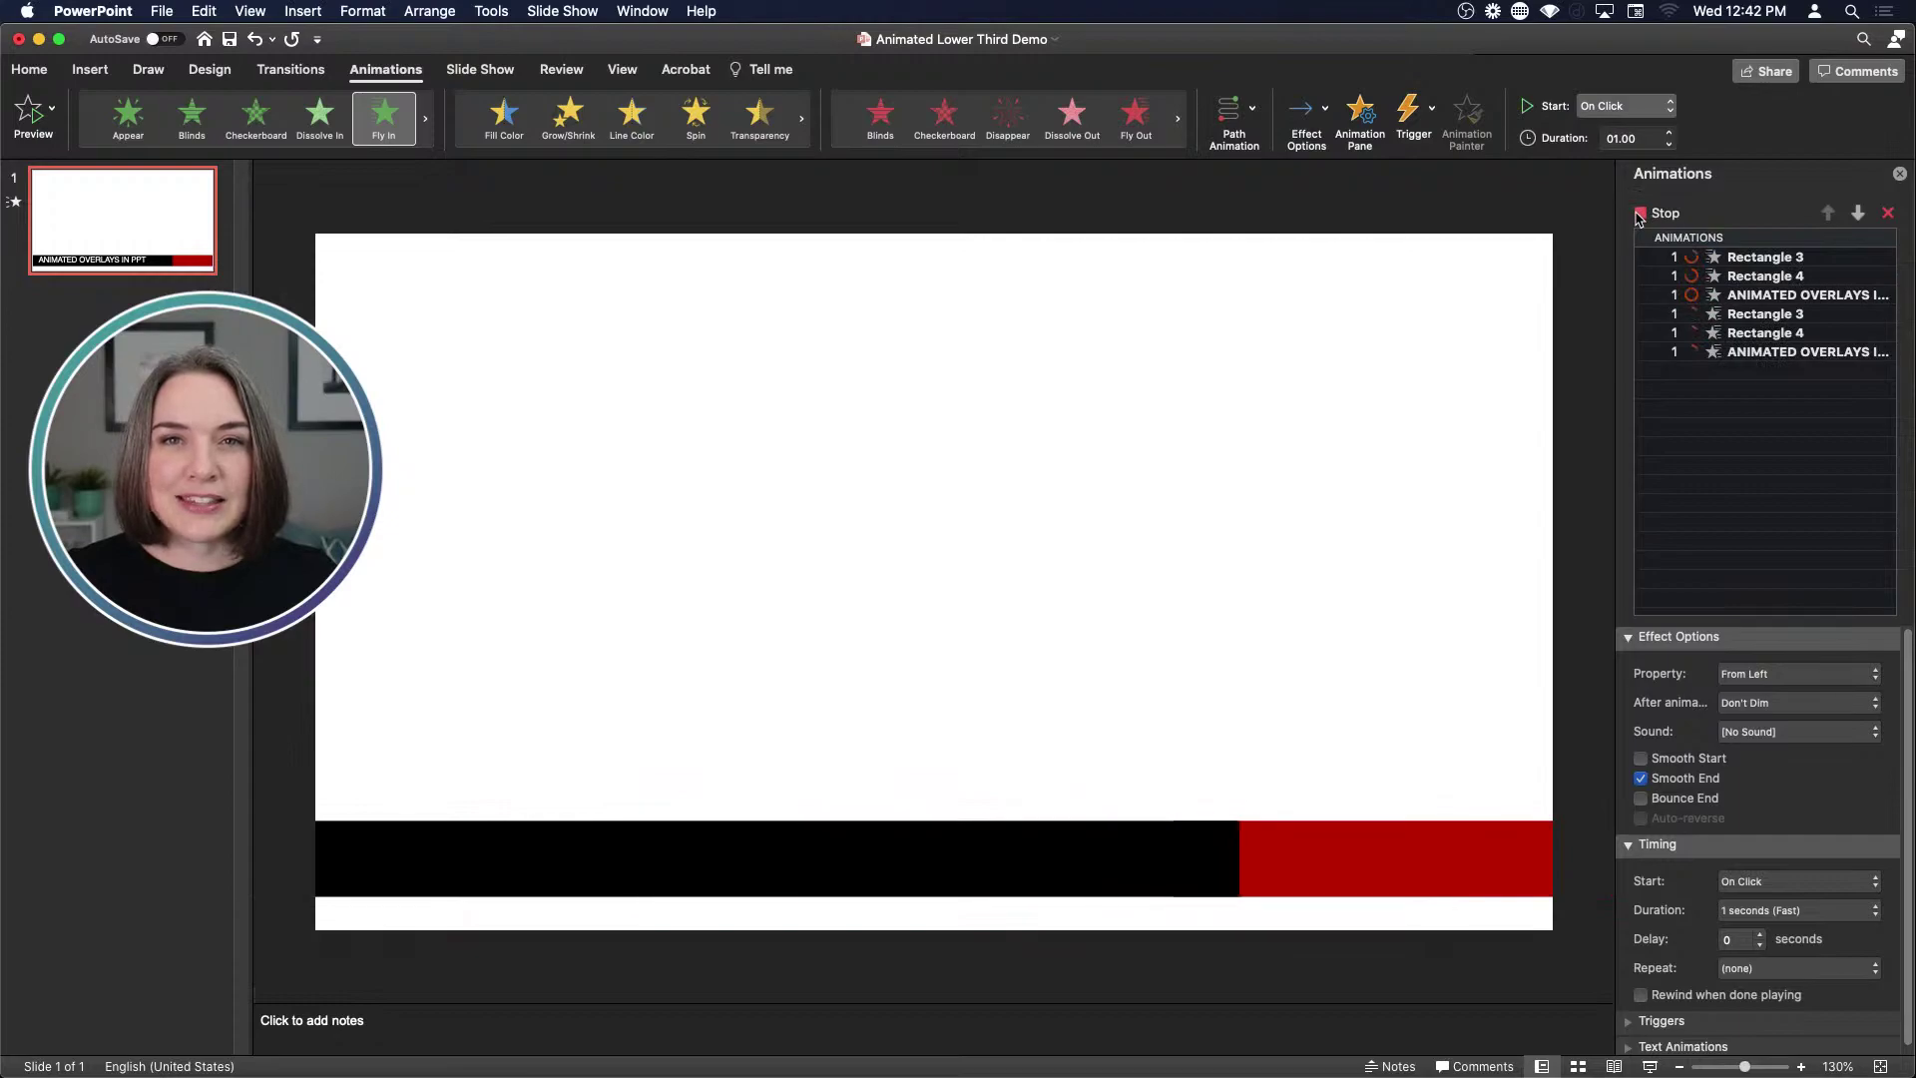
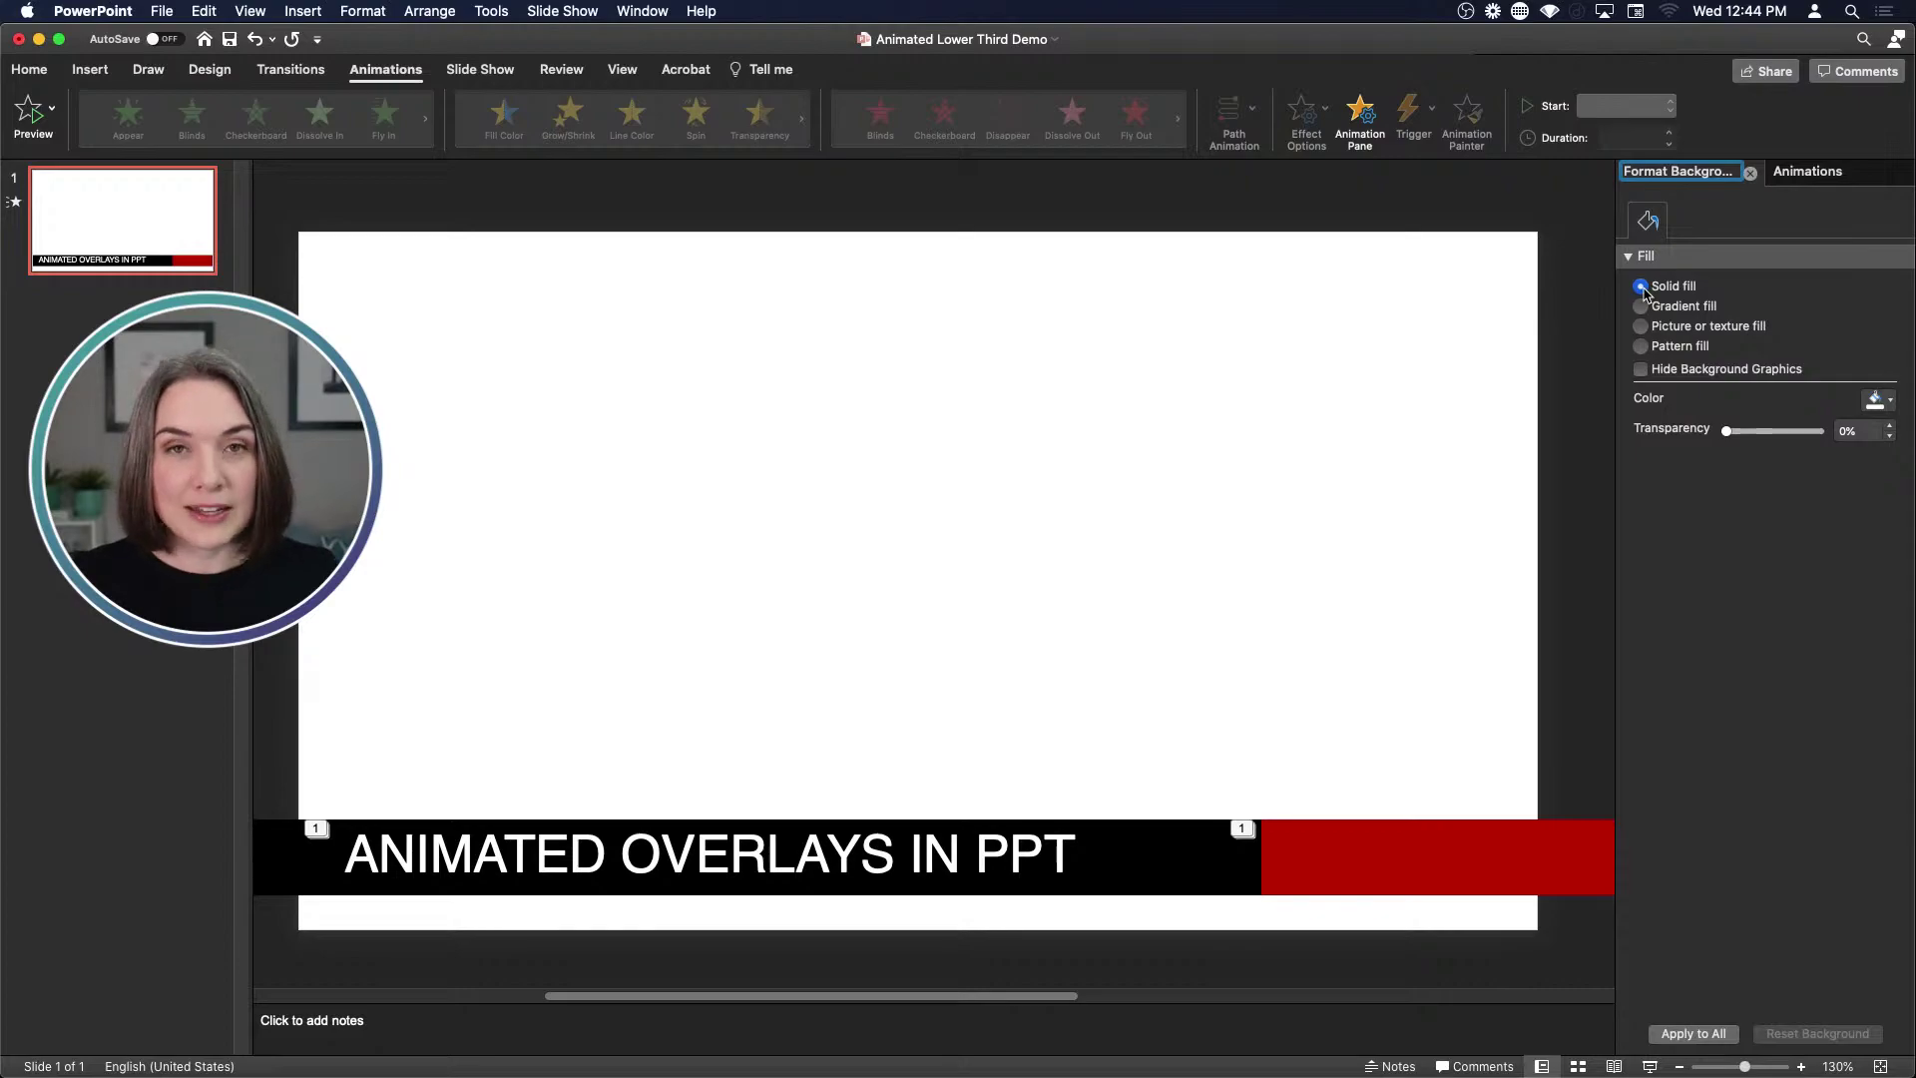
Set the slide background's solid fill to the standard green
left_click(1891, 402)
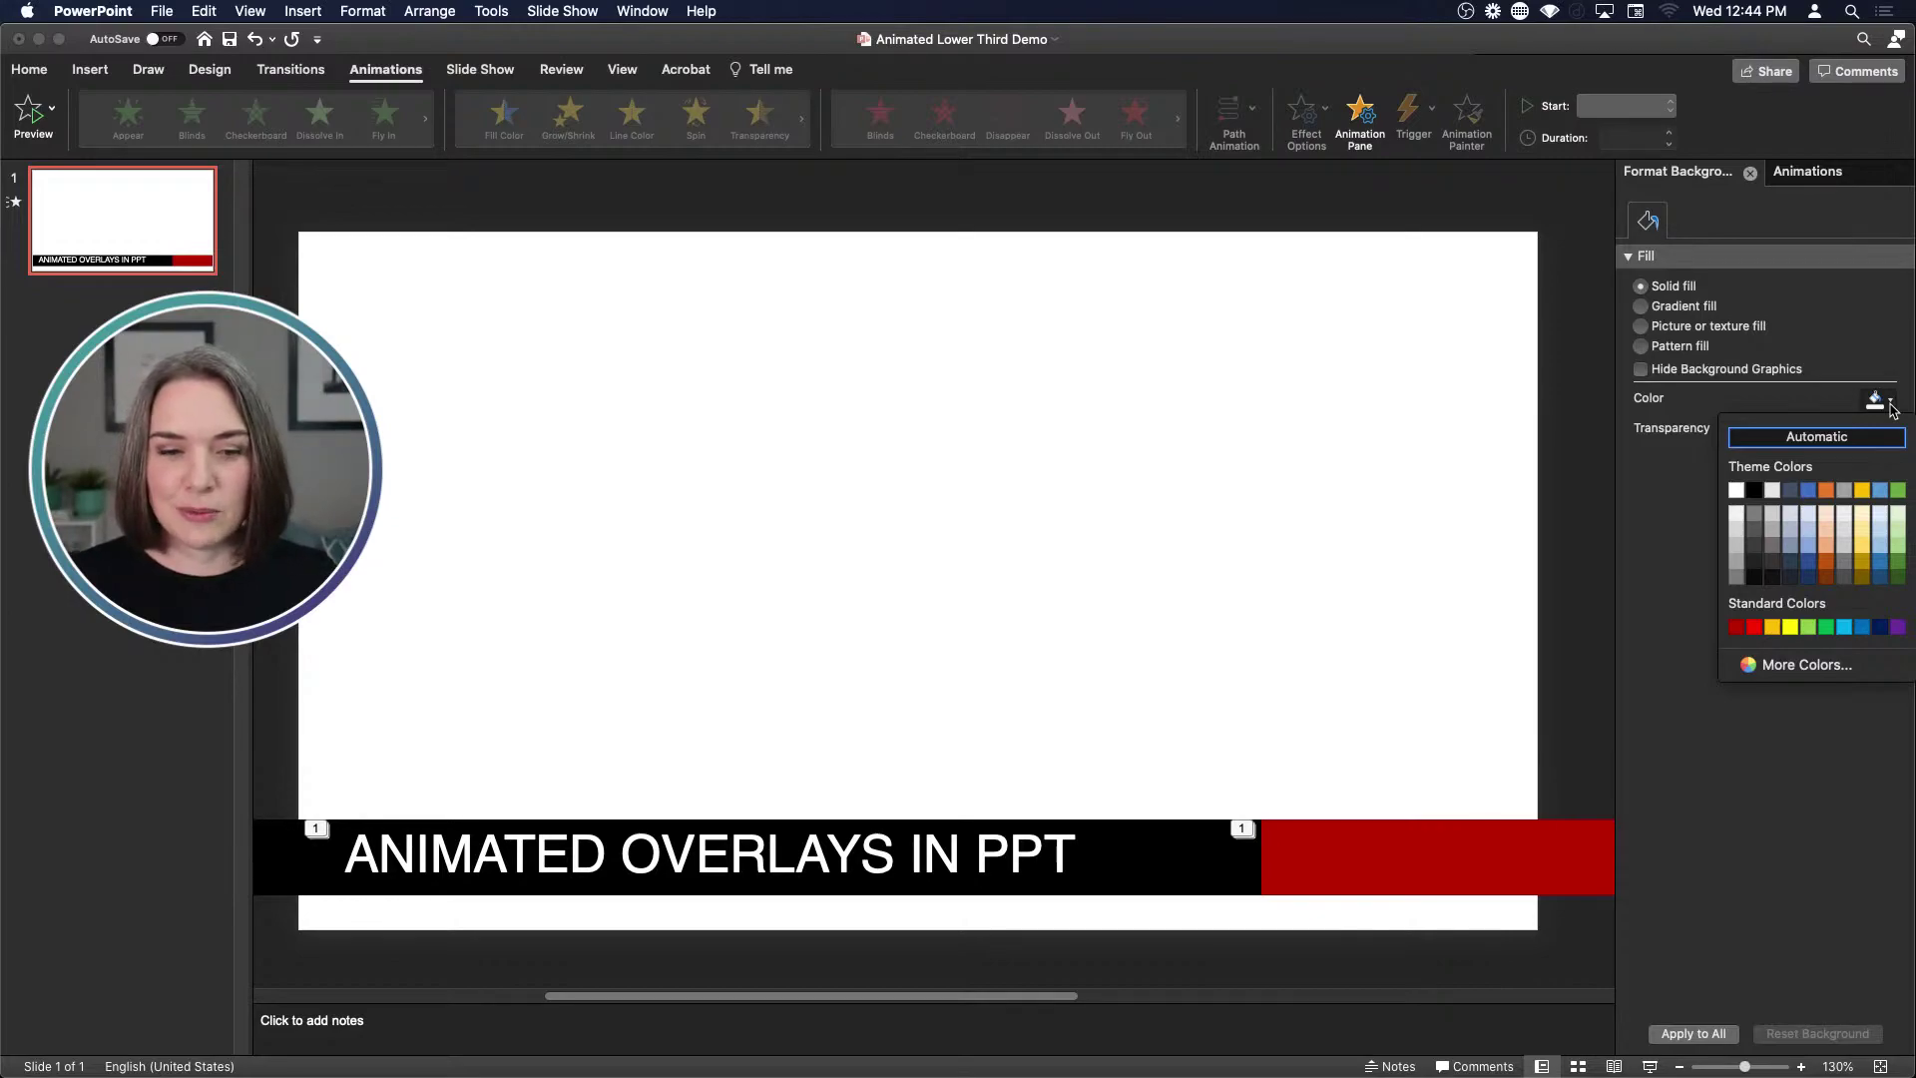
left_click(1825, 626)
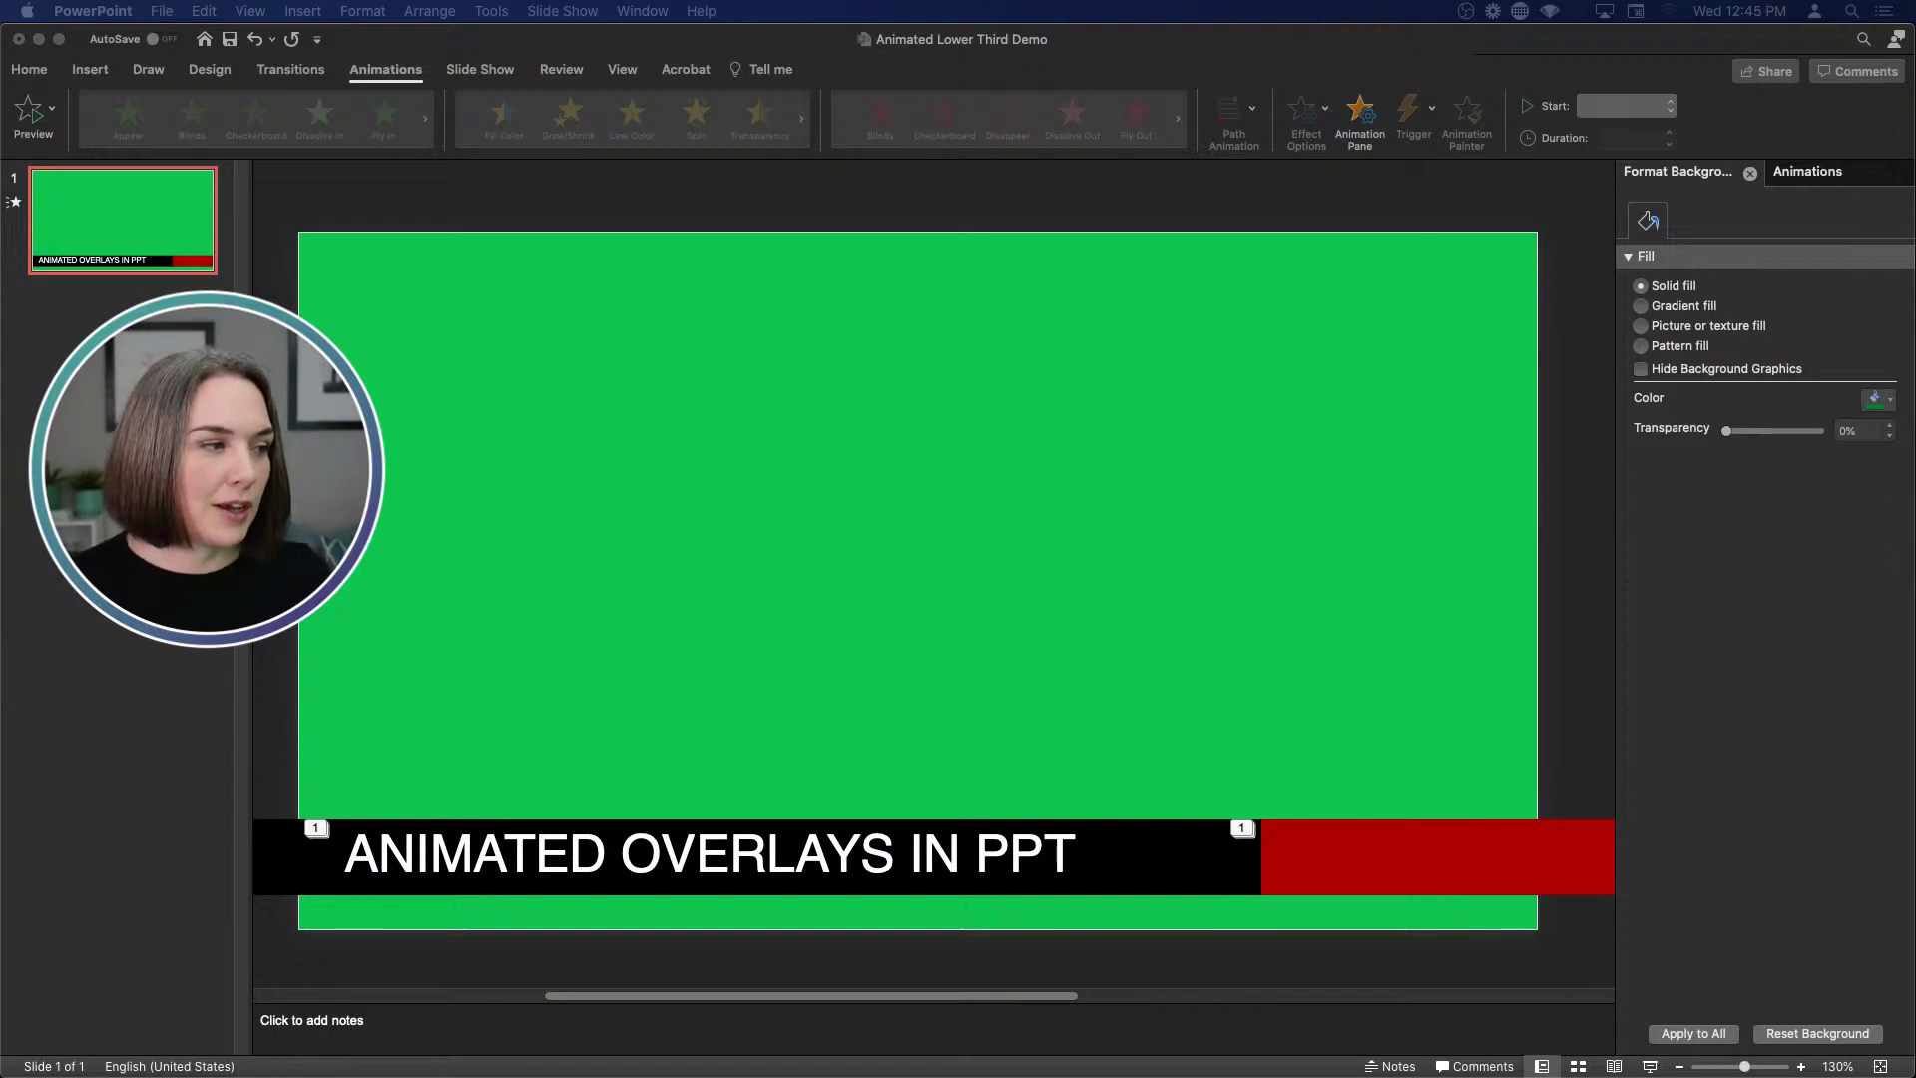
Export the presentation as the MP4 video Animated Lower Third Demo.mp4 in Presentation Quality (1,920 × 1,080) to the Google Drive folder
left_click(161, 11)
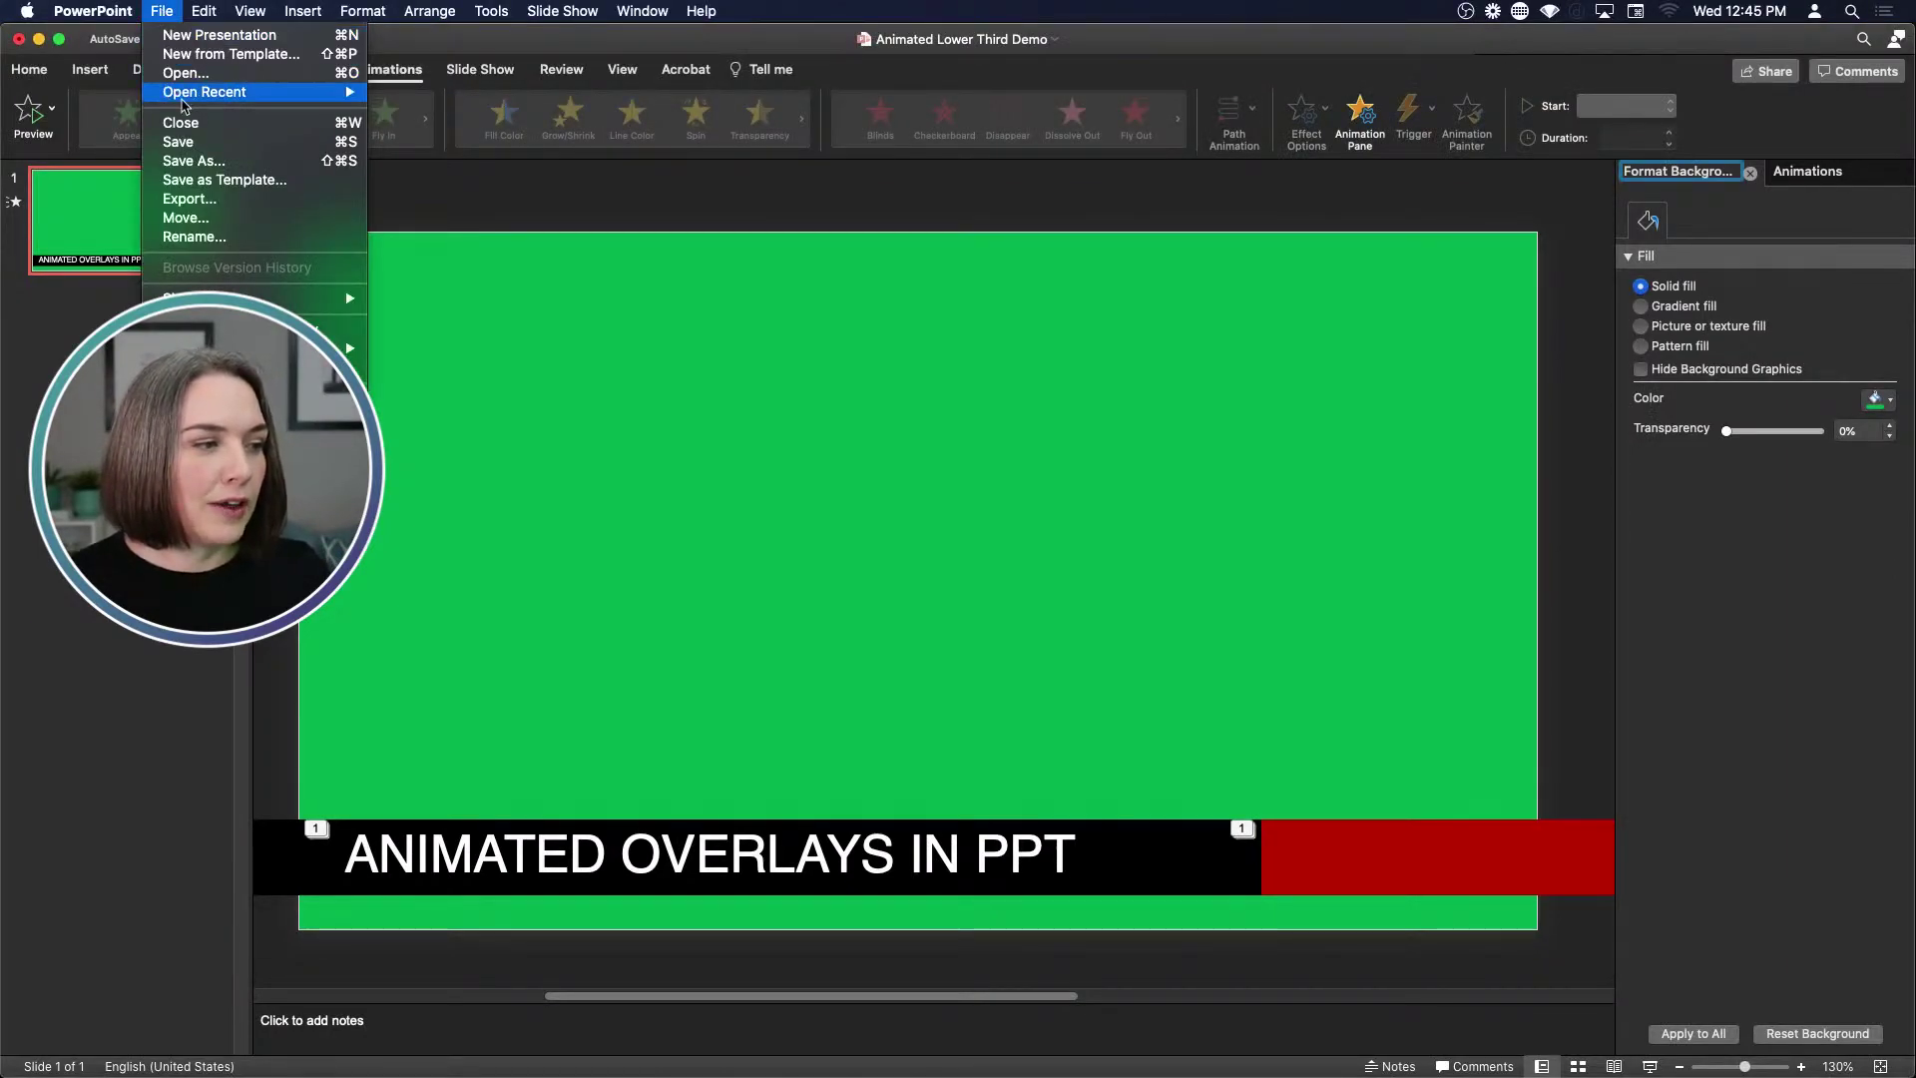
left_click(196, 199)
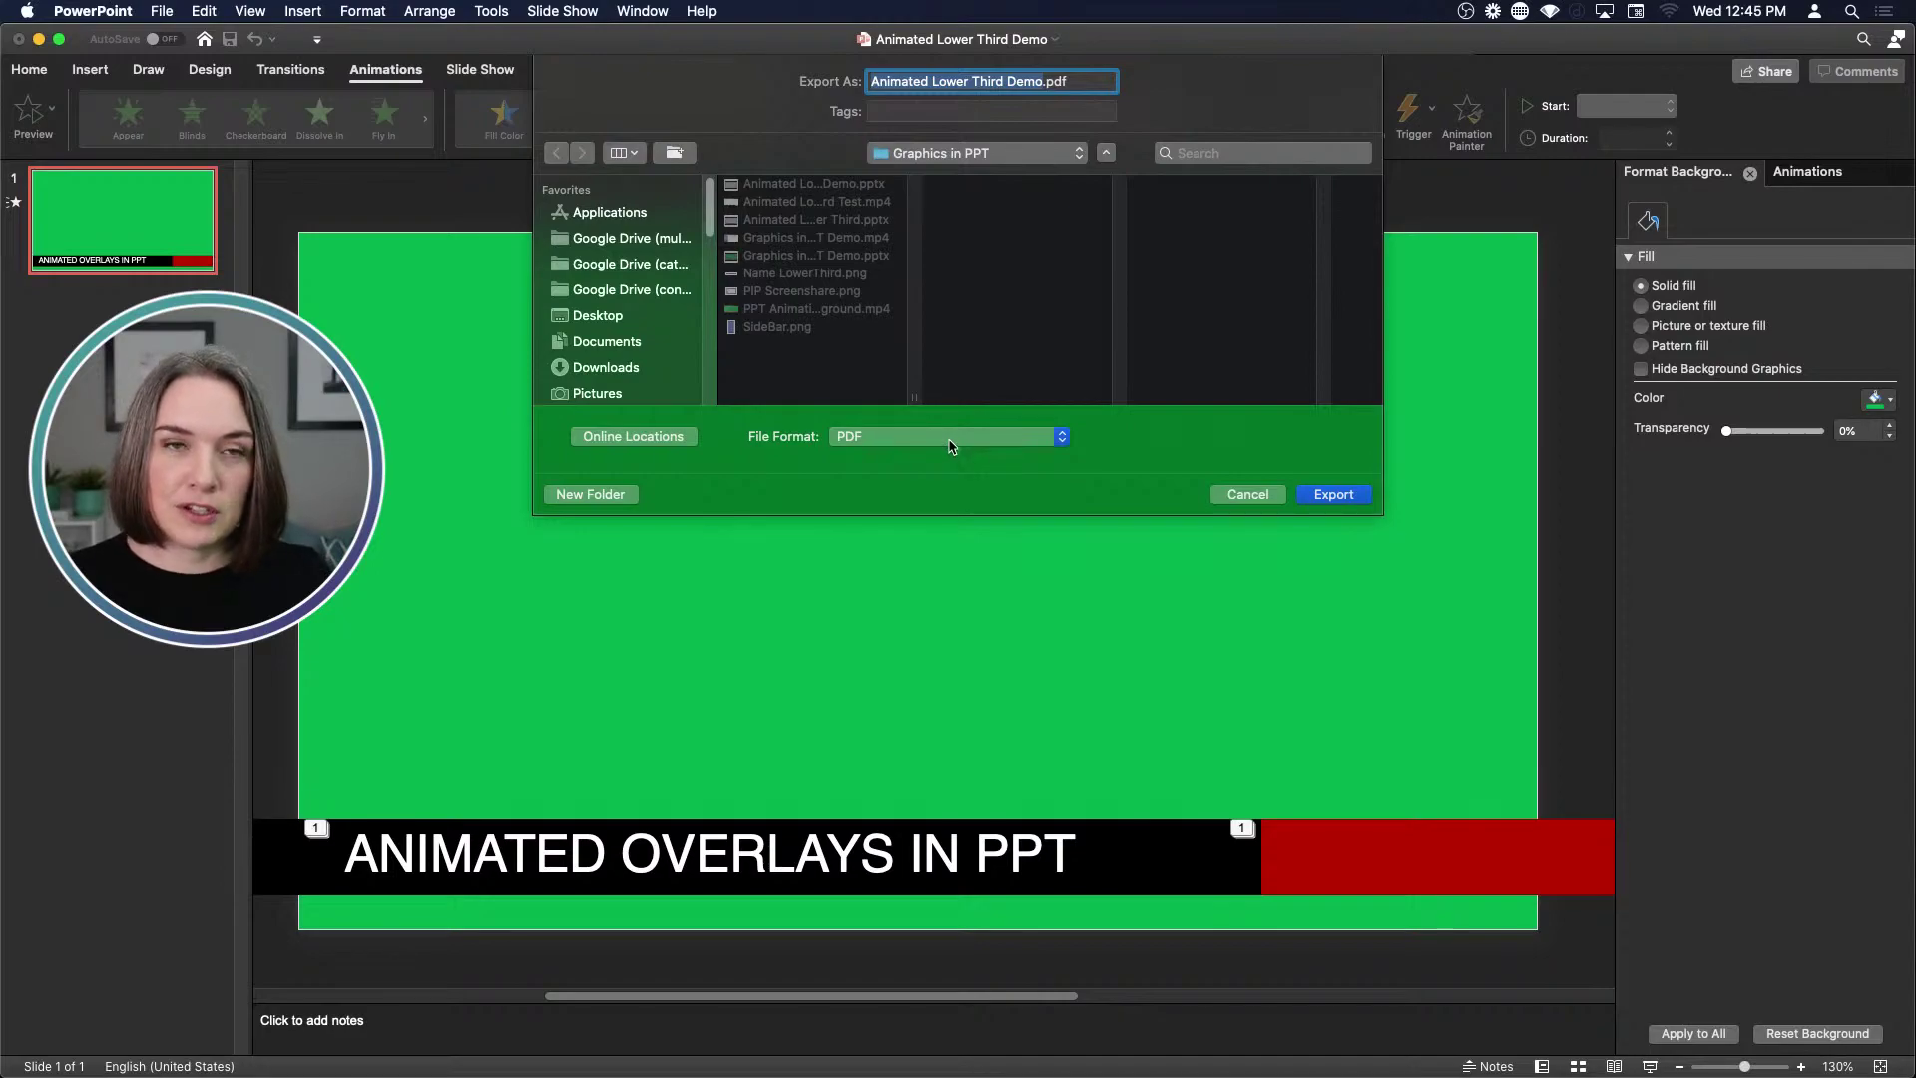
left_click(953, 446)
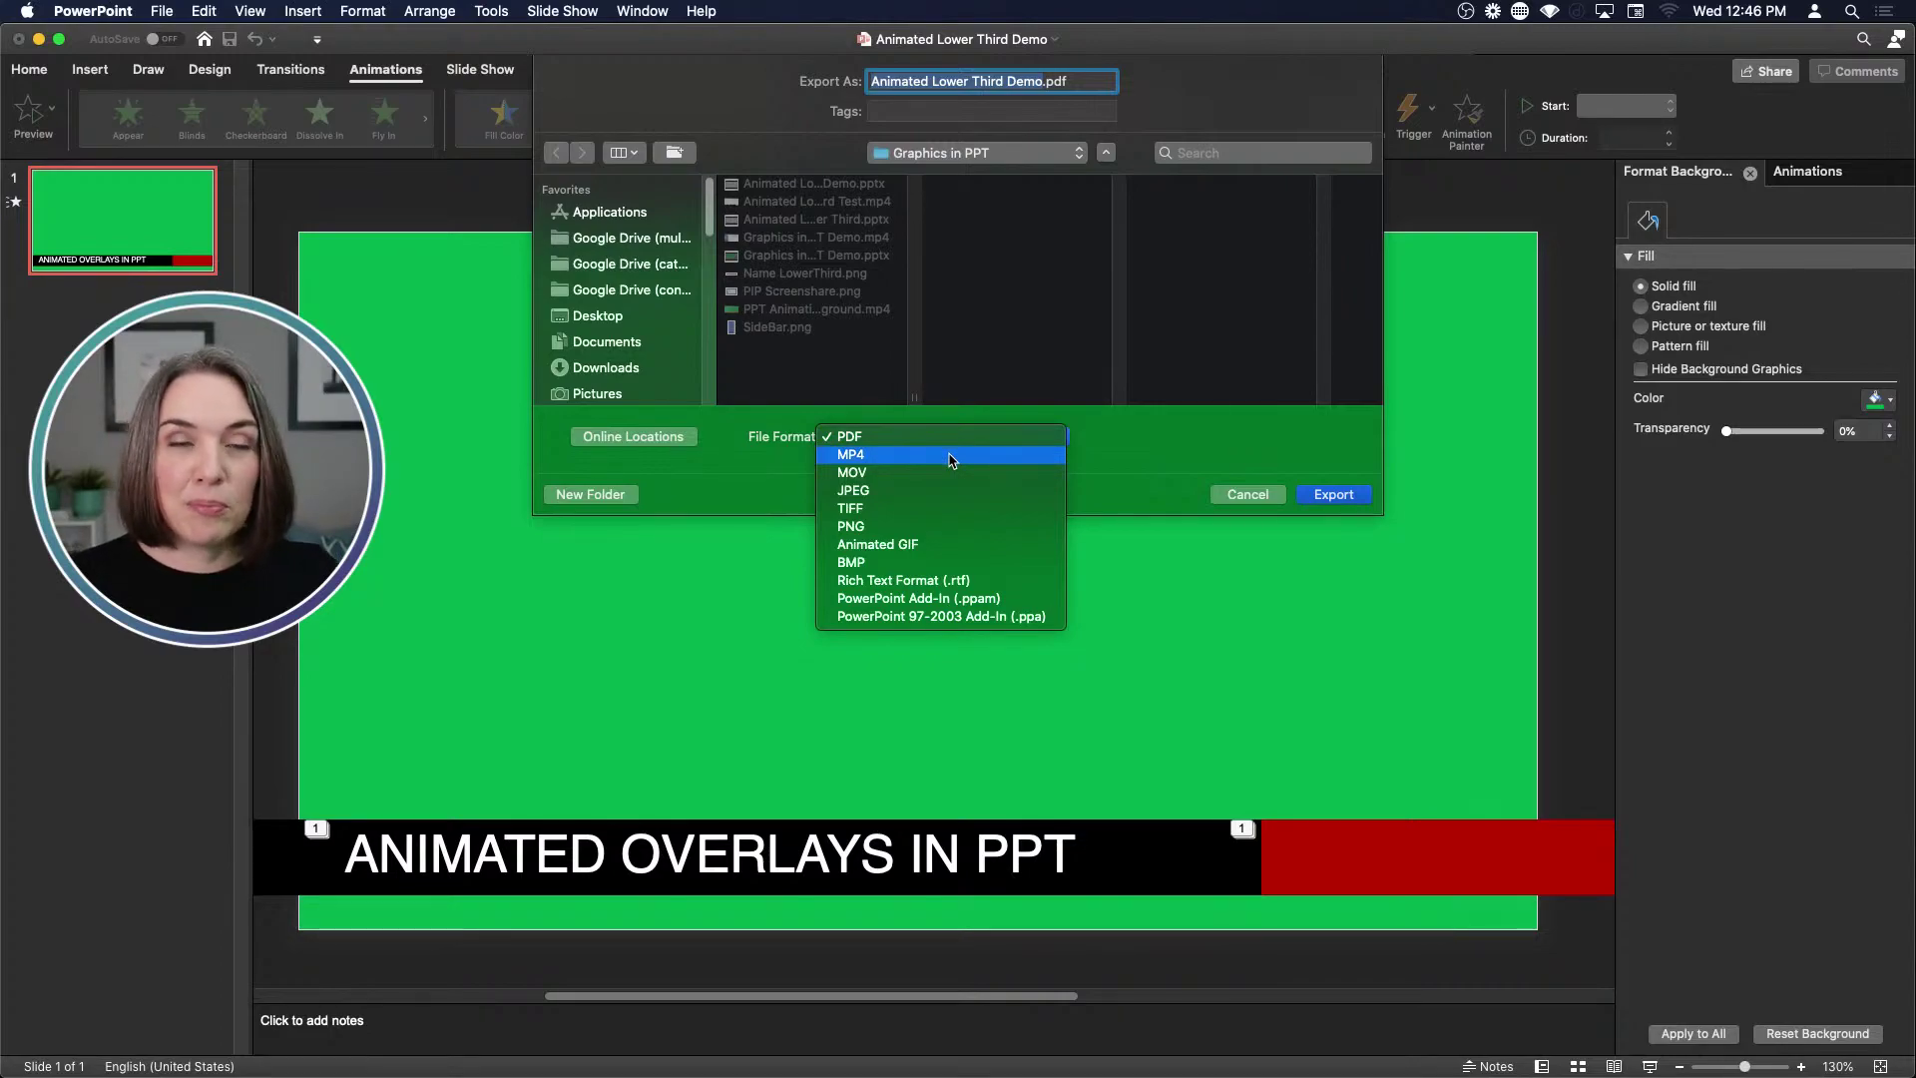
left_click(950, 457)
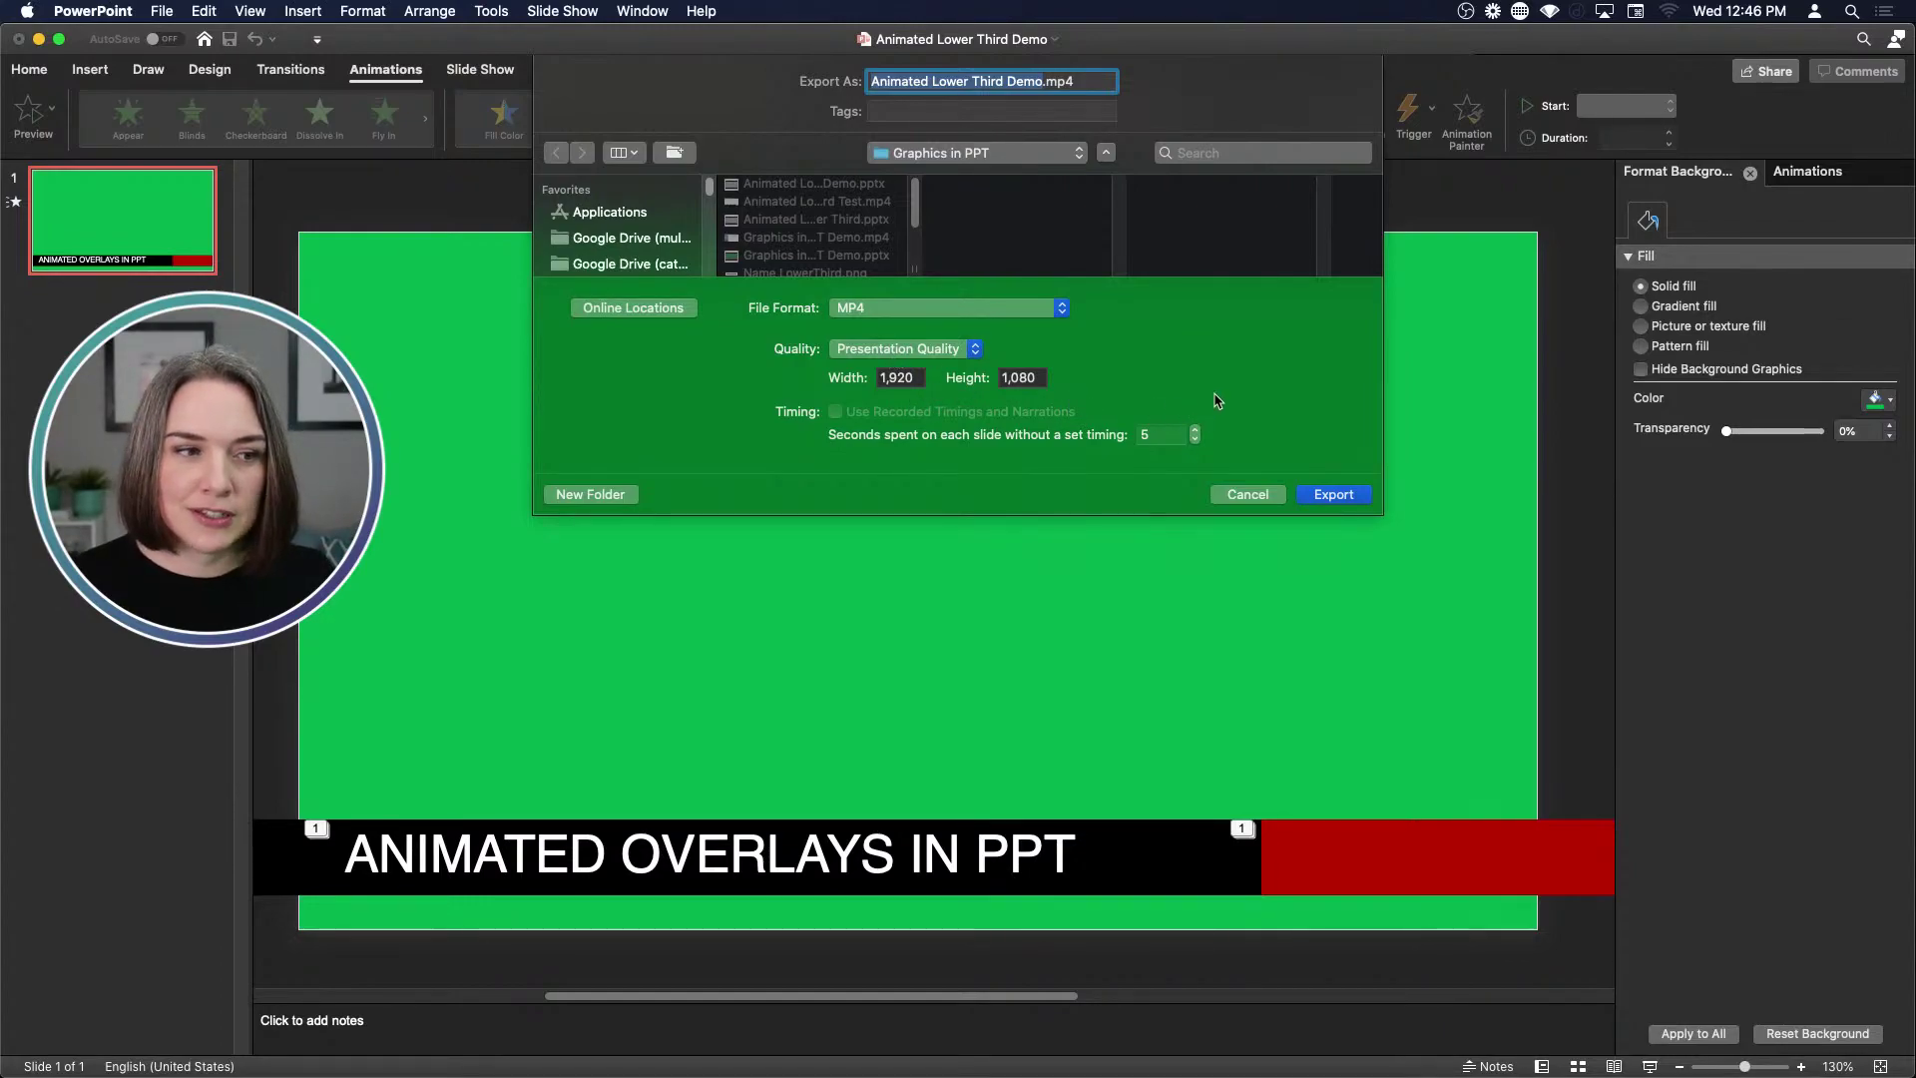
left_click(1025, 158)
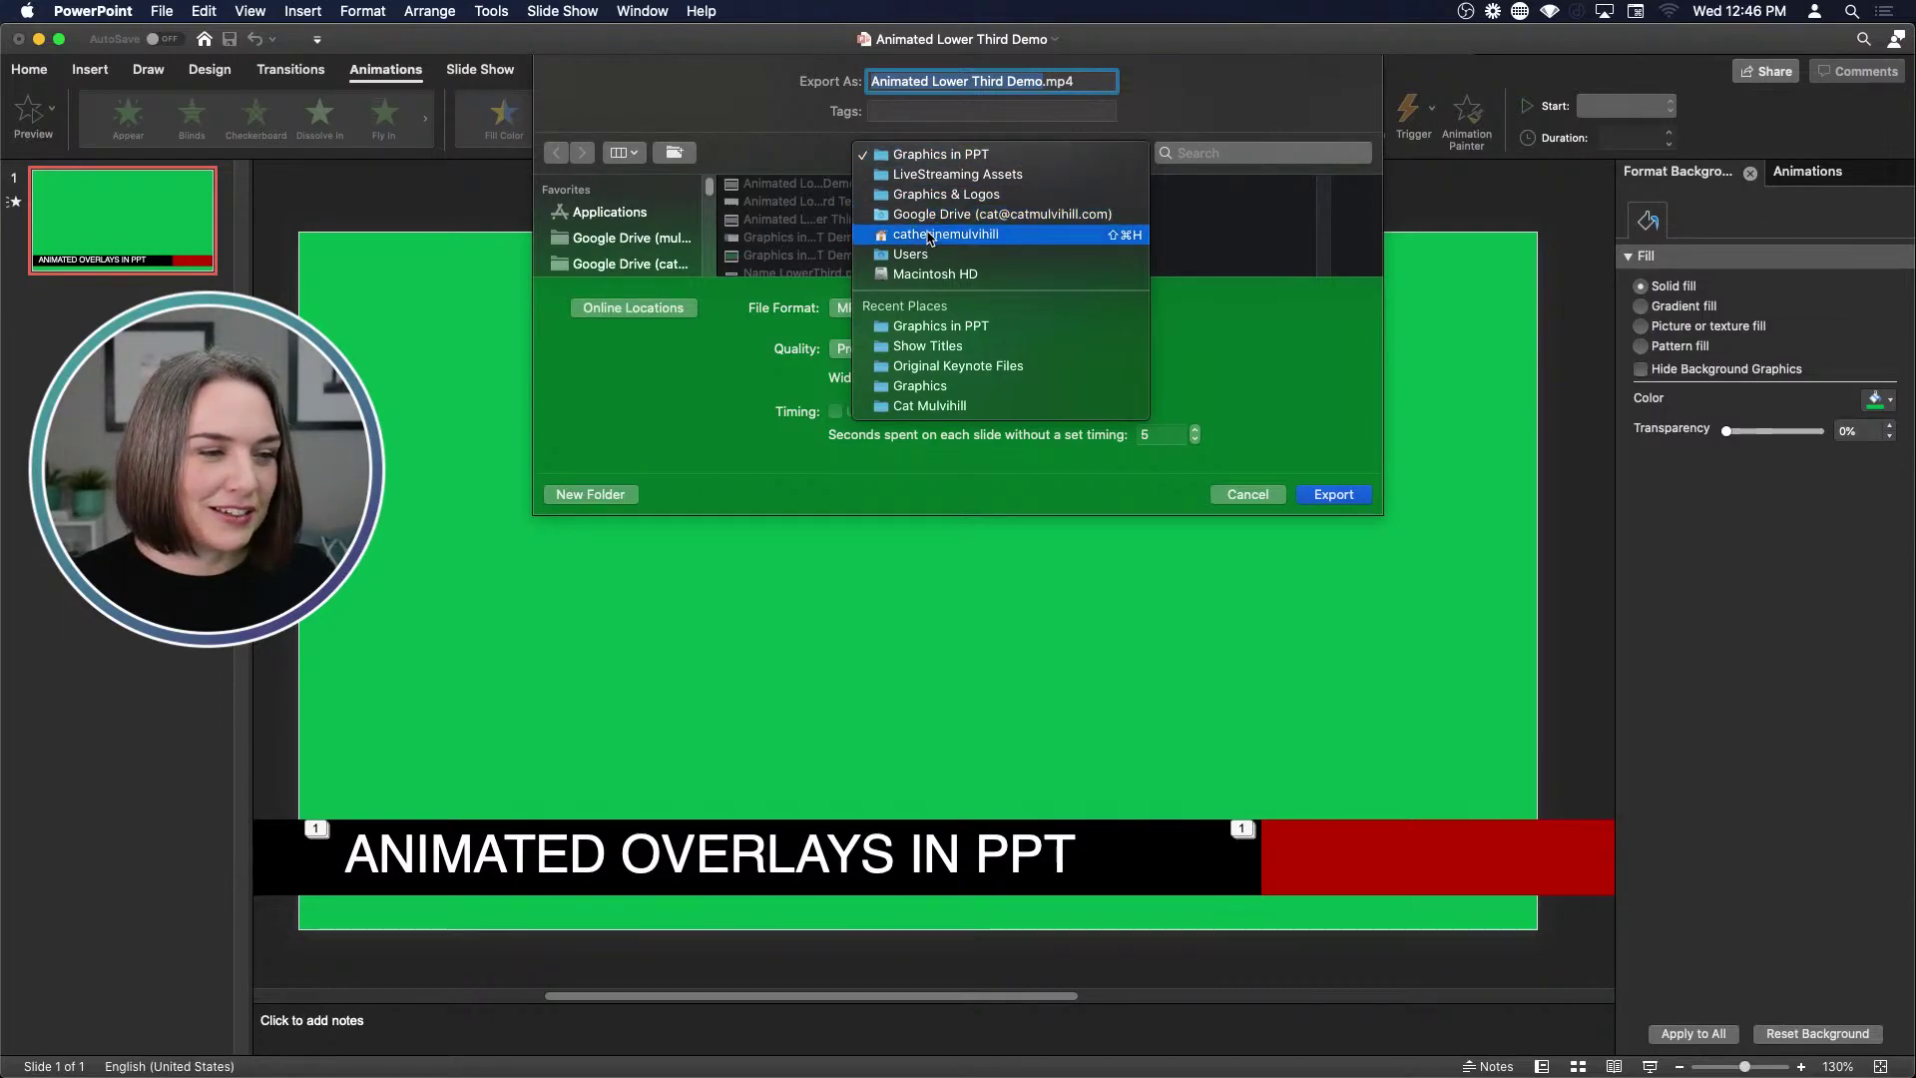
left_click(977, 213)
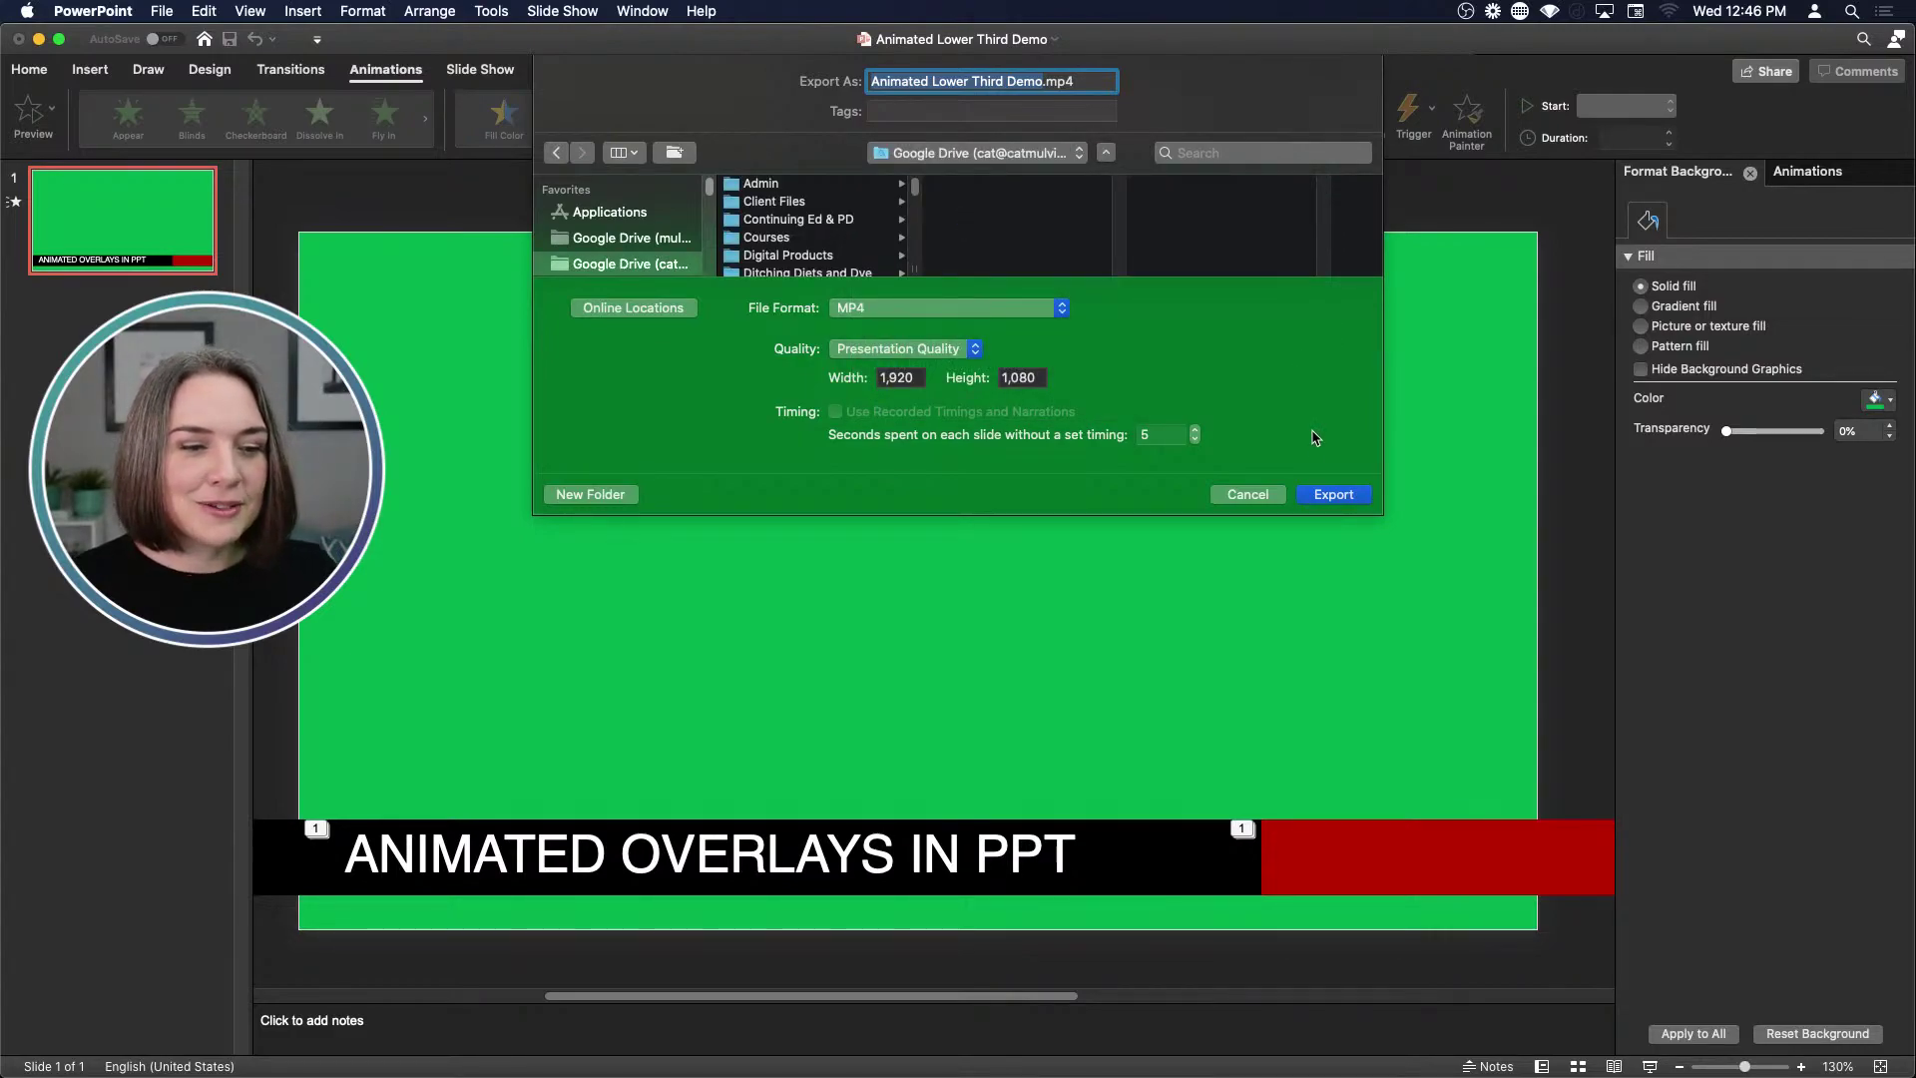
left_click(1327, 497)
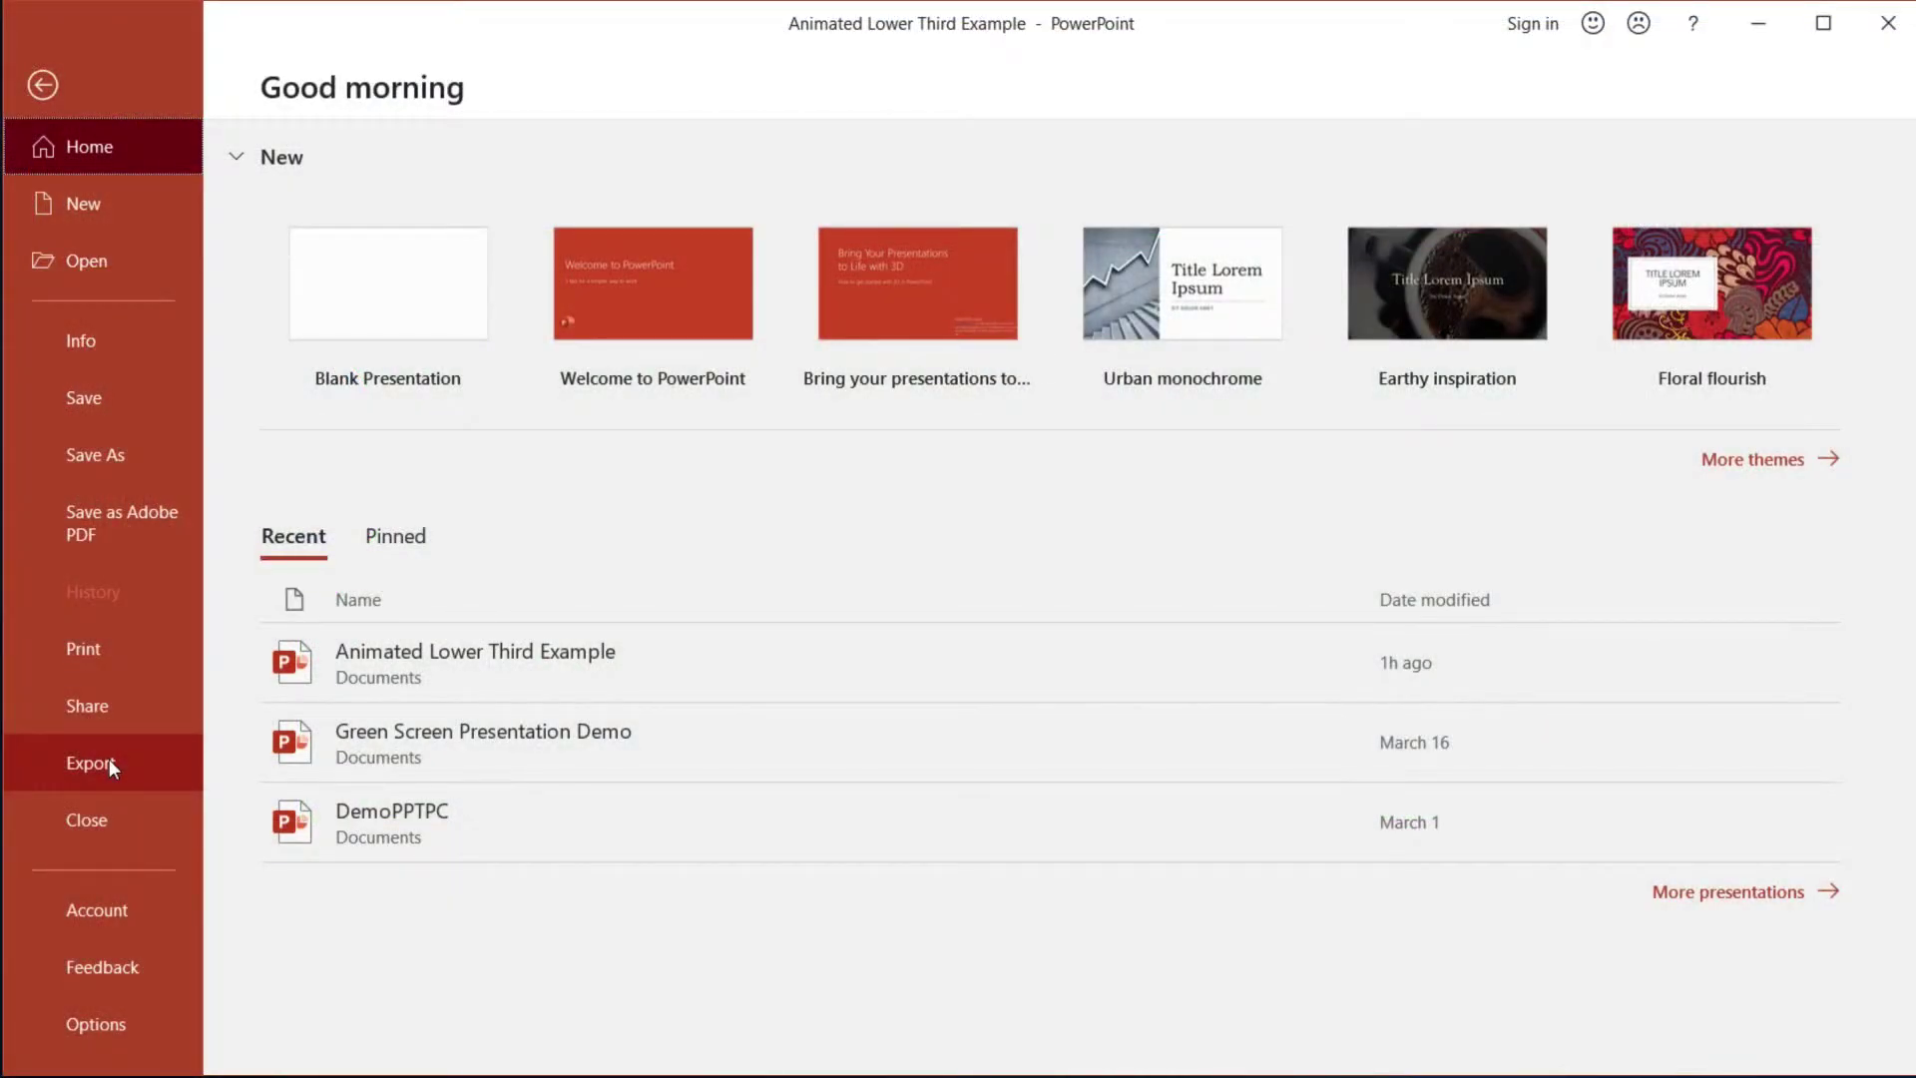
In PowerPoint for Windows, set up exporting the Animated Lower Third Example as a video and increase the seconds spent on each slide
left_click(110, 762)
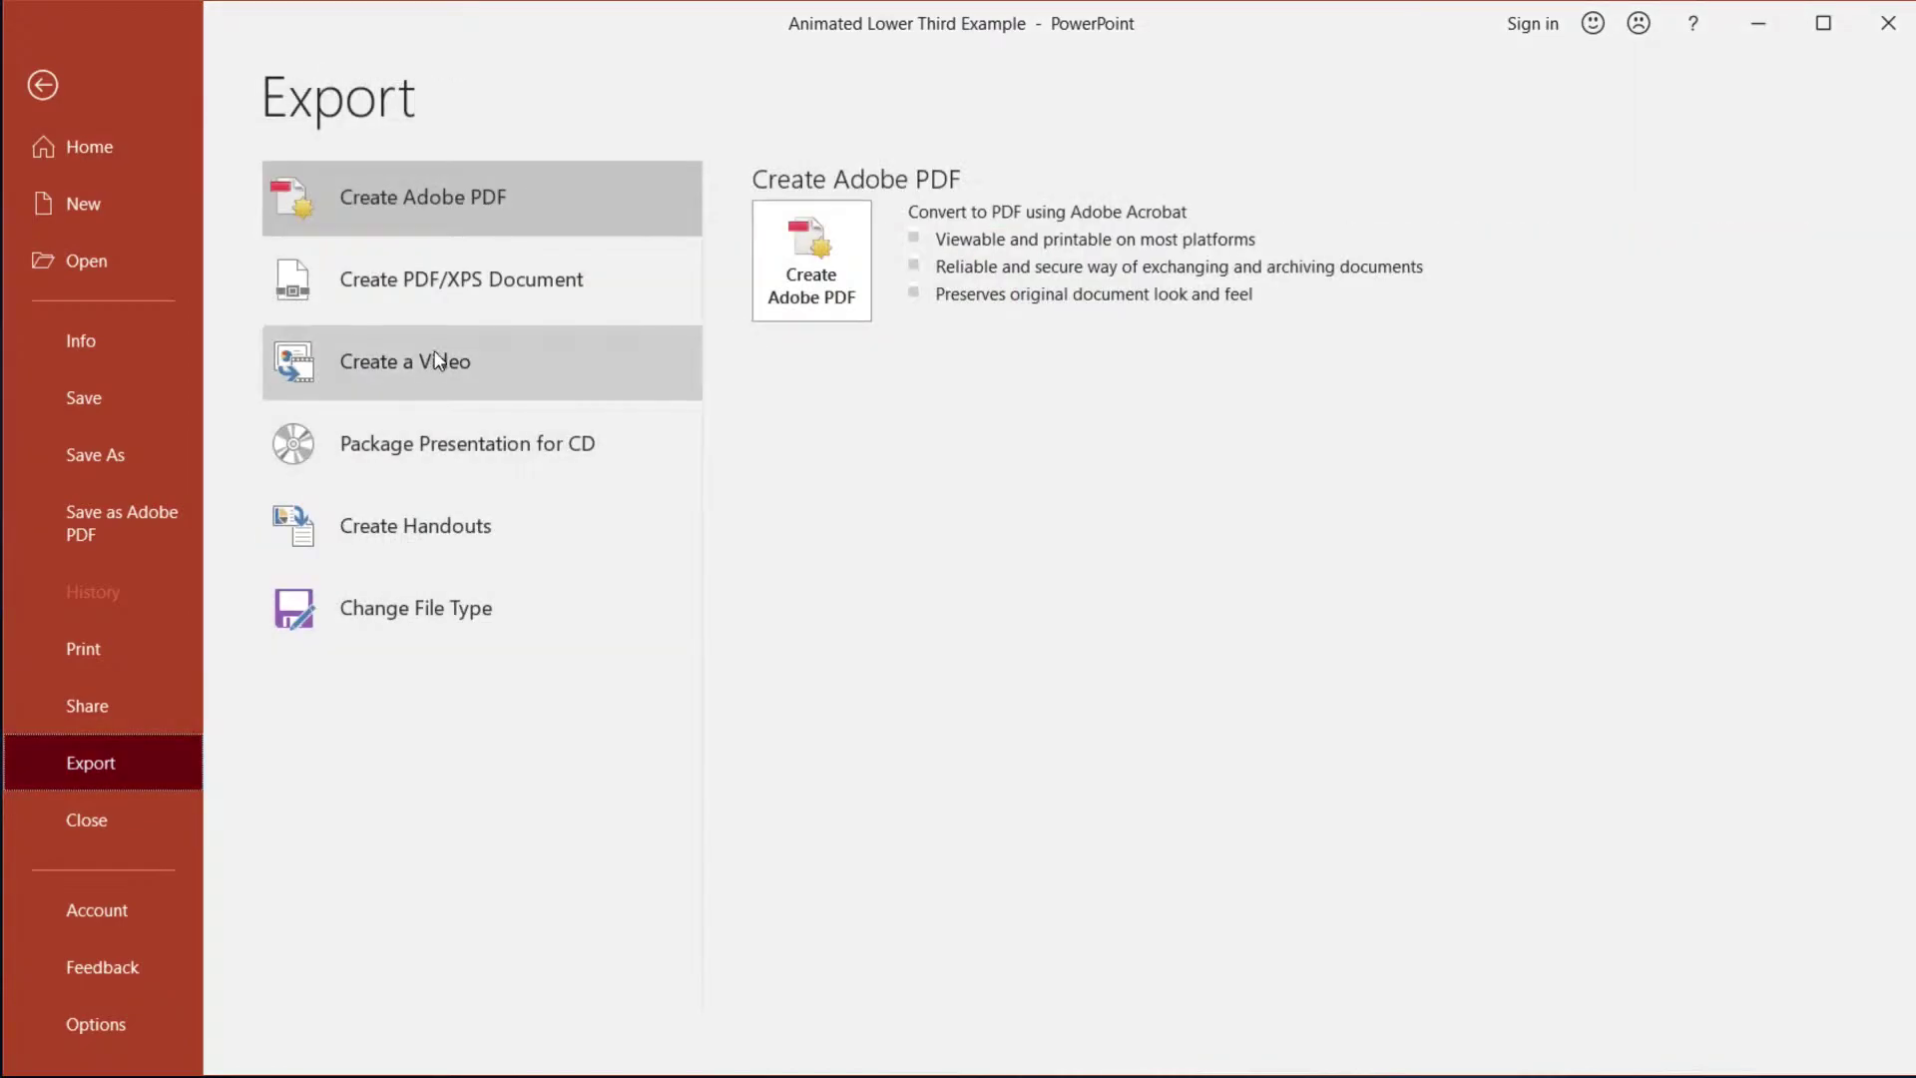
left_click(439, 360)
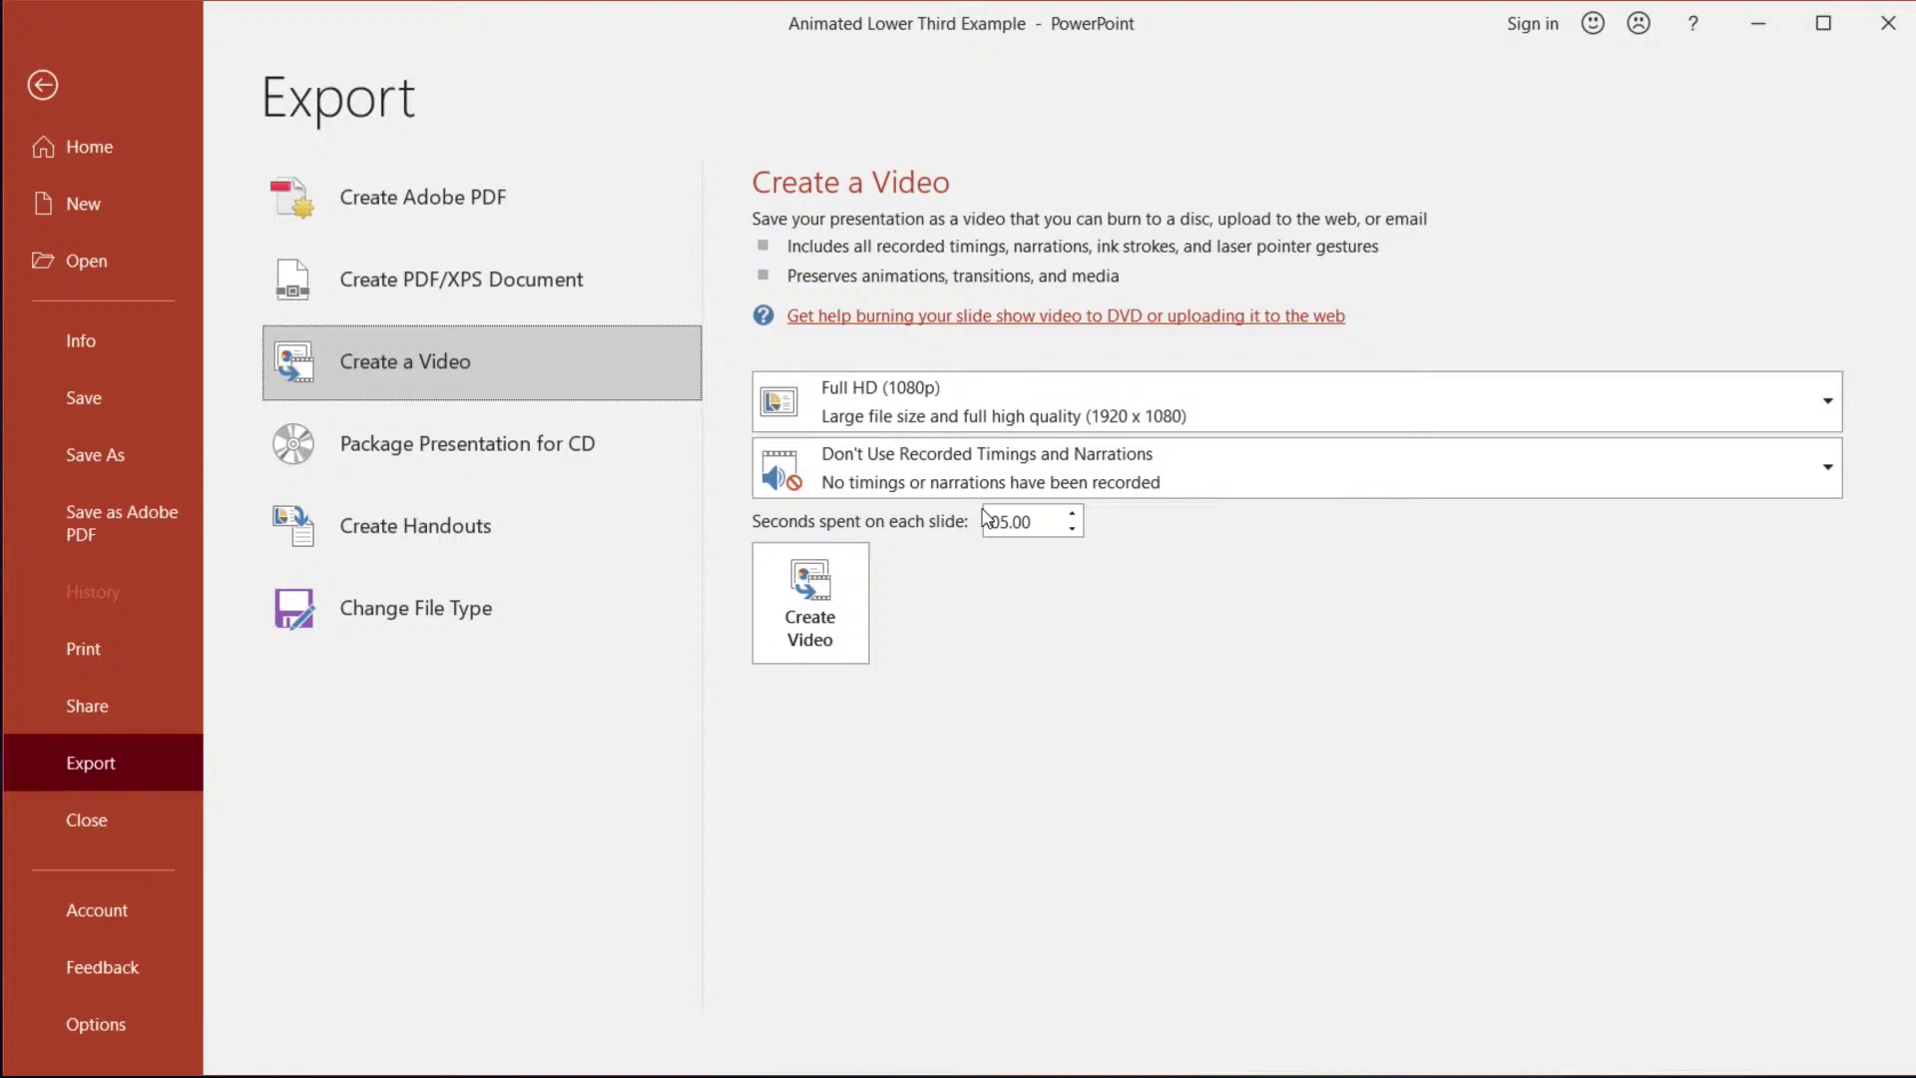
left_click(1074, 515)
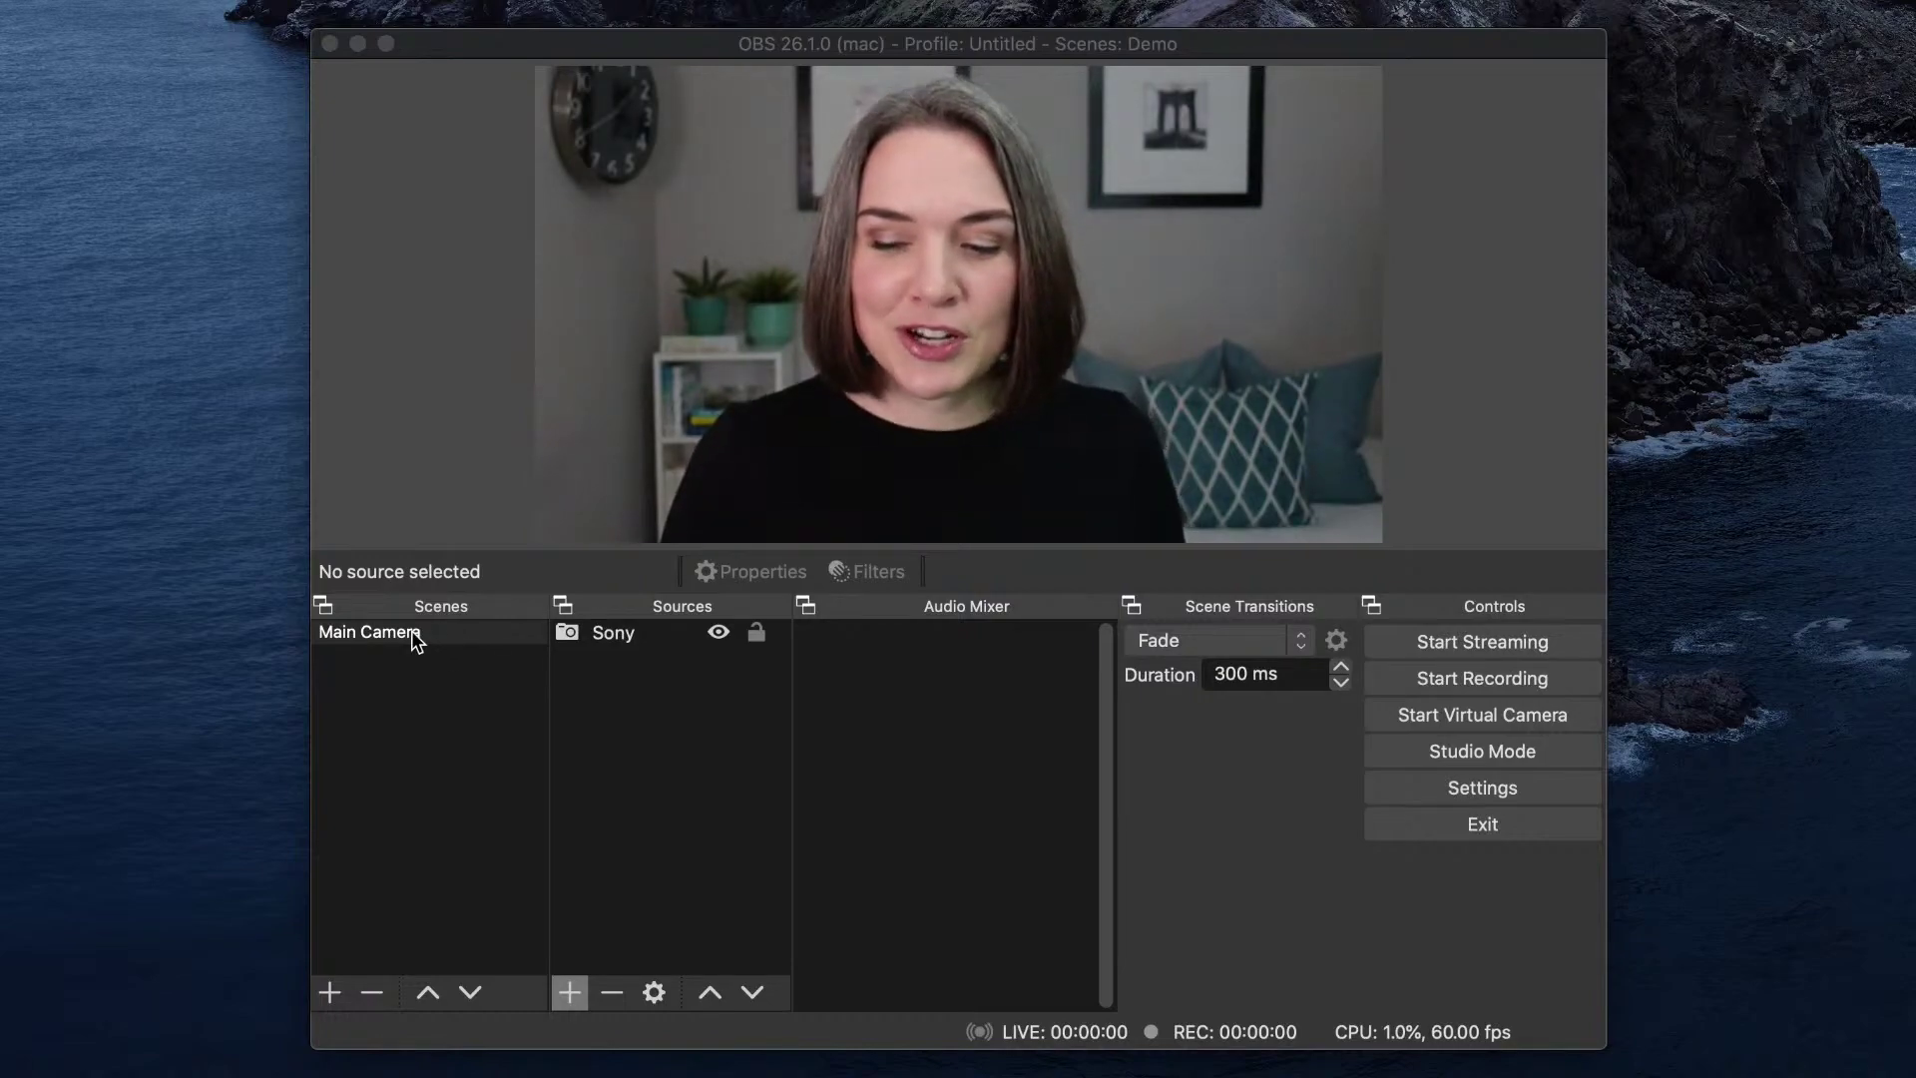
Switch to OBS and duplicate the Main Camera scene under the name "Title"
right_click(412, 630)
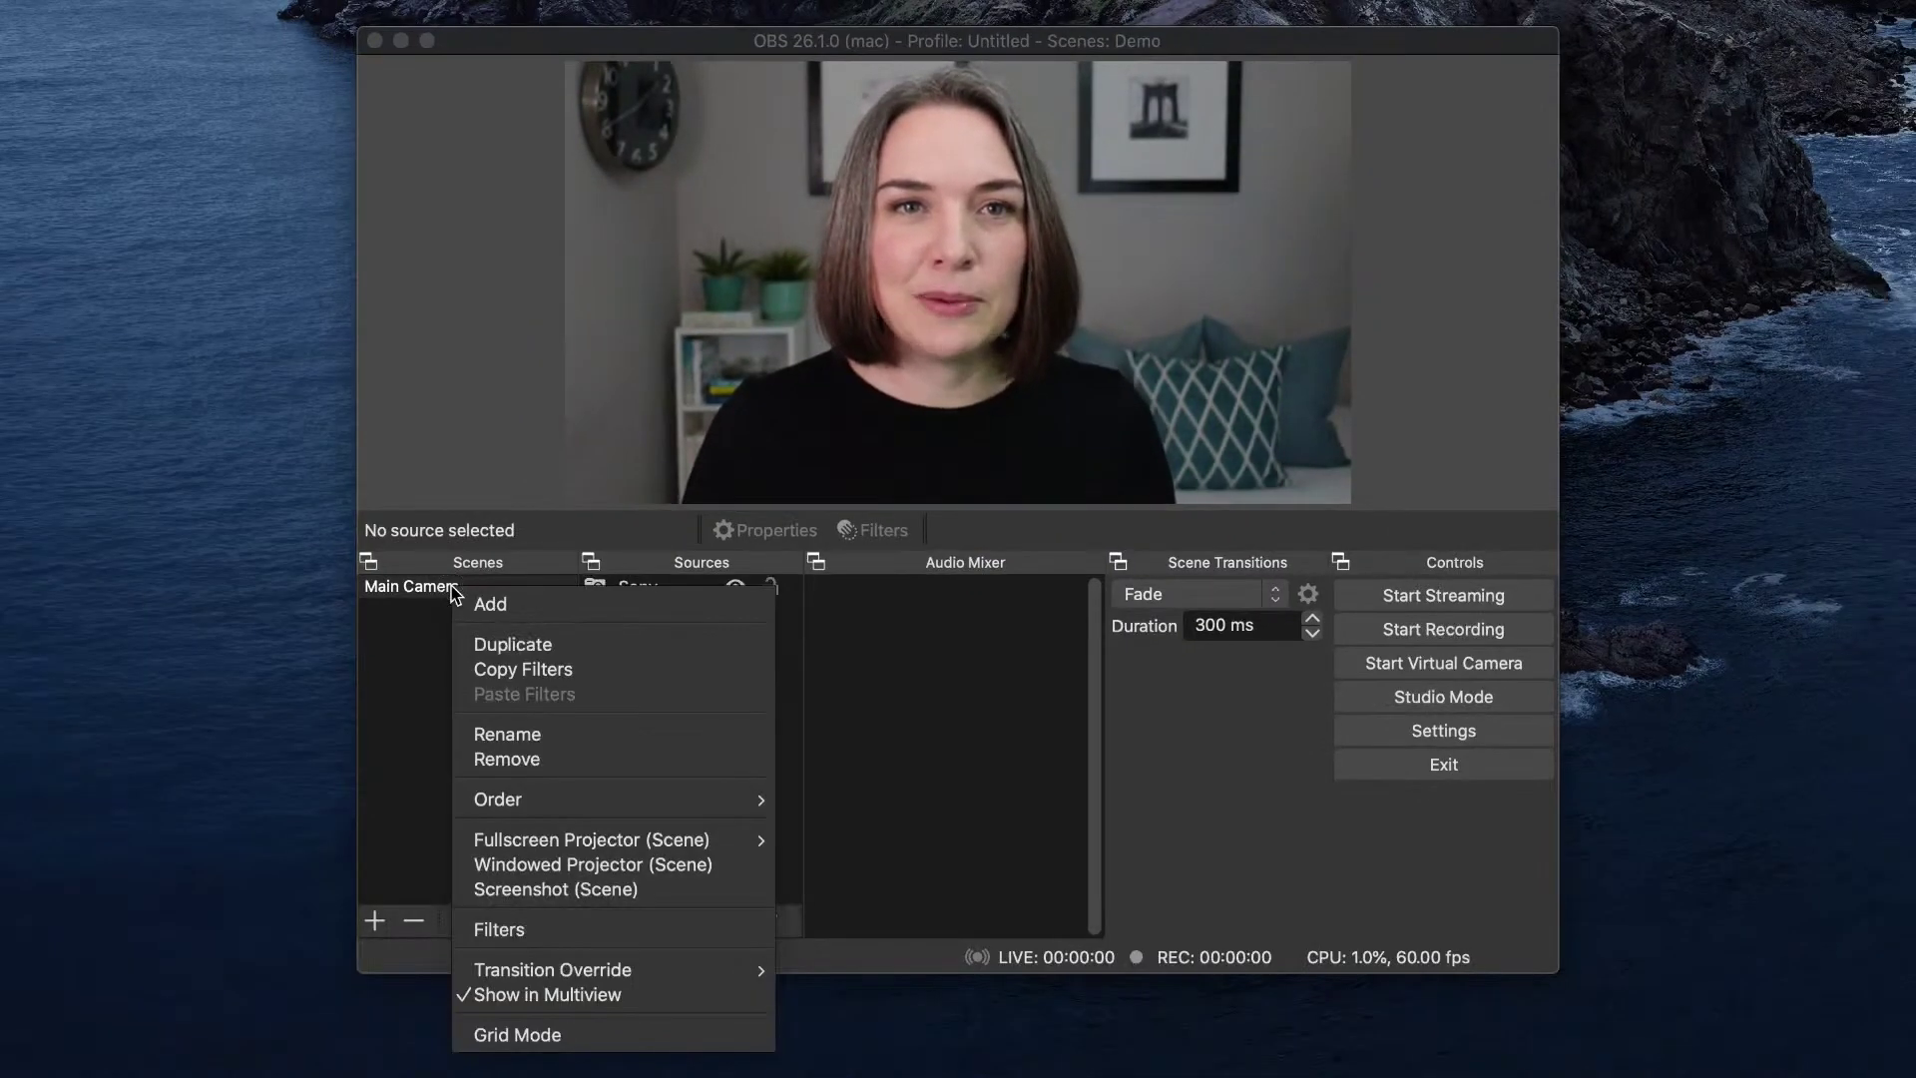
left_click(507, 646)
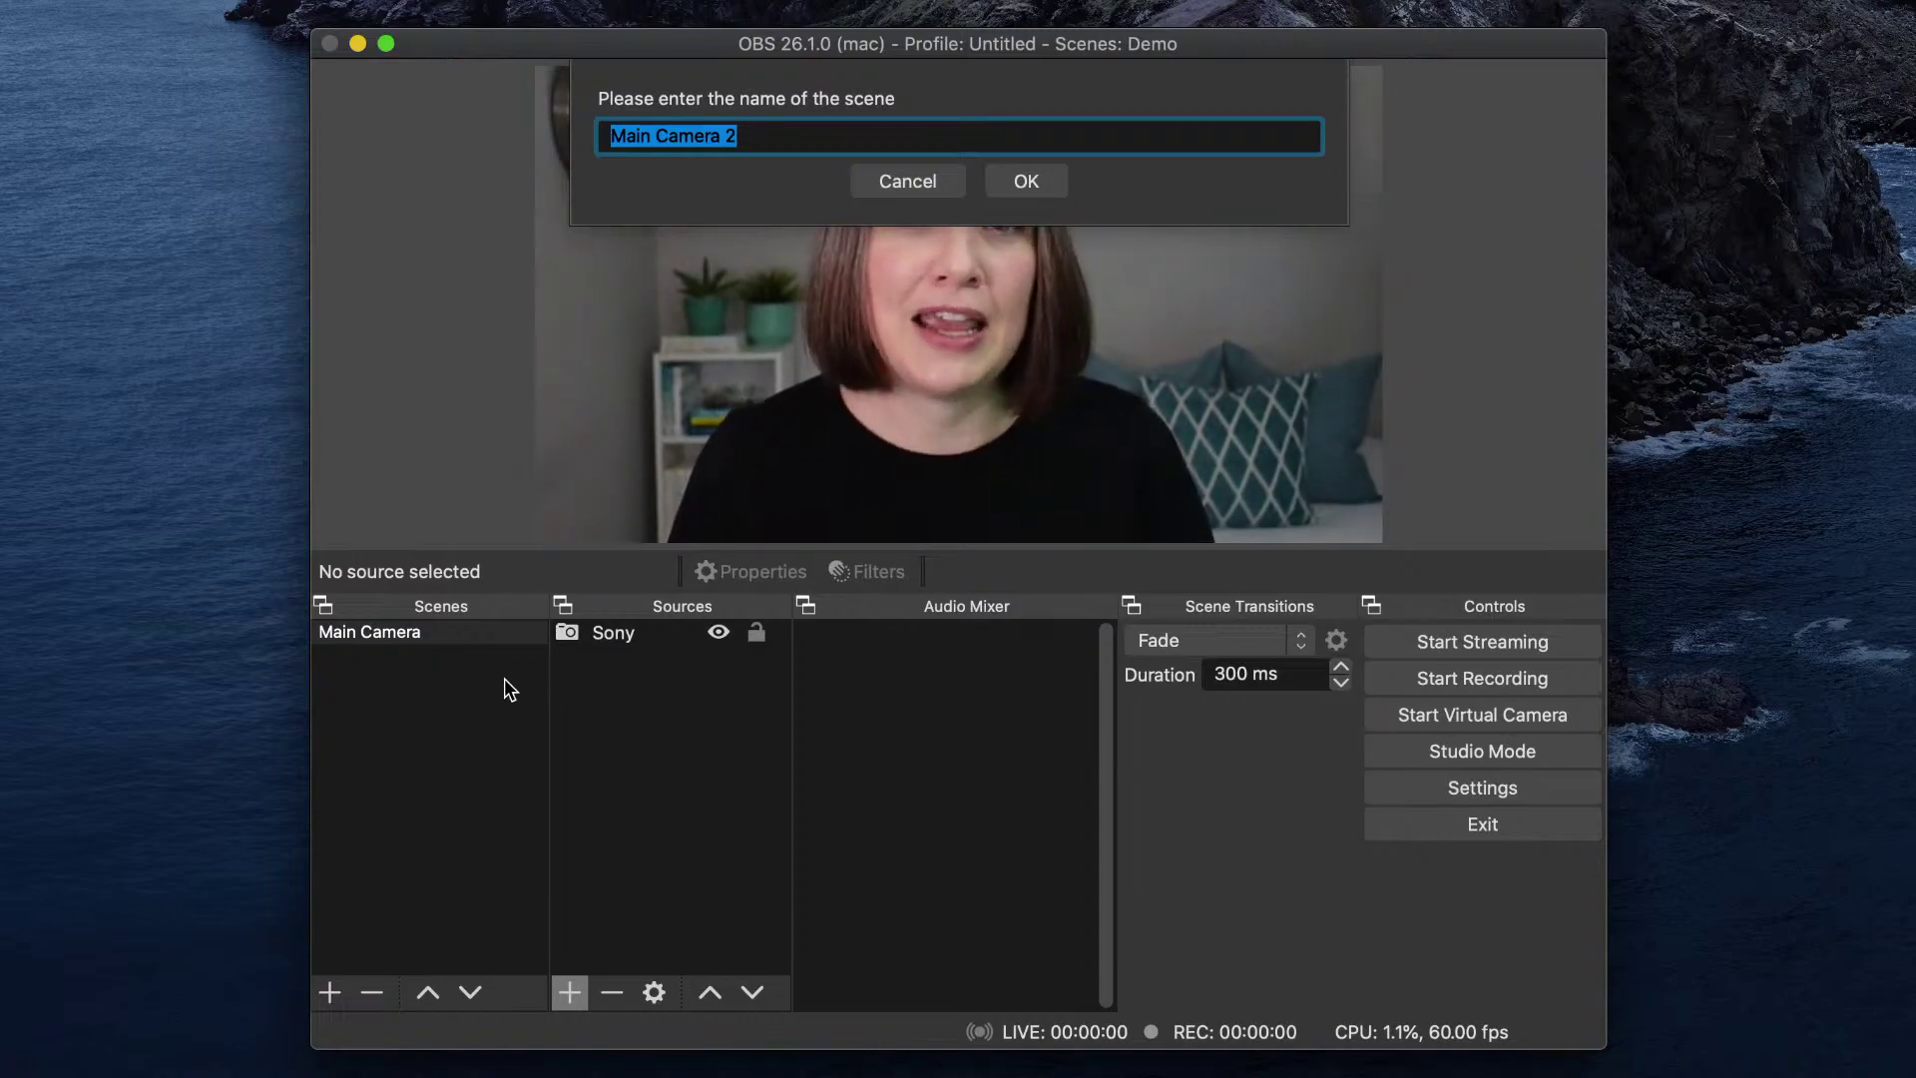
type("Title")
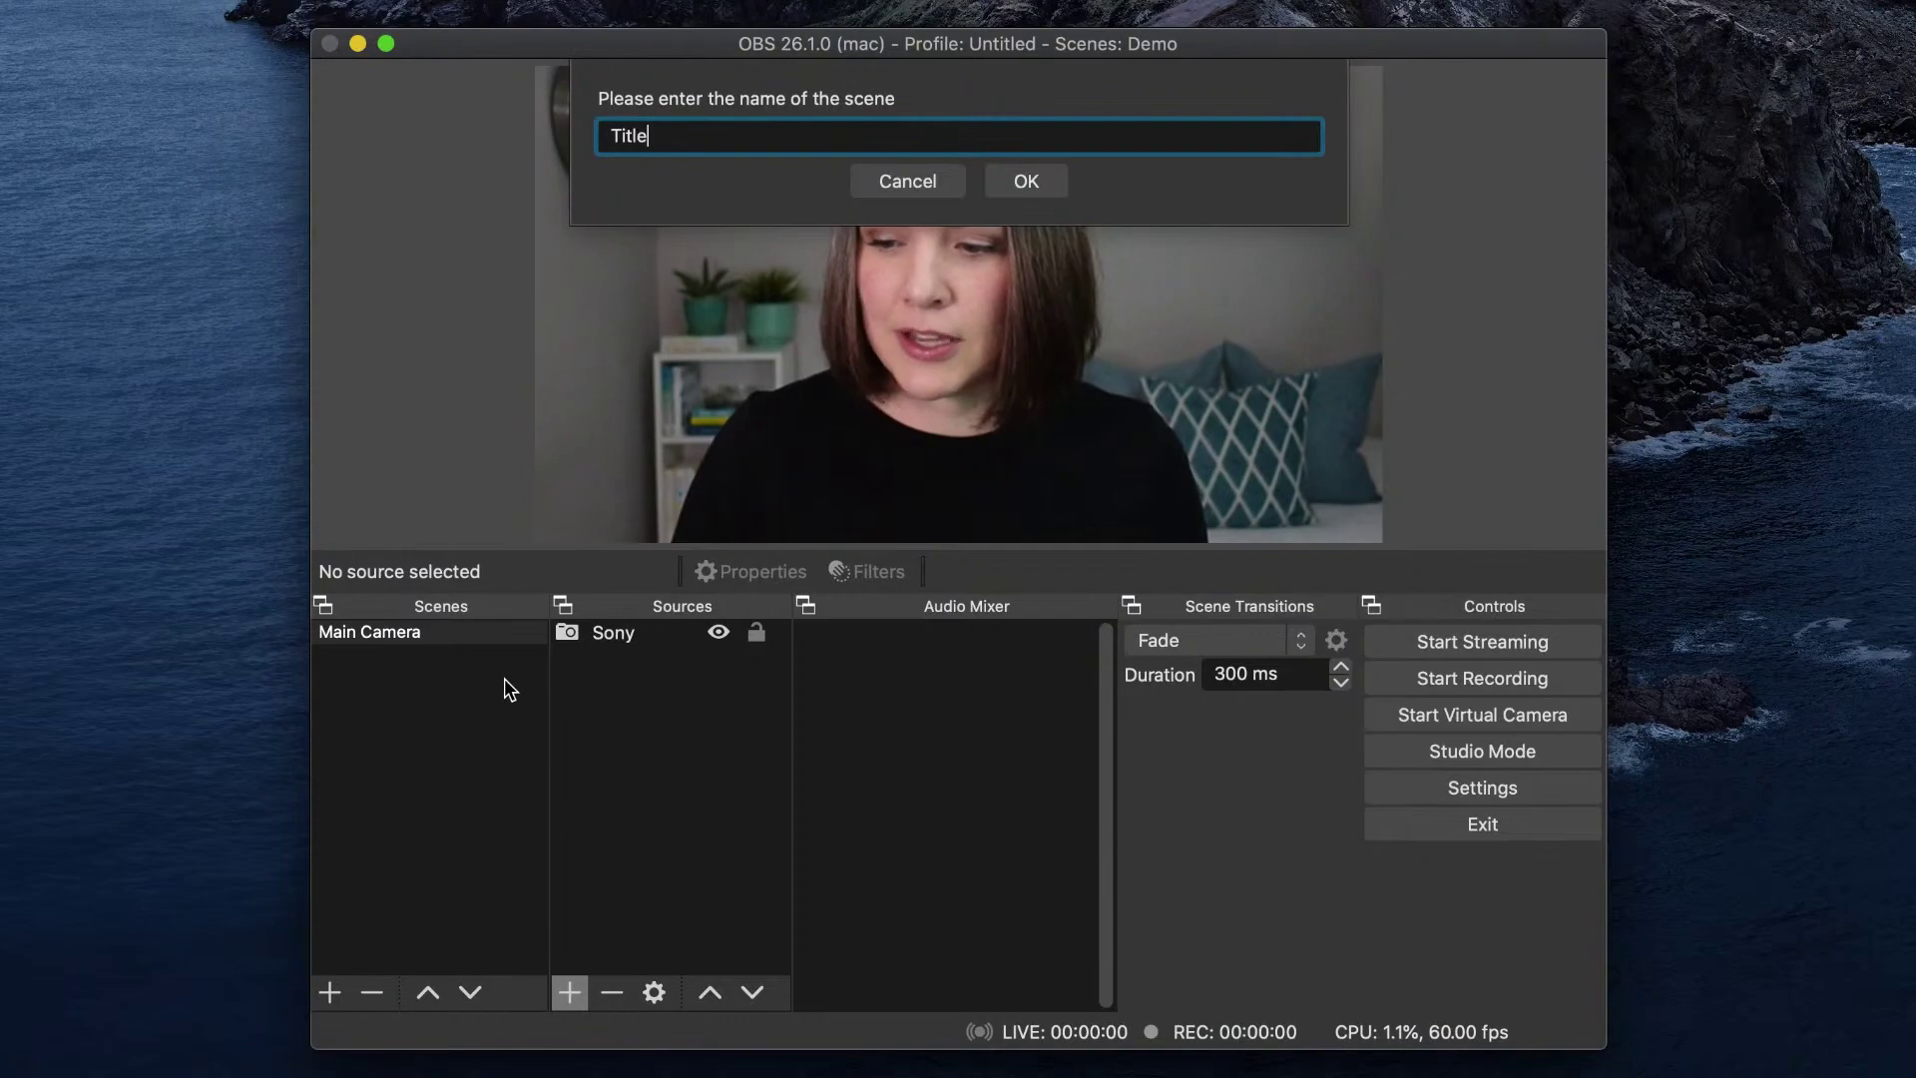
left_click(1010, 180)
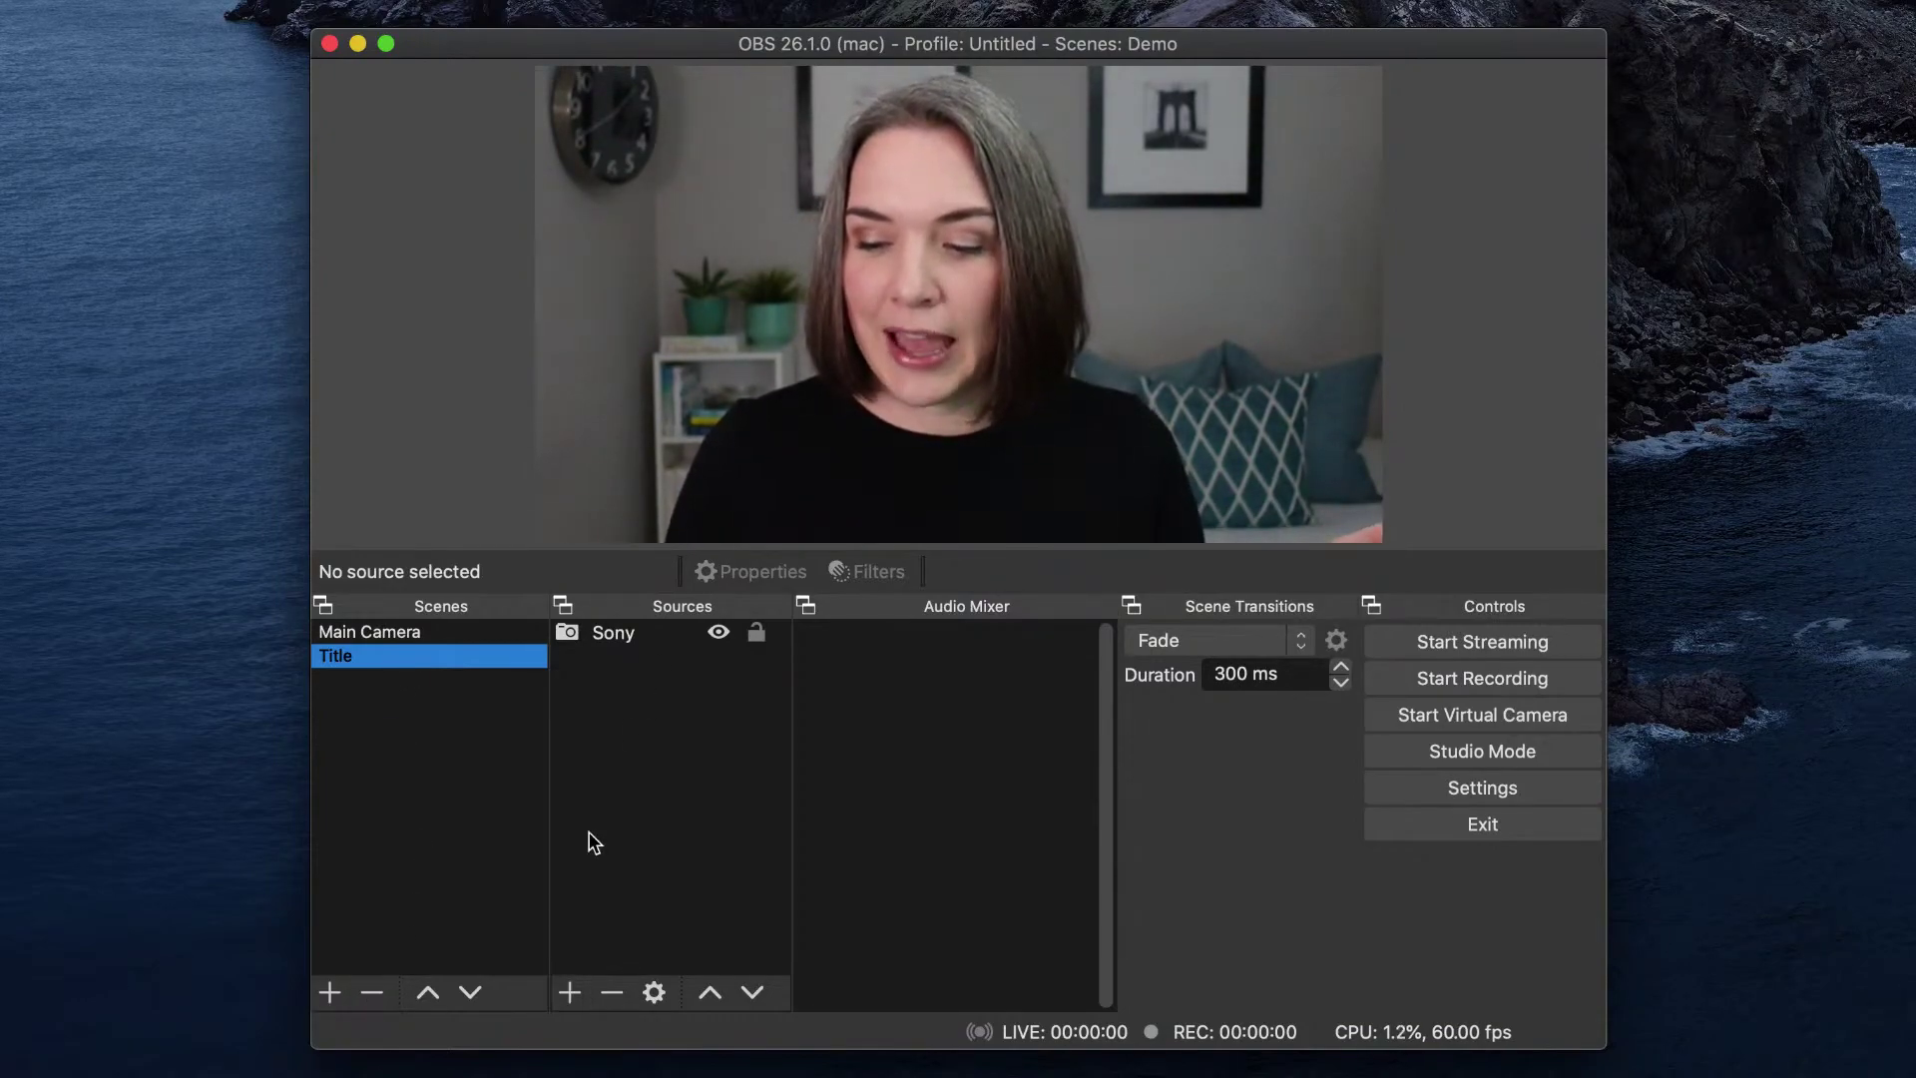
Add a new Media Source named "Animated Title" to the Title scene
left_click(568, 992)
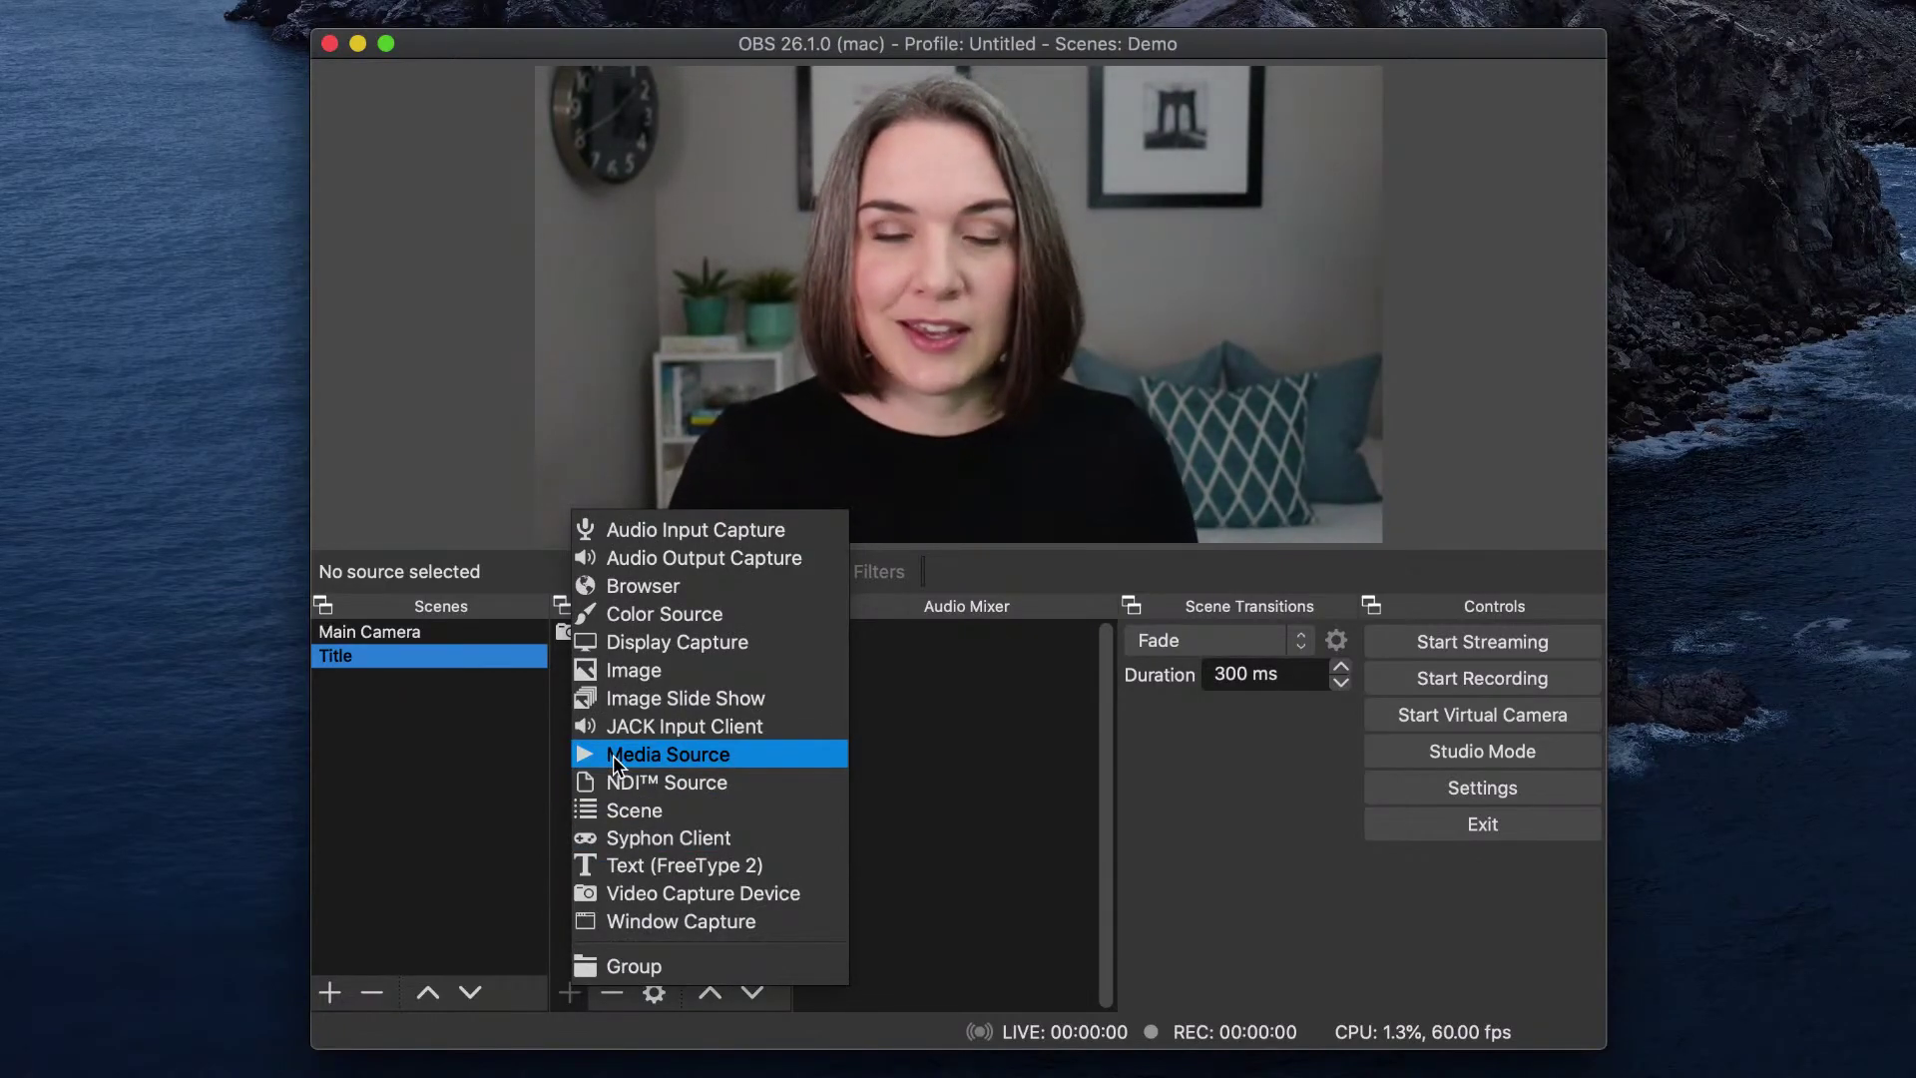
left_click(613, 756)
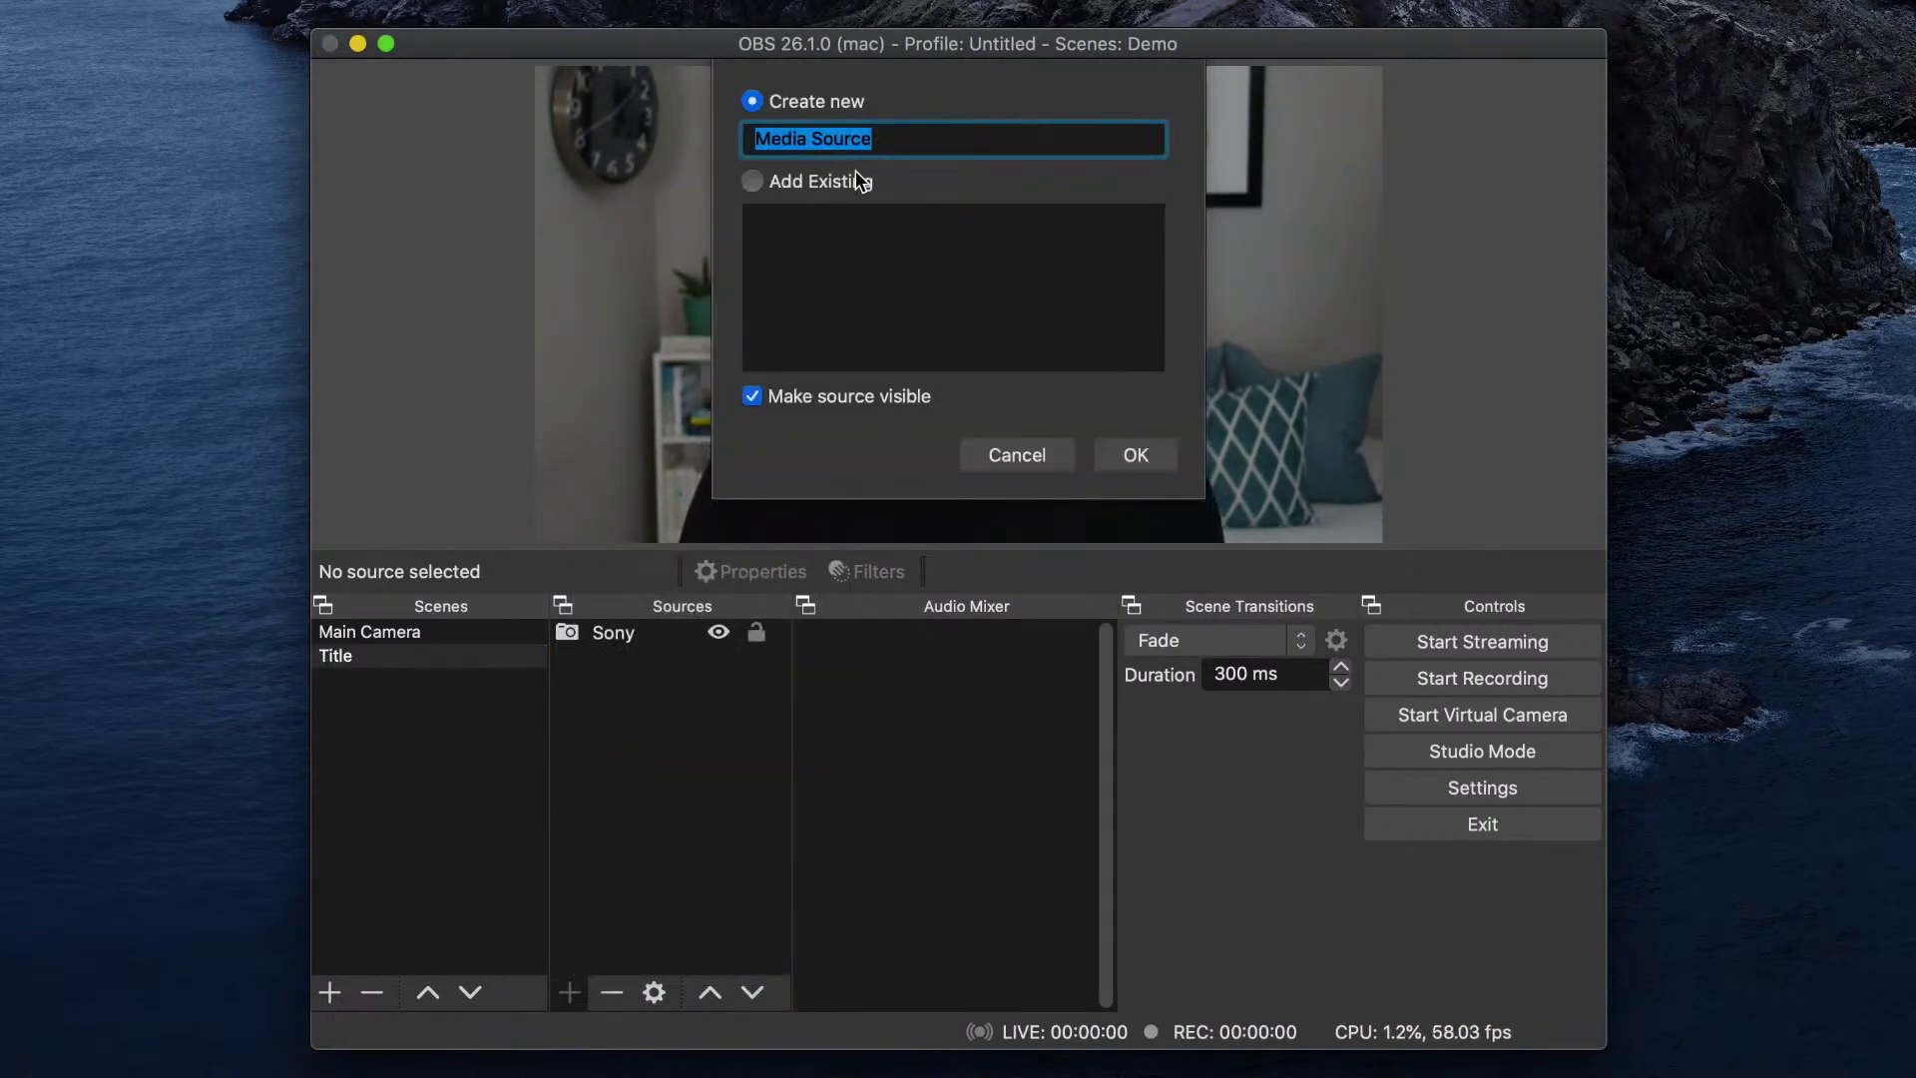
type("An")
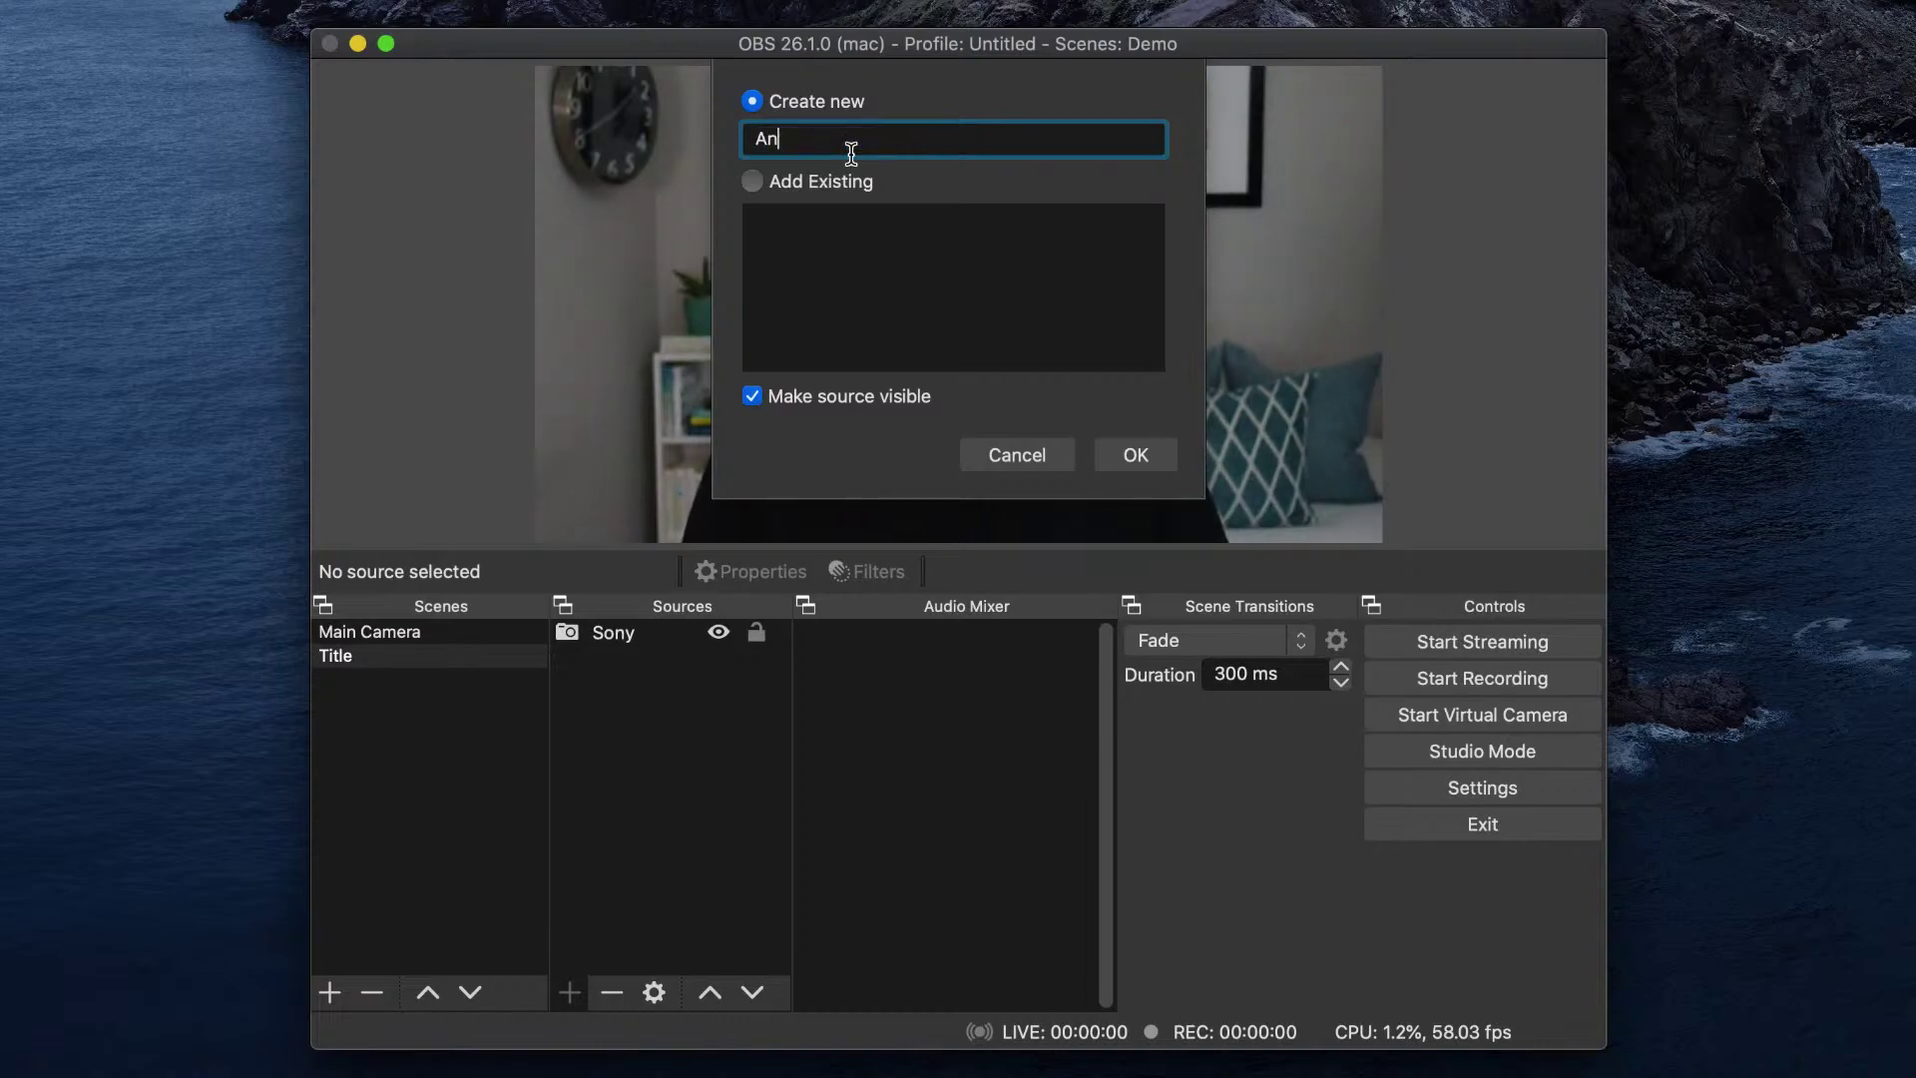
type("imated Title")
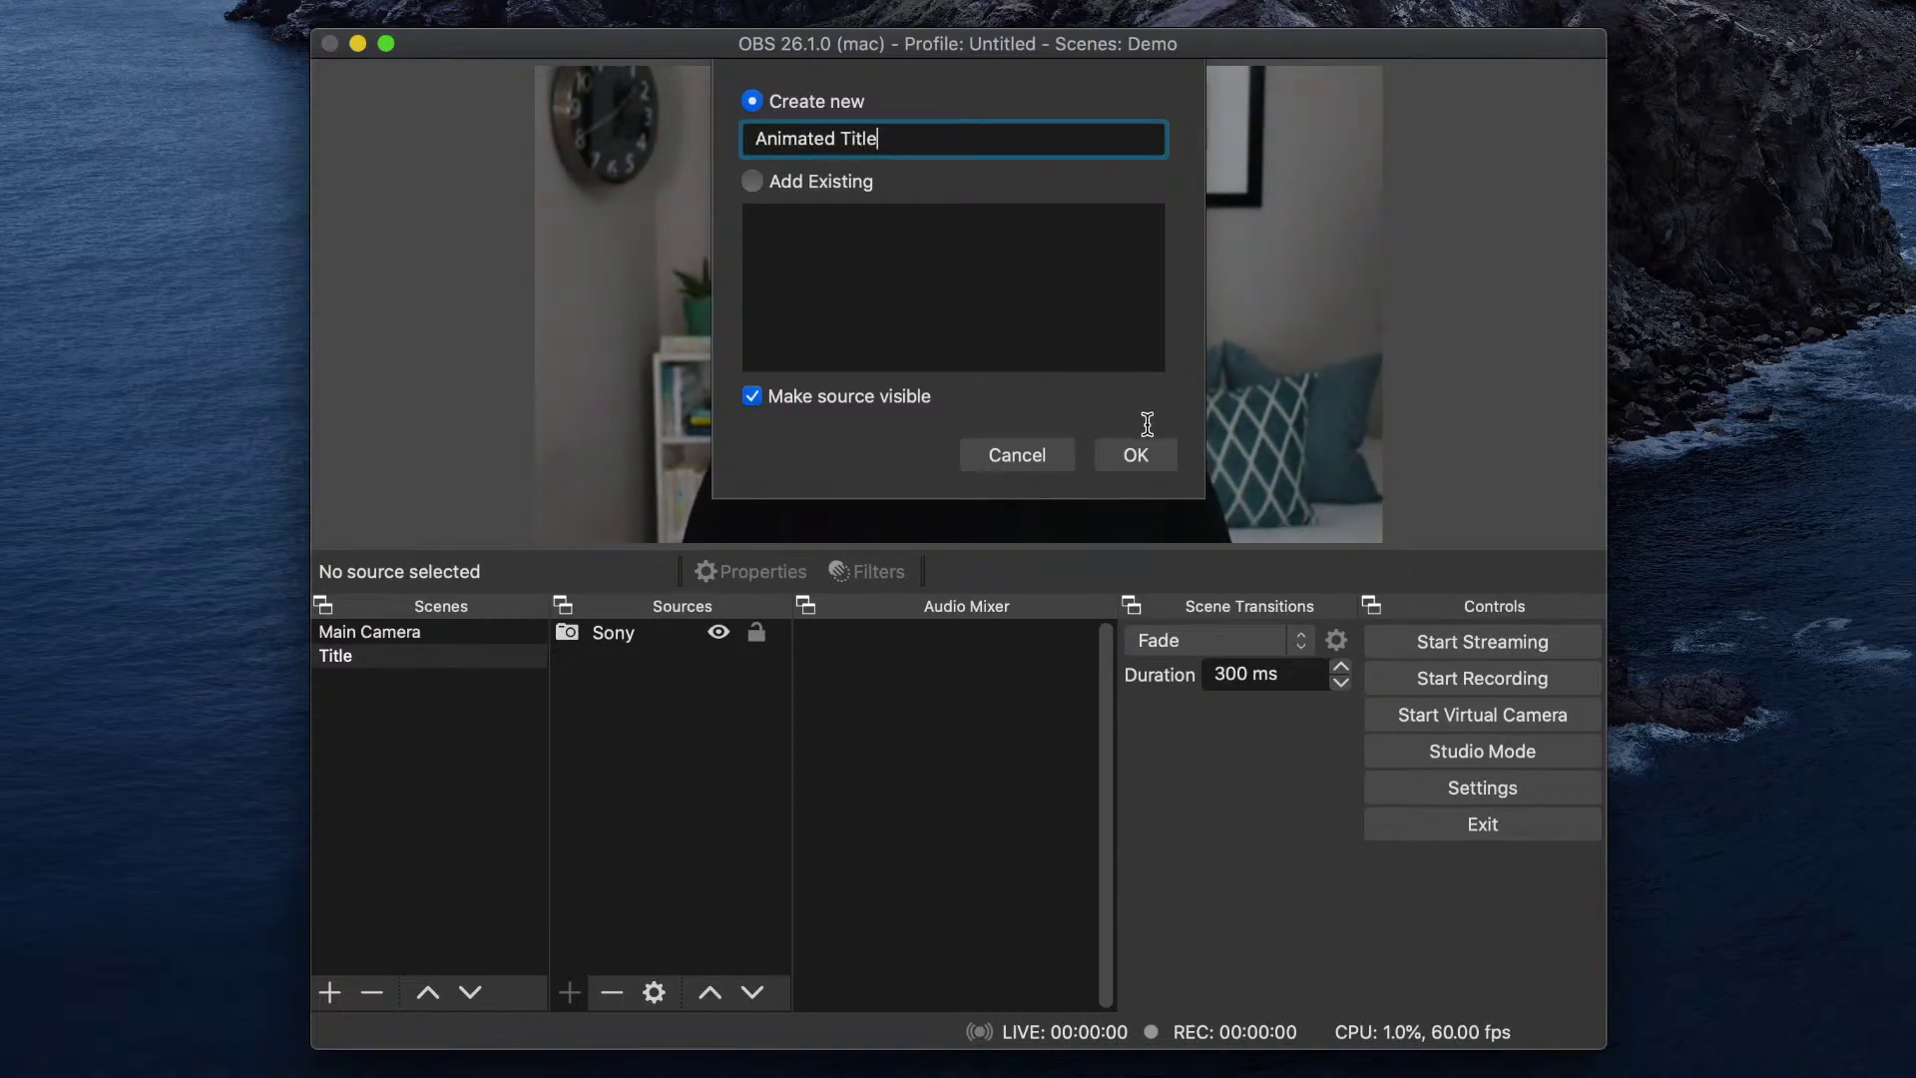
left_click(1138, 454)
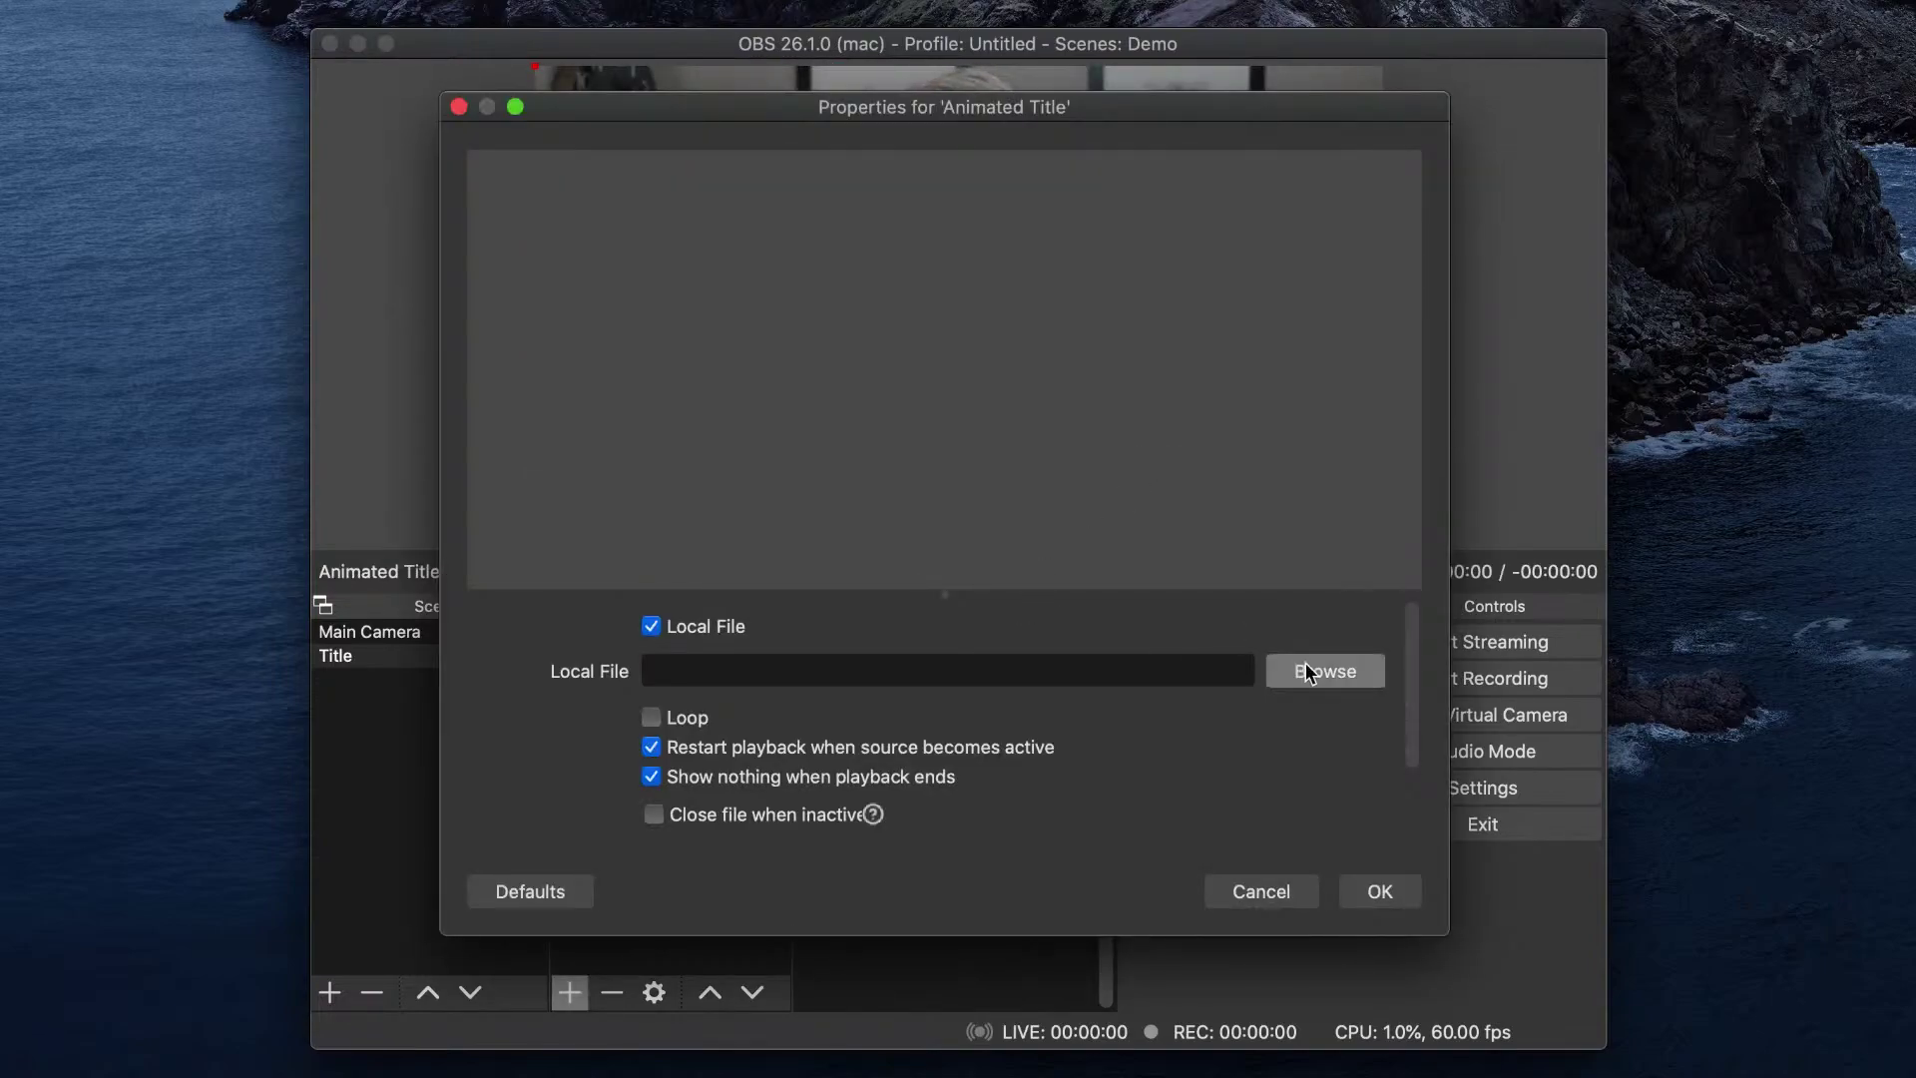
Load Animated Lower Third Demo.mp4 from the Google Drive folder as the Animated Title source's local file and accept its properties
left_click(1305, 664)
left_click(806, 172)
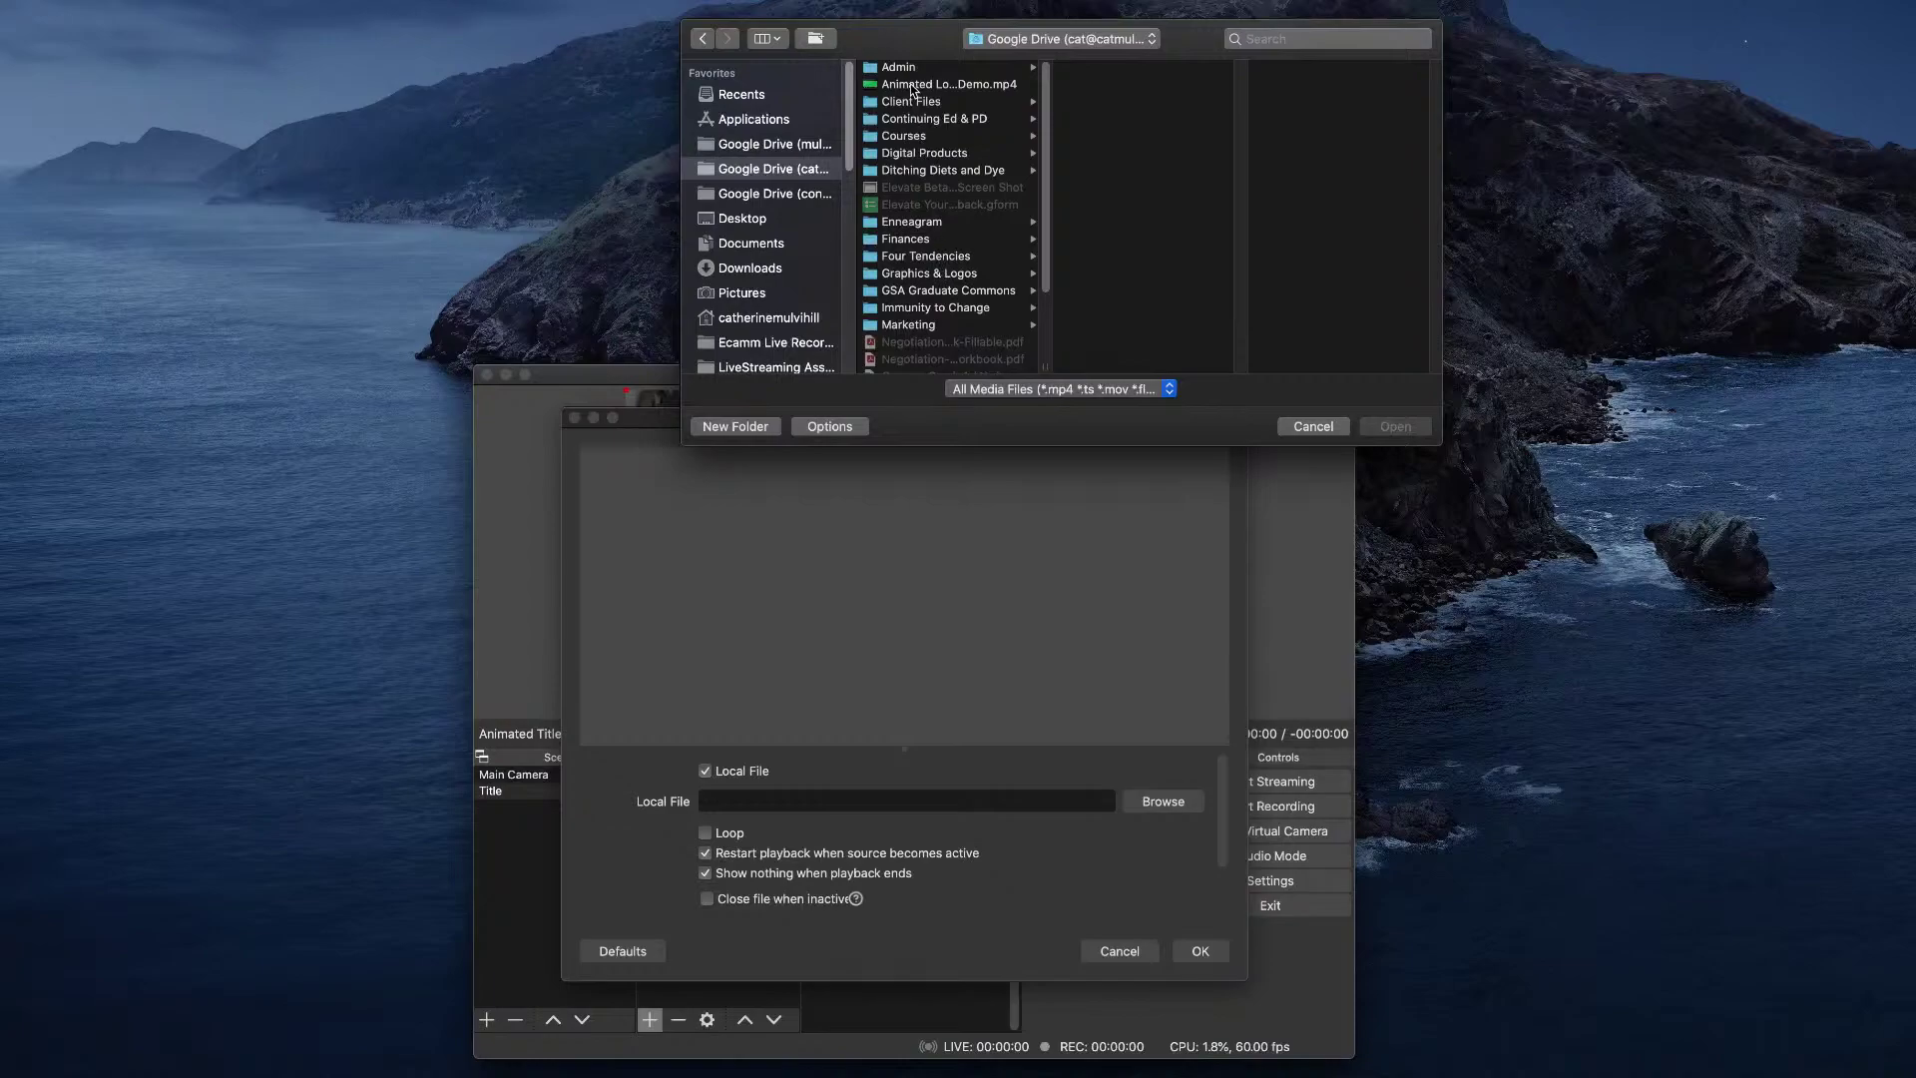
left_click(912, 87)
left_click(1395, 426)
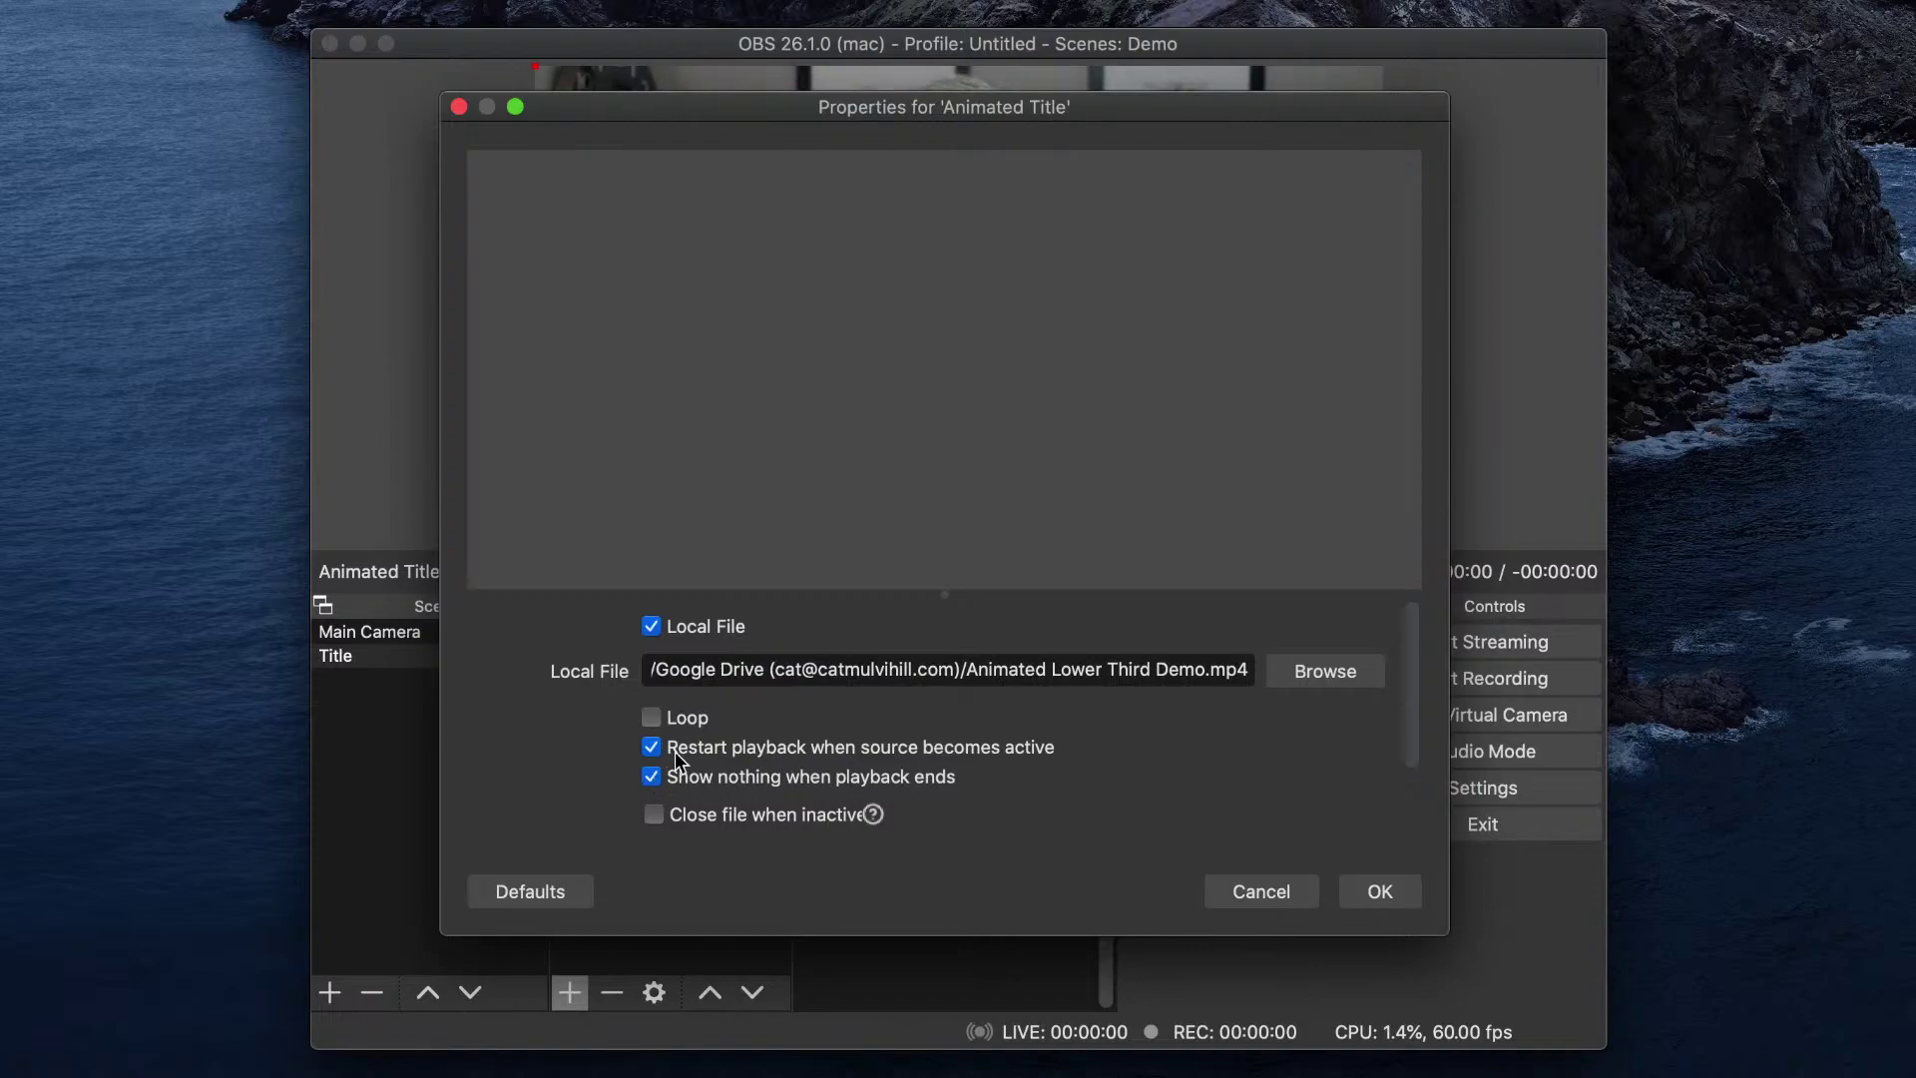
left_click(1359, 891)
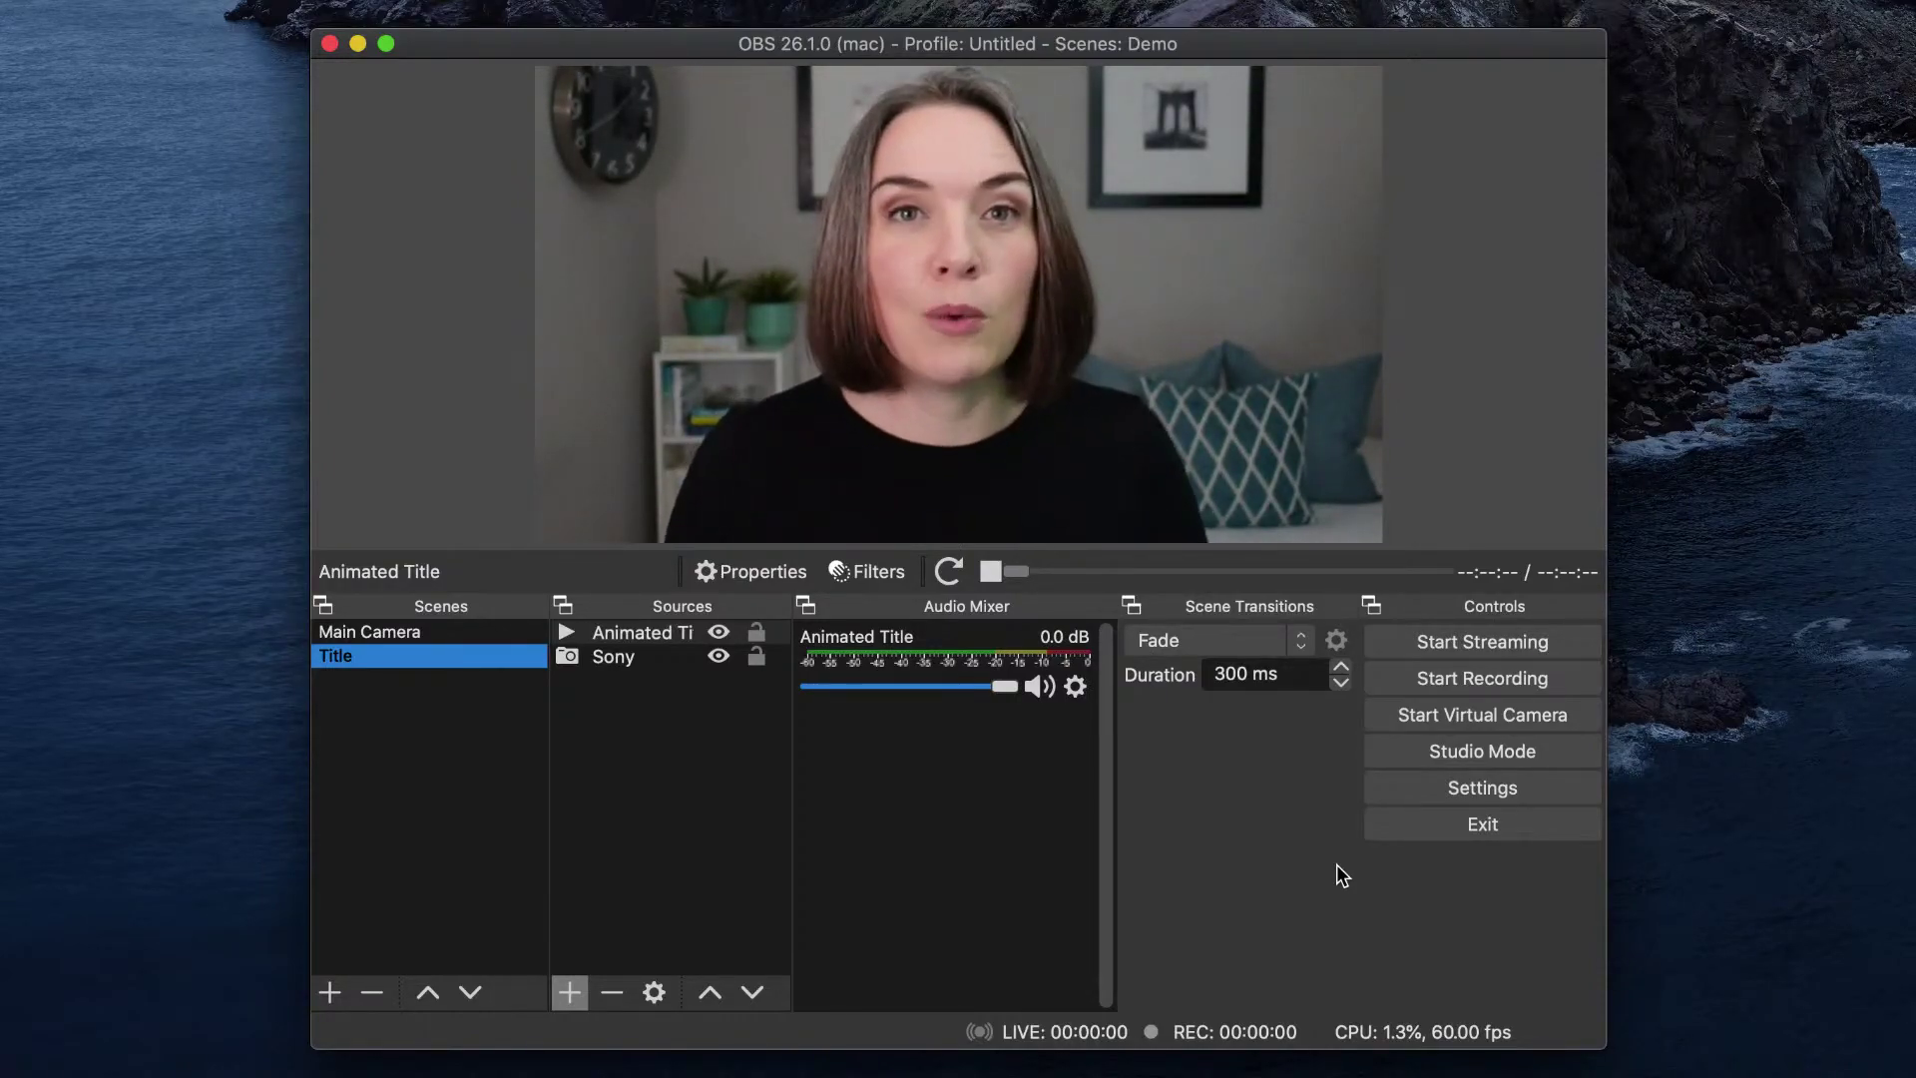
Replay the Animated Title clip and add a Chroma Key effect filter with its default name to that source
left_click(949, 575)
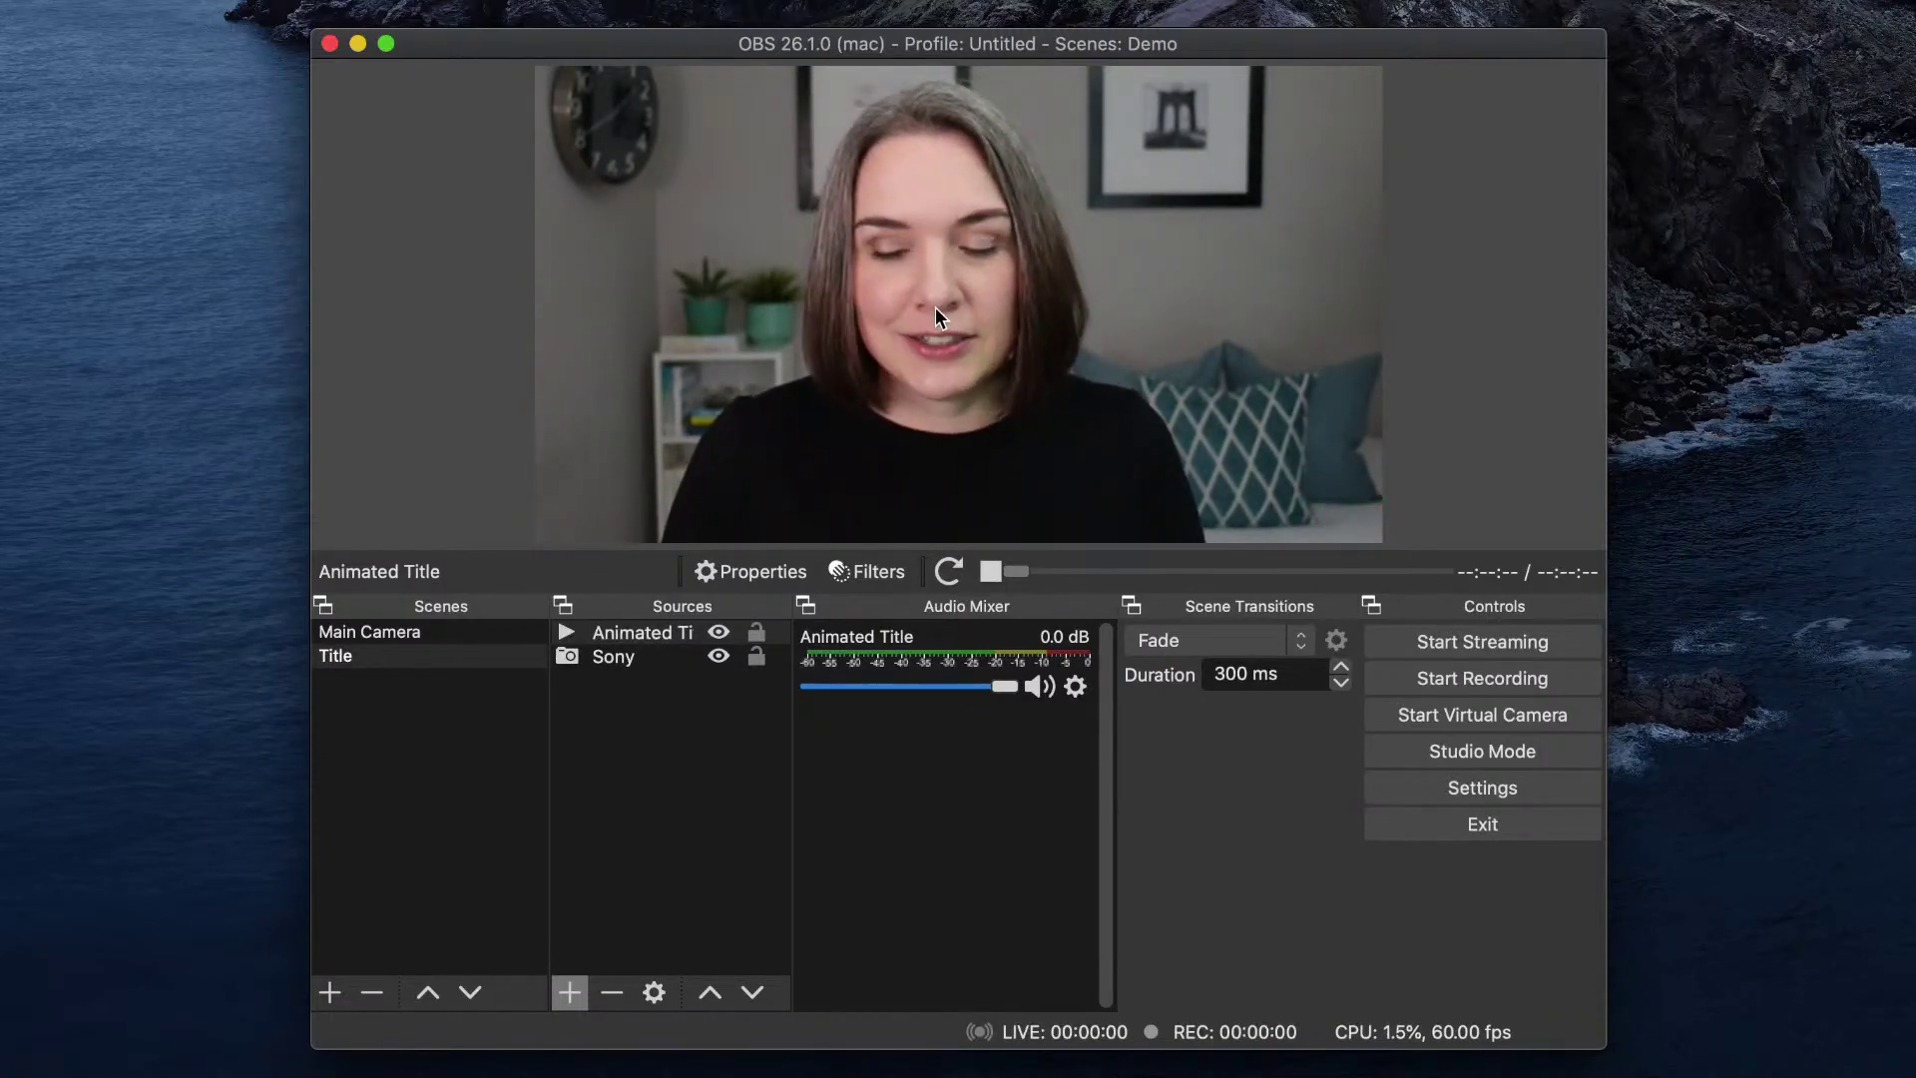
right_click(646, 631)
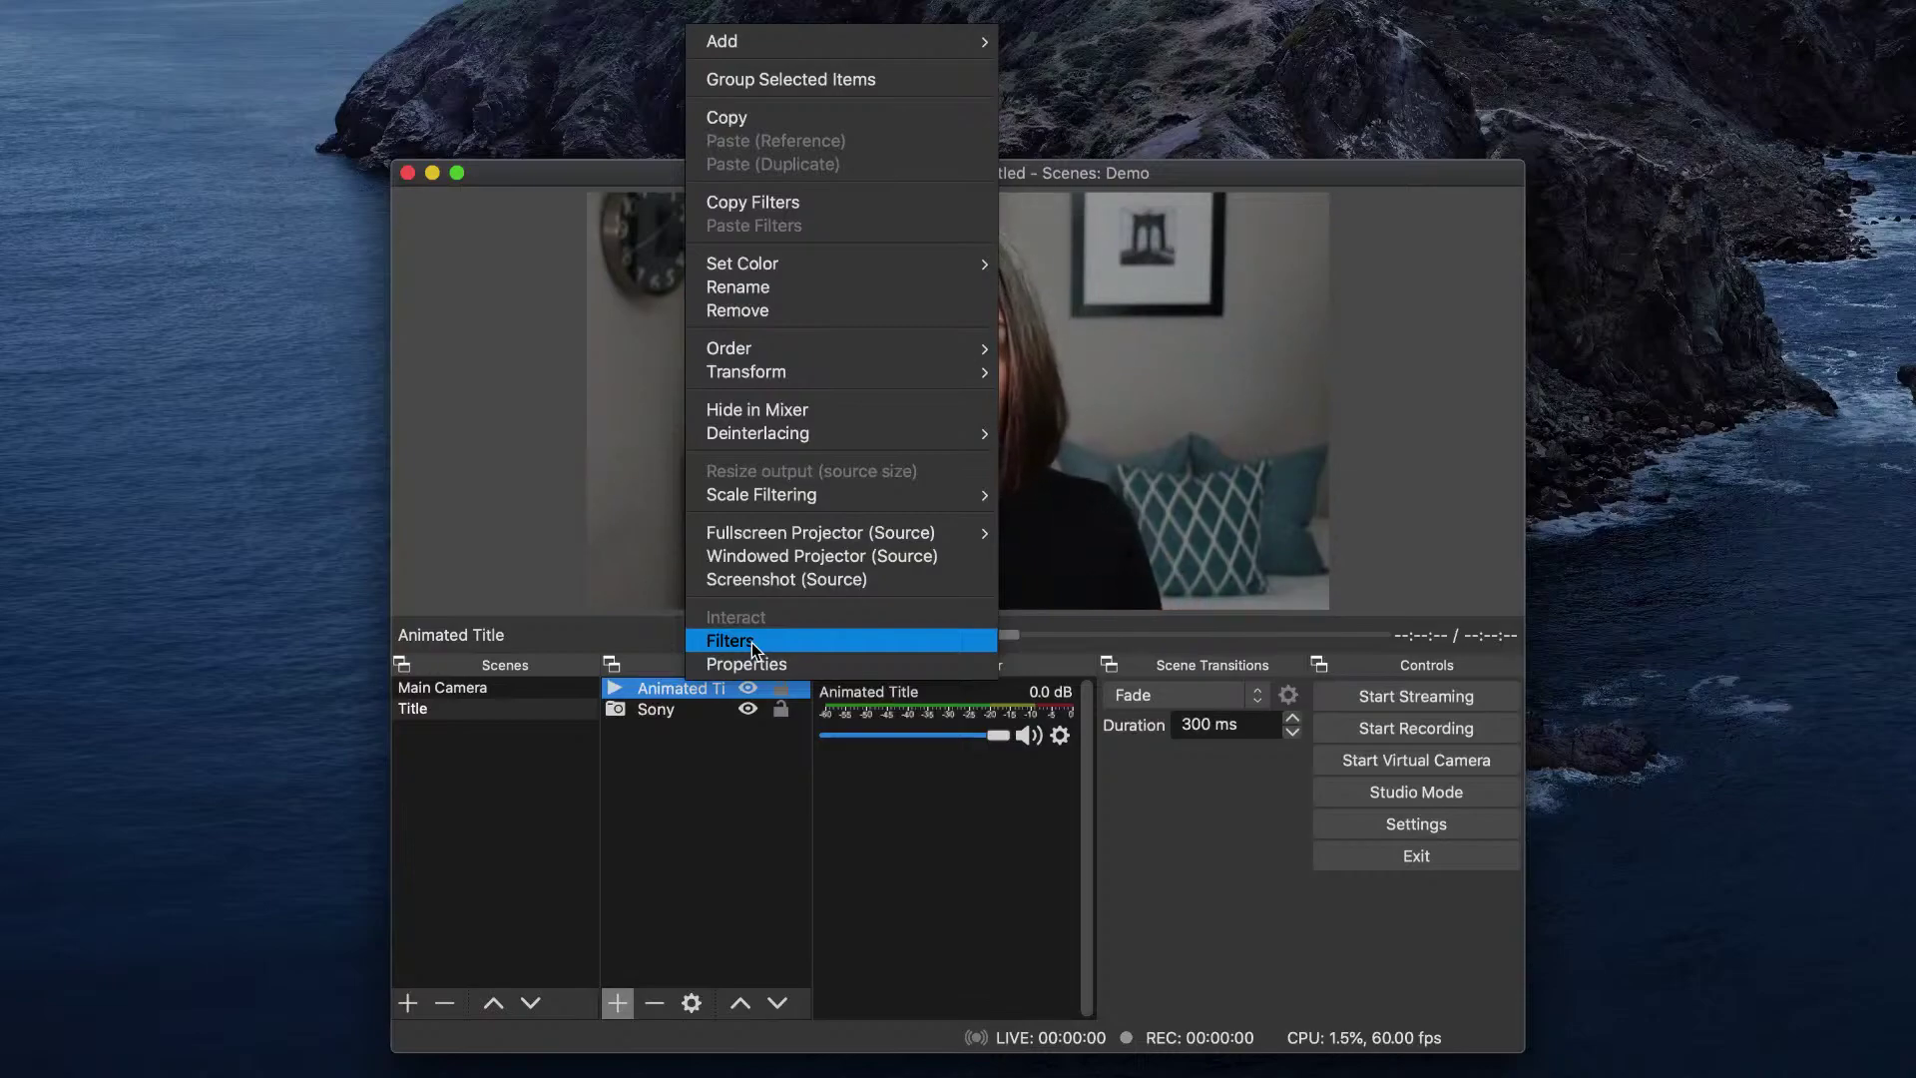
left_click(752, 642)
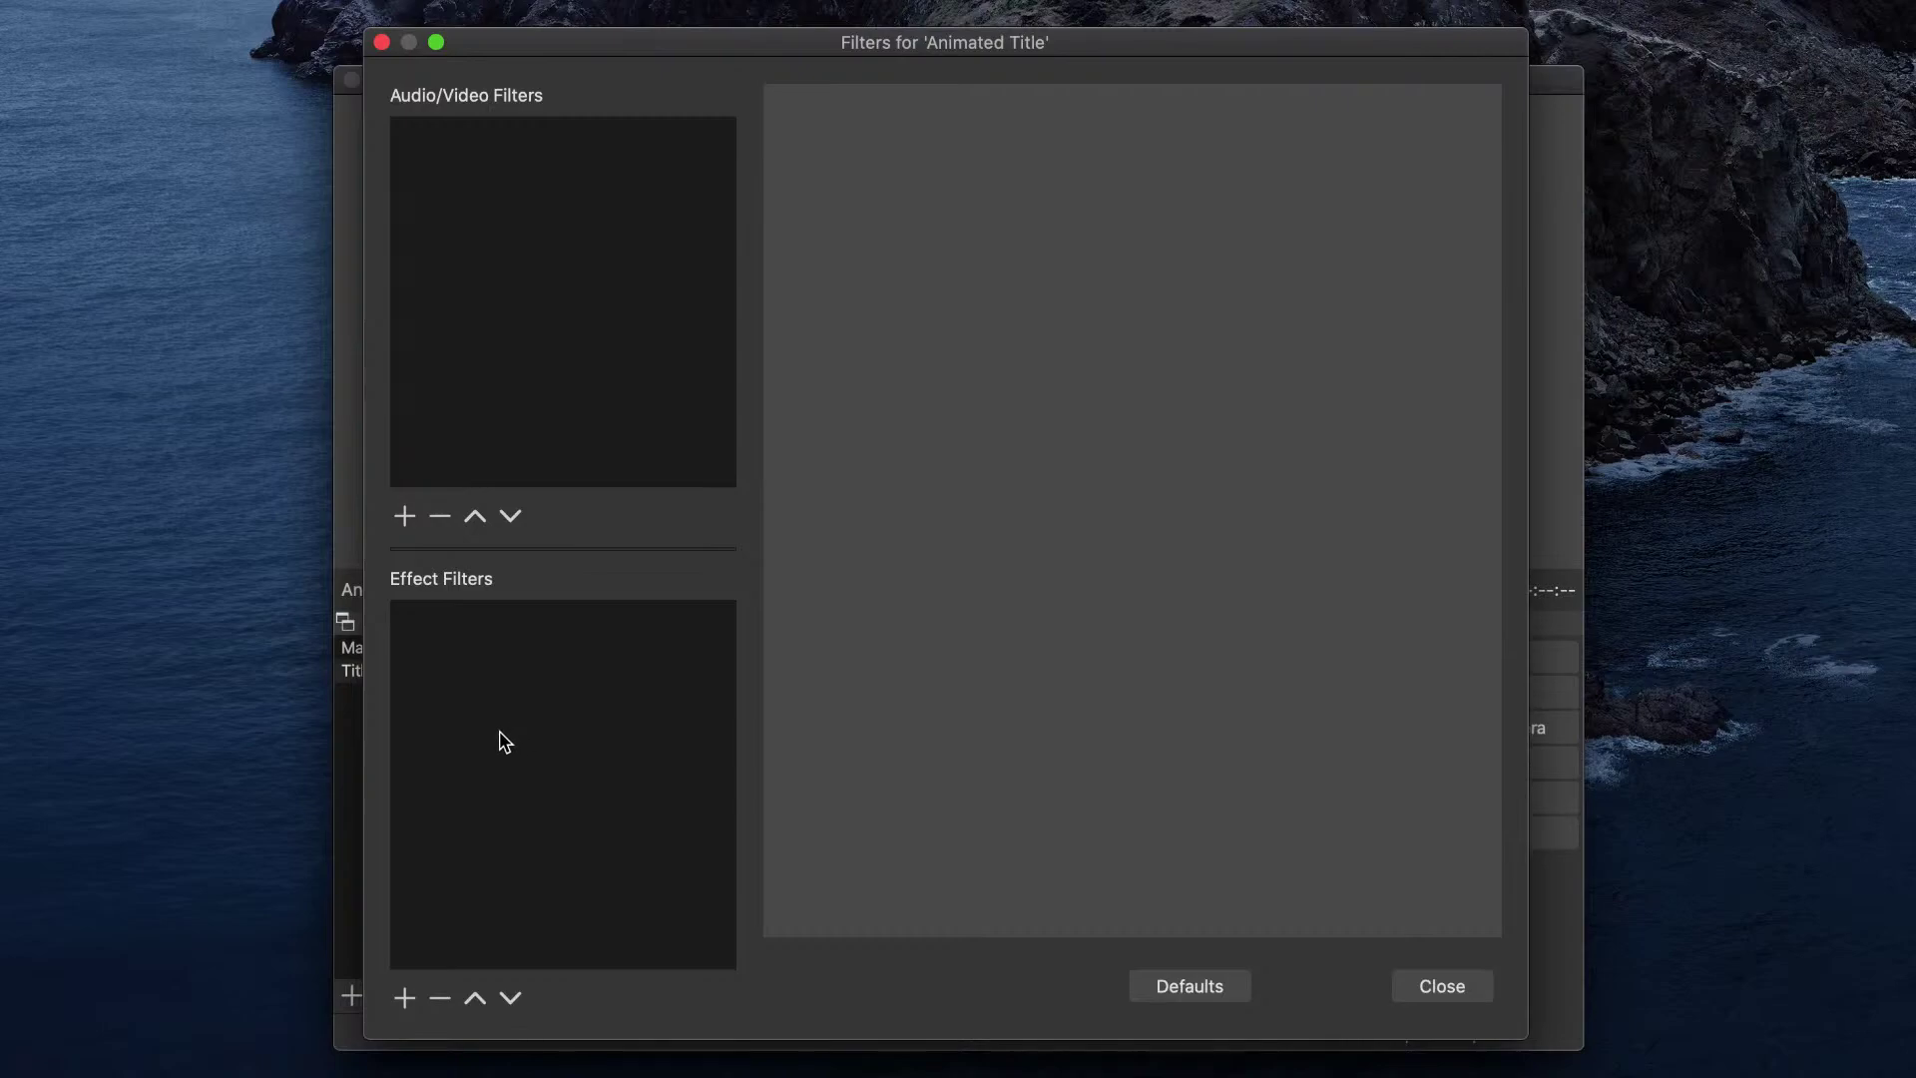
left_click(404, 997)
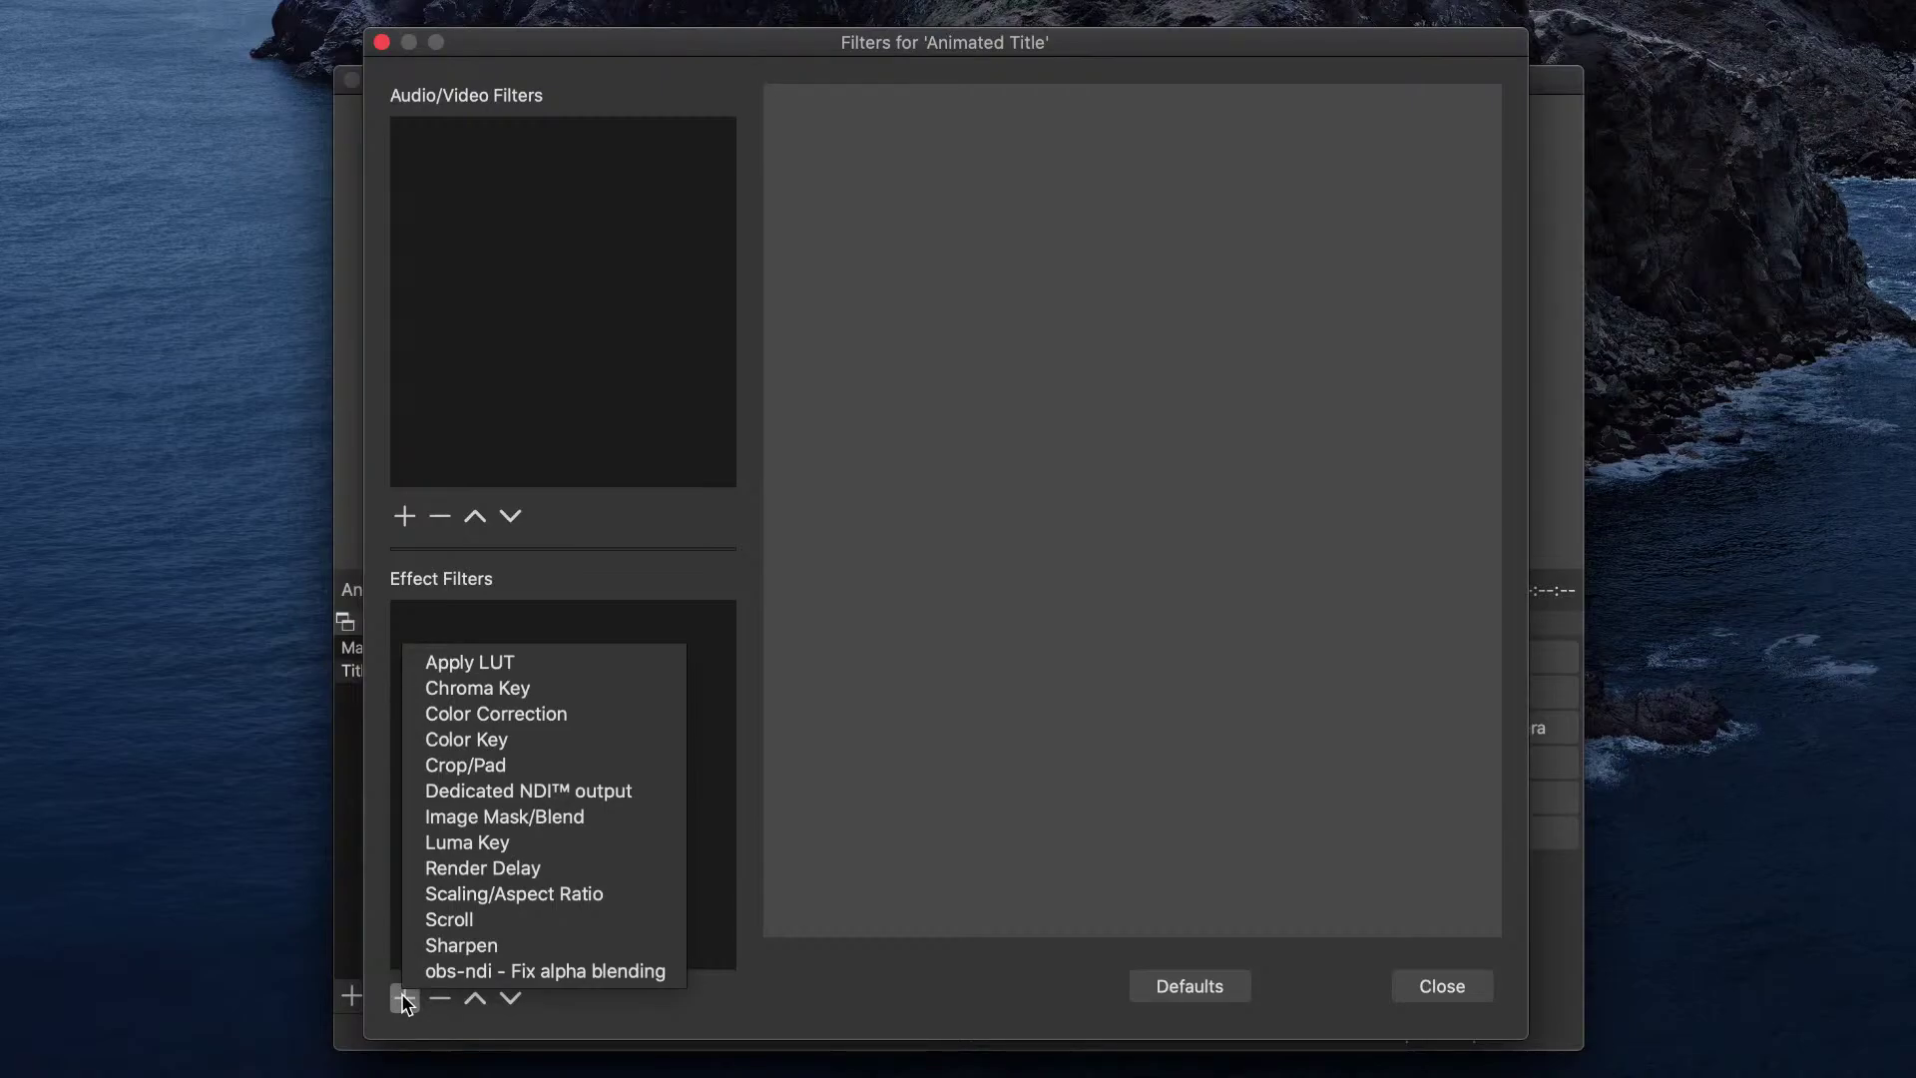
left_click(476, 689)
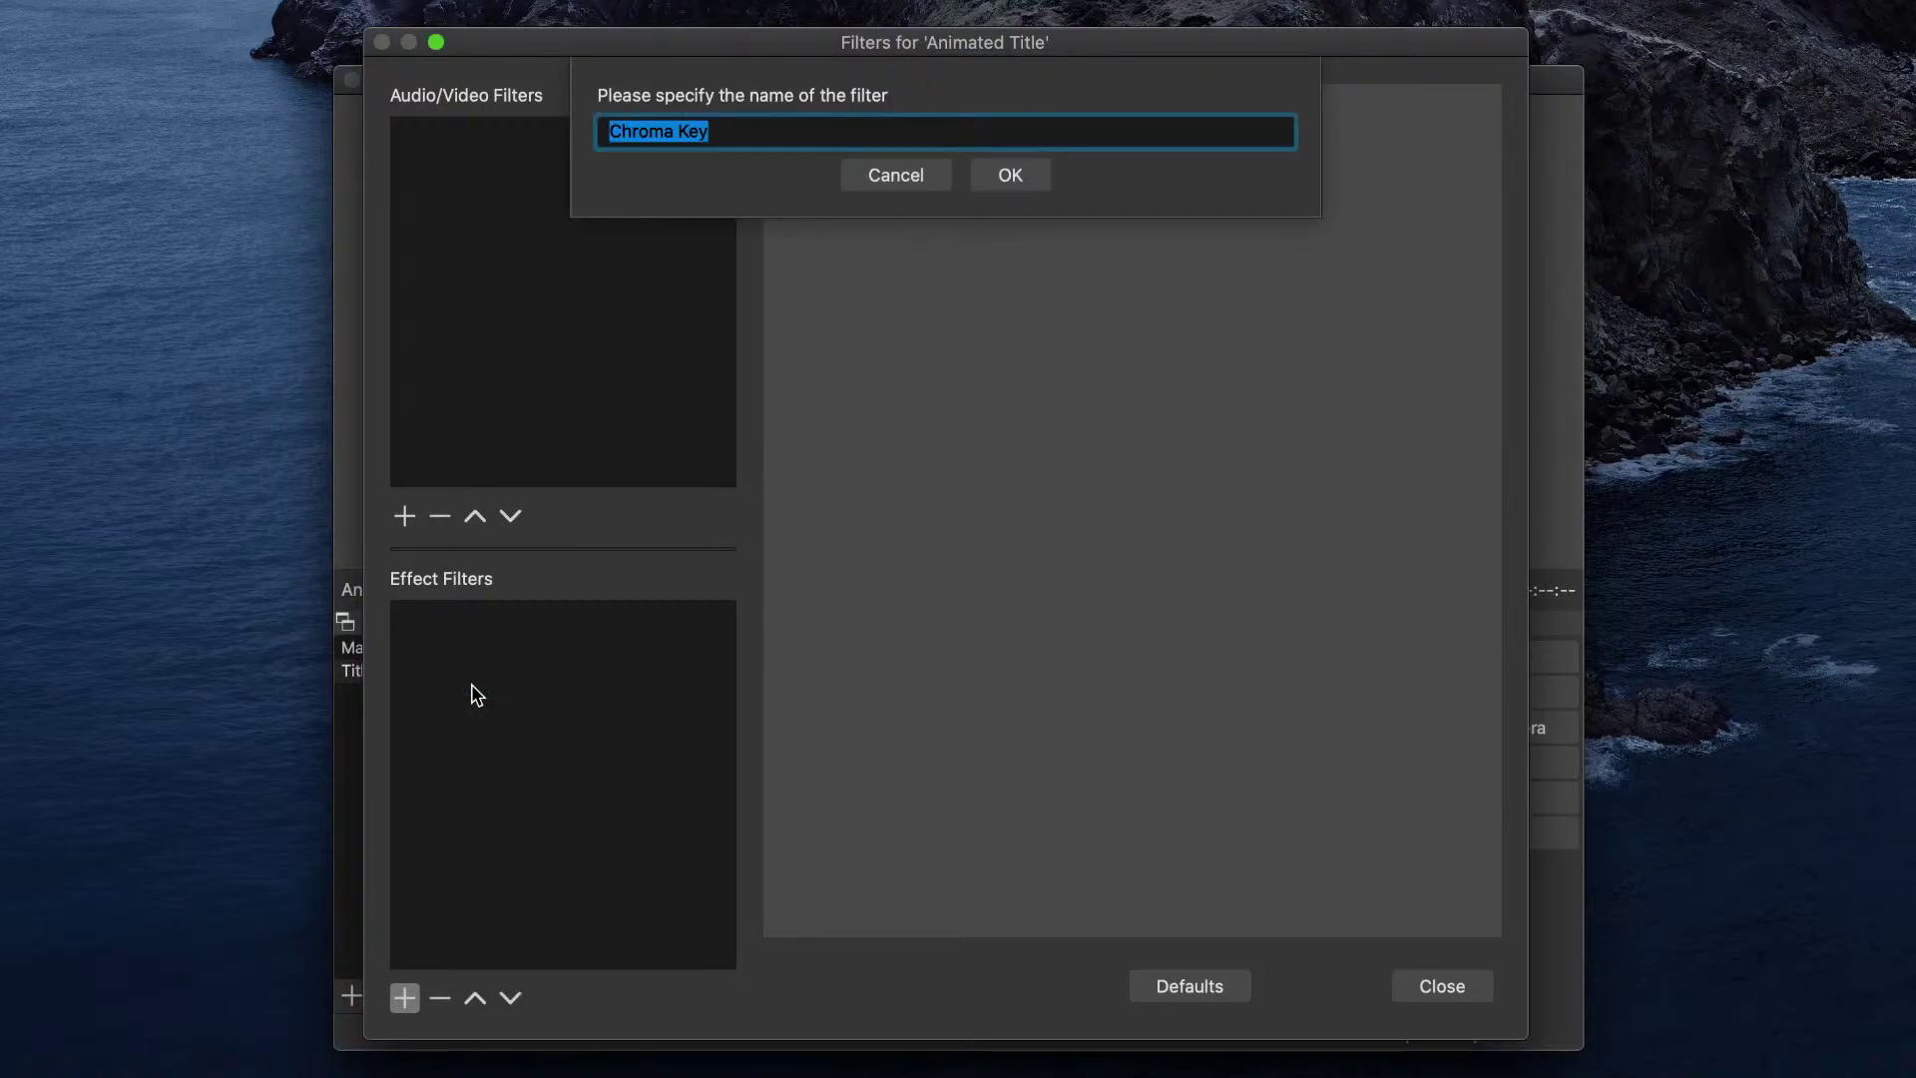
left_click(1010, 176)
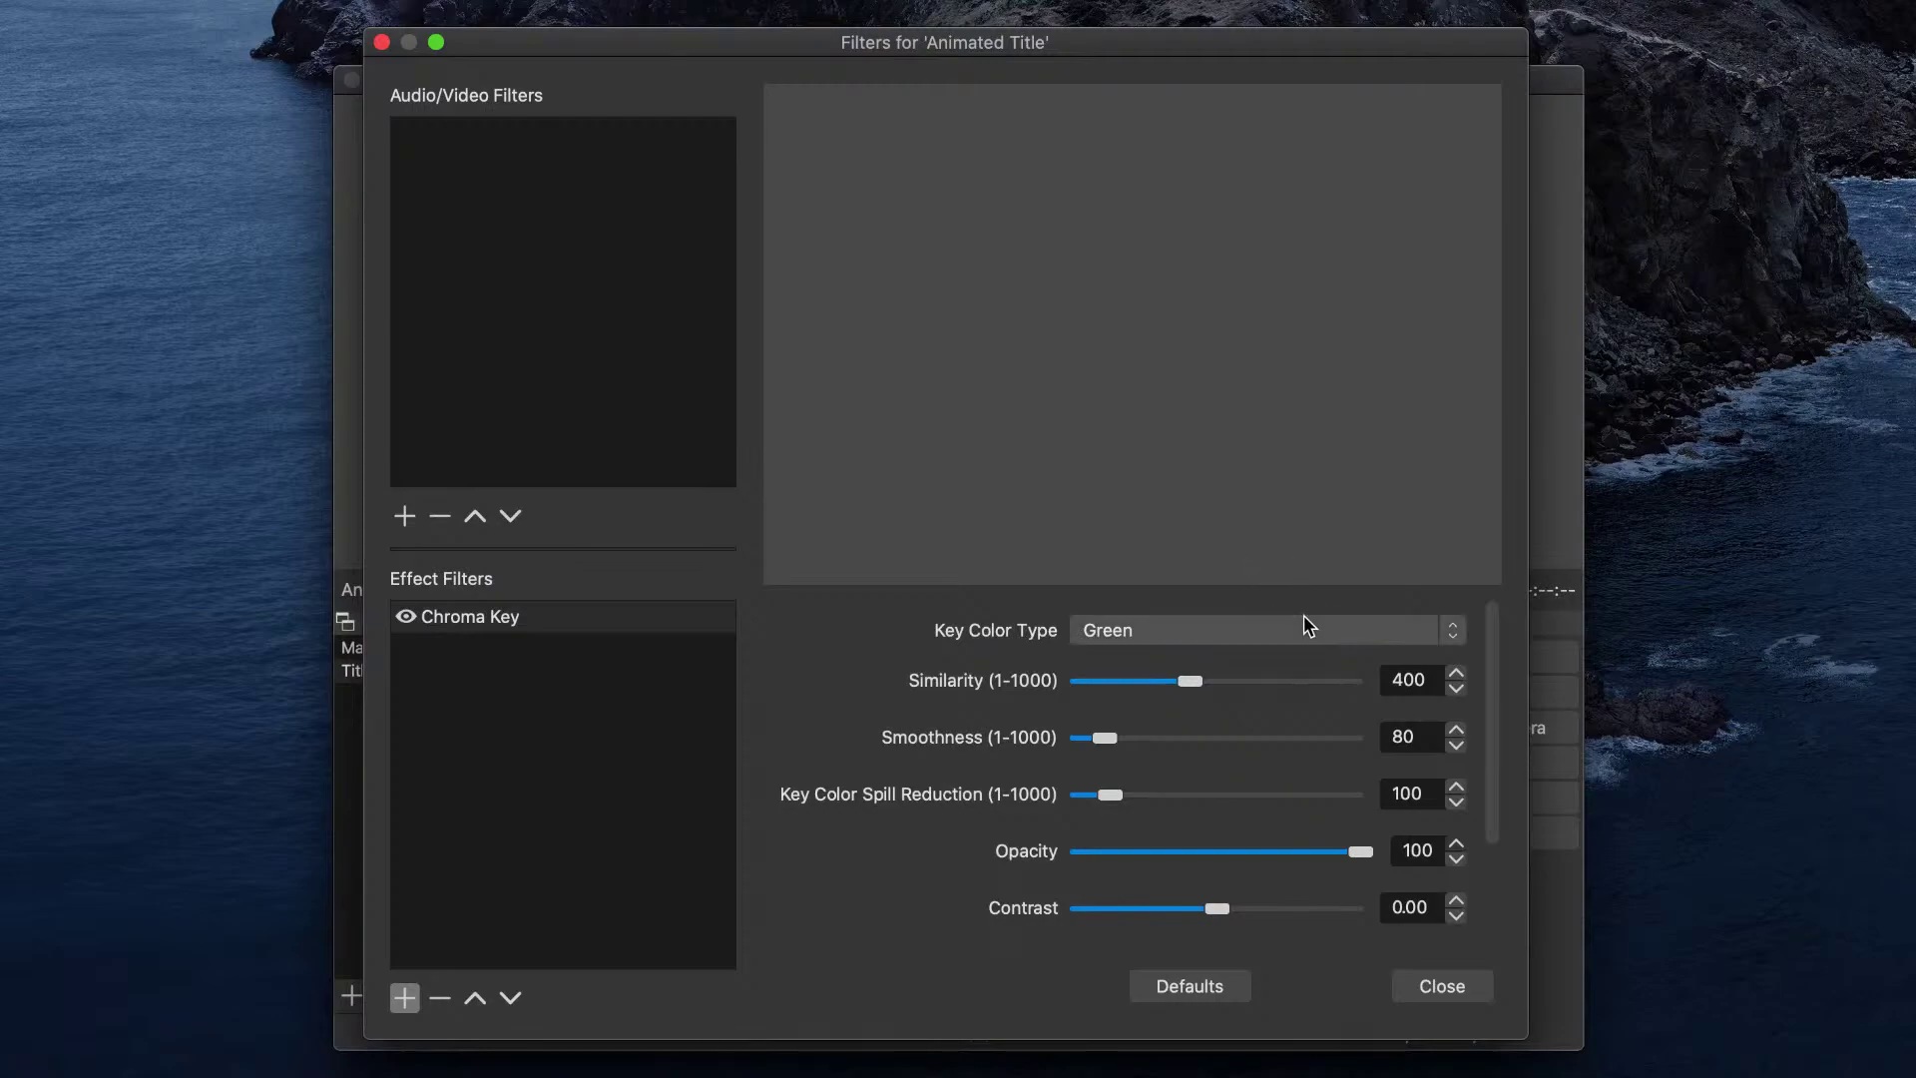
Try the Custom key color type on the Chroma Key filter and return it to Green
left_click(1215, 633)
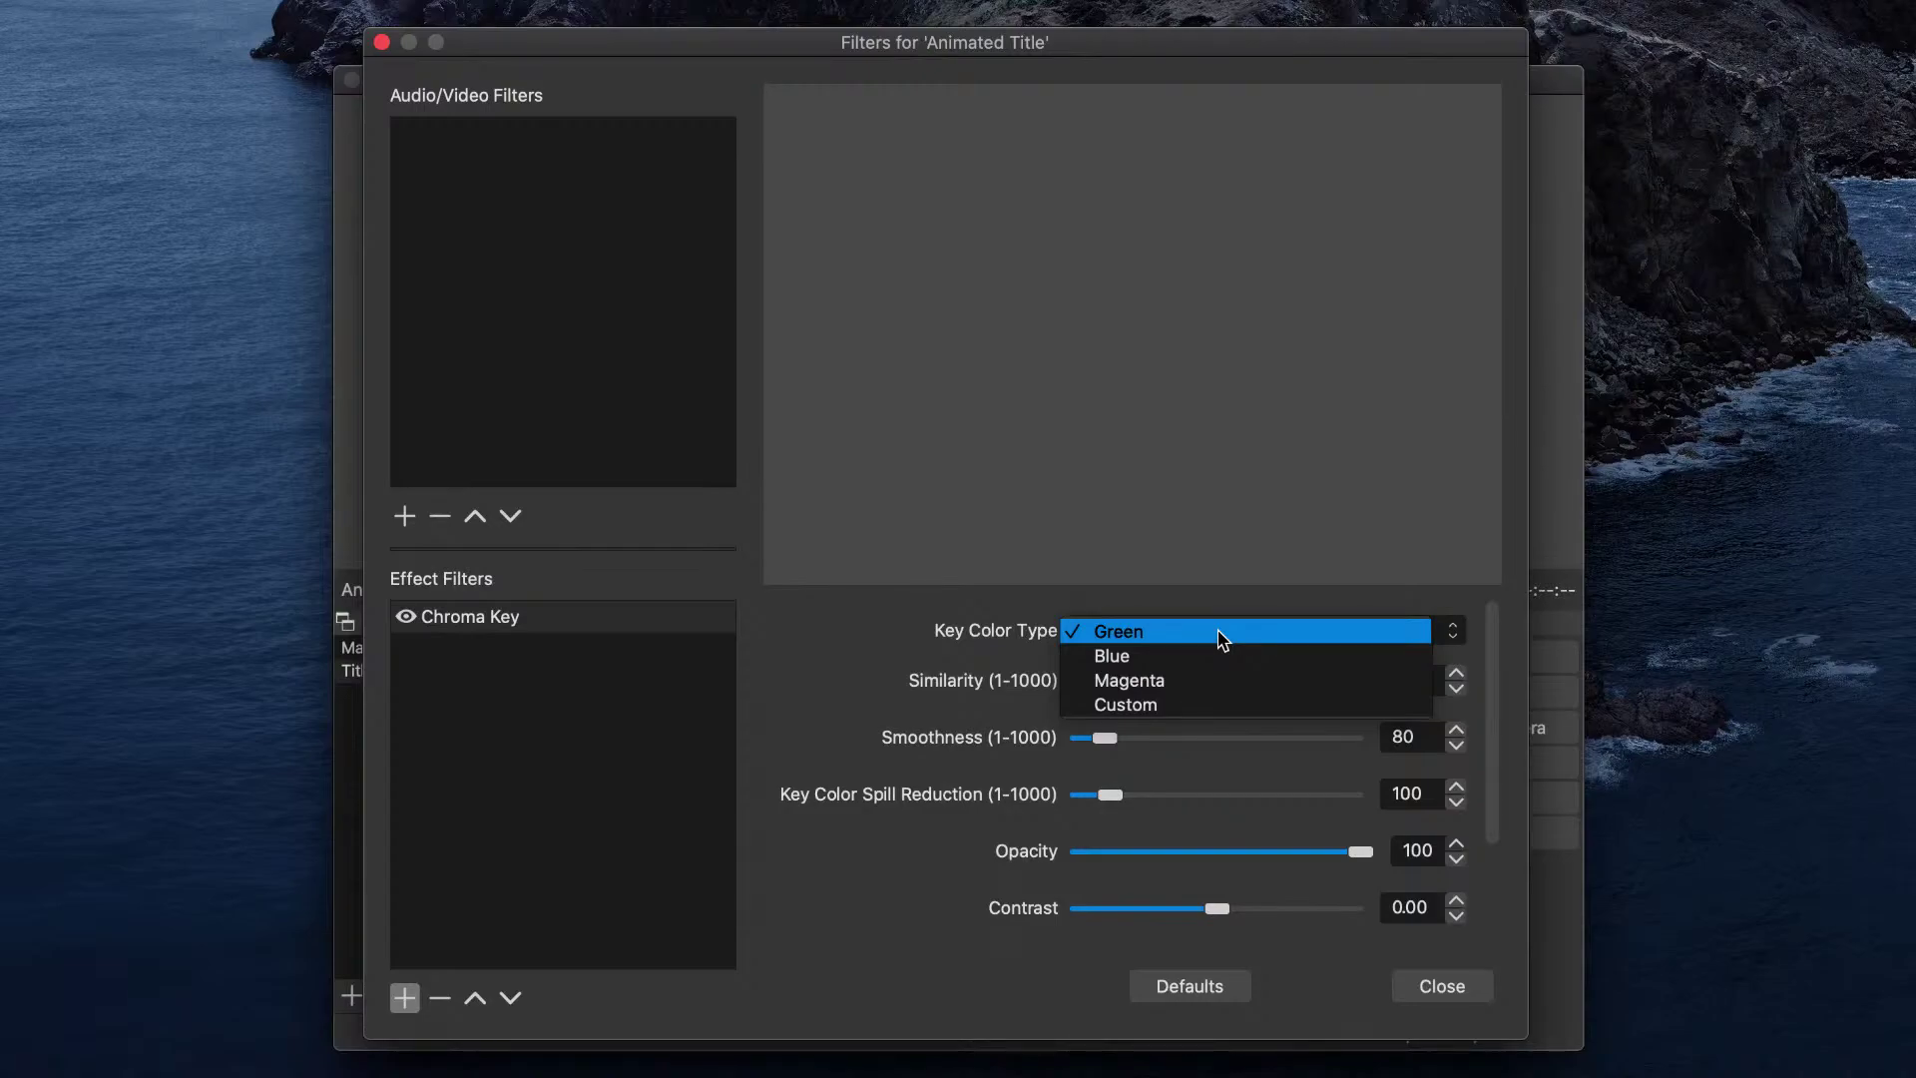
left_click(1209, 706)
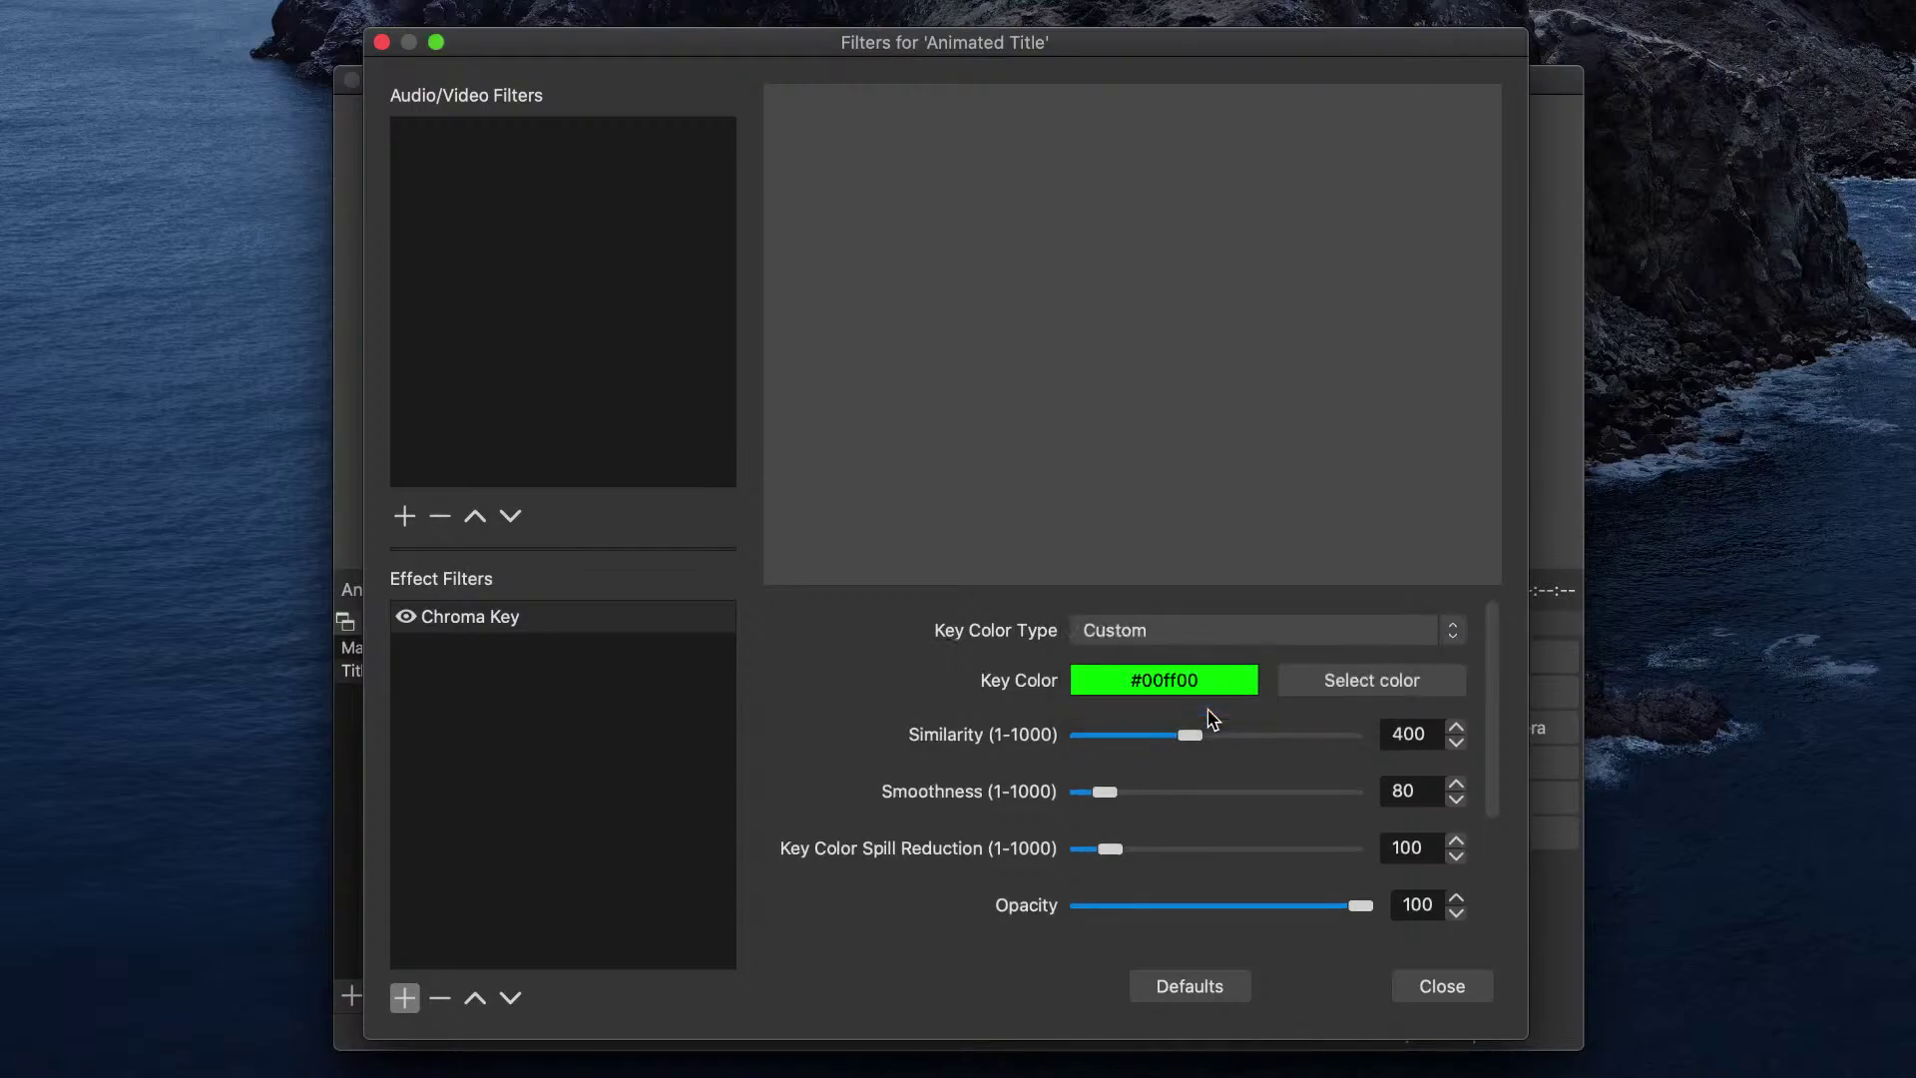
left_click(1200, 630)
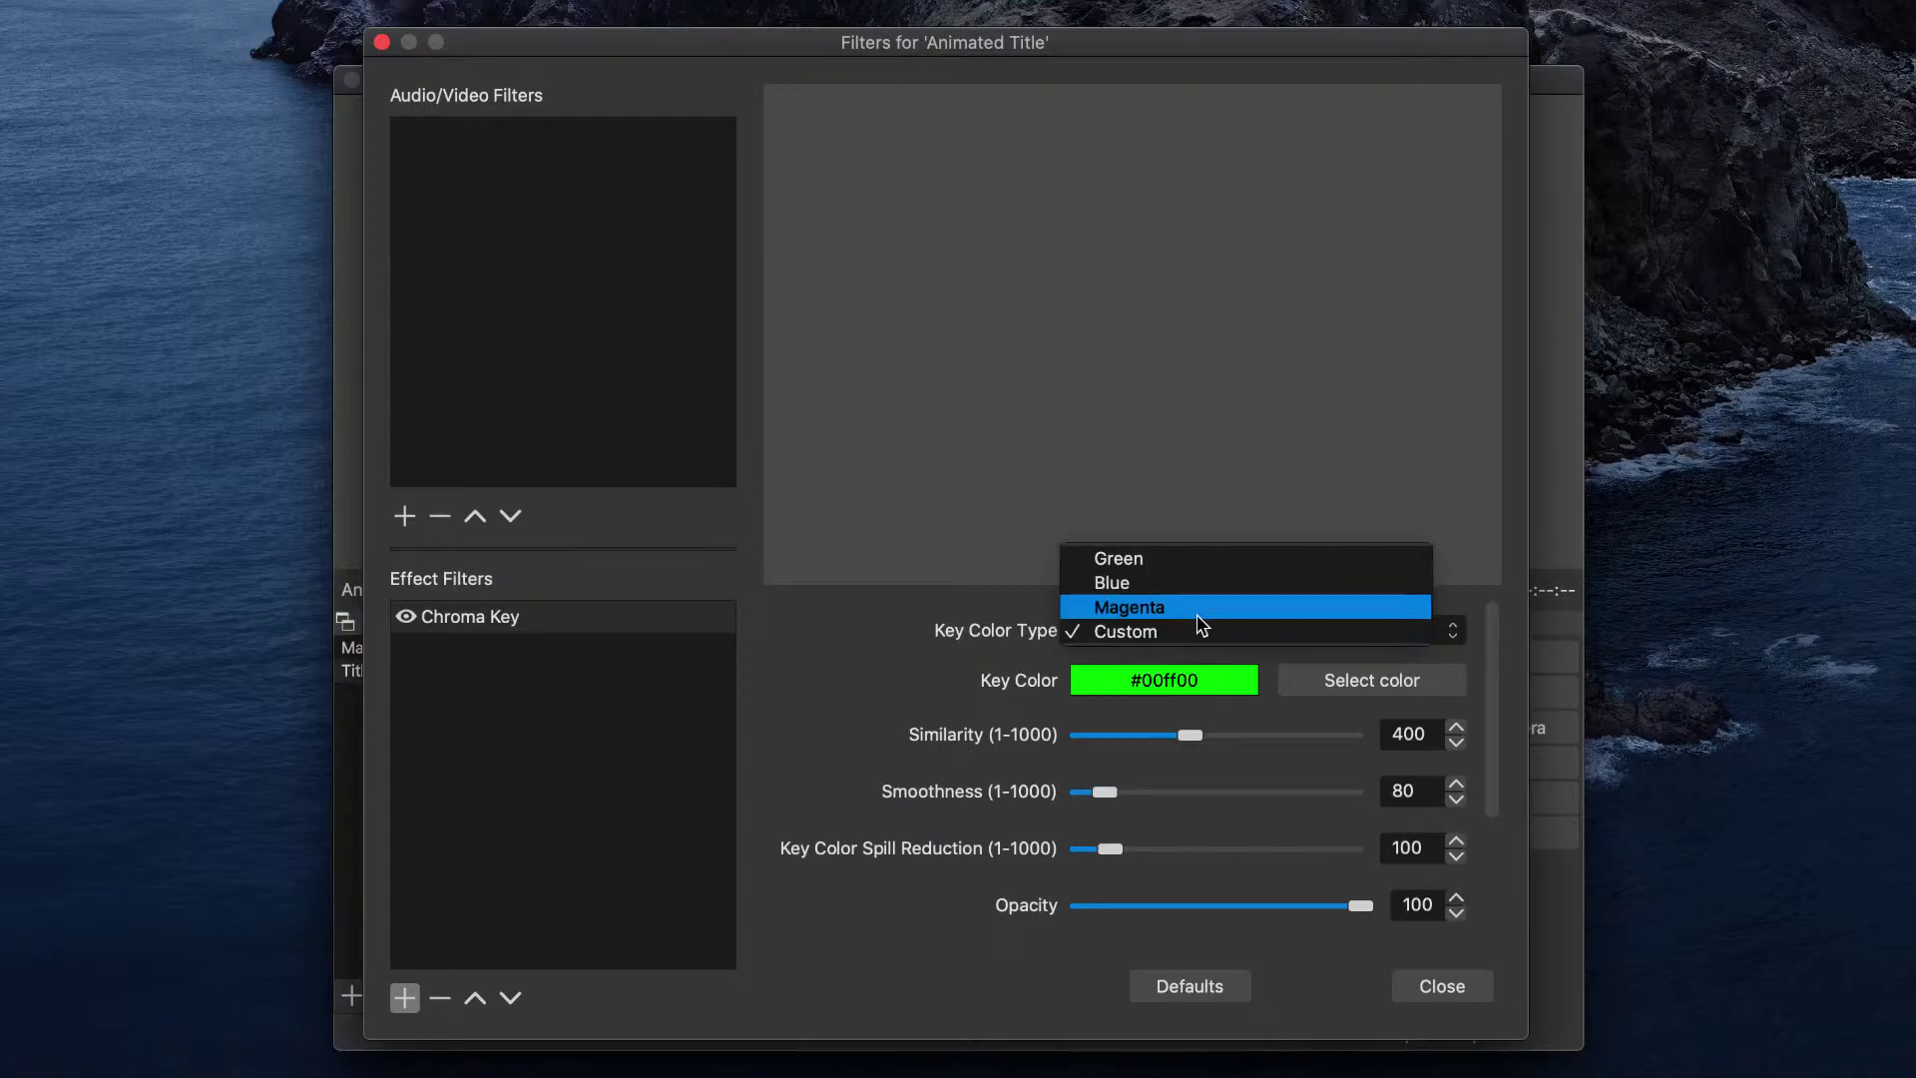
left_click(1190, 567)
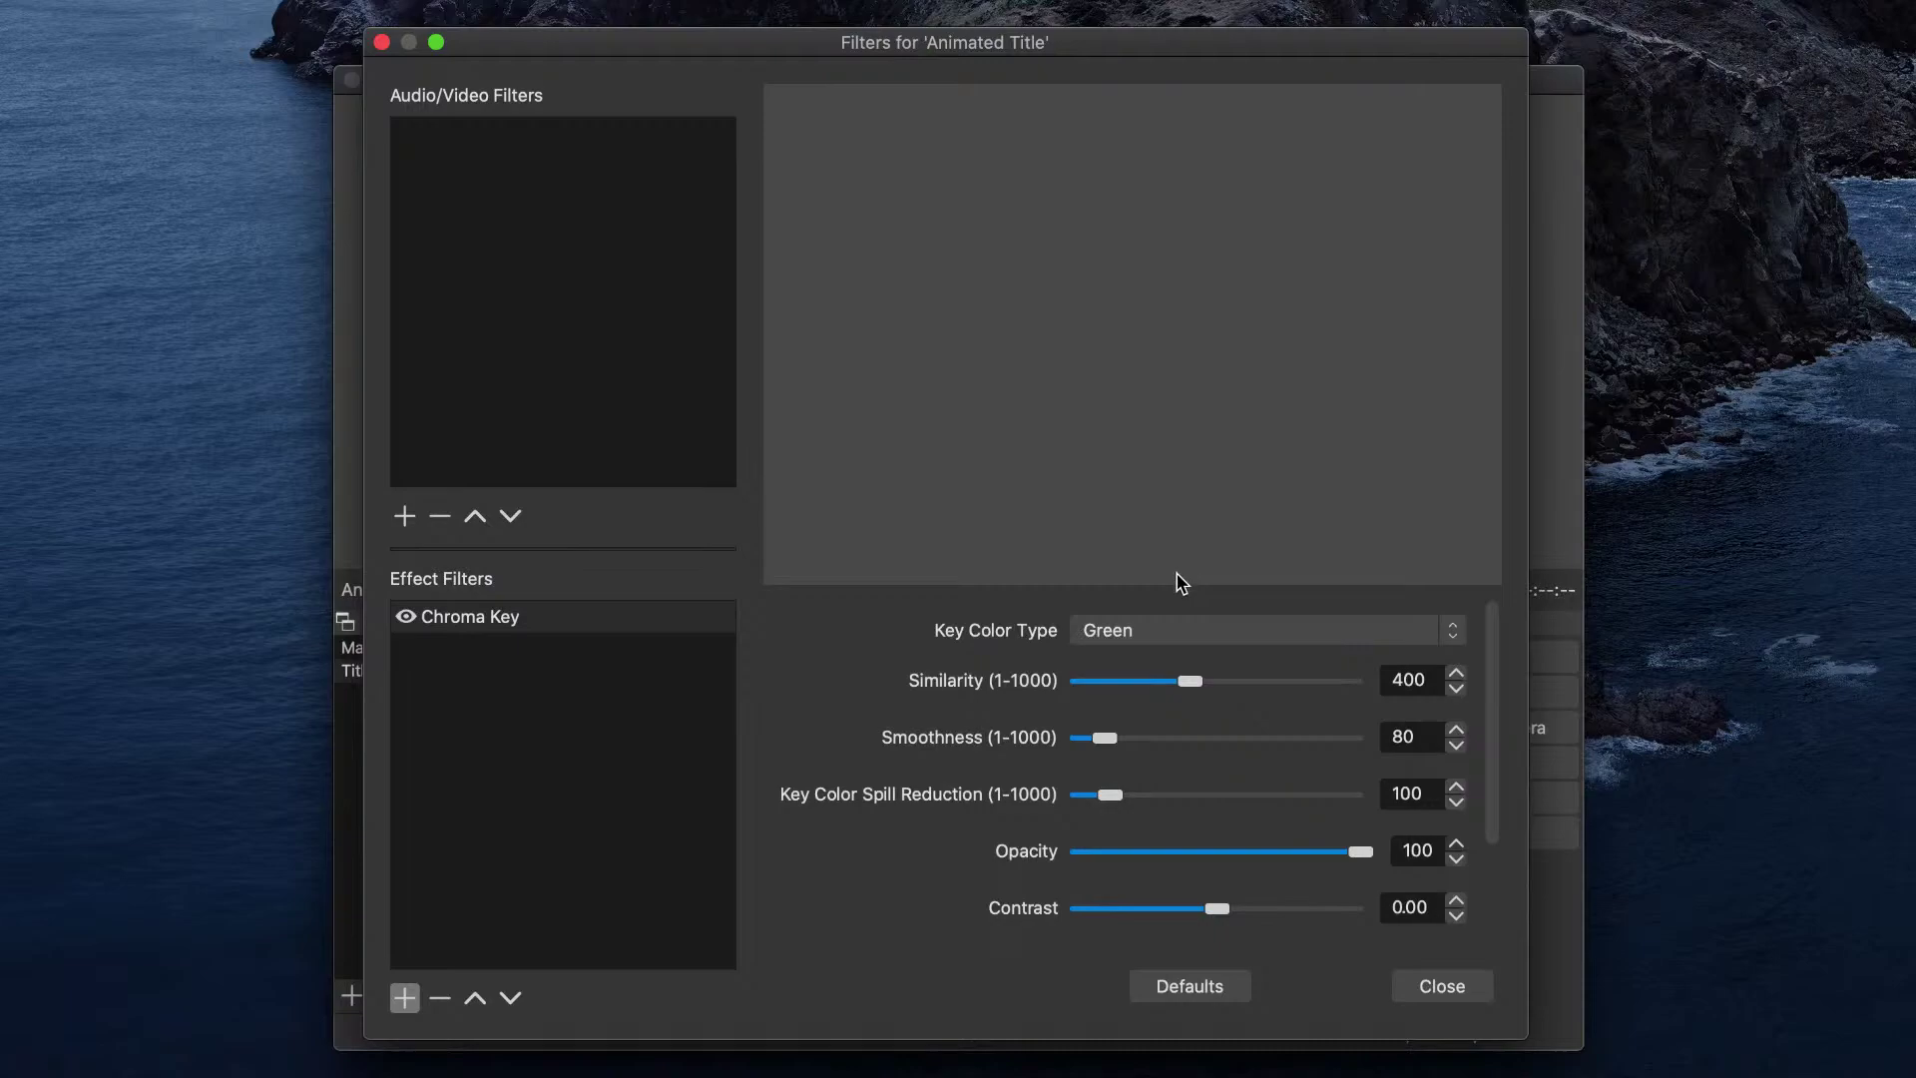
Close the Animated Title filters and replay the clip to check the keyed overlay over the camera
left_click(1441, 986)
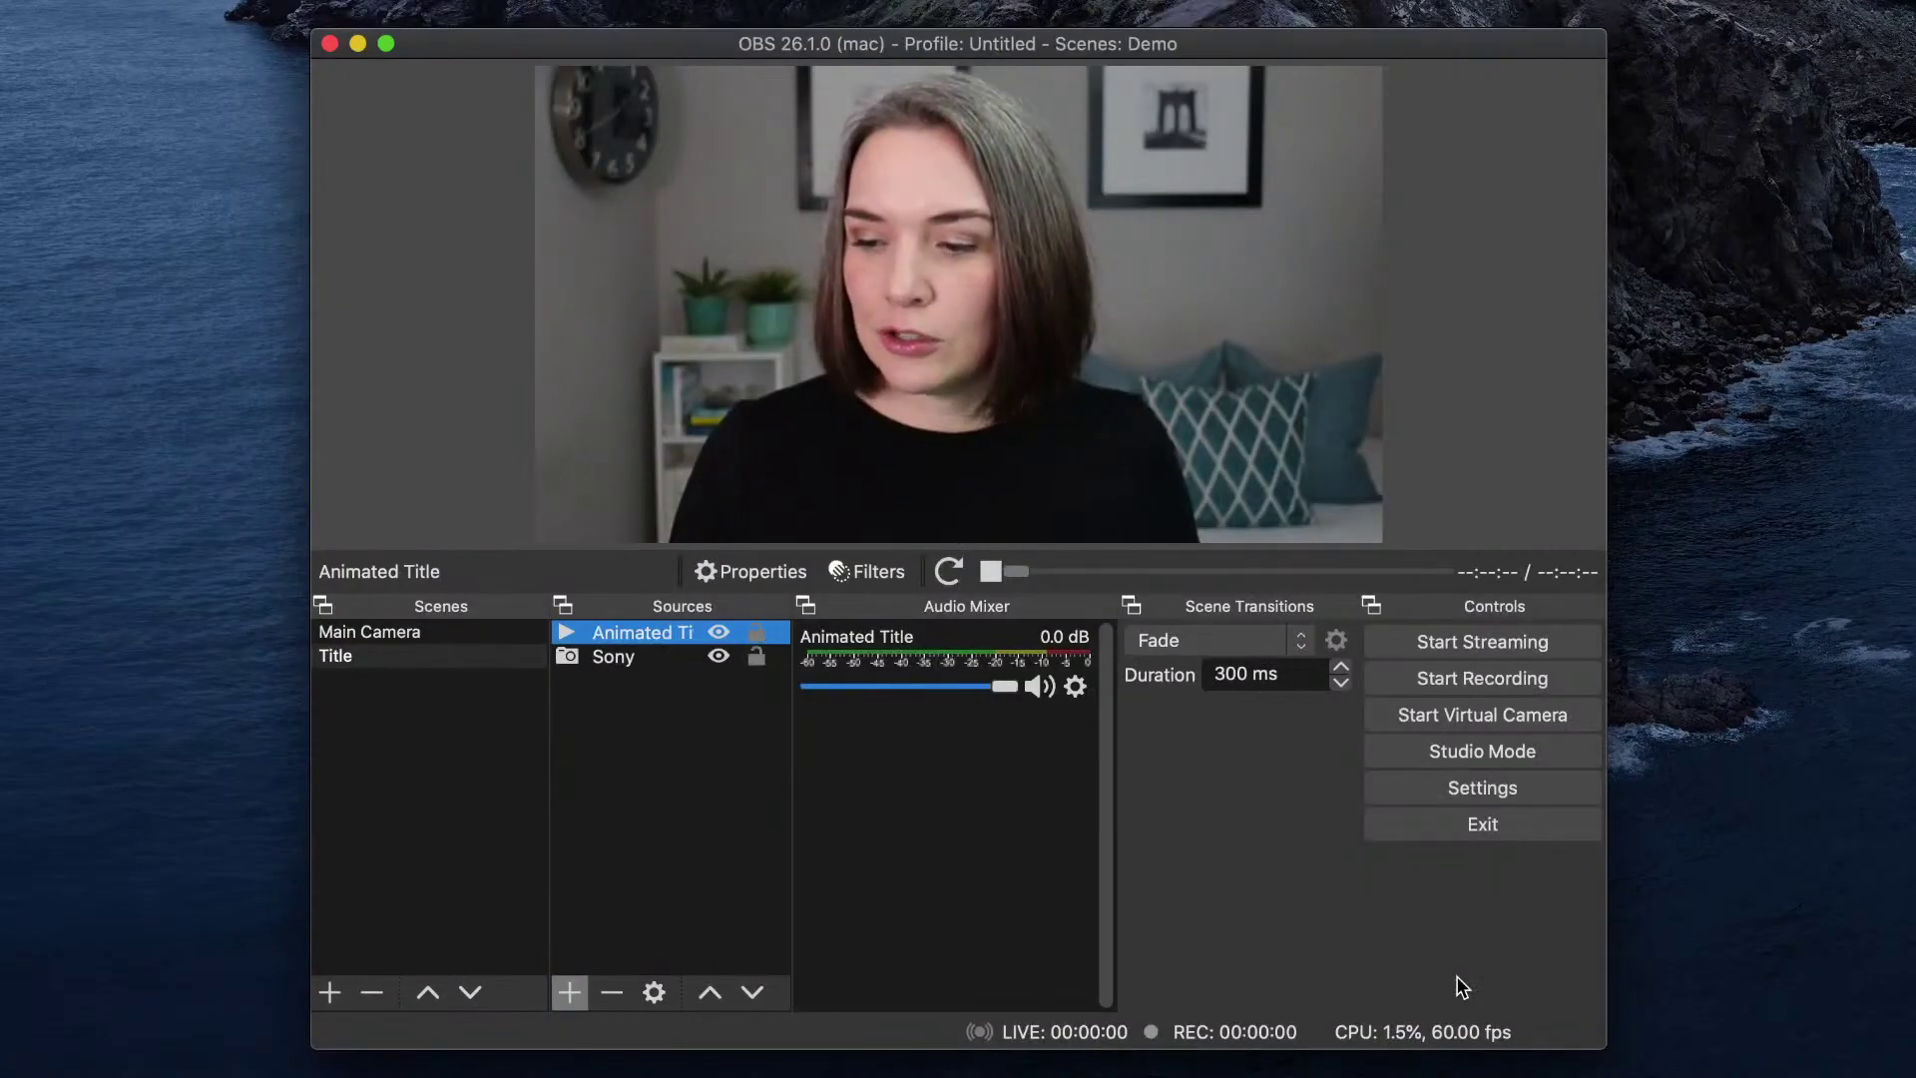
left_click(949, 572)
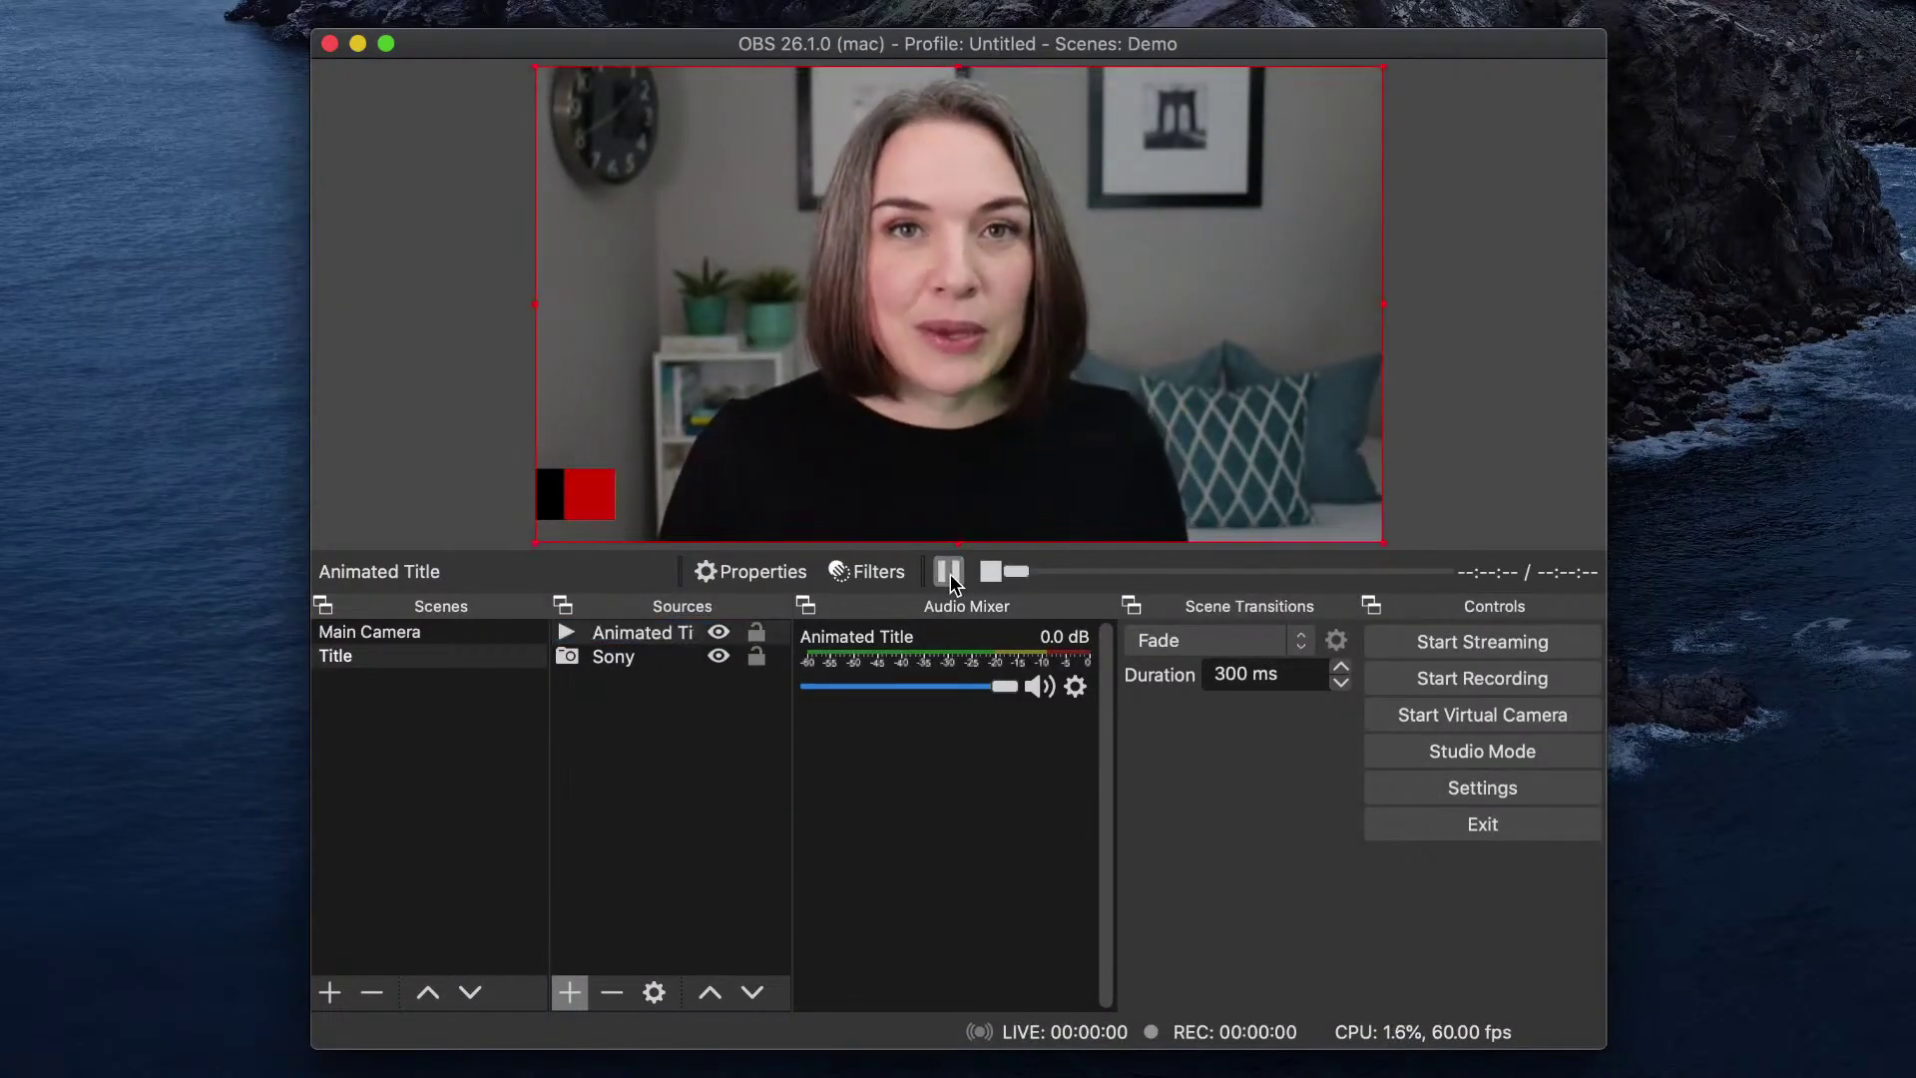